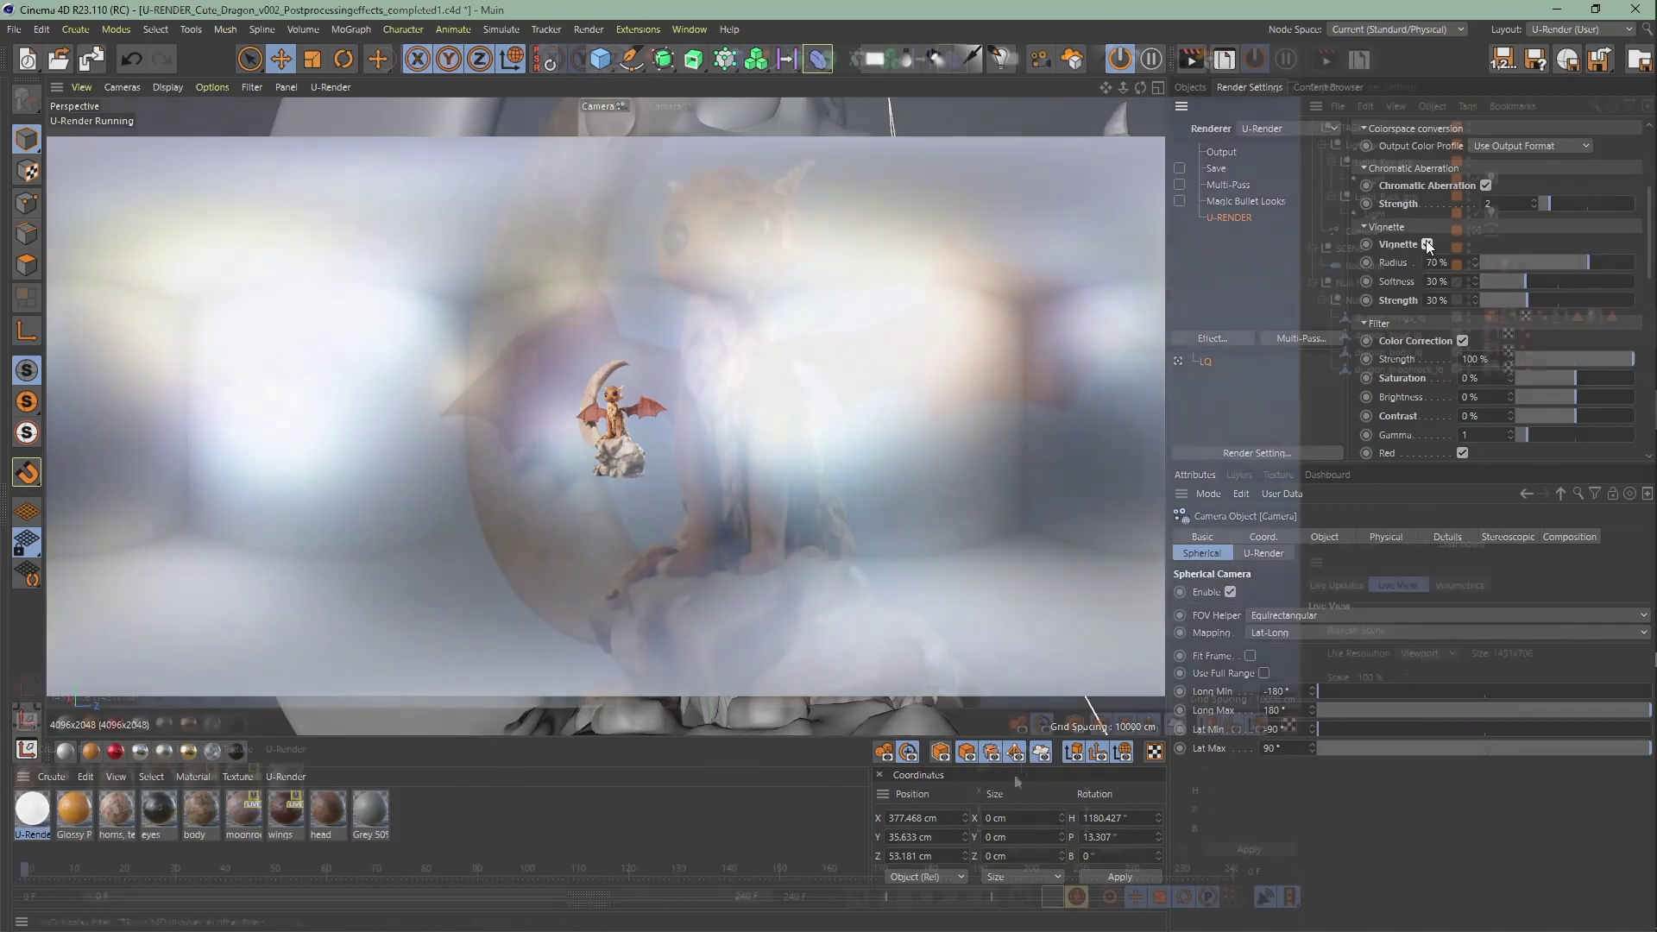
# Play the dragon animation, submit the U-RENDER trial form, and download U-RENDER for Cinema 4D 2021.1.3.
pyautogui.click(939, 897)
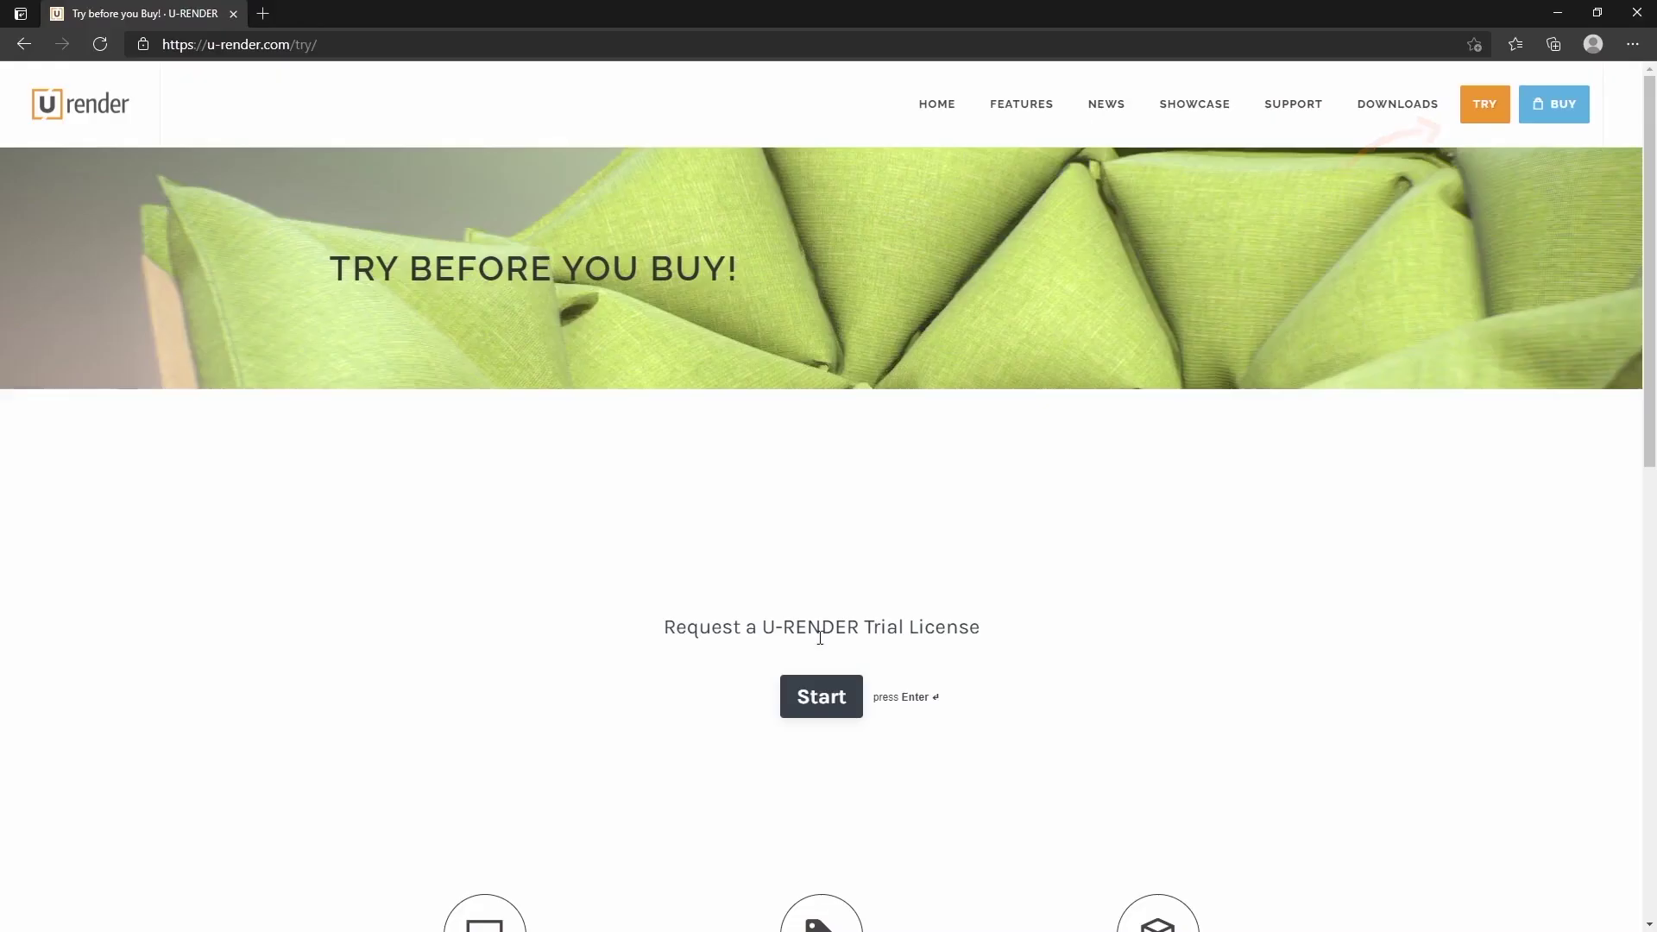
pyautogui.click(808, 695)
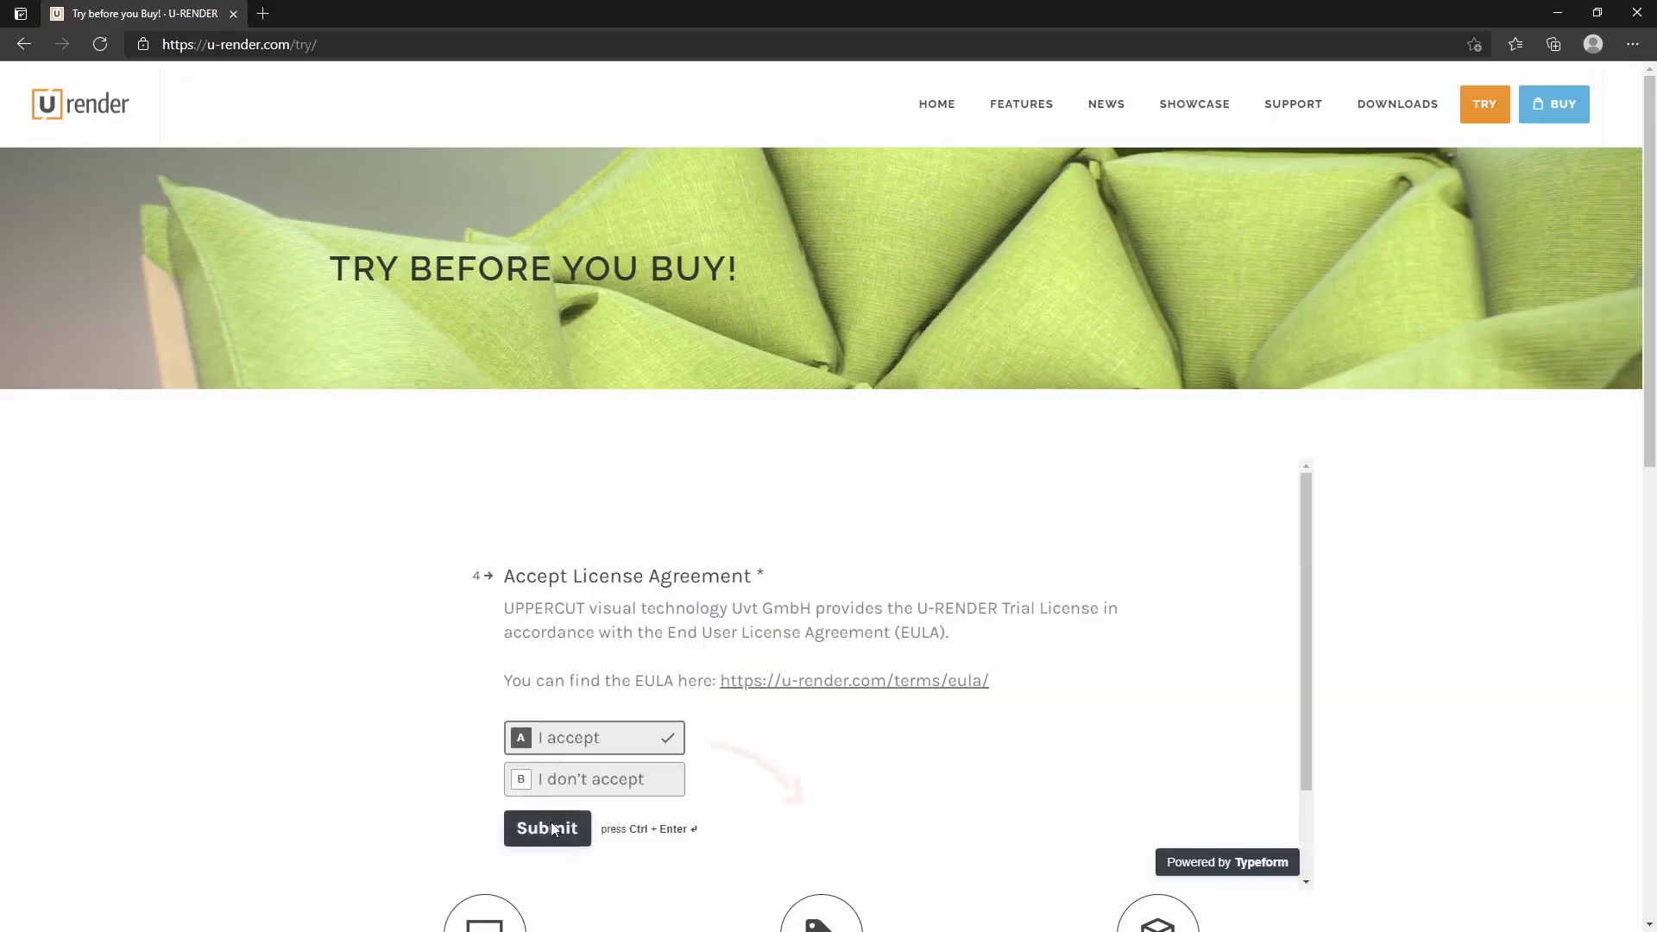
pyautogui.click(547, 829)
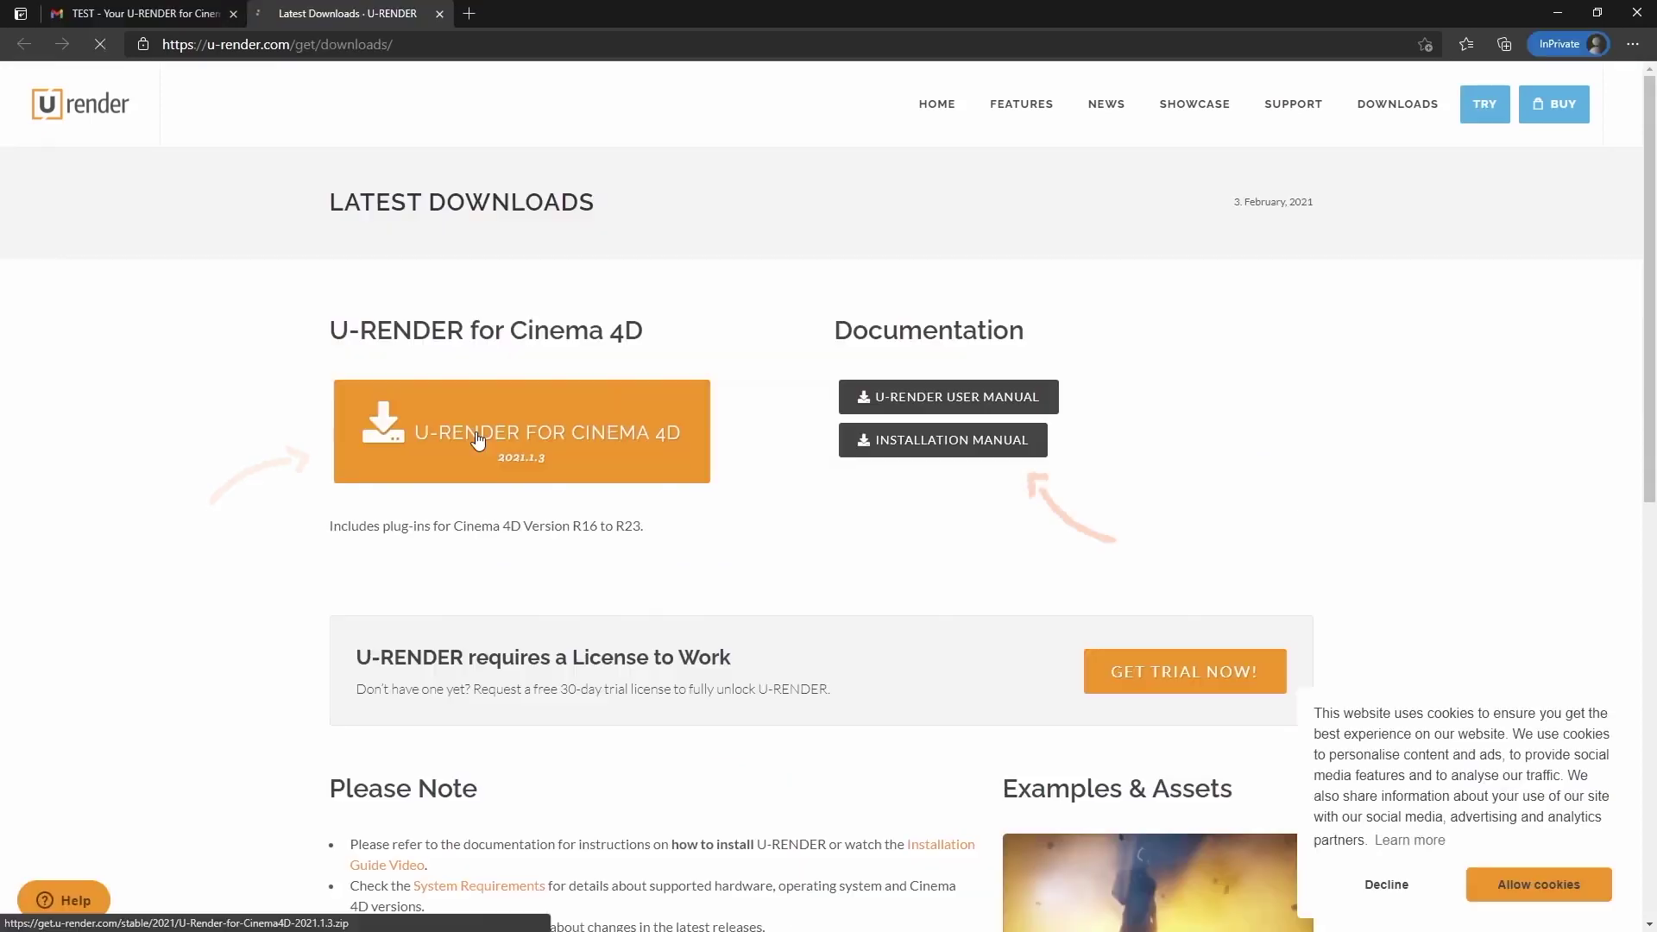
pyautogui.click(474, 448)
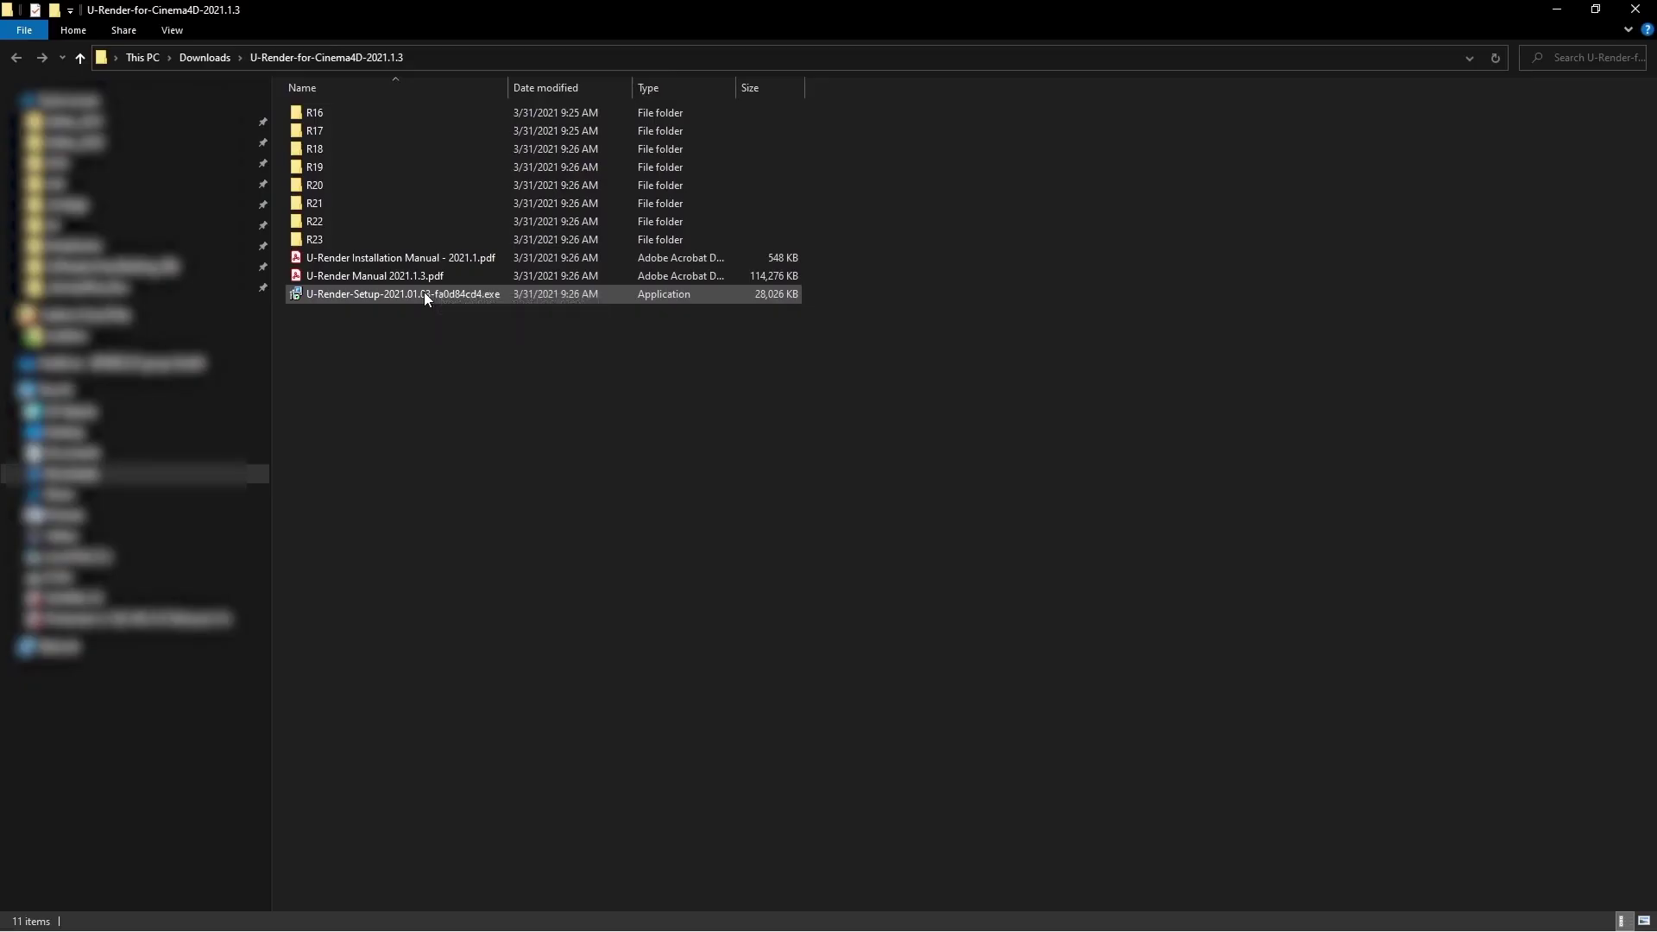
# Install U-Render by running its setup and accepting the license agreement.
pyautogui.doubleClick(422, 294)
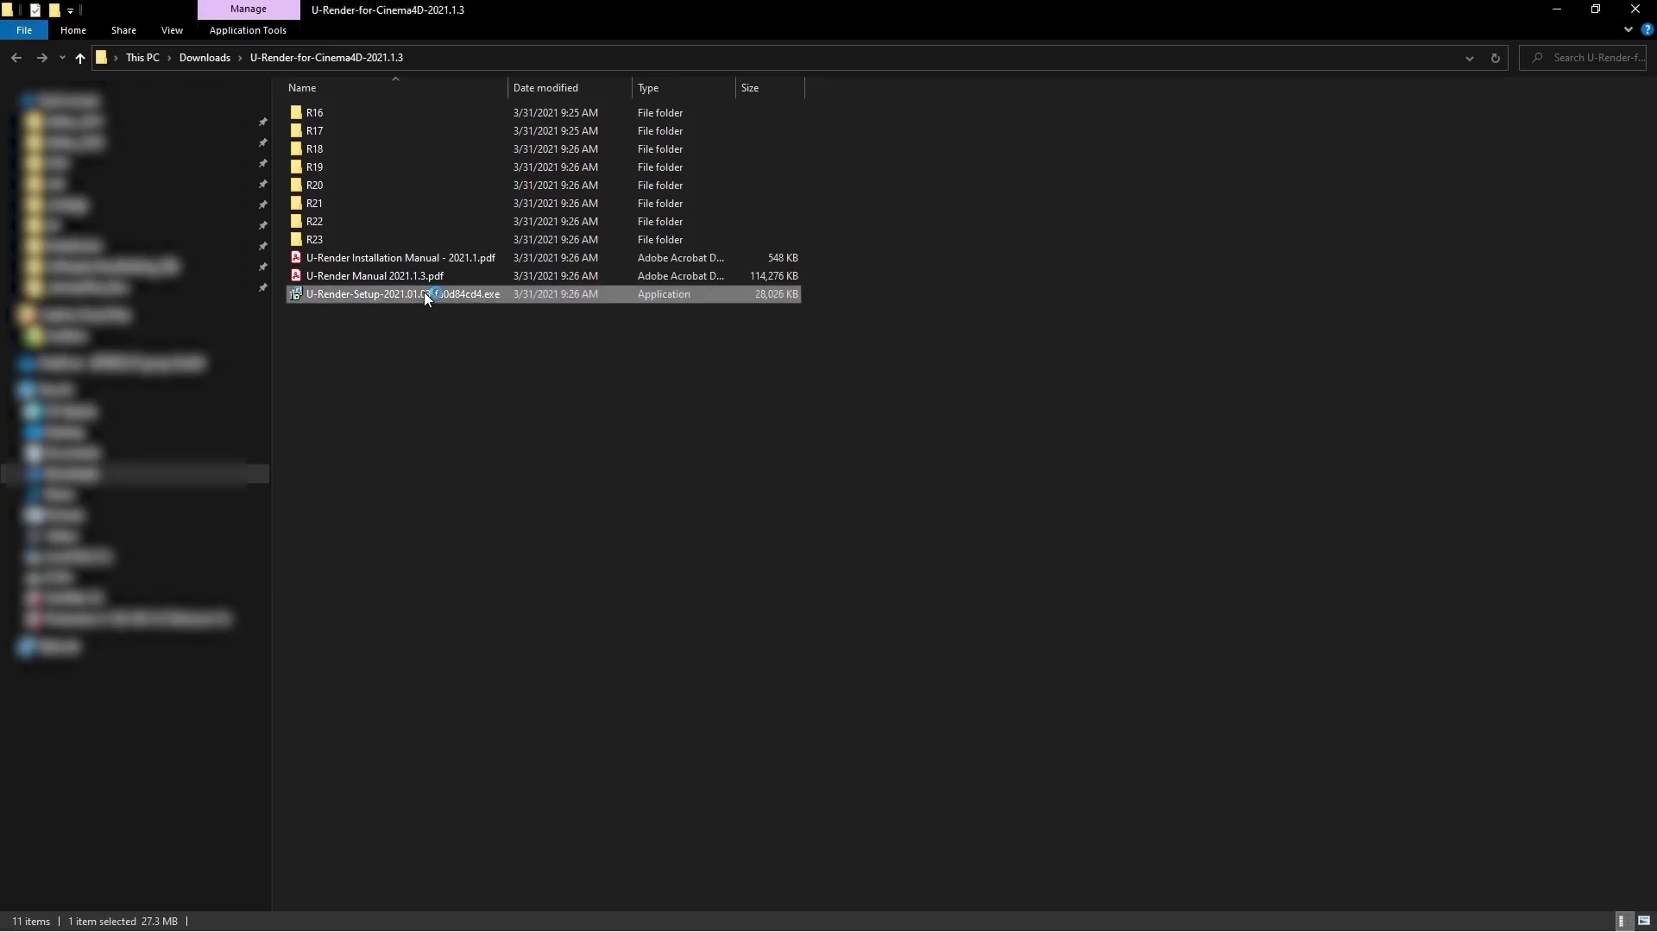
pyautogui.click(725, 563)
pyautogui.click(949, 613)
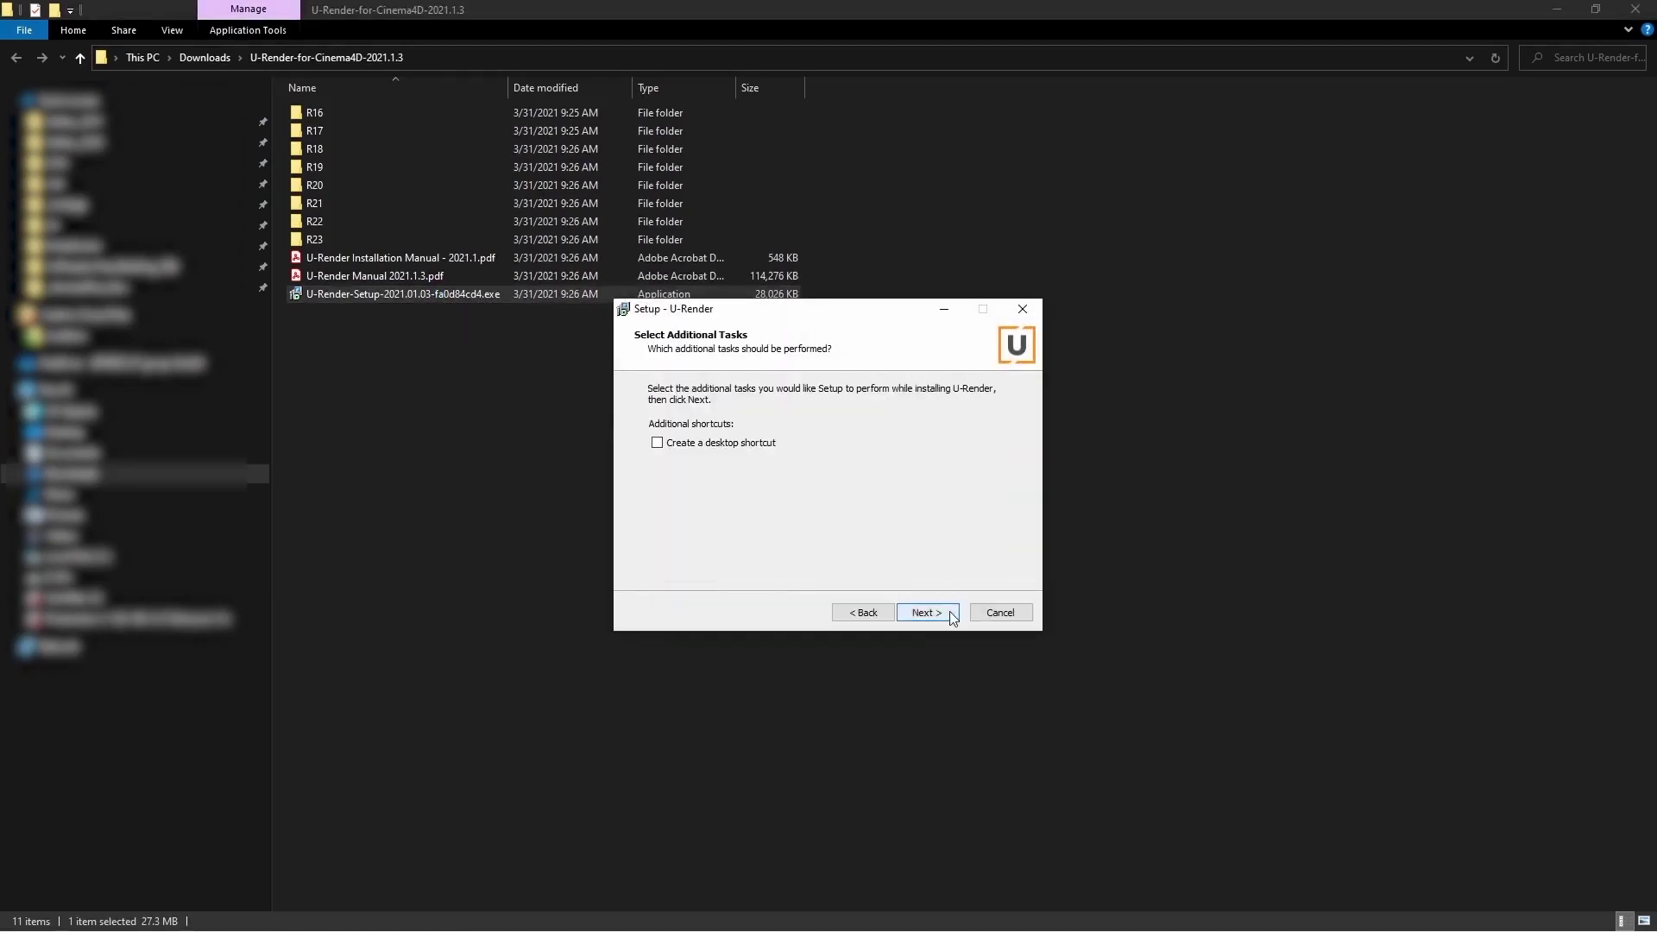
pyautogui.click(949, 612)
pyautogui.click(951, 613)
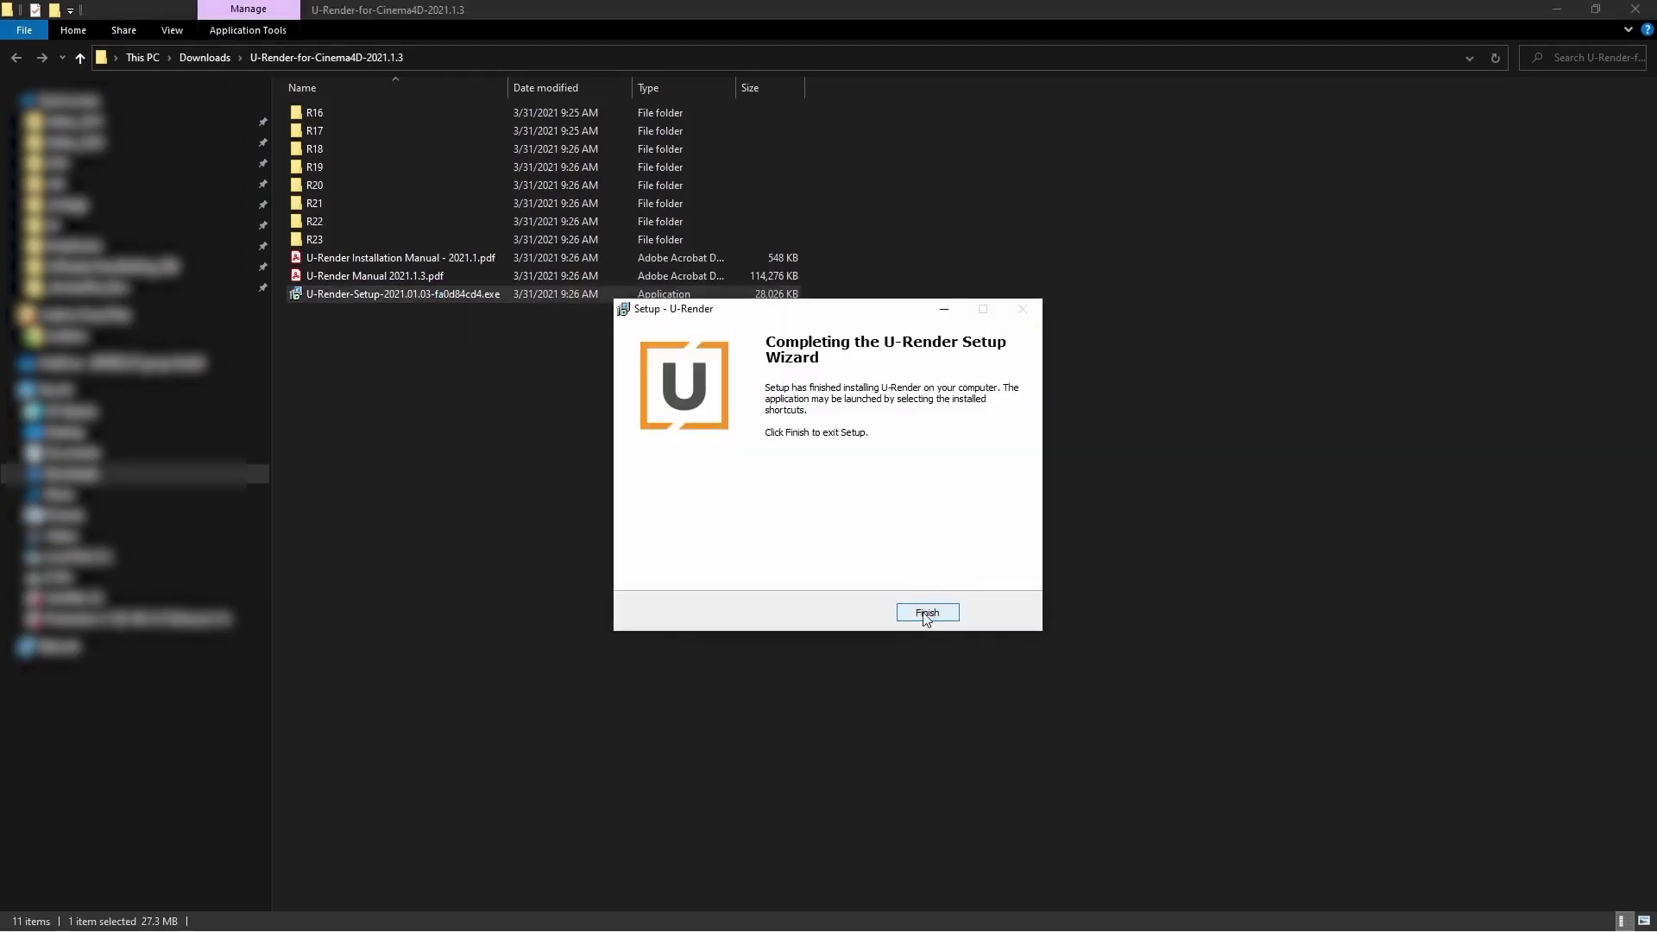
pyautogui.click(926, 613)
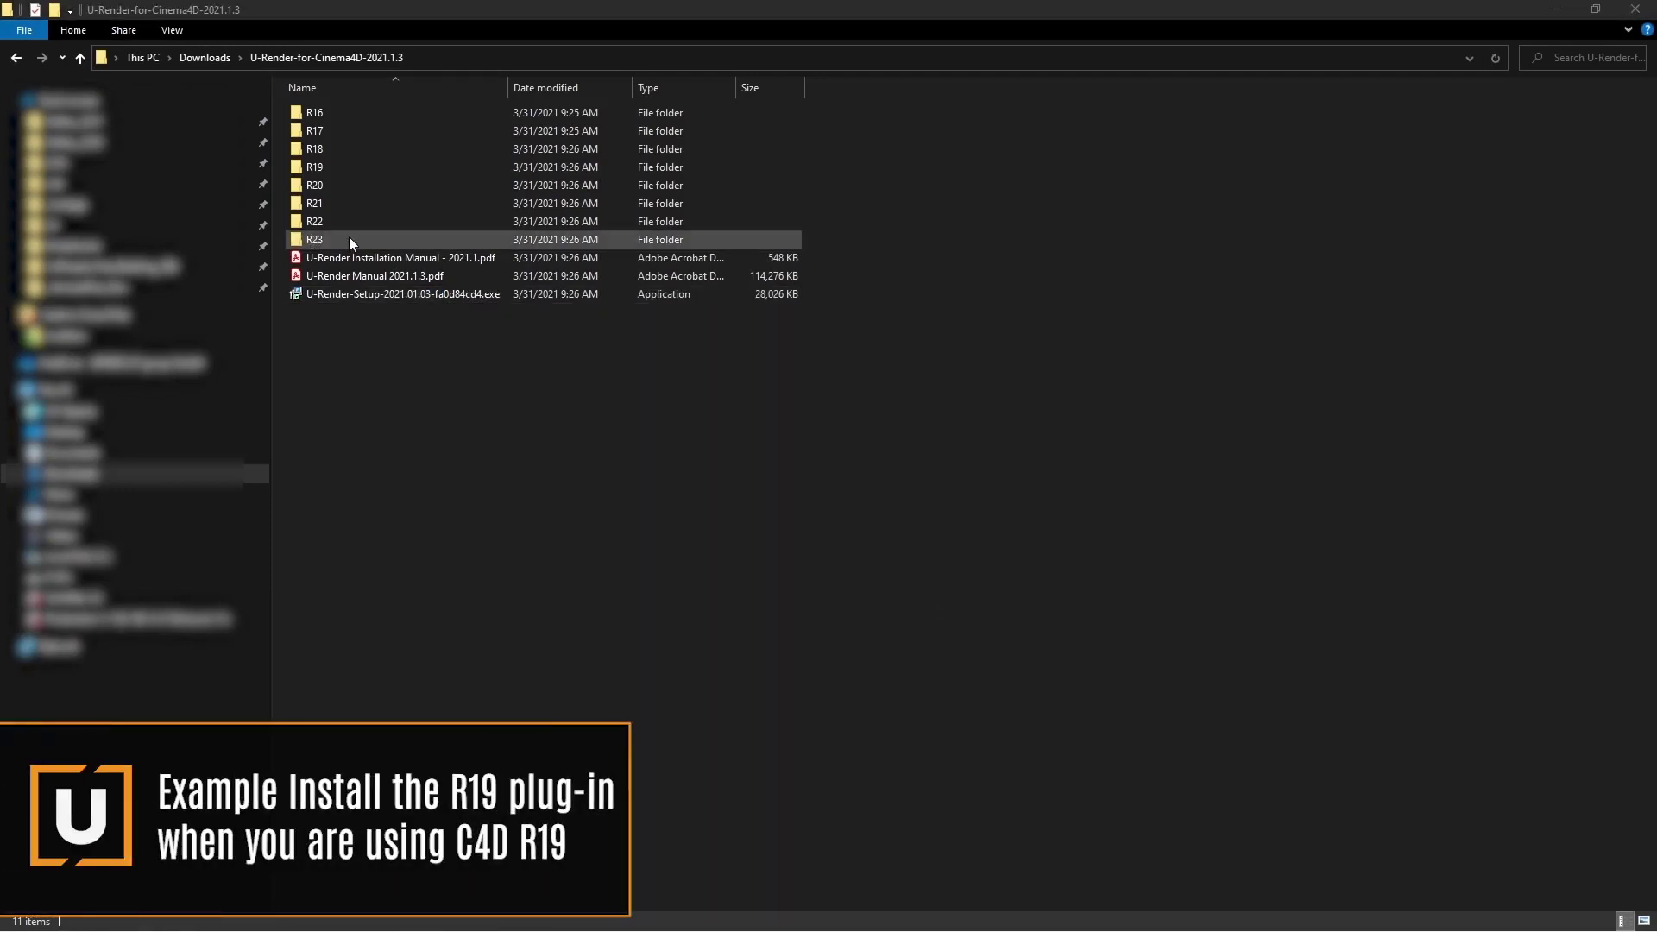
# Paste the R23 plug-in into Cinema 4D's plugins folder and open U-Render license management.
pyautogui.doubleClick(348, 239)
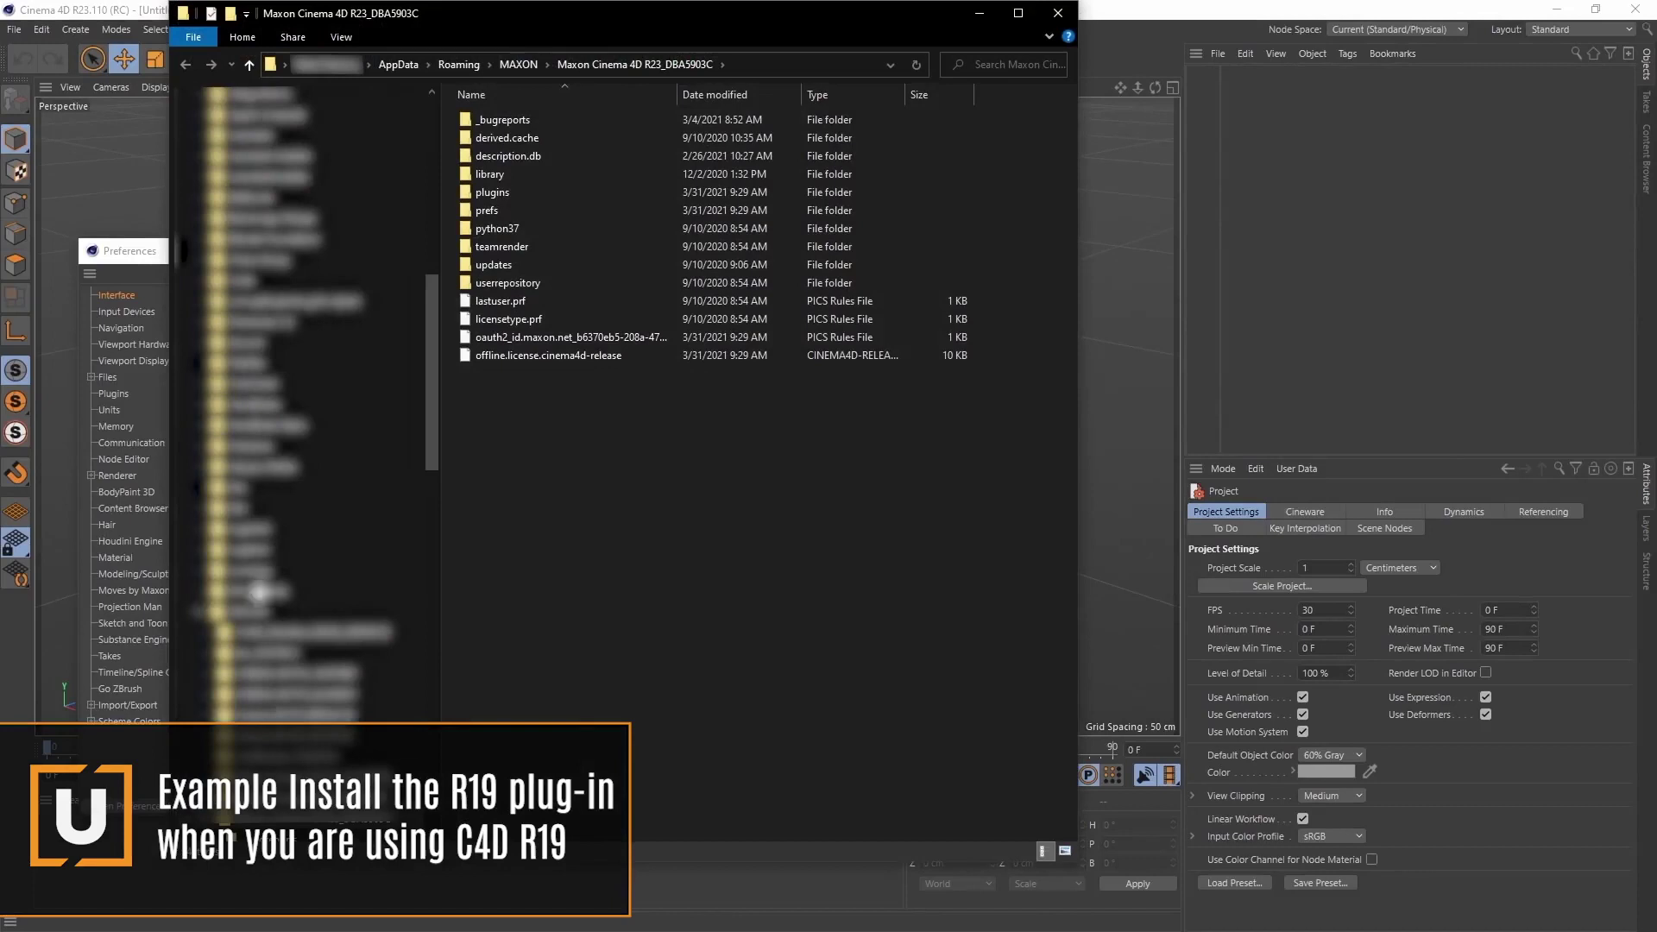
pyautogui.doubleClick(496, 193)
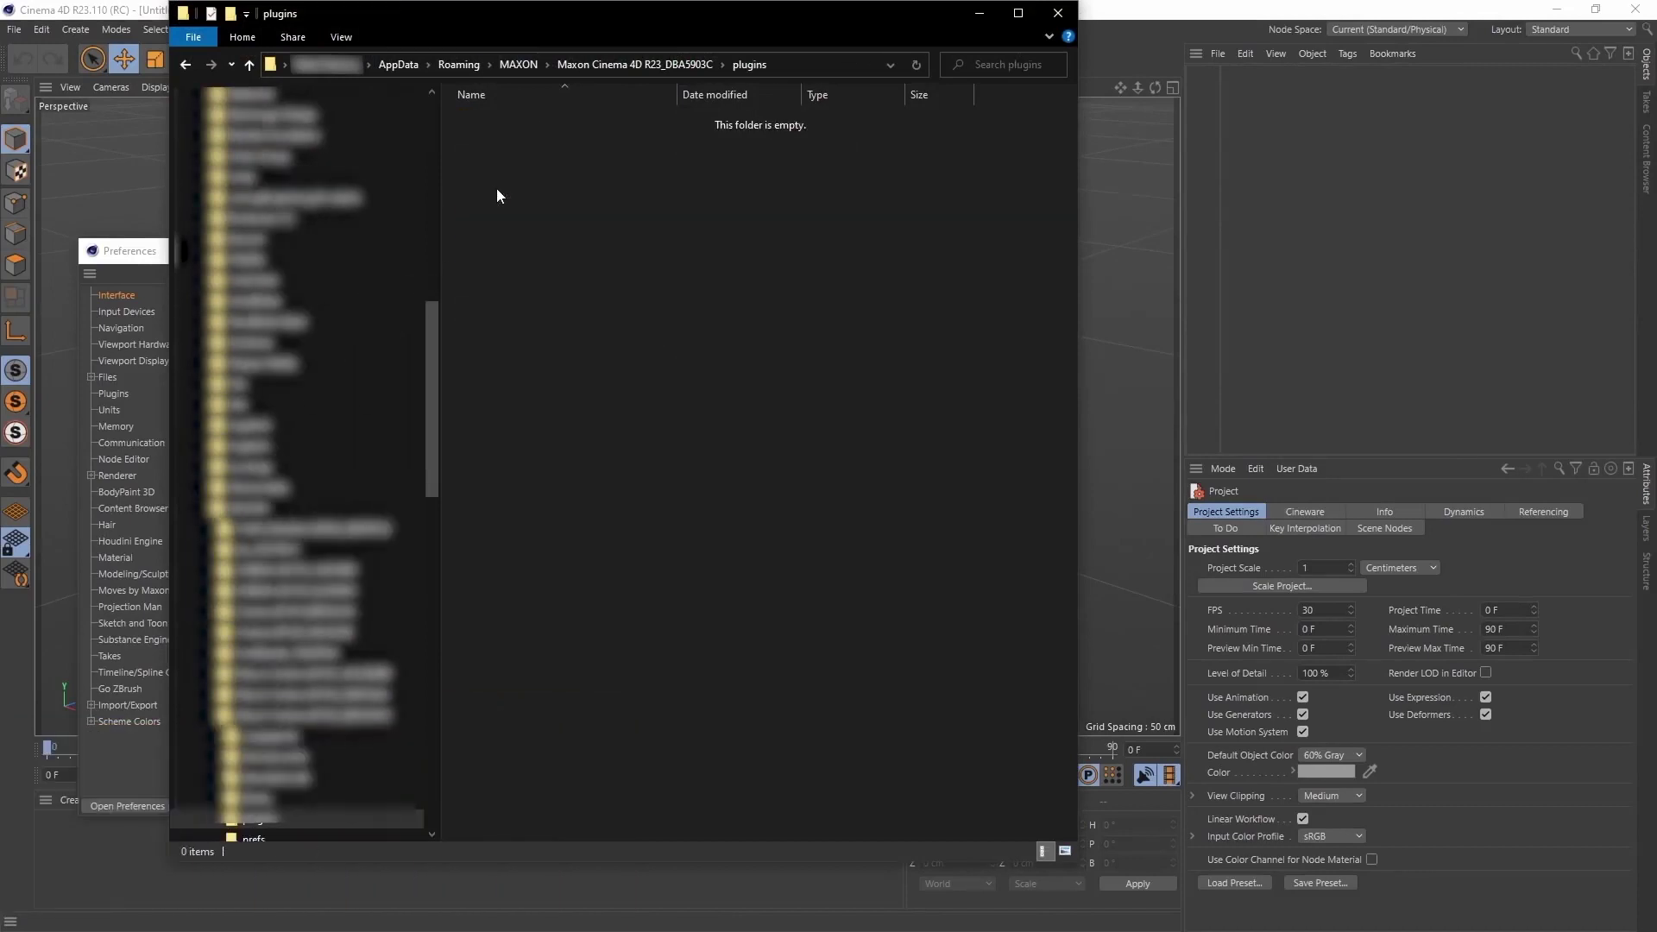
pyautogui.rightClick(535, 177)
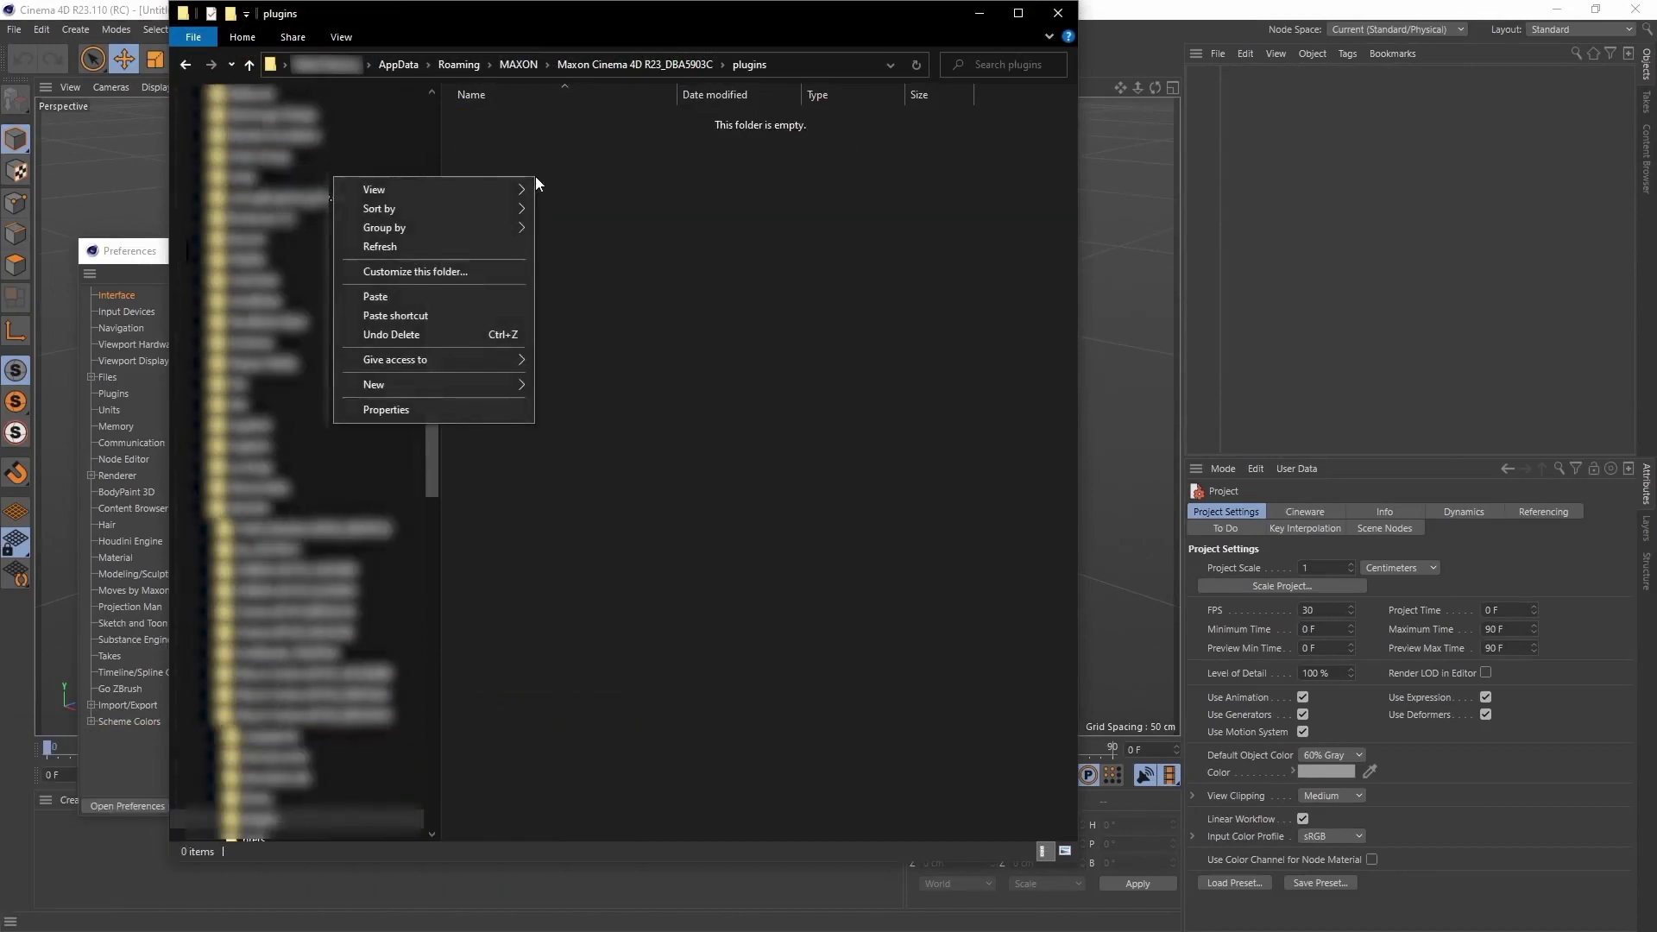
pyautogui.click(485, 293)
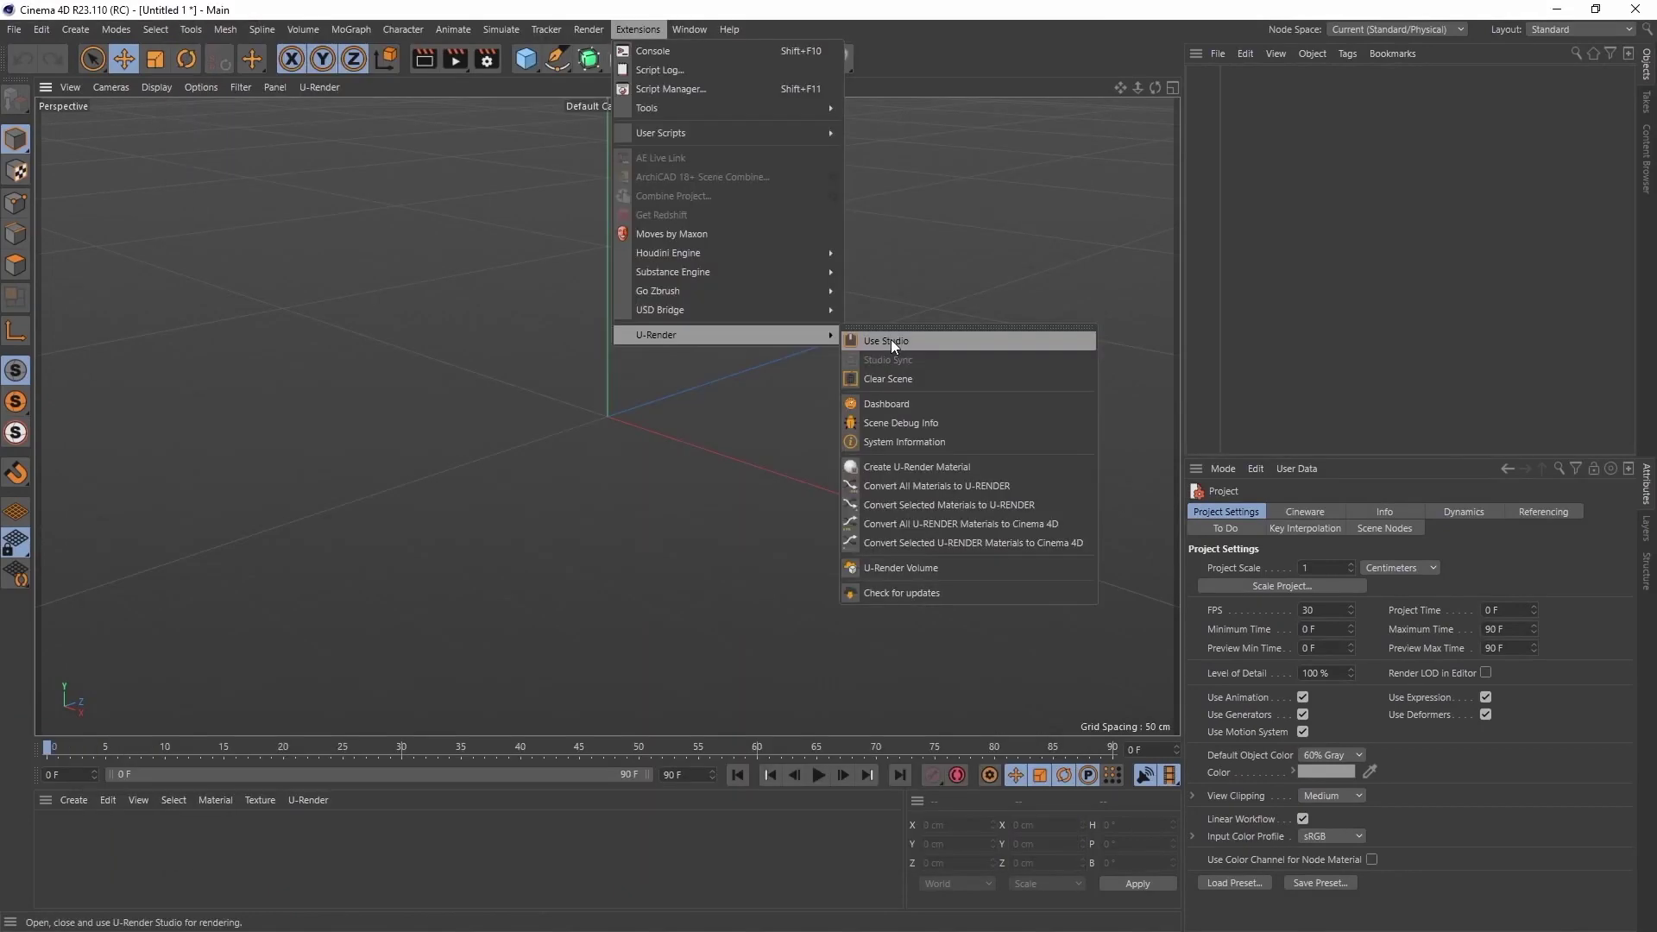
pyautogui.click(891, 339)
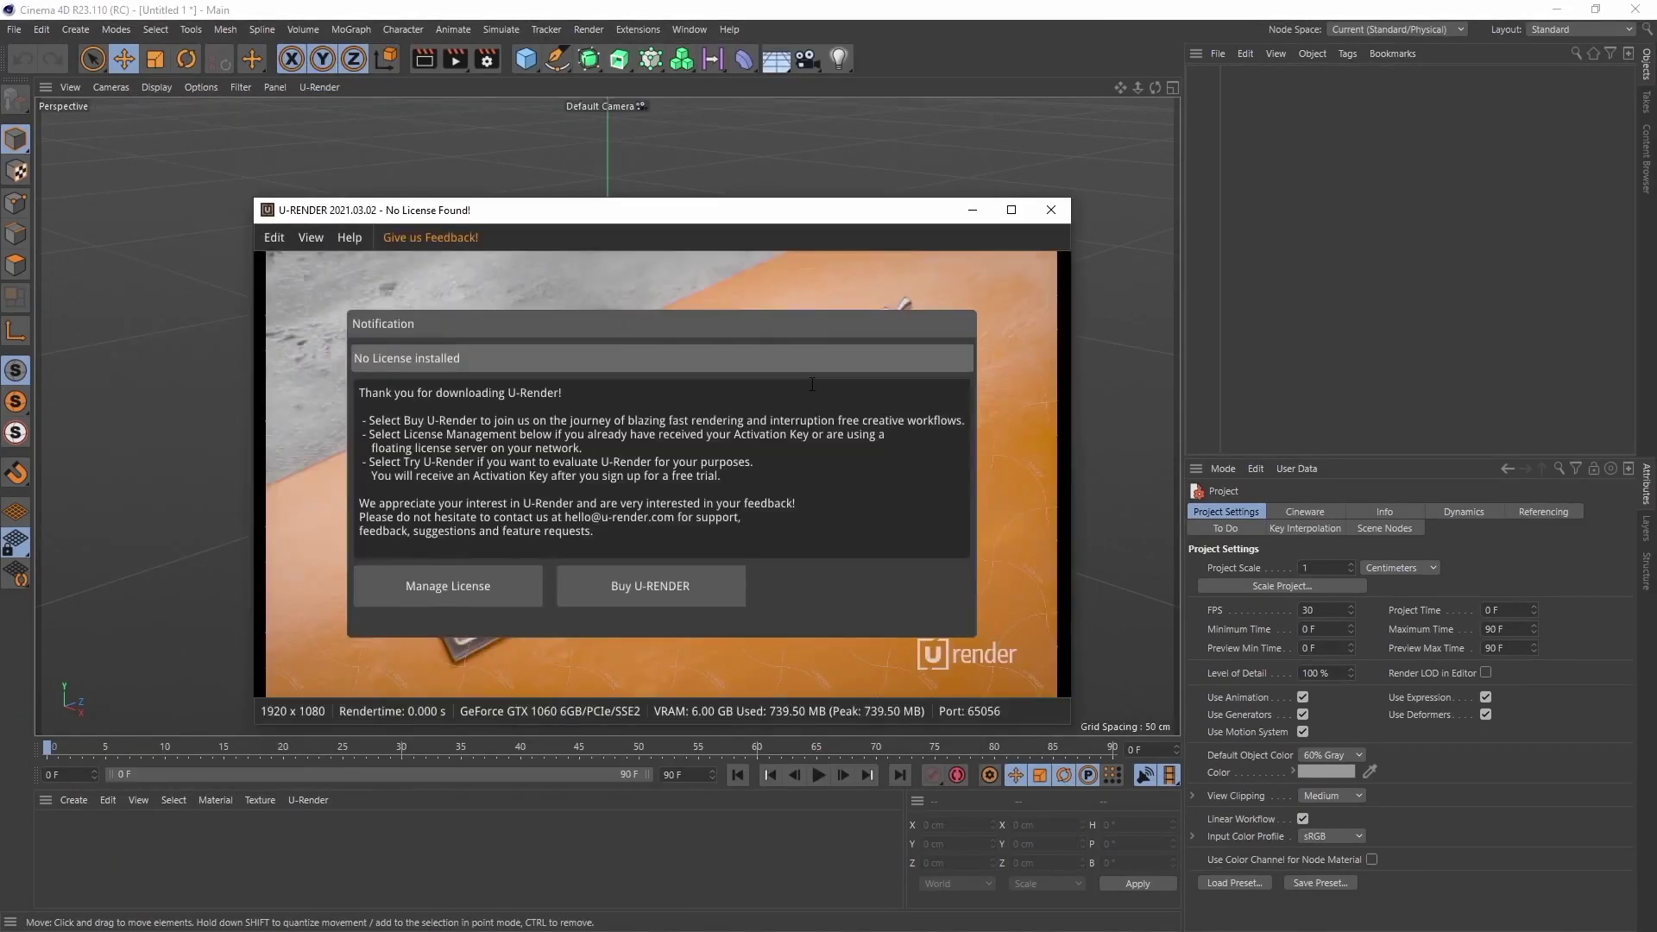
pyautogui.click(441, 592)
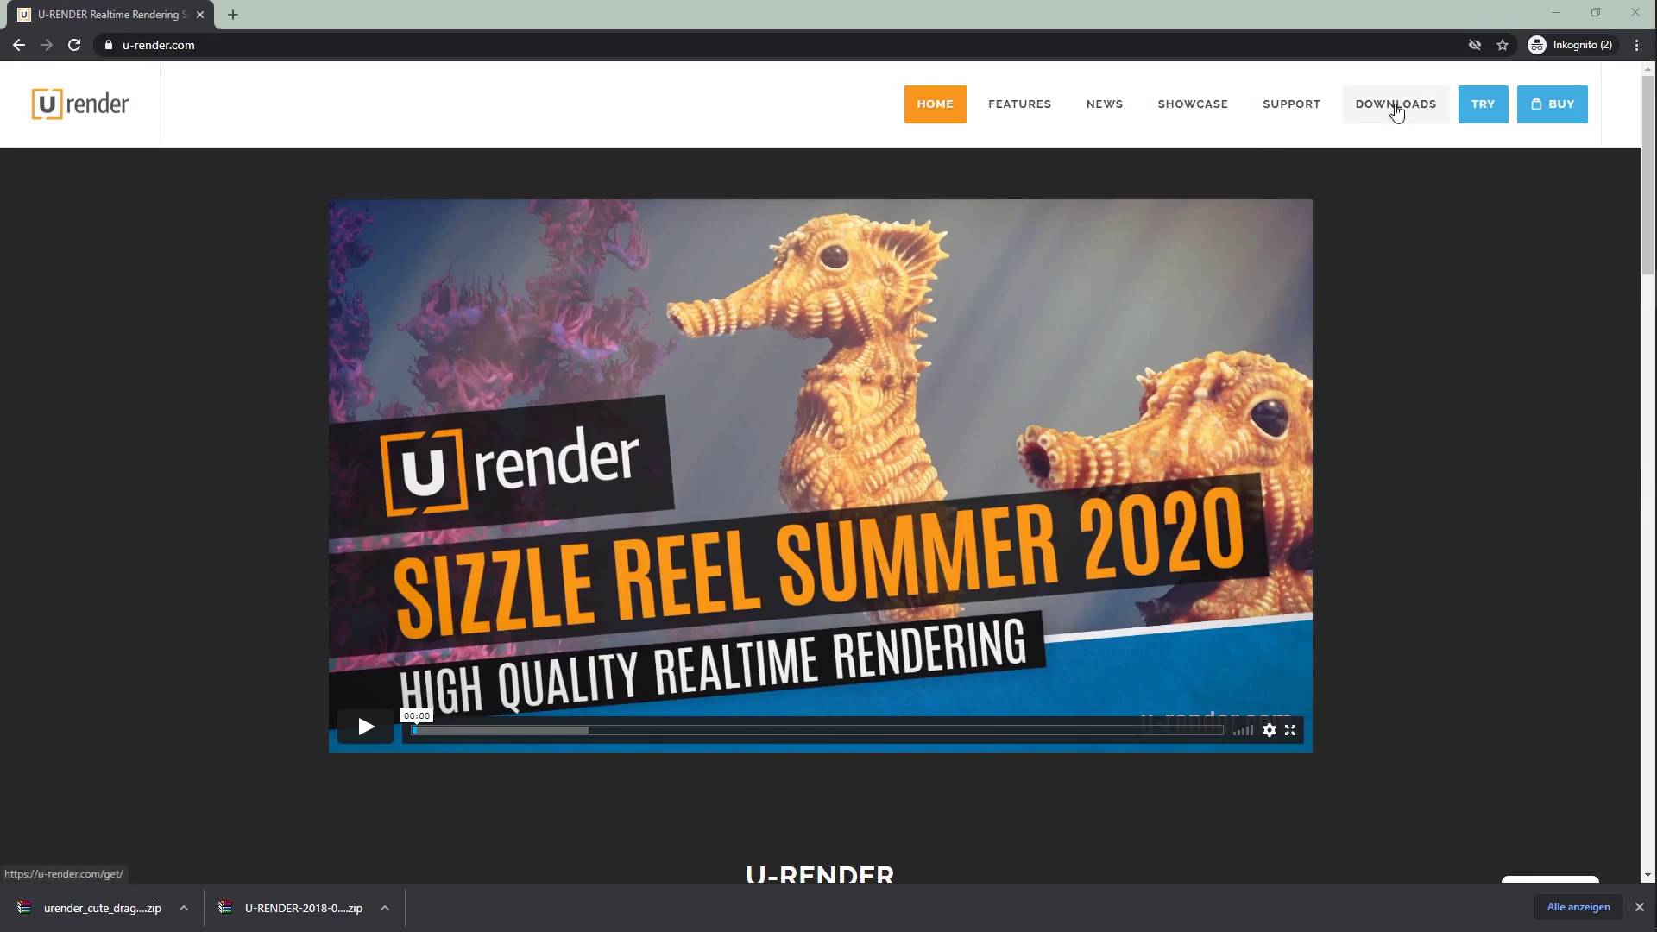
# Go to U-RENDER's Examples & Assets downloads and scroll to the Cute Dragon card.
pyautogui.click(1397, 107)
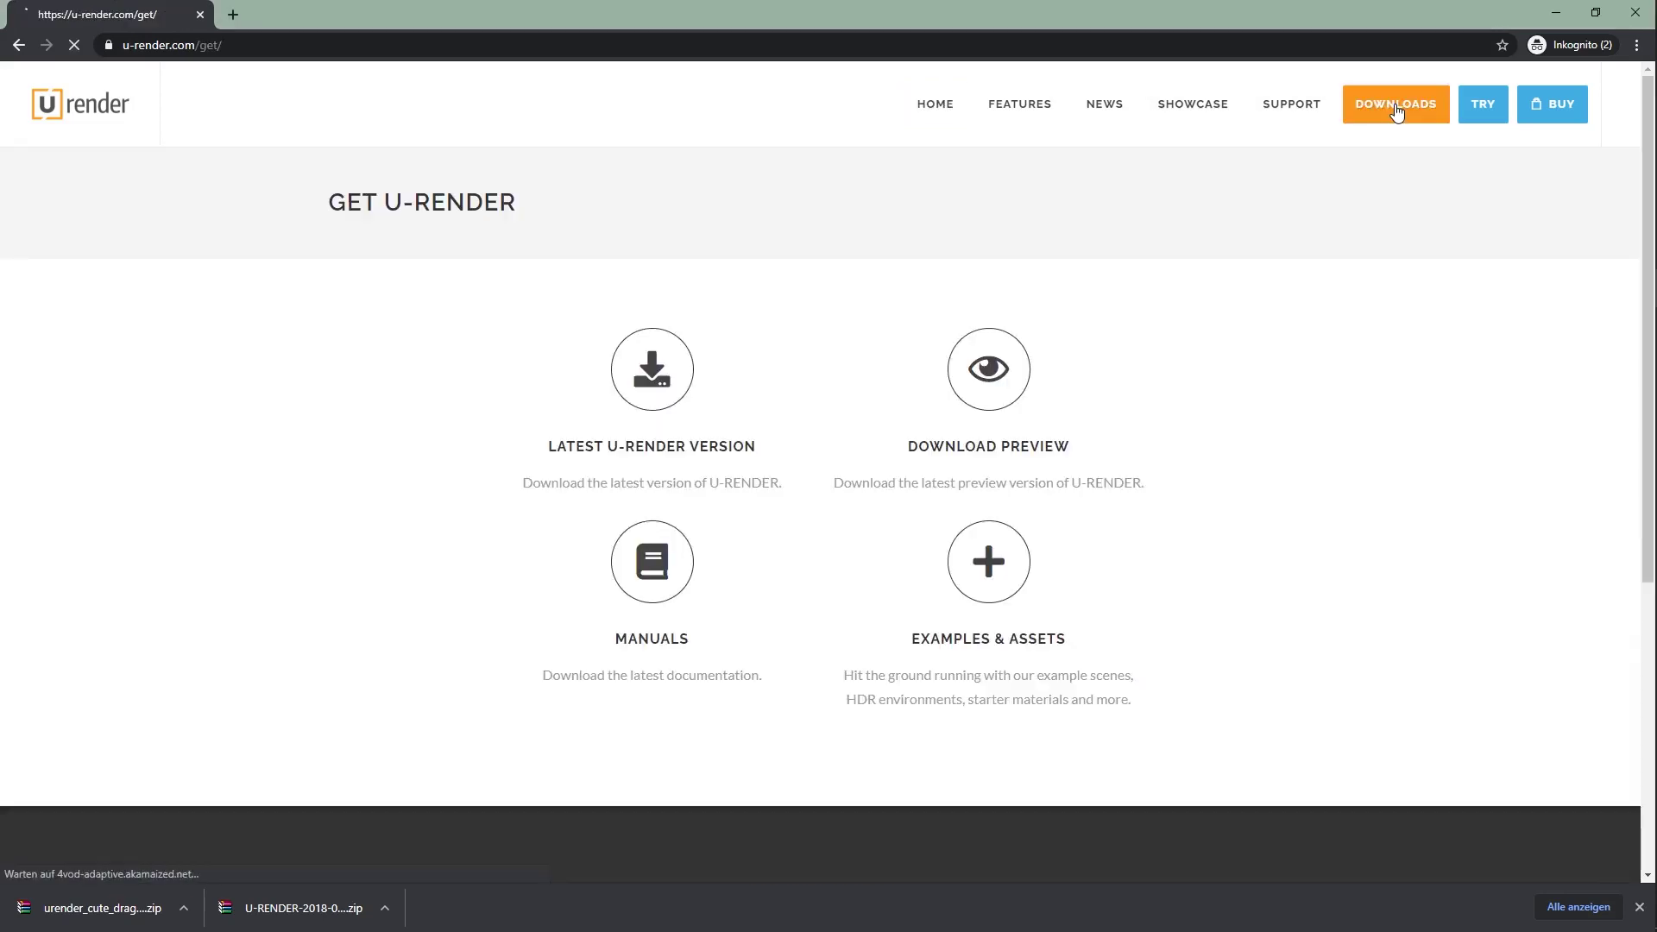
pyautogui.click(1007, 567)
pyautogui.scroll(-2, 1008, 573)
pyautogui.scroll(-7, 1006, 571)
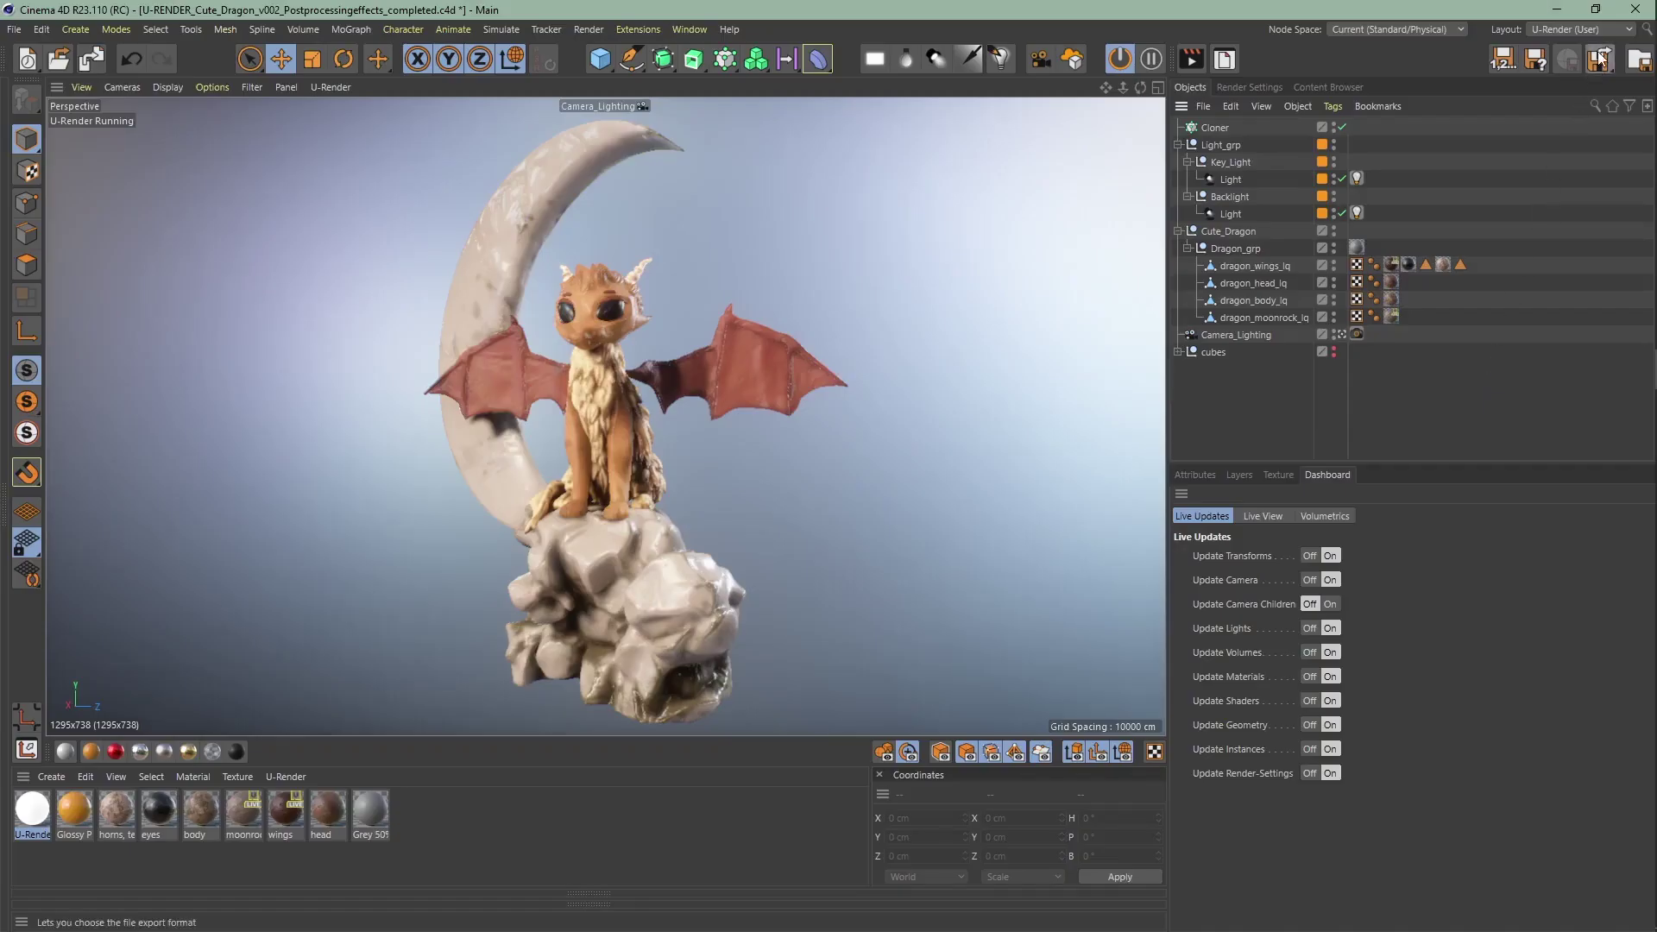
# Add a U-Render Camera above Camera_Lighting, make it active, and split into a second Perspective view.
pyautogui.click(1607, 31)
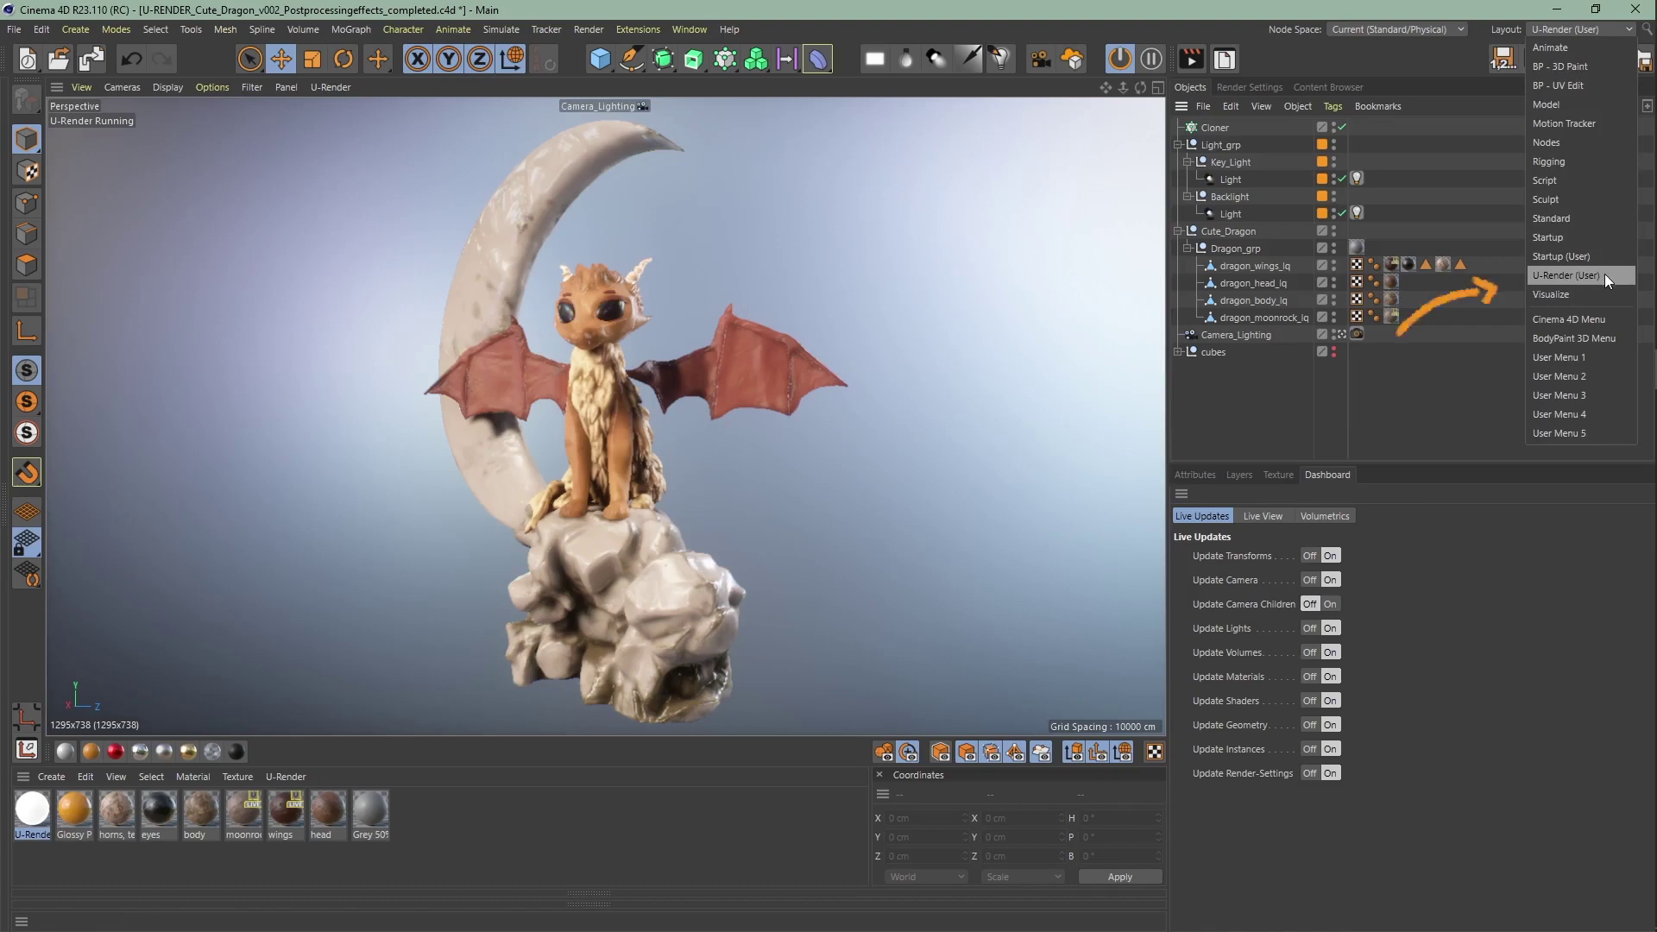
pyautogui.click(1428, 381)
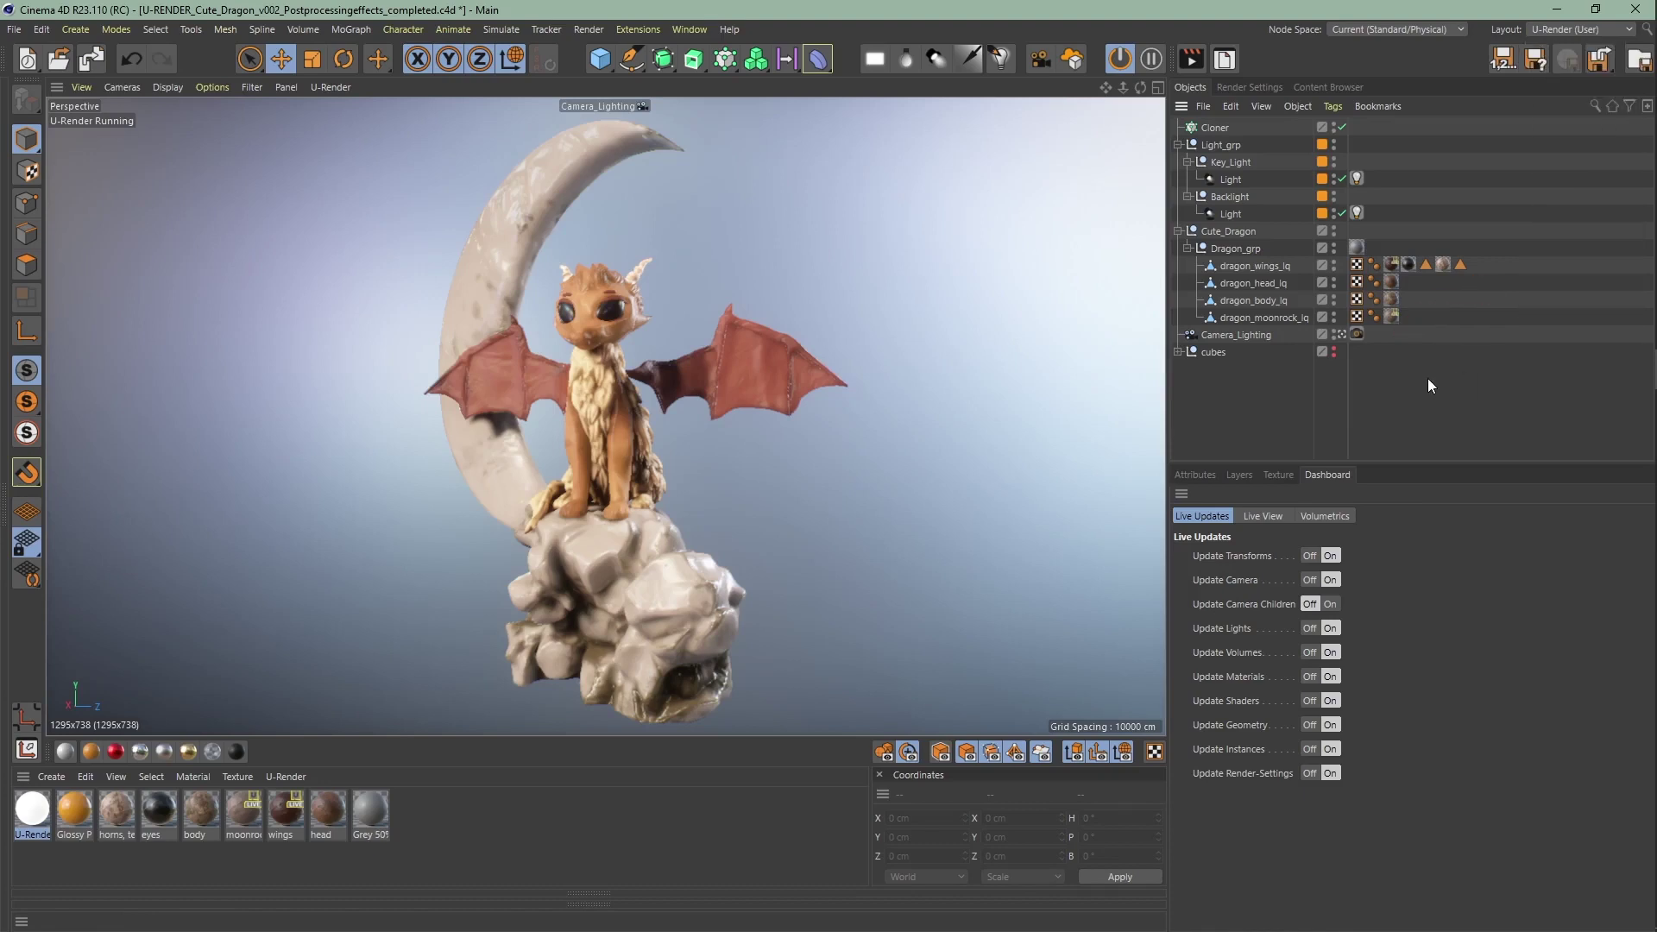
pyautogui.click(1041, 61)
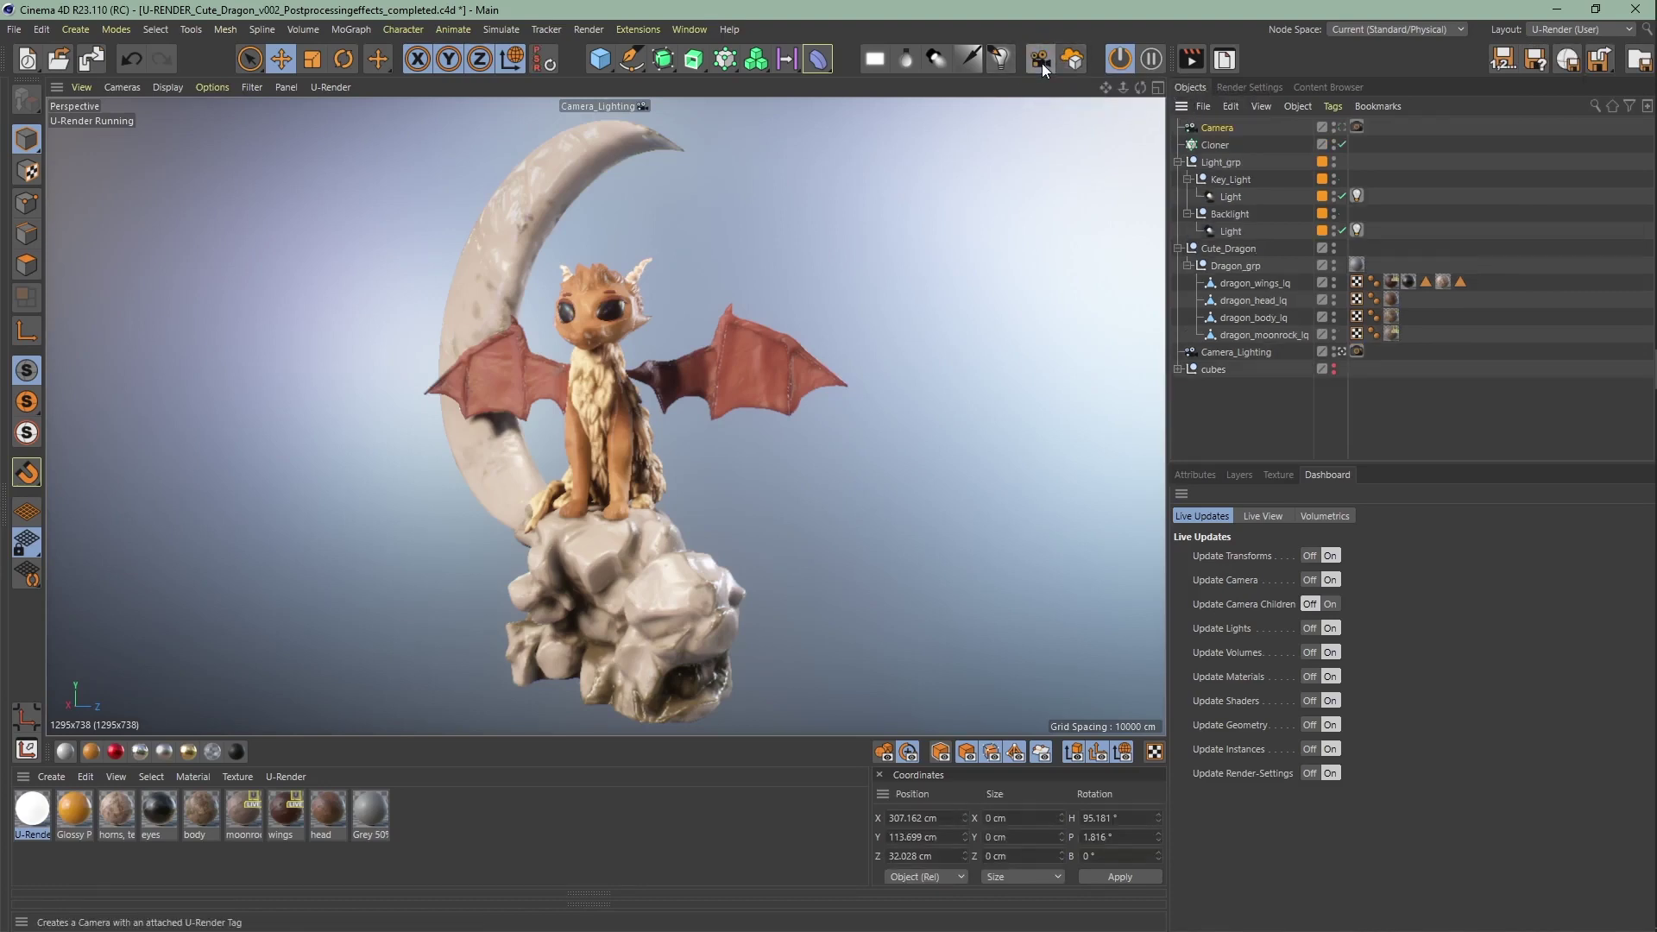
pyautogui.moveTo(1218, 144); pyautogui.dragTo(1228, 327)
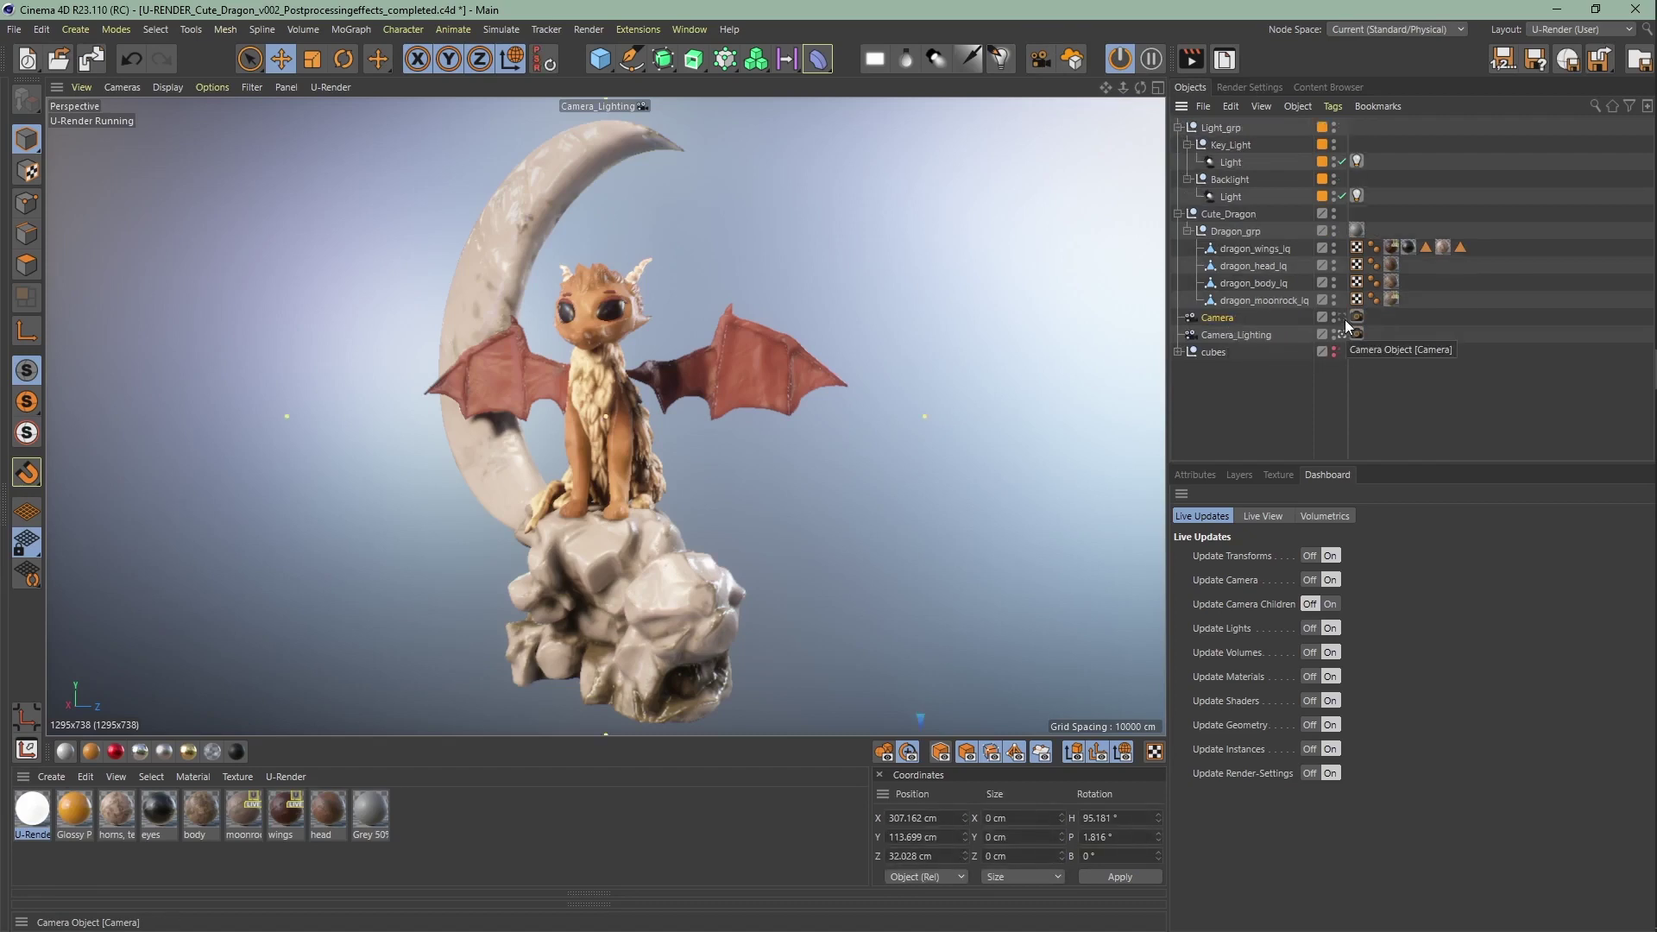
pyautogui.middleClick(908, 328)
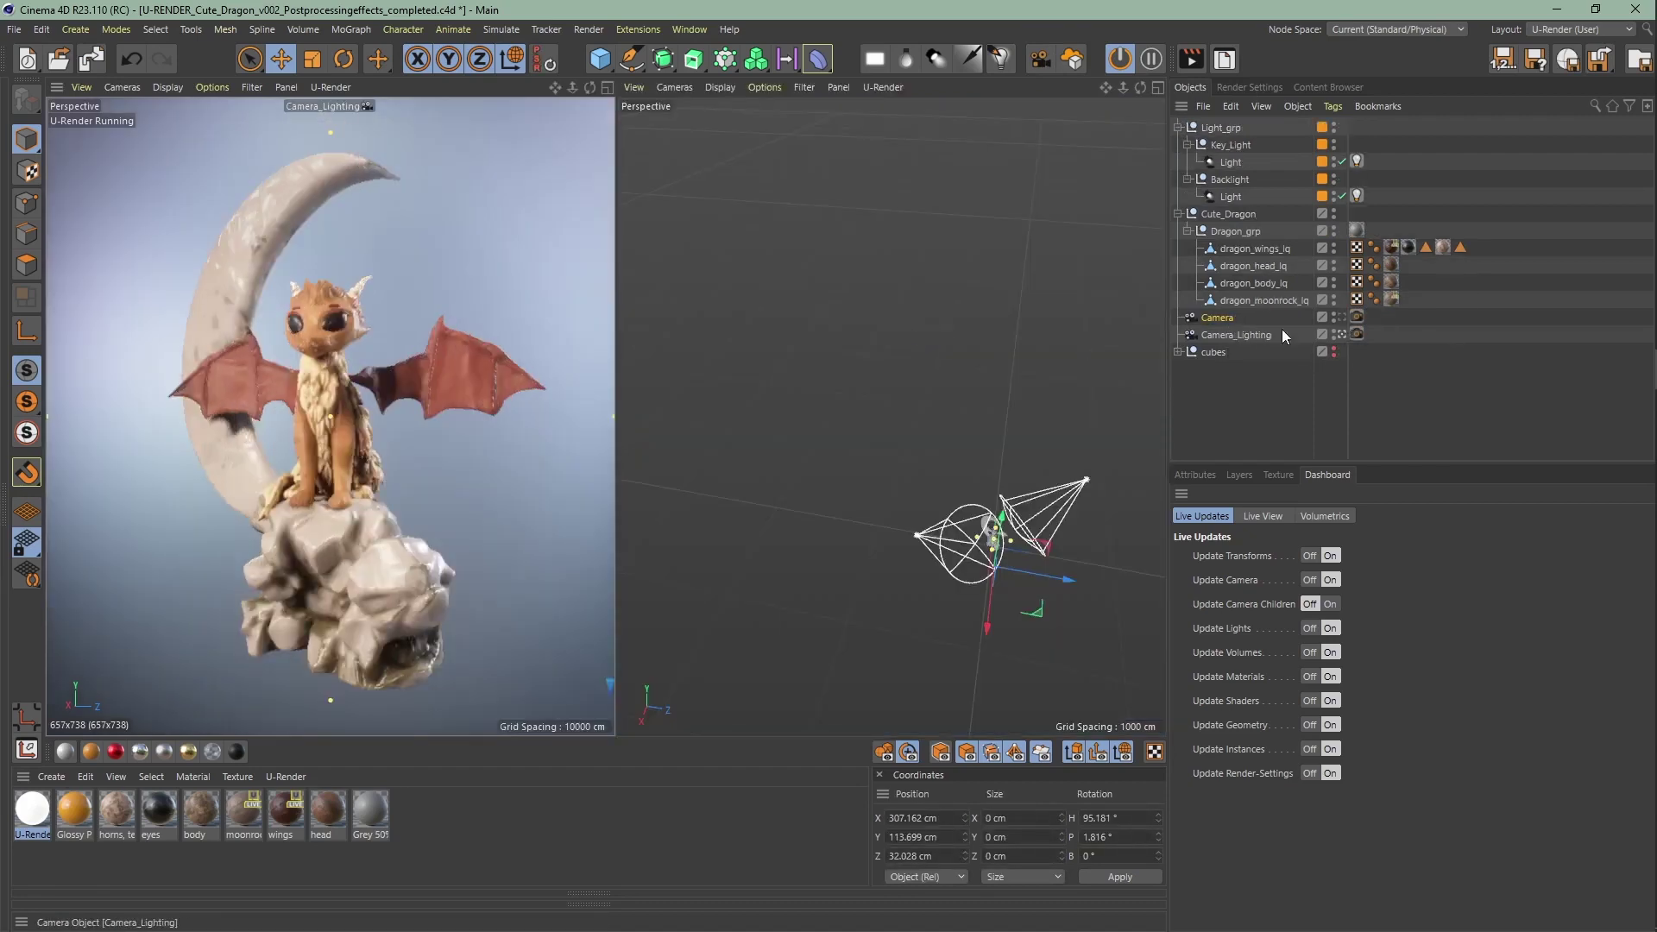
pyautogui.click(1344, 318)
# Filter the second view to show the camera frustum without lights, and hide Camera_Lighting.
pyautogui.scroll(5, 985, 552)
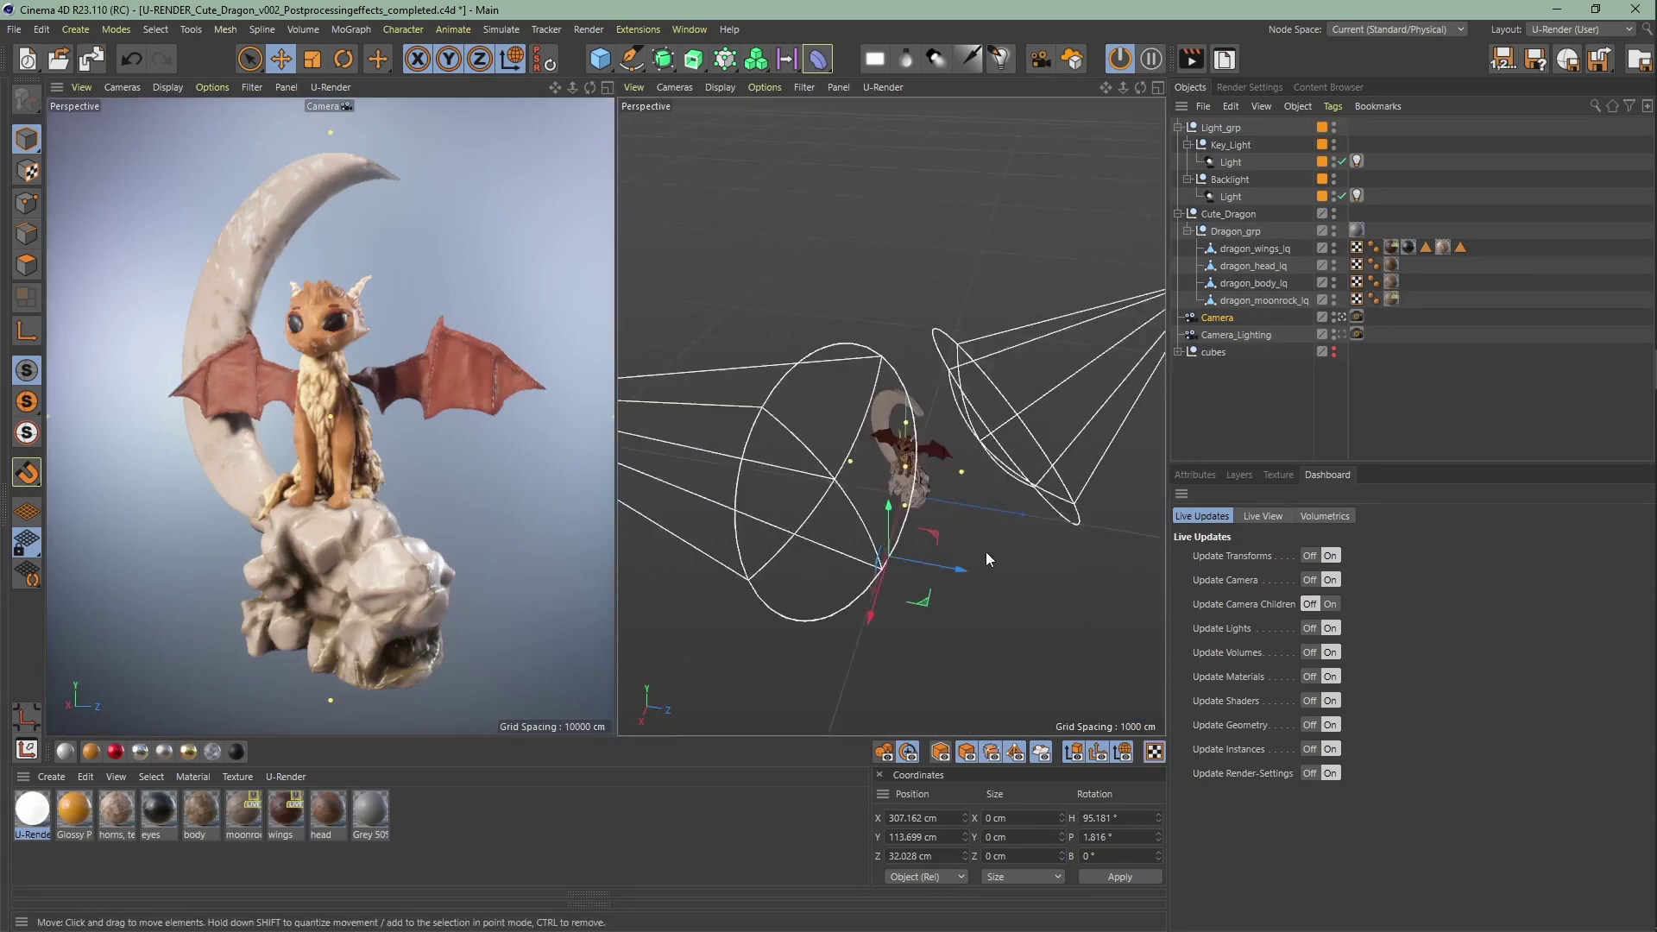
pyautogui.scroll(3, 967, 480)
pyautogui.keyDown('alt'); pyautogui.moveTo(967, 480); pyautogui.dragTo(856, 478); pyautogui.keyUp('alt')
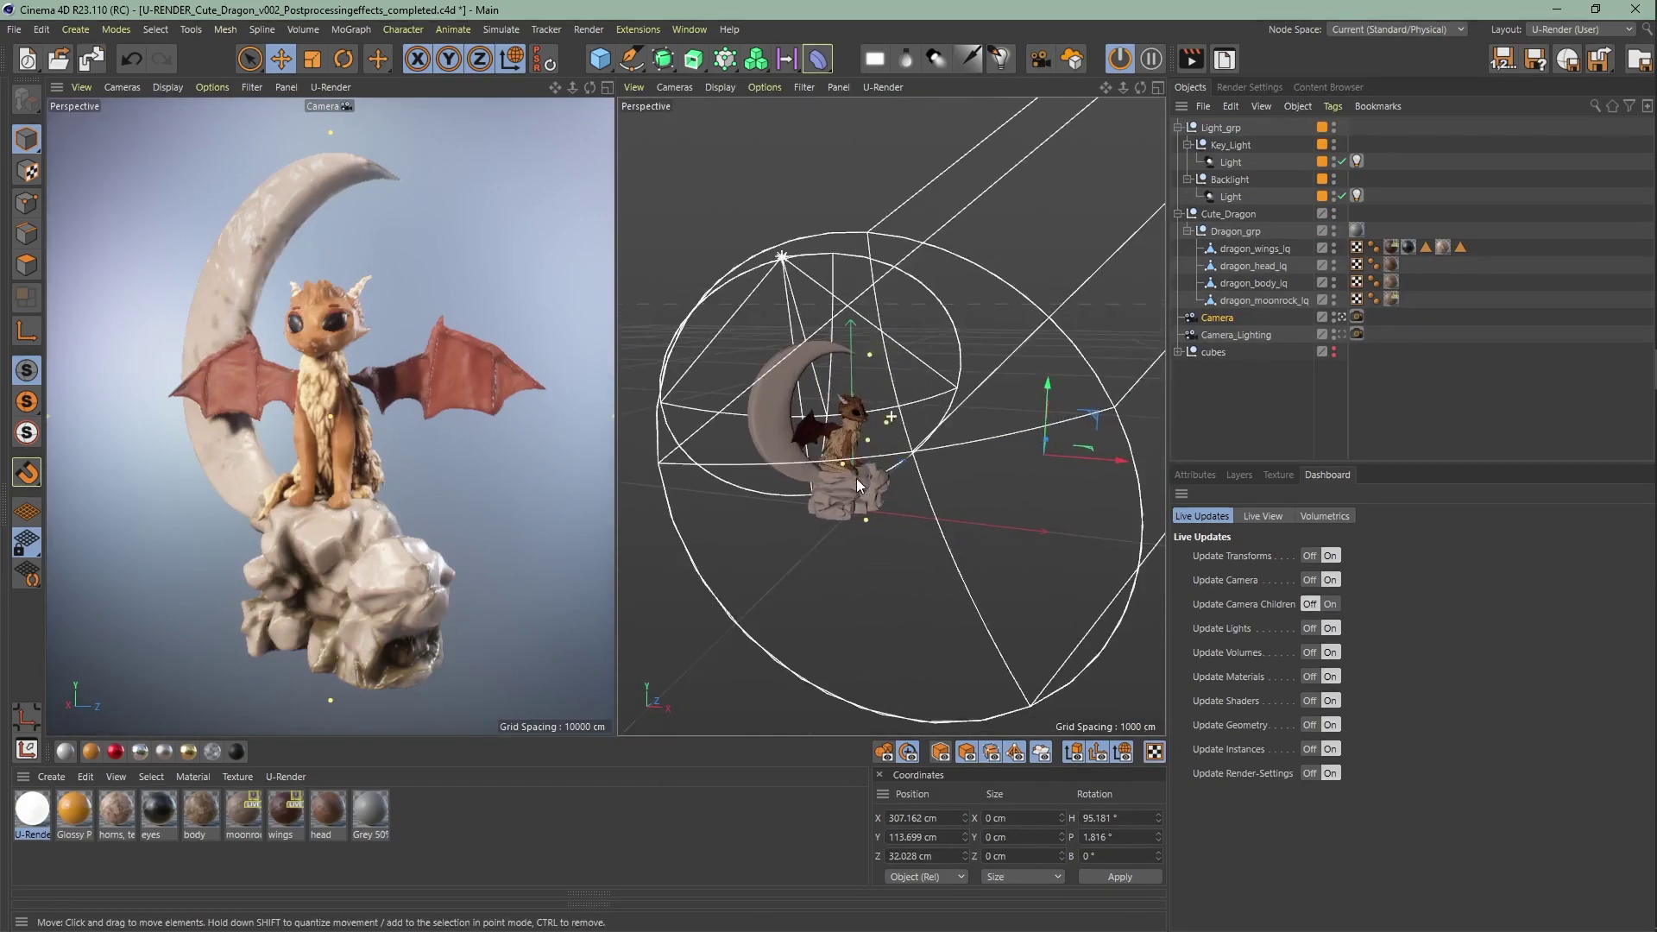
pyautogui.click(804, 87)
pyautogui.click(852, 262)
pyautogui.click(805, 87)
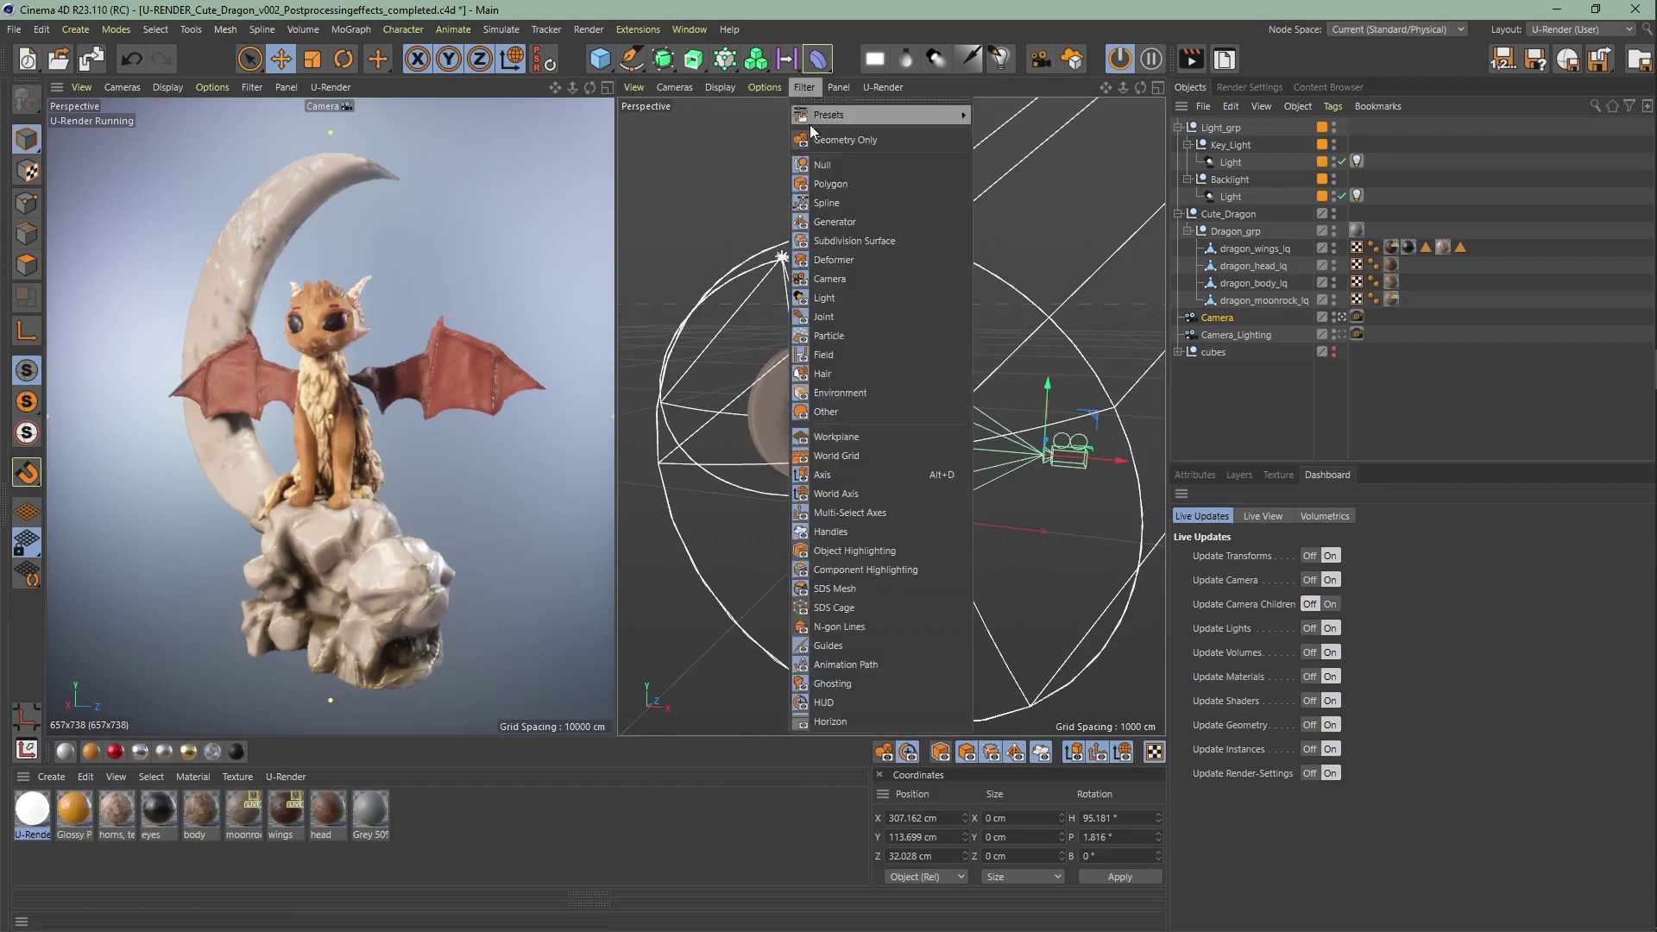
pyautogui.click(853, 282)
pyautogui.keyDown('alt'); pyautogui.moveTo(853, 307); pyautogui.dragTo(1115, 443); pyautogui.keyUp('alt')
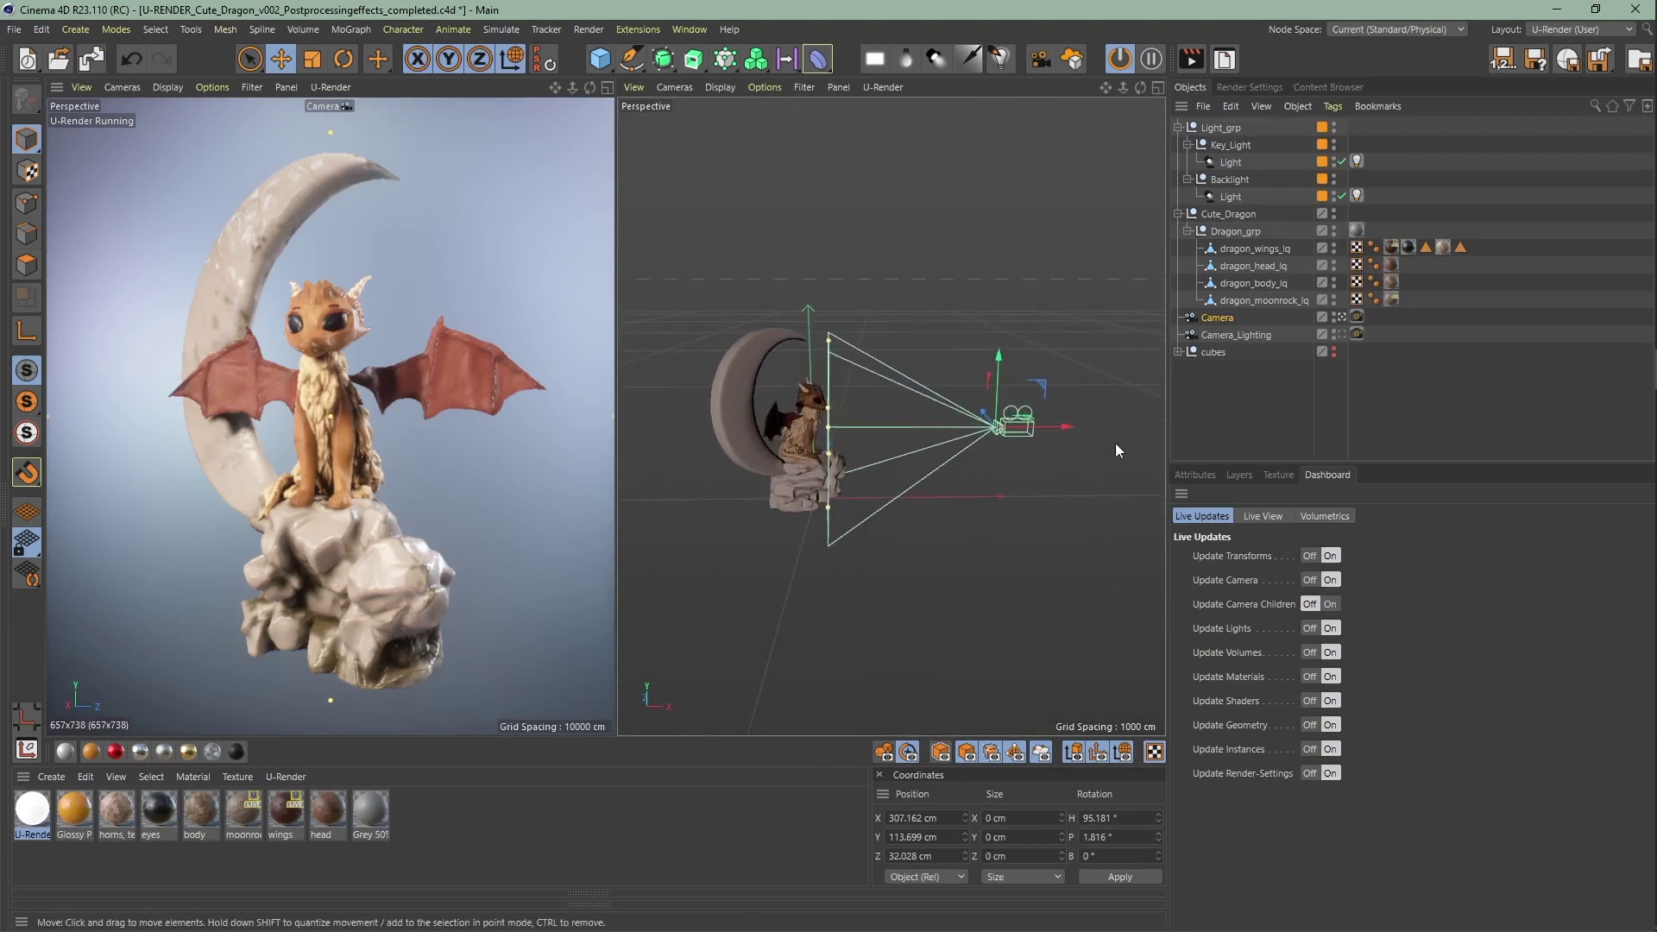
pyautogui.click(1333, 334)
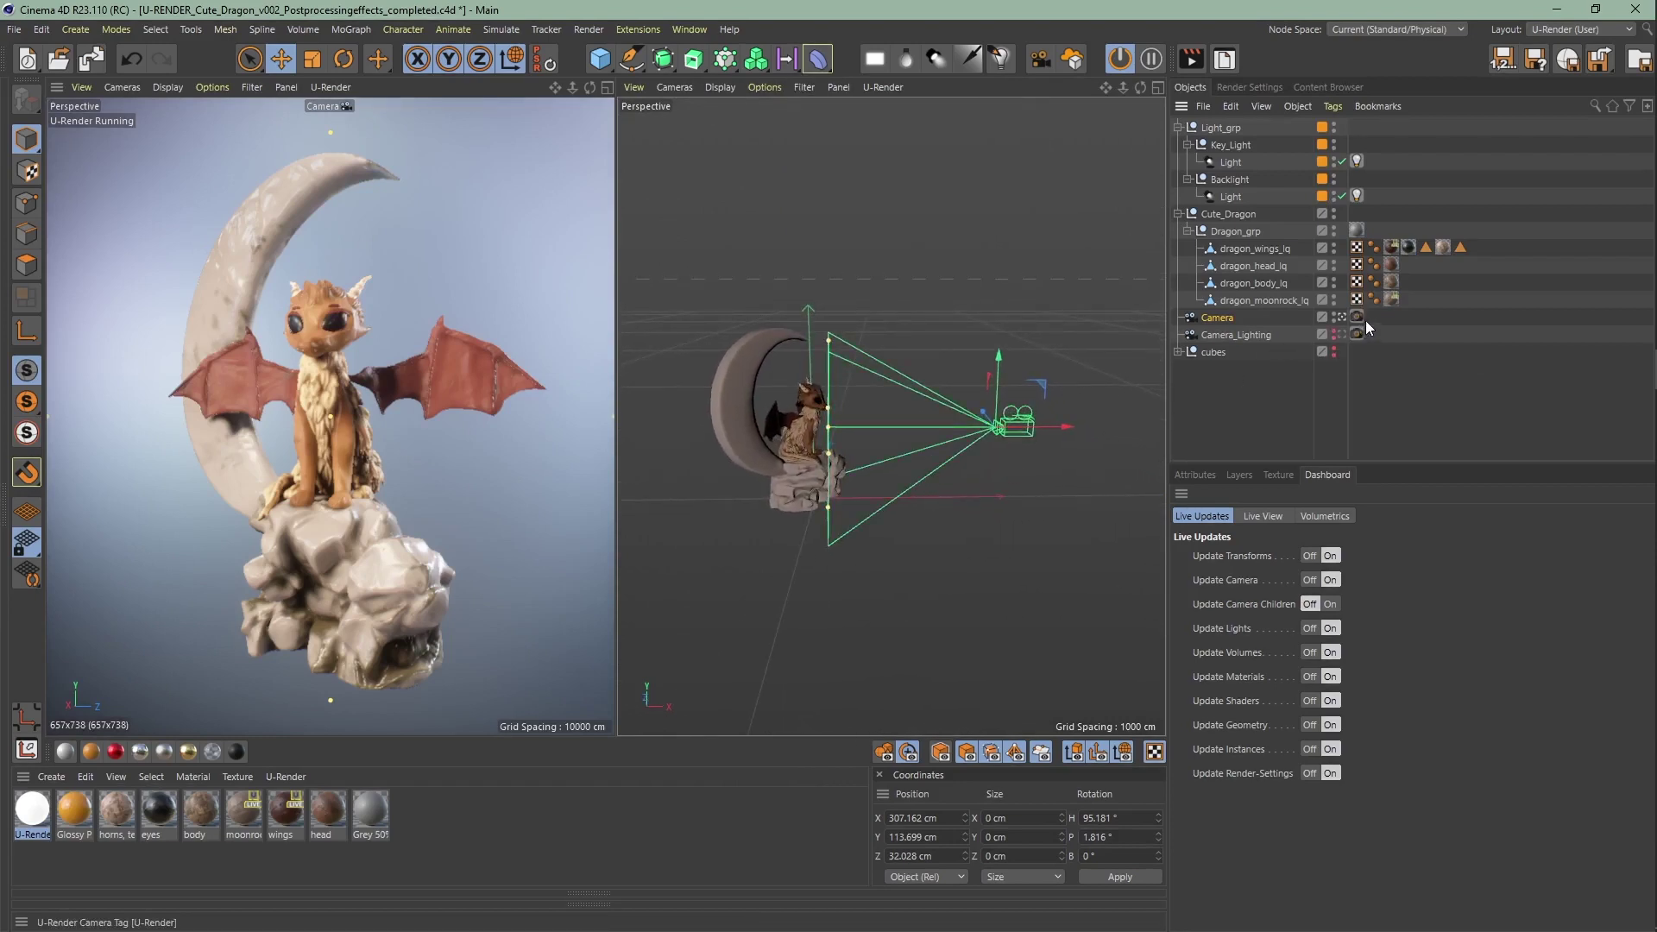
# Add a U-Render Camera tag to the Camera object.
pyautogui.click(1358, 316)
pyautogui.click(1200, 476)
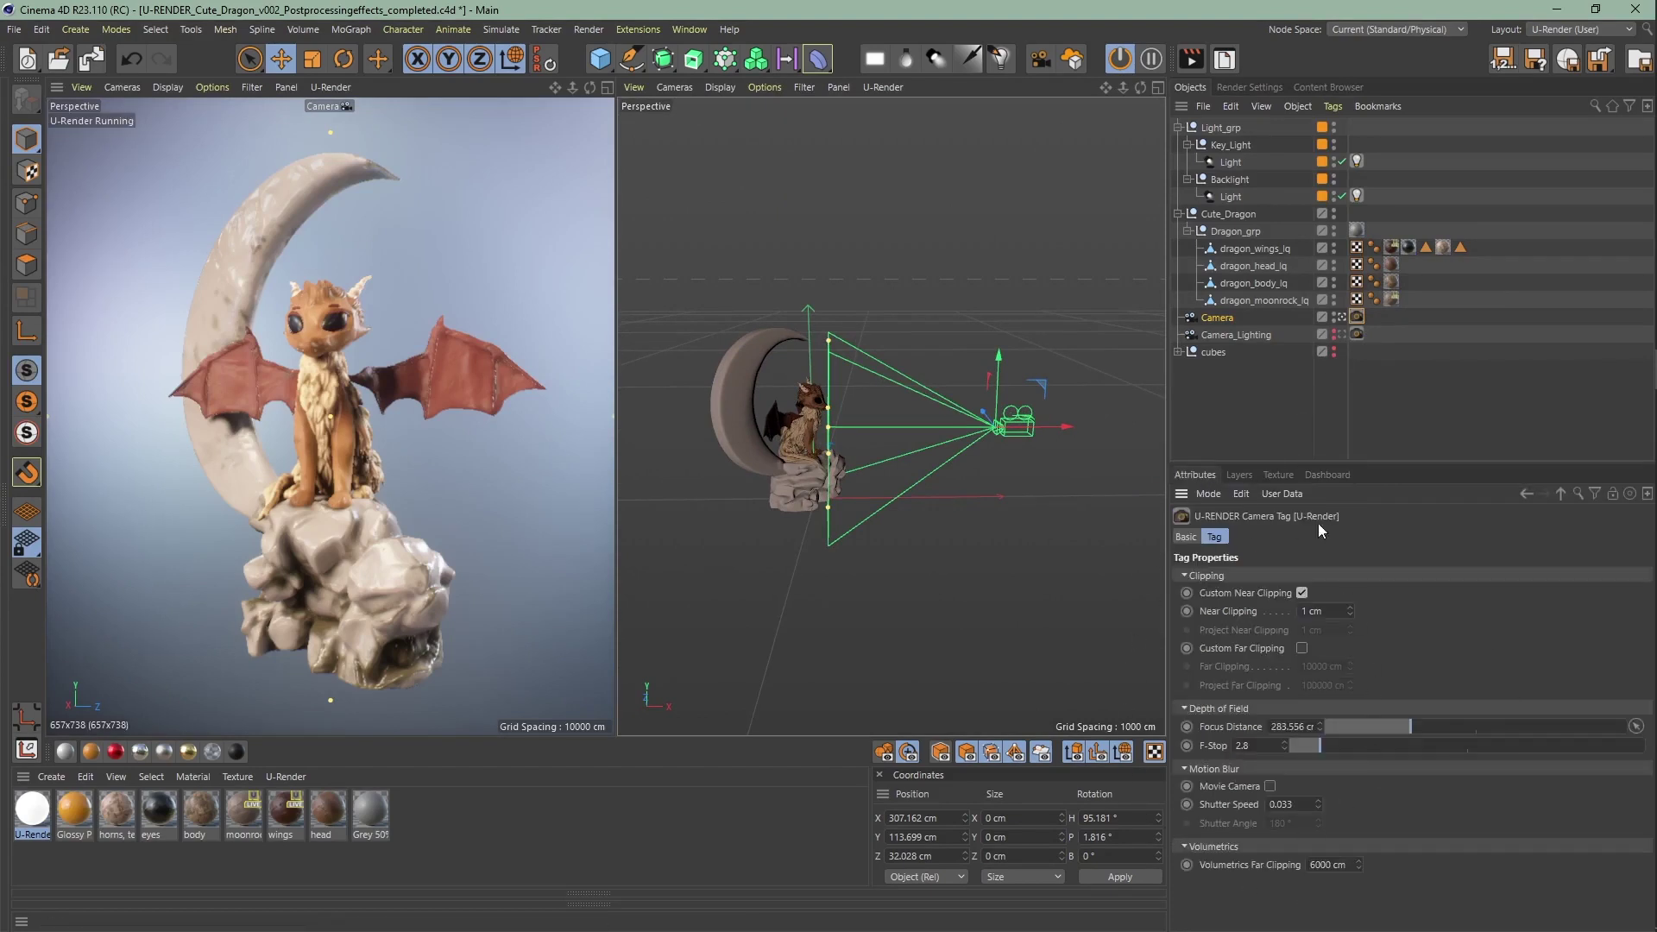
pyautogui.rightClick(1219, 319)
pyautogui.moveTo(1273, 309)
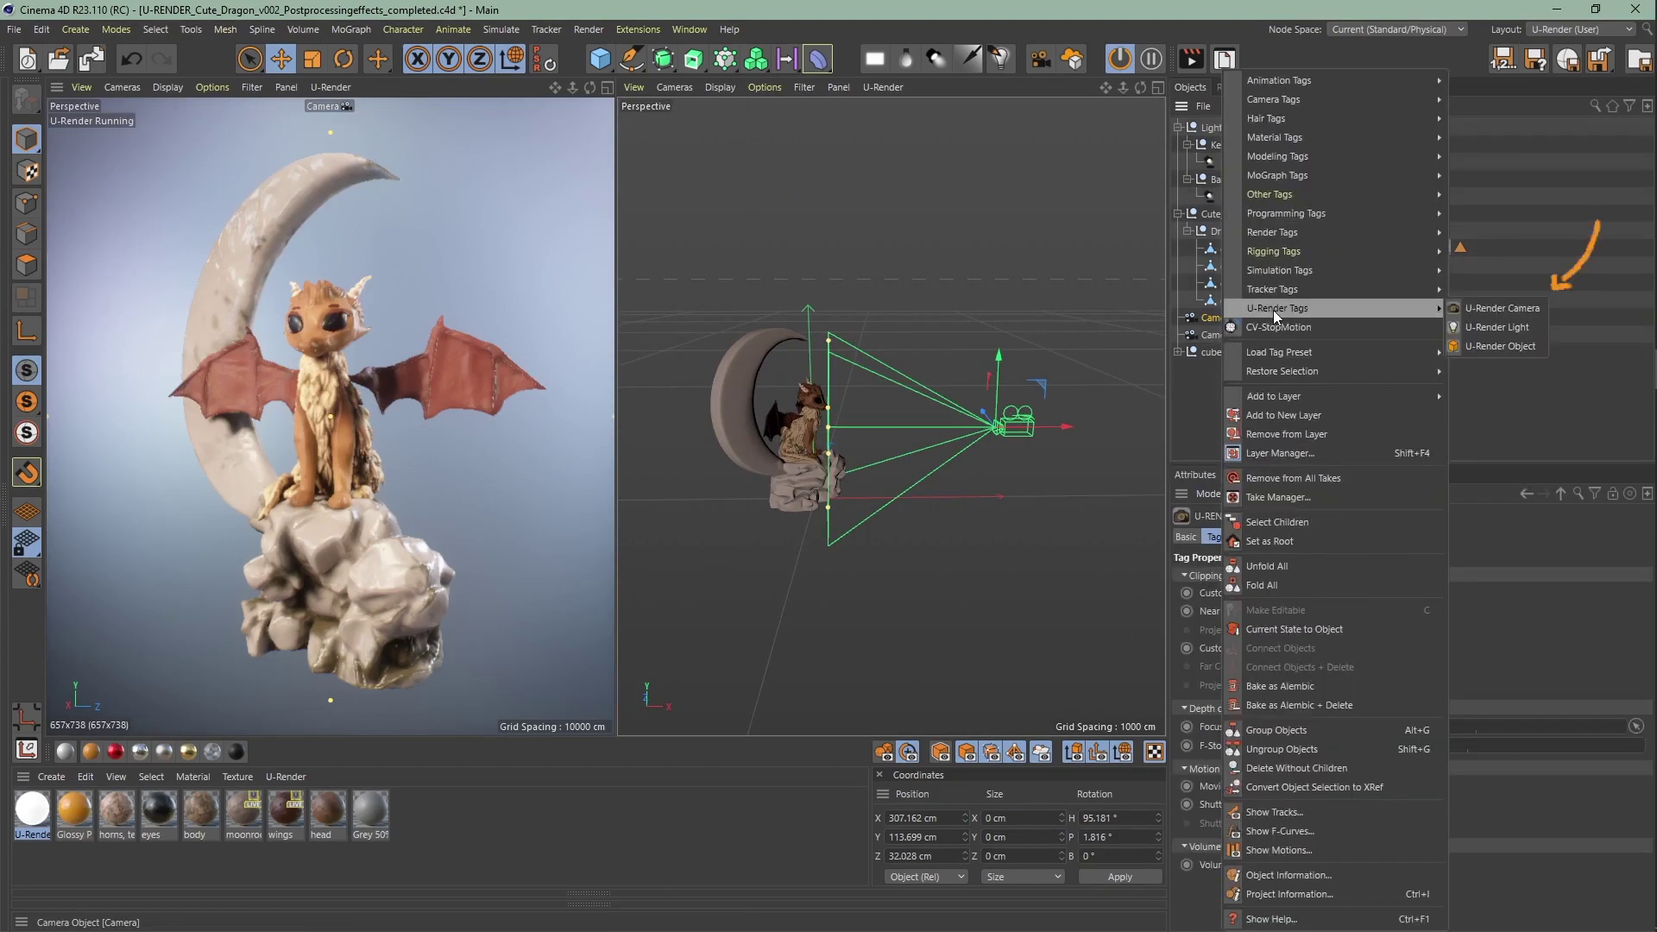
pyautogui.click(1541, 311)
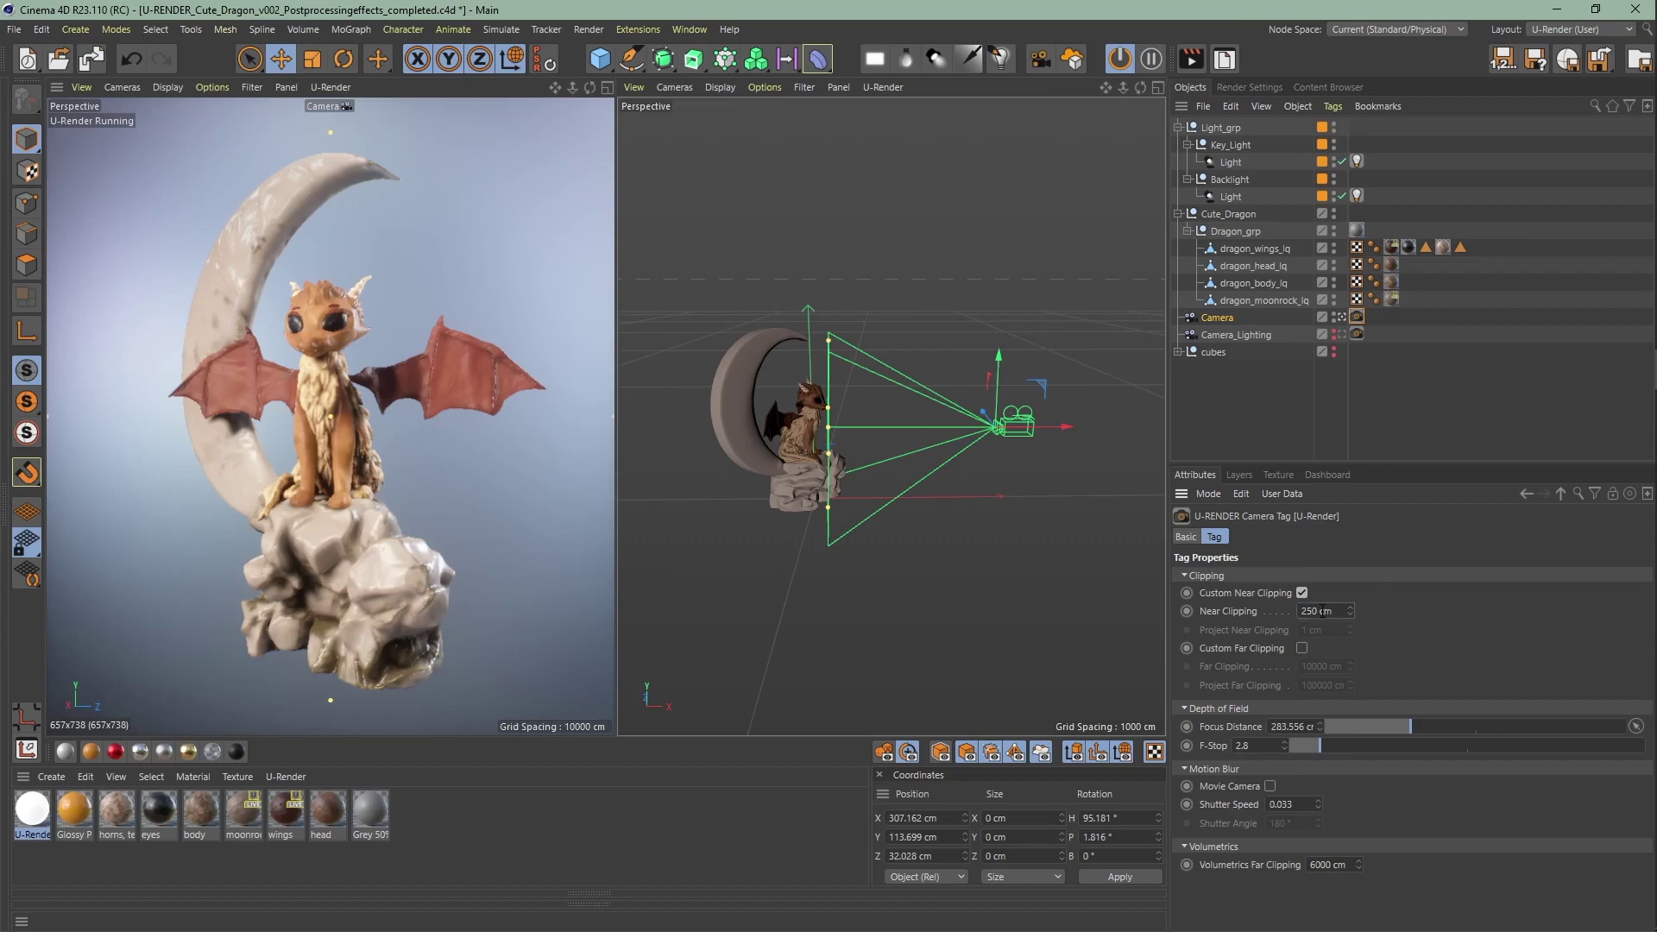
# Test near clipping, return it to 1 cm, and enable custom far clipping, trying 500.
pyautogui.moveTo(1350, 610); pyautogui.dragTo(1295, 613)
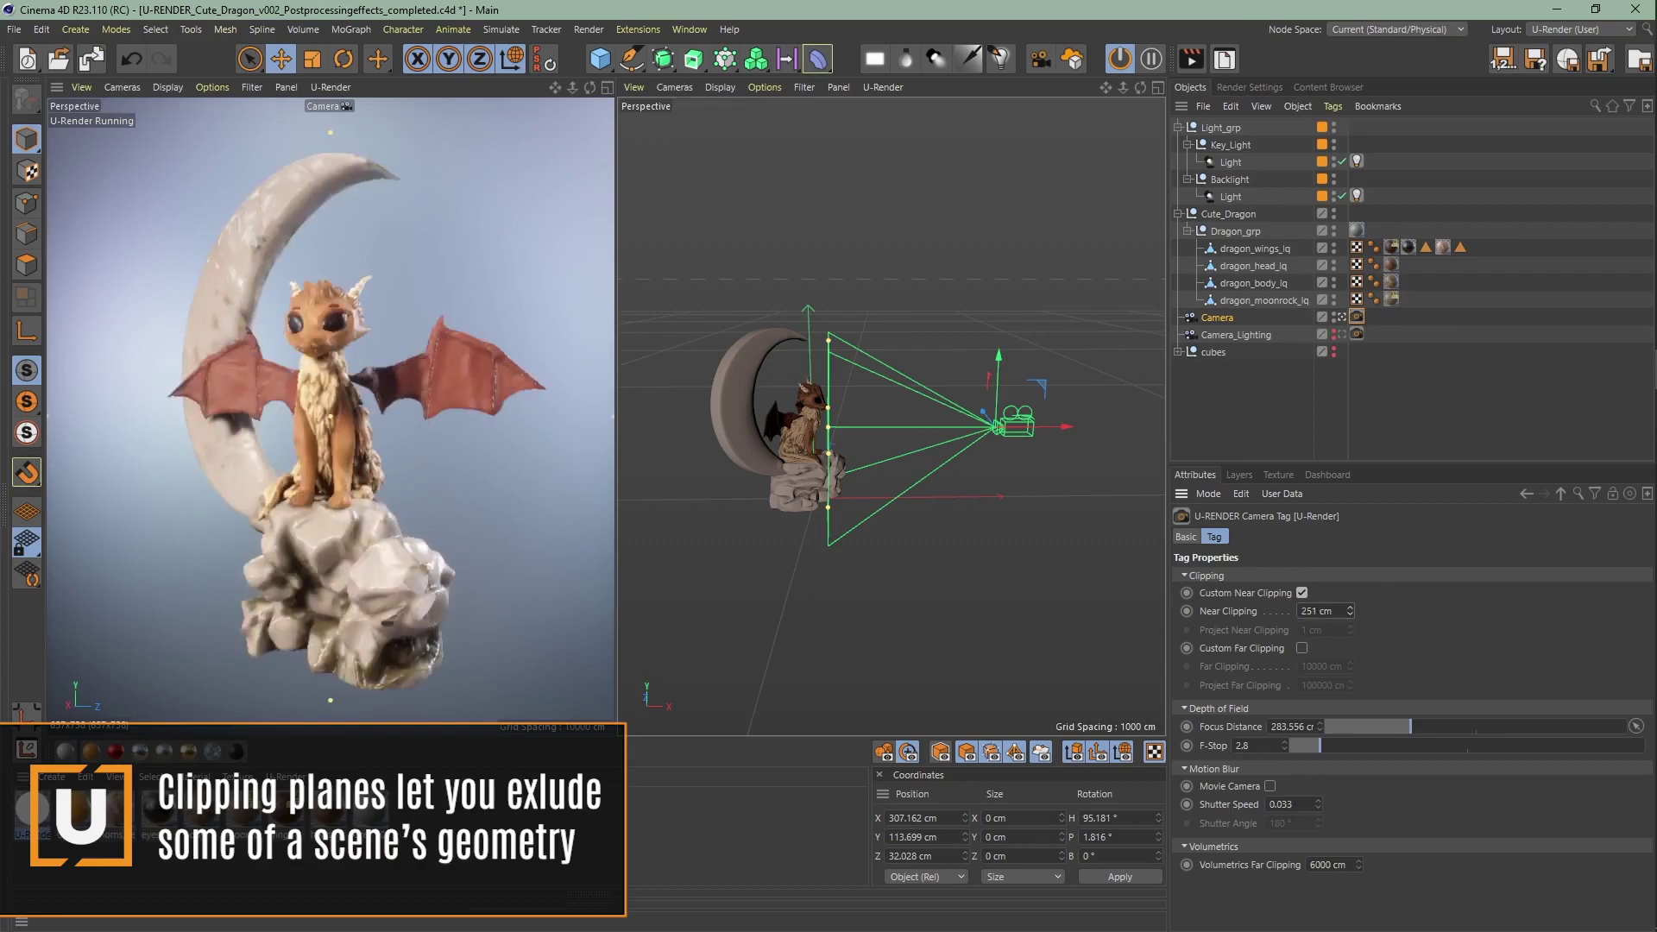
pyautogui.moveTo(1294, 613); pyautogui.dragTo(1251, 614)
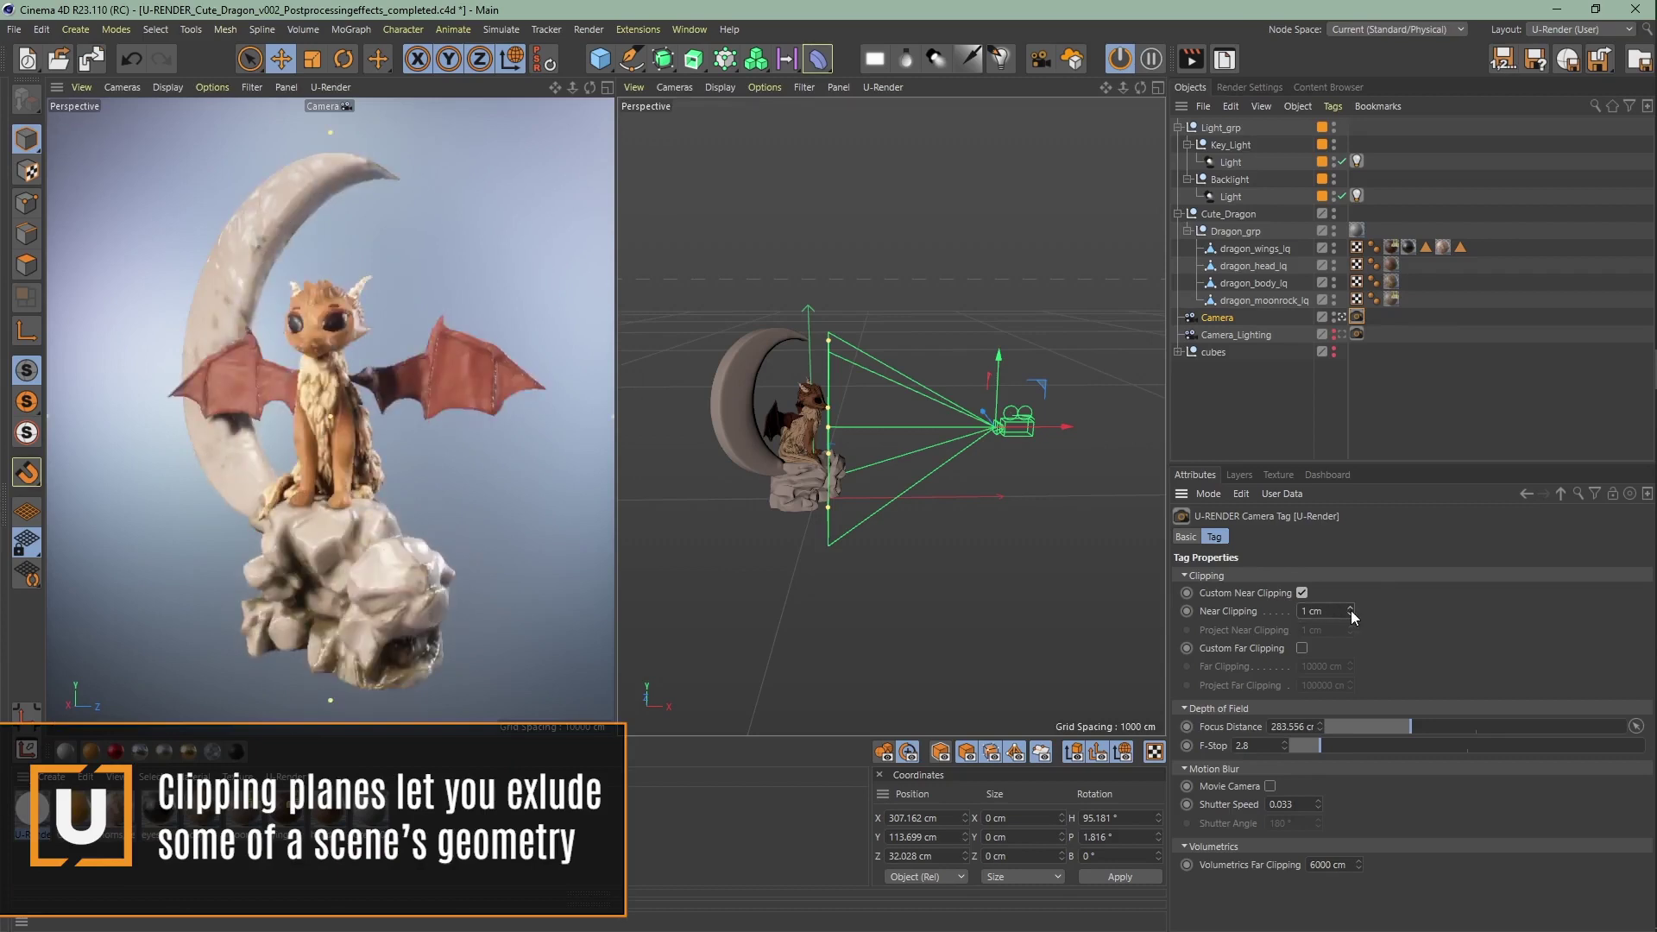
pyautogui.click(1301, 648)
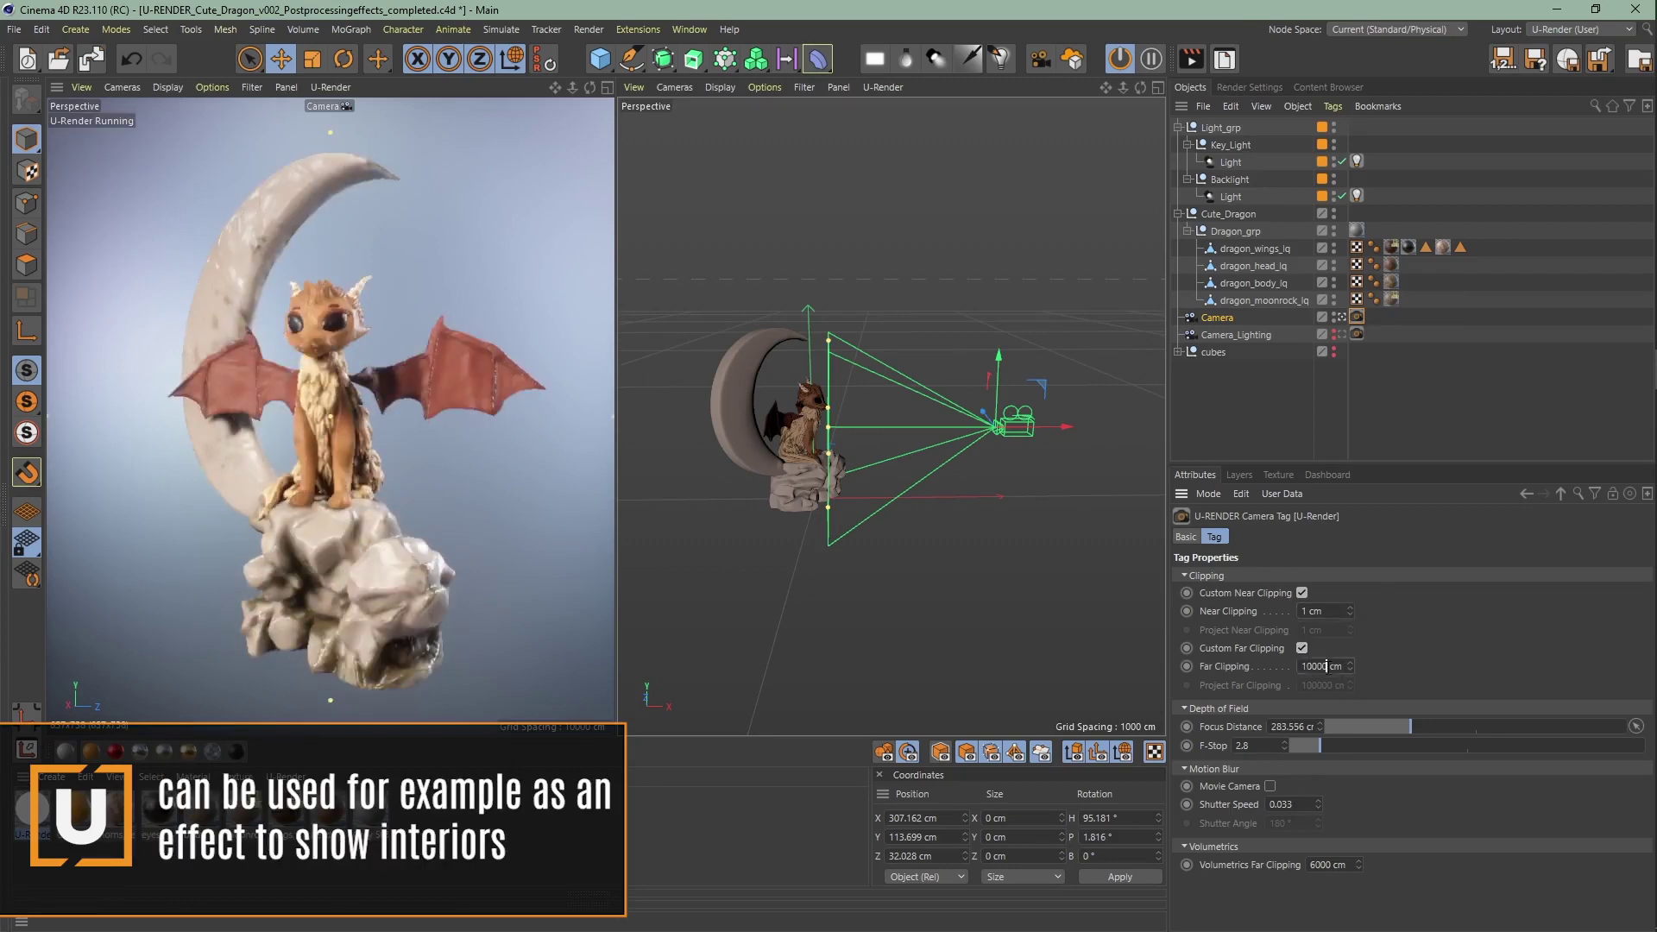
pyautogui.doubleClick(1339, 666)
pyautogui.write('500')
pyautogui.press('Return')
pyautogui.moveTo(1349, 665)
pyautogui.mouseDown()
pyautogui.moveTo(1256, 665)
pyautogui.moveTo(1359, 666)
pyautogui.mouseUp()
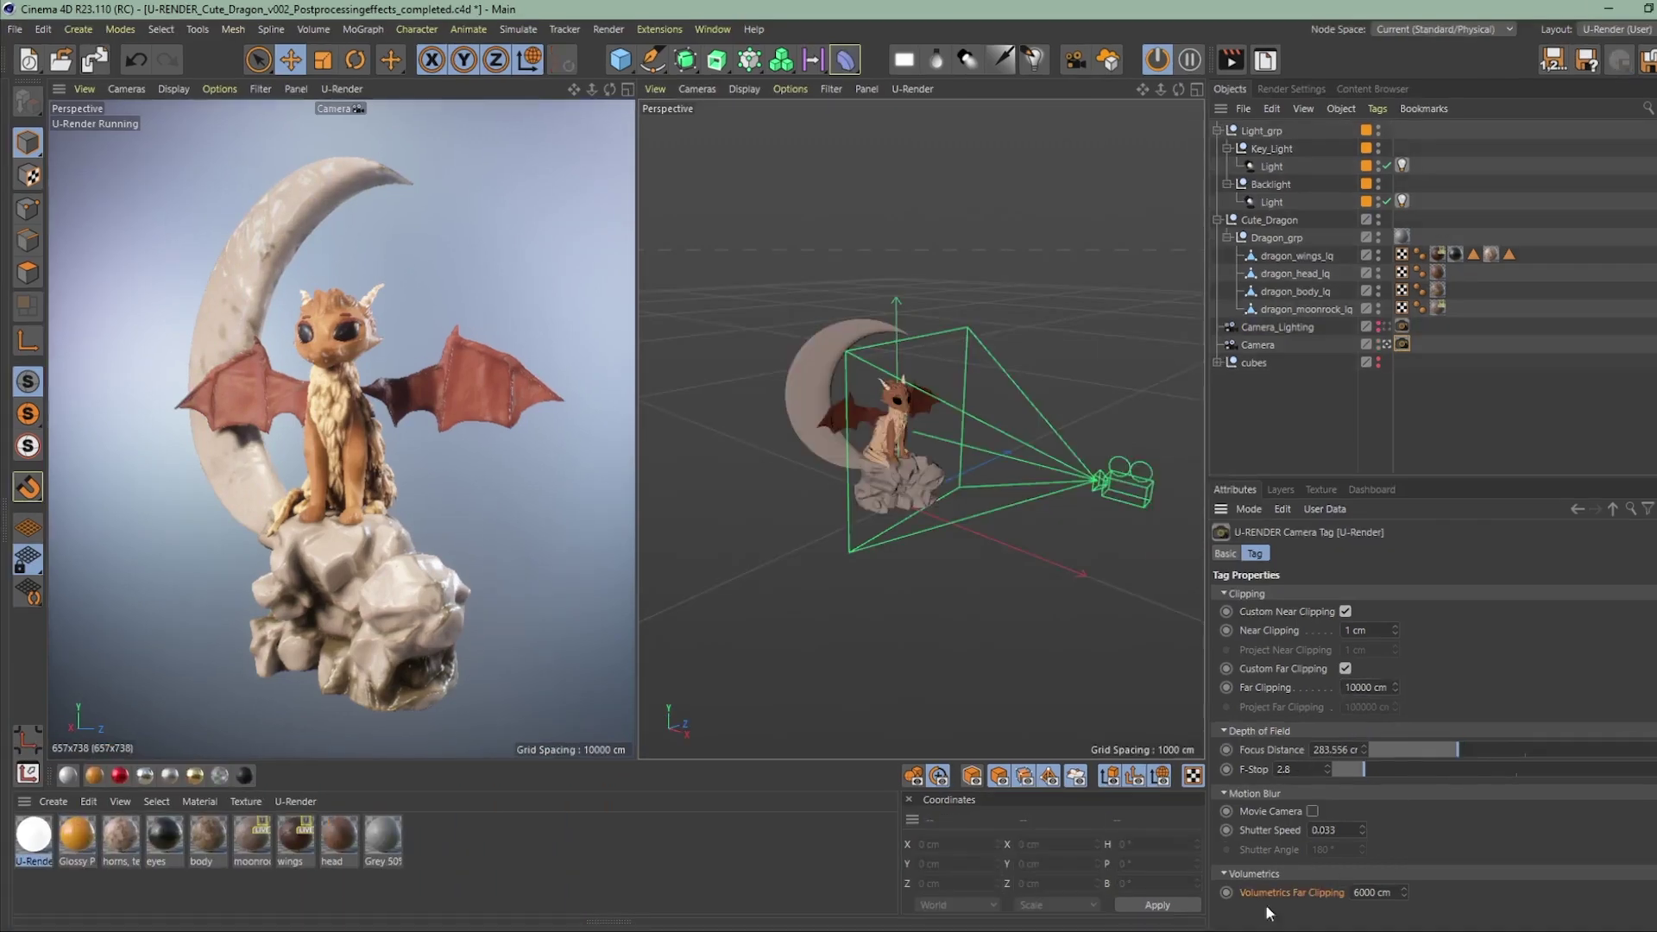
# Add a U-Render Volume for fog and raise the camera tag's Volumetrics Far Clipping.
pyautogui.click(1111, 62)
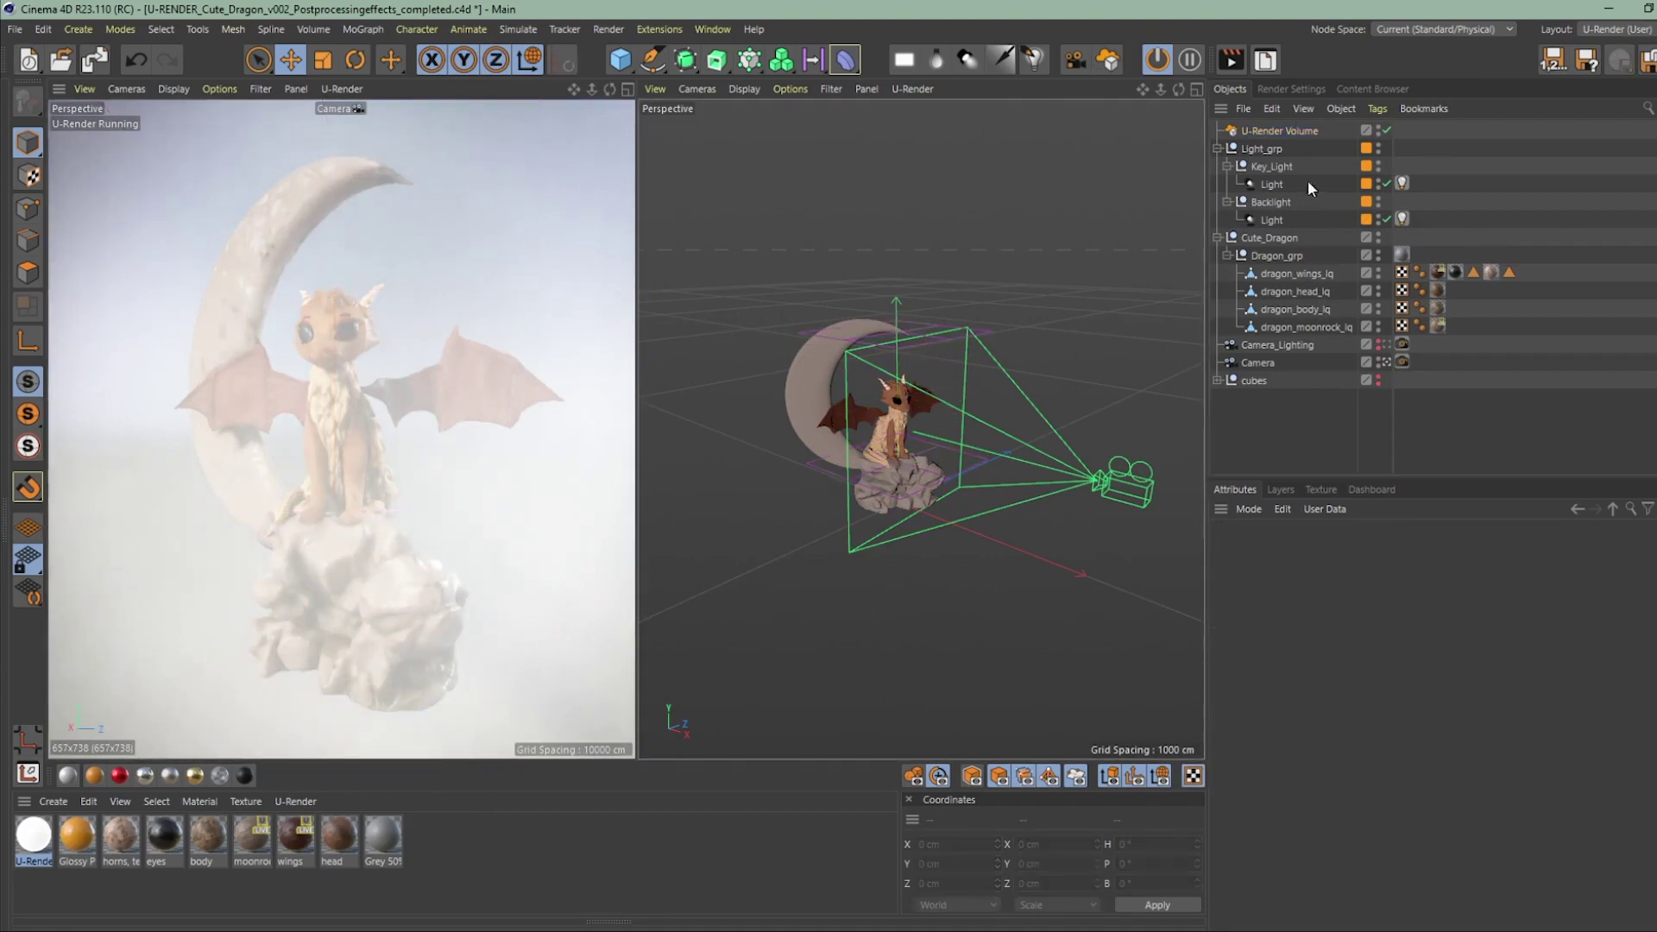
pyautogui.click(1404, 362)
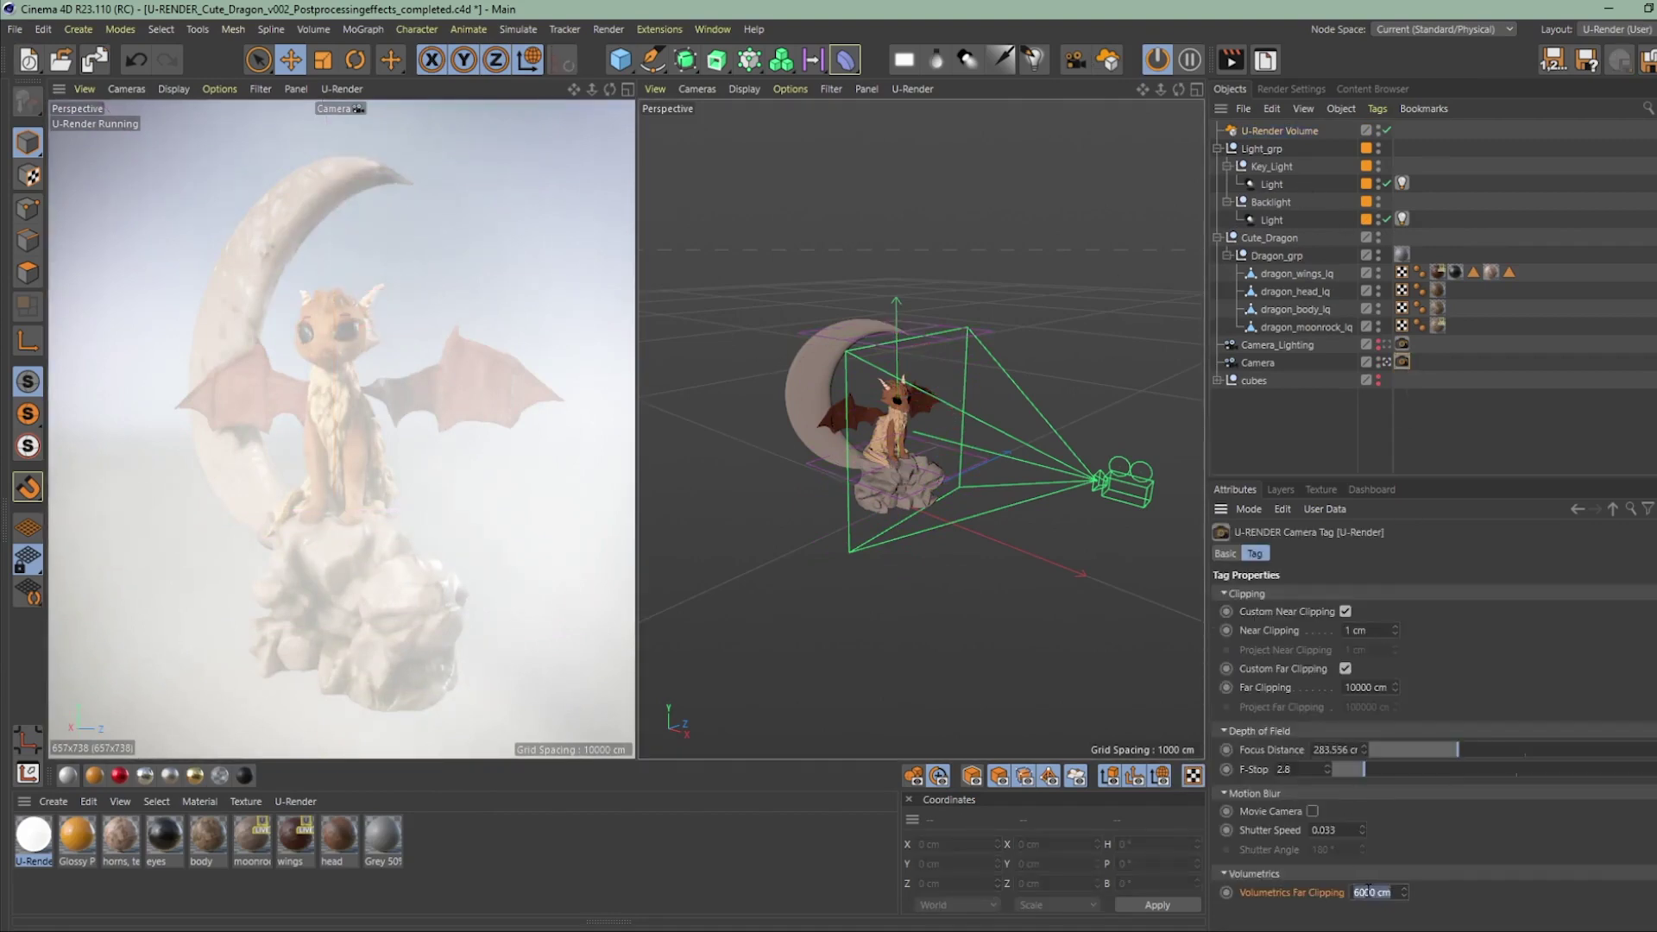
pyautogui.press('Return')
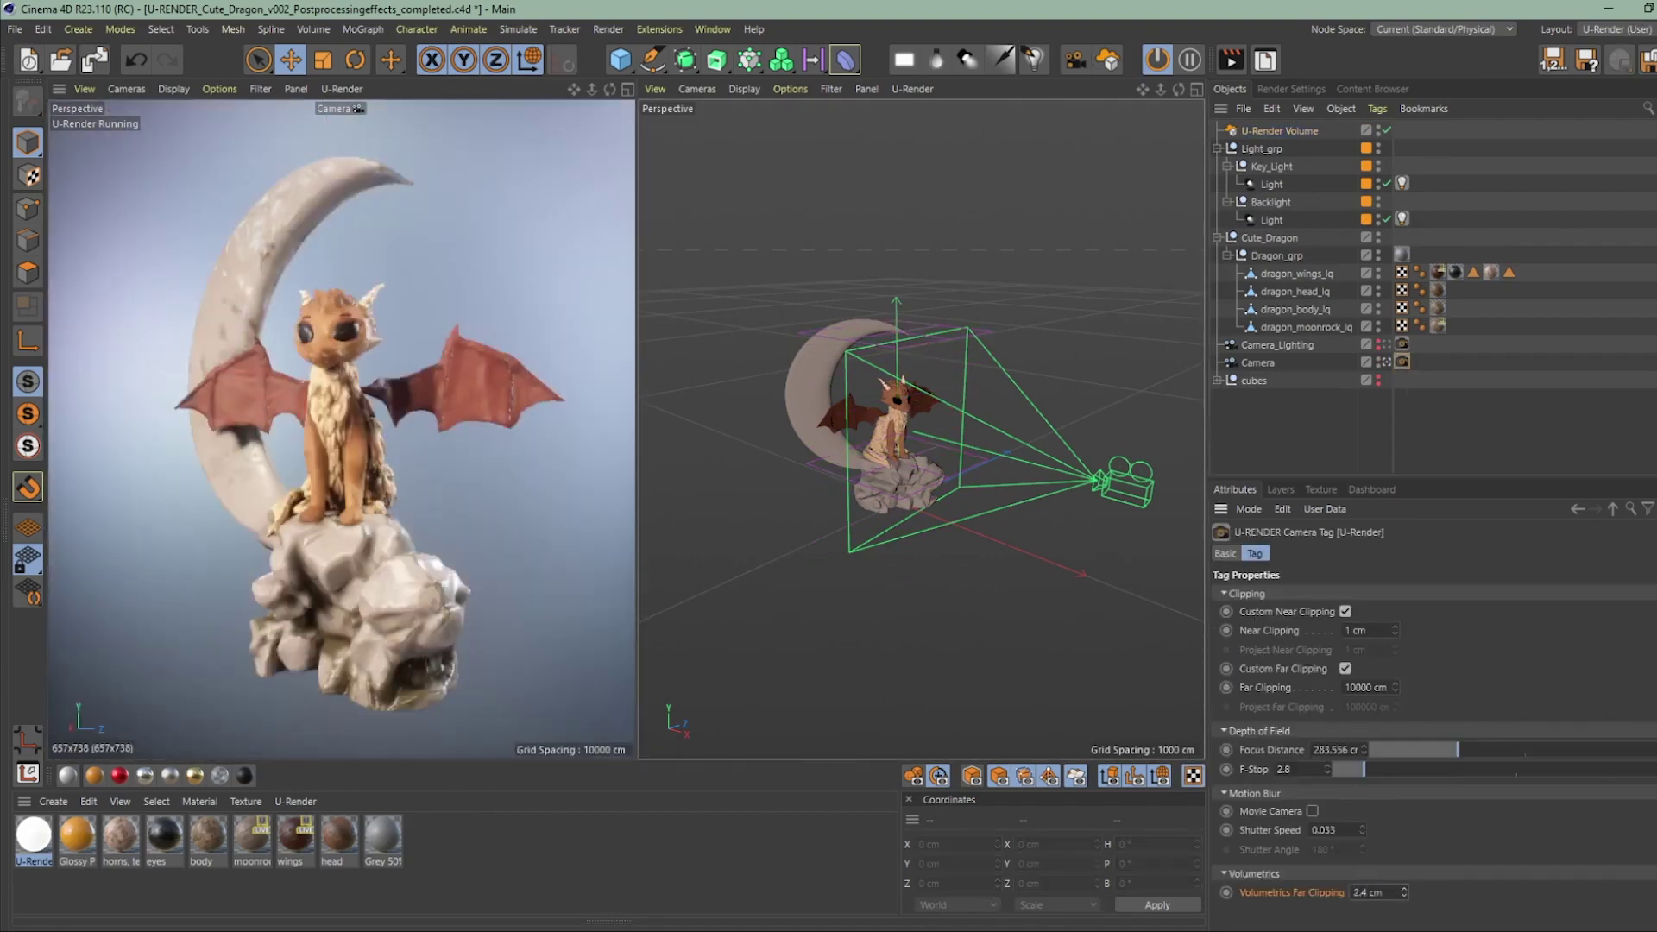
pyautogui.moveTo(1405, 893); pyautogui.dragTo(1405, 828)
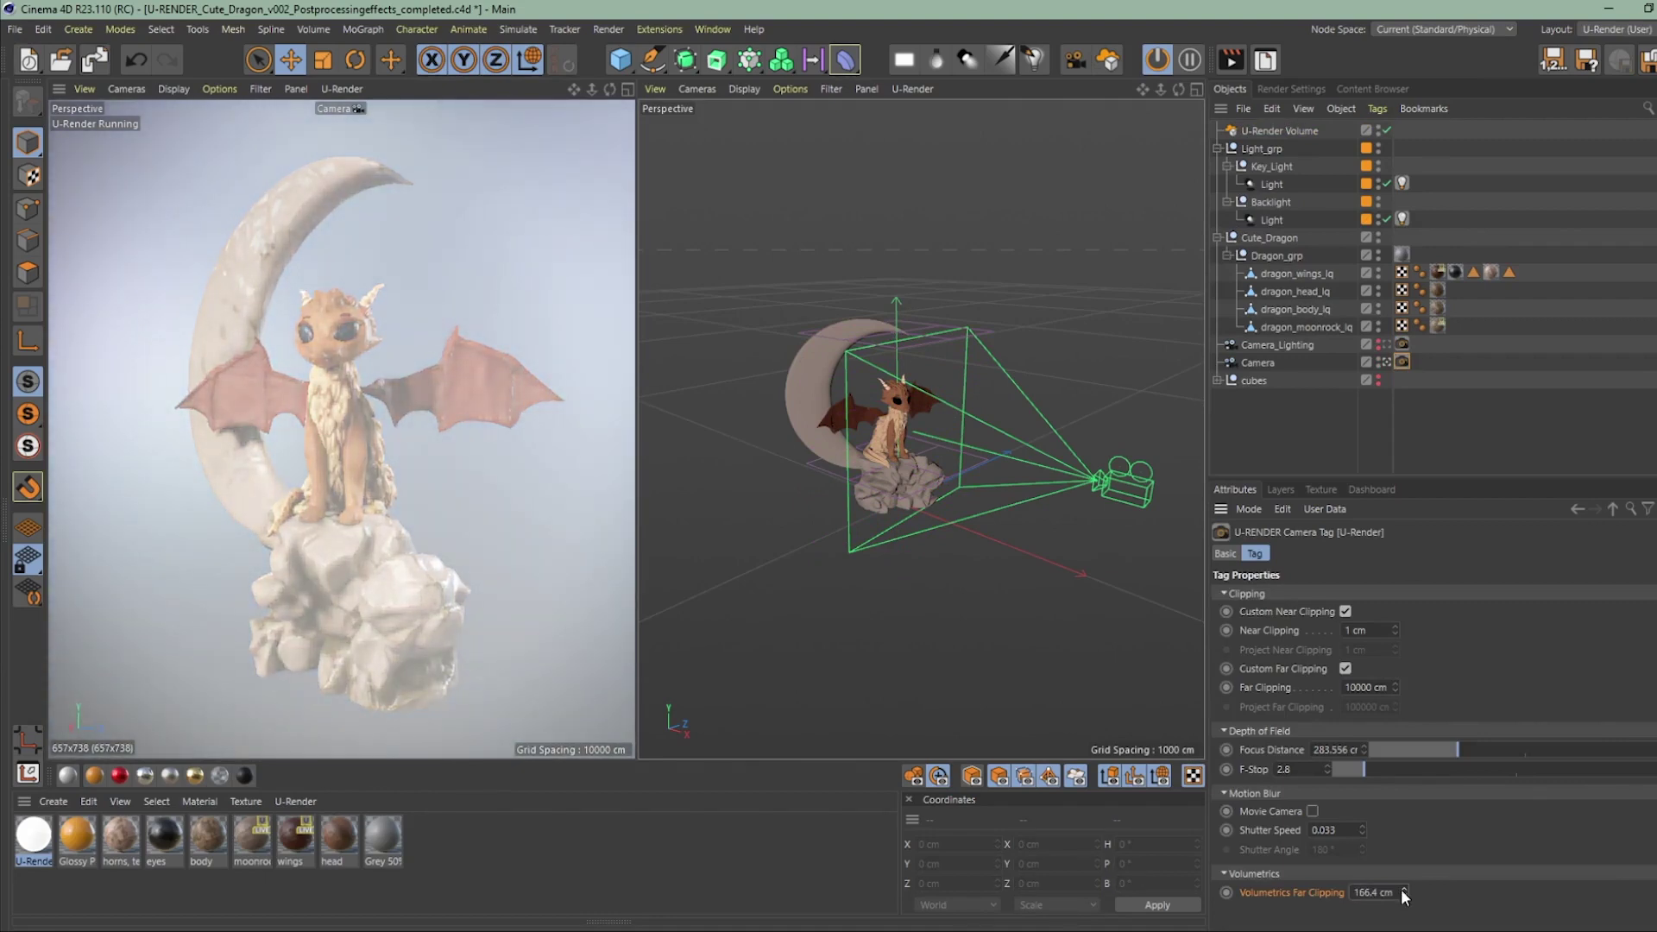
pyautogui.moveTo(1404, 893); pyautogui.dragTo(1440, 920)
# Reset the value to default and switch the viewport from Camera_Lighting back to the close-up Camera.
pyautogui.rightClick(1312, 893)
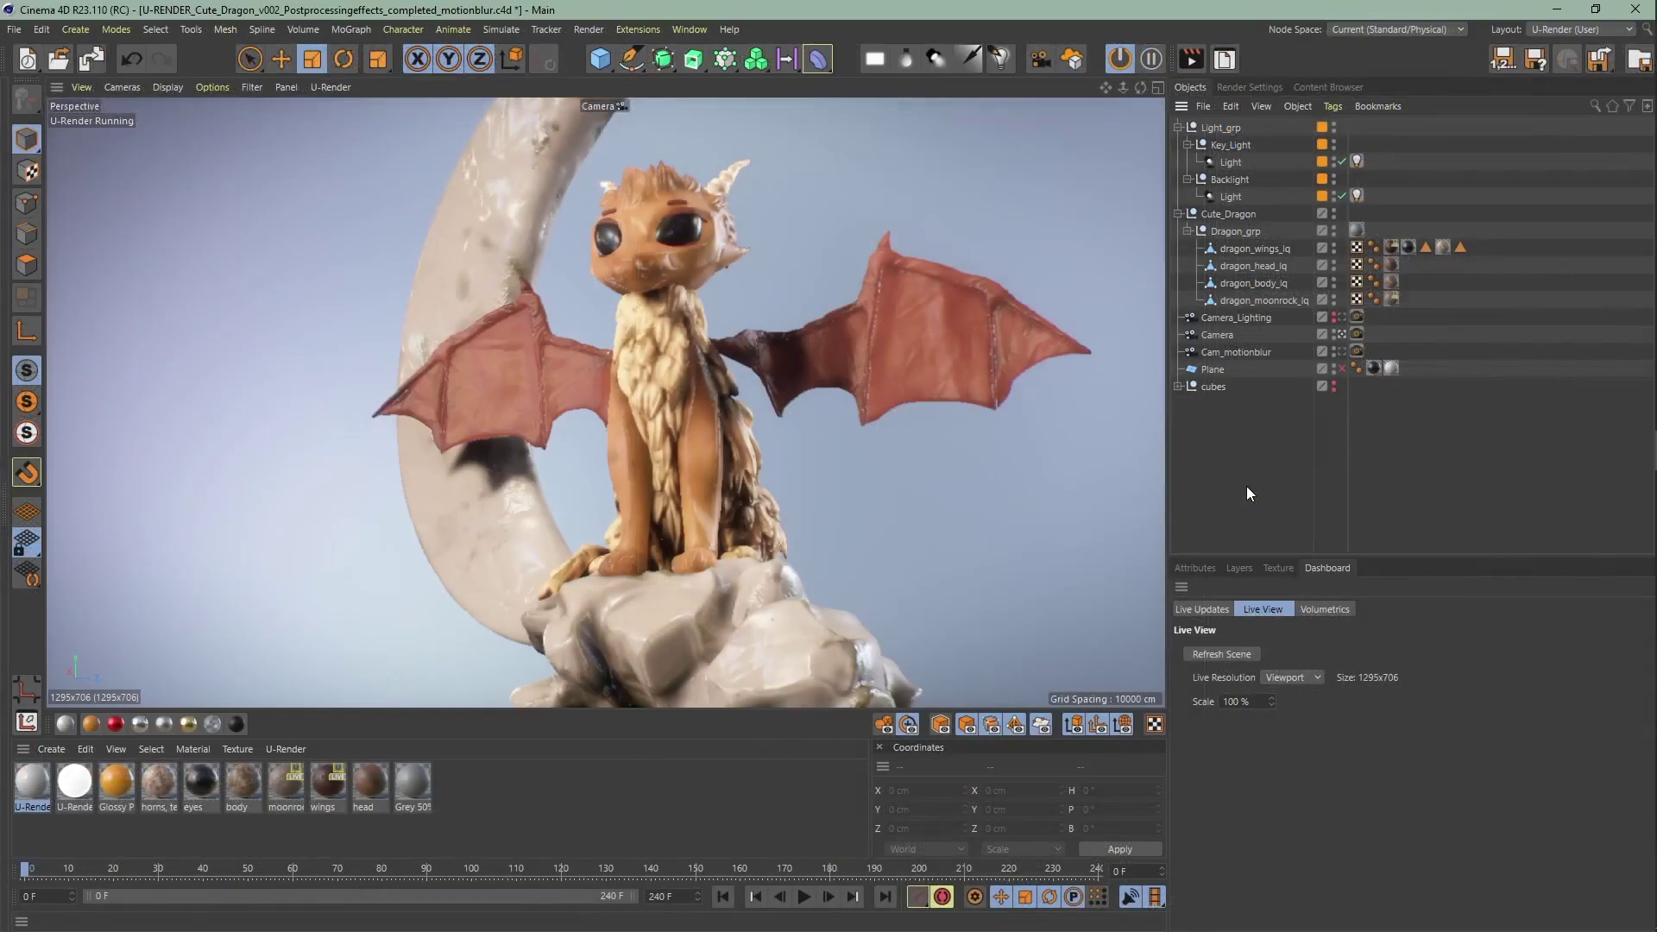
pyautogui.click(134, 89)
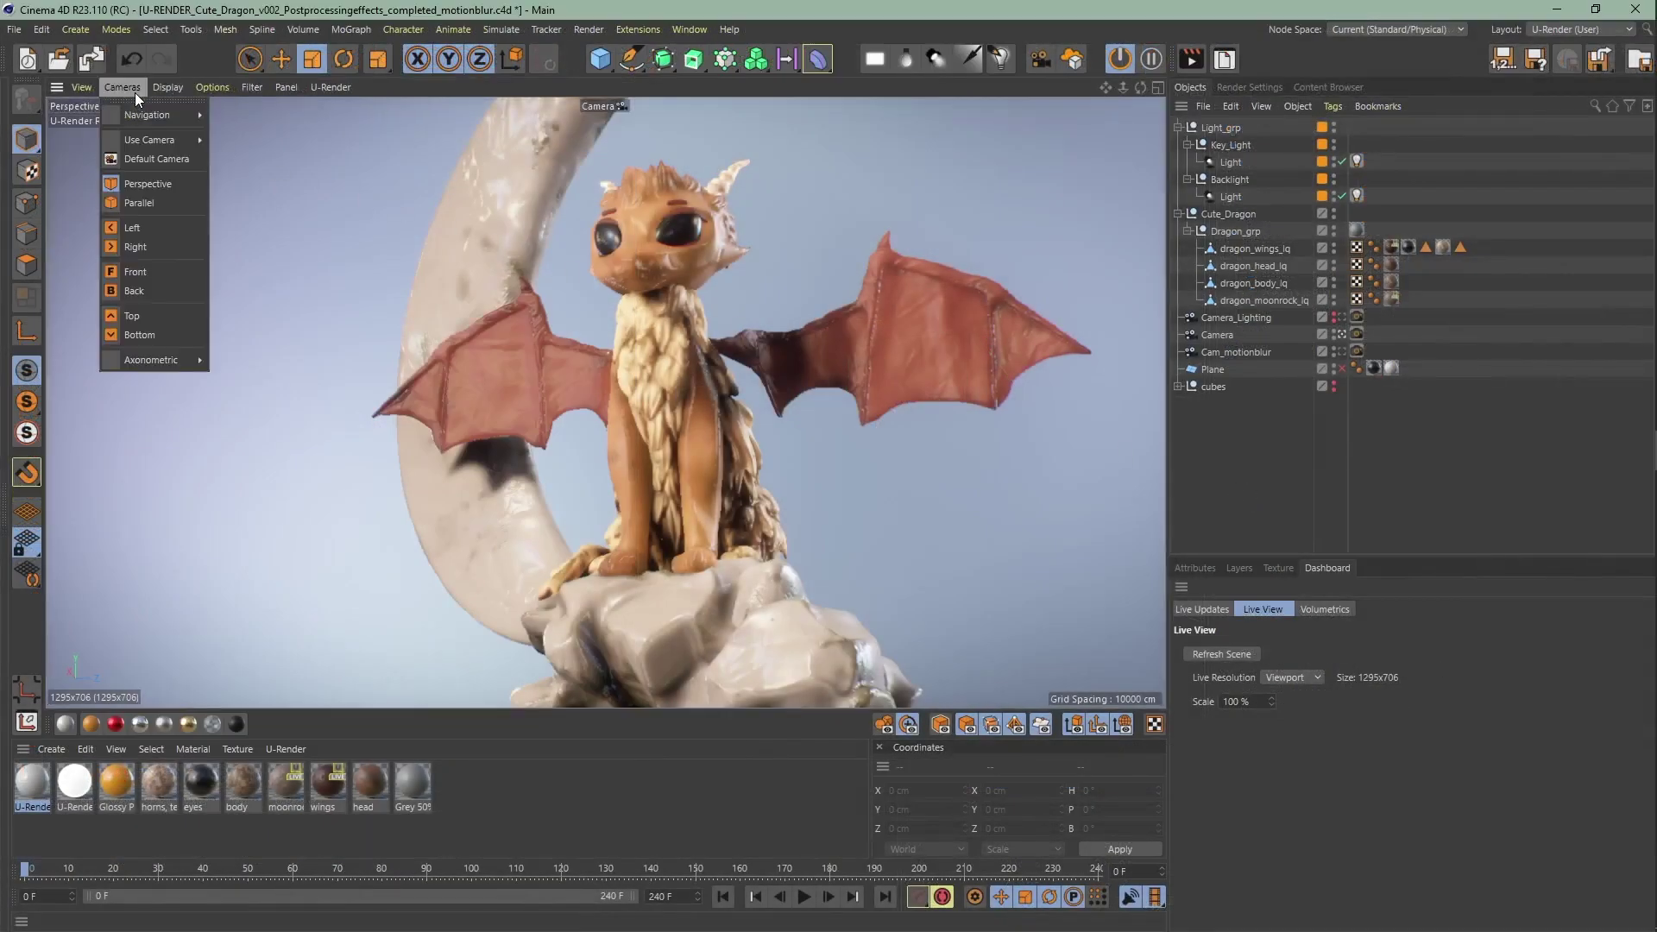
pyautogui.moveTo(147, 144)
pyautogui.click(307, 147)
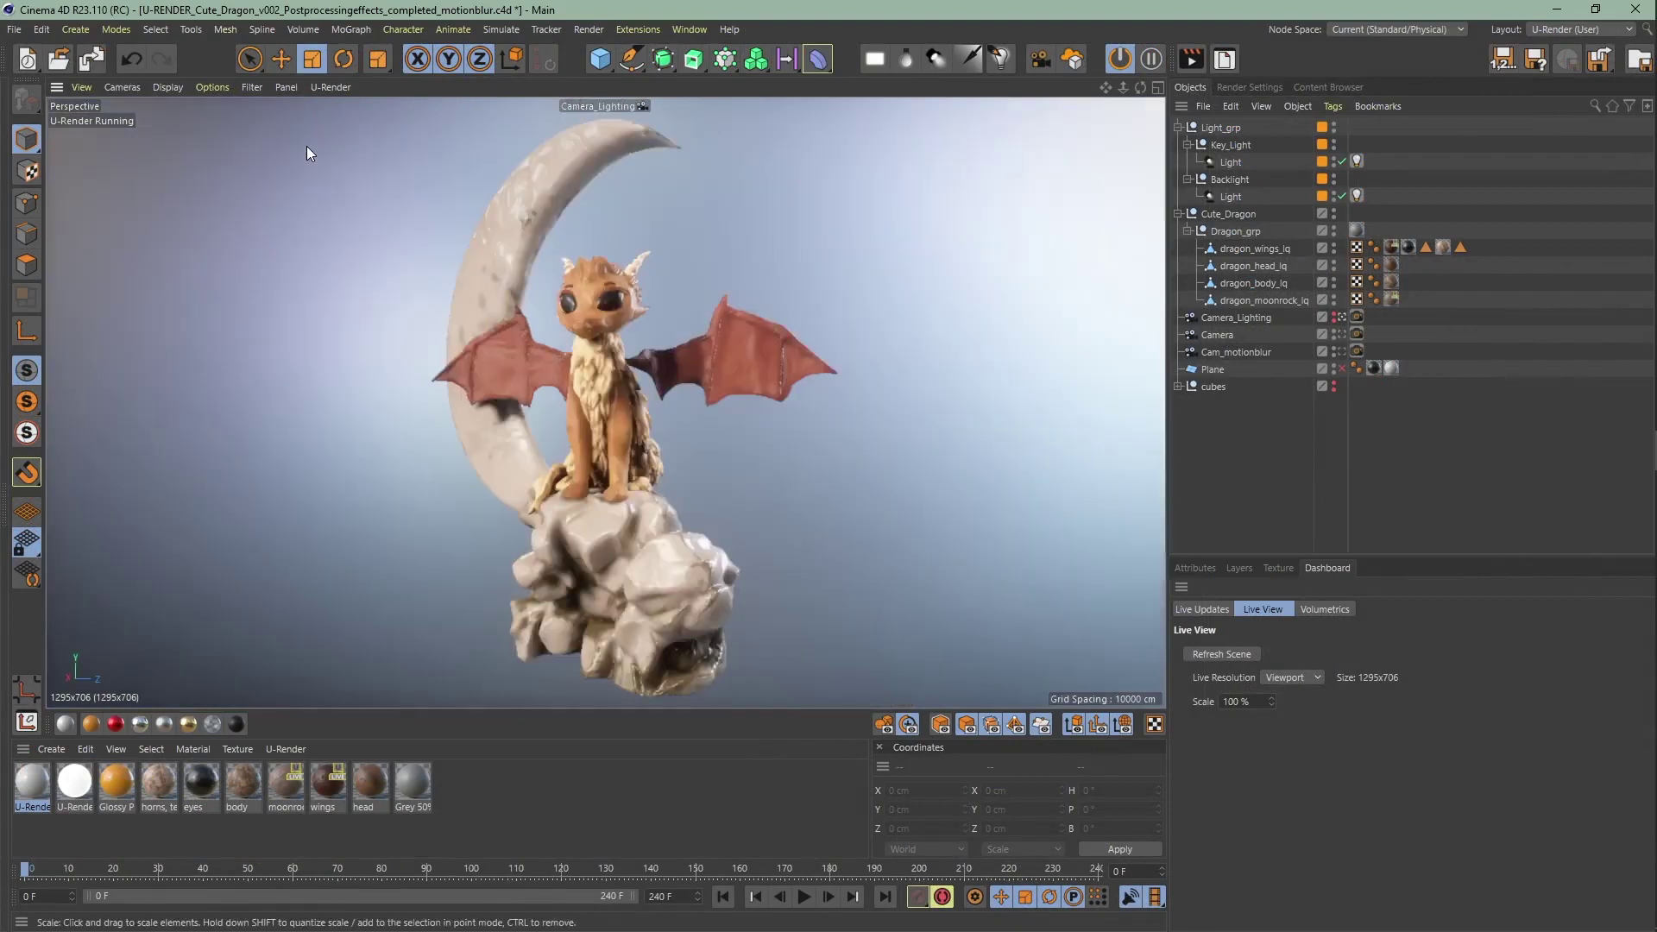
pyautogui.click(141, 91)
pyautogui.moveTo(152, 138)
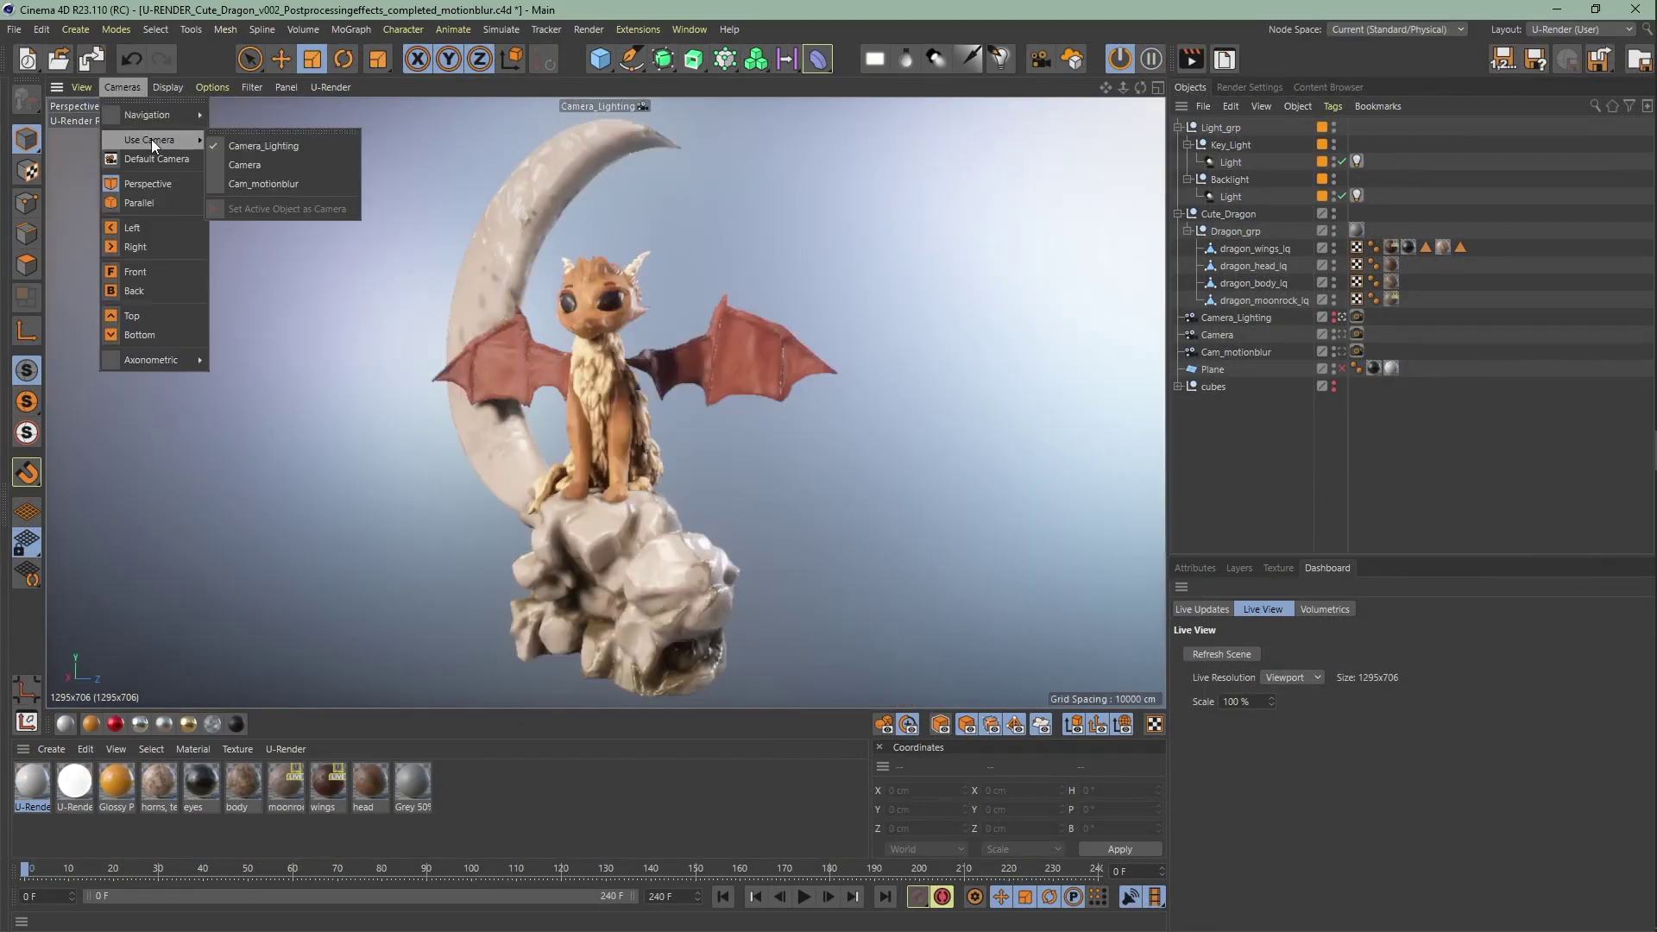
pyautogui.click(269, 172)
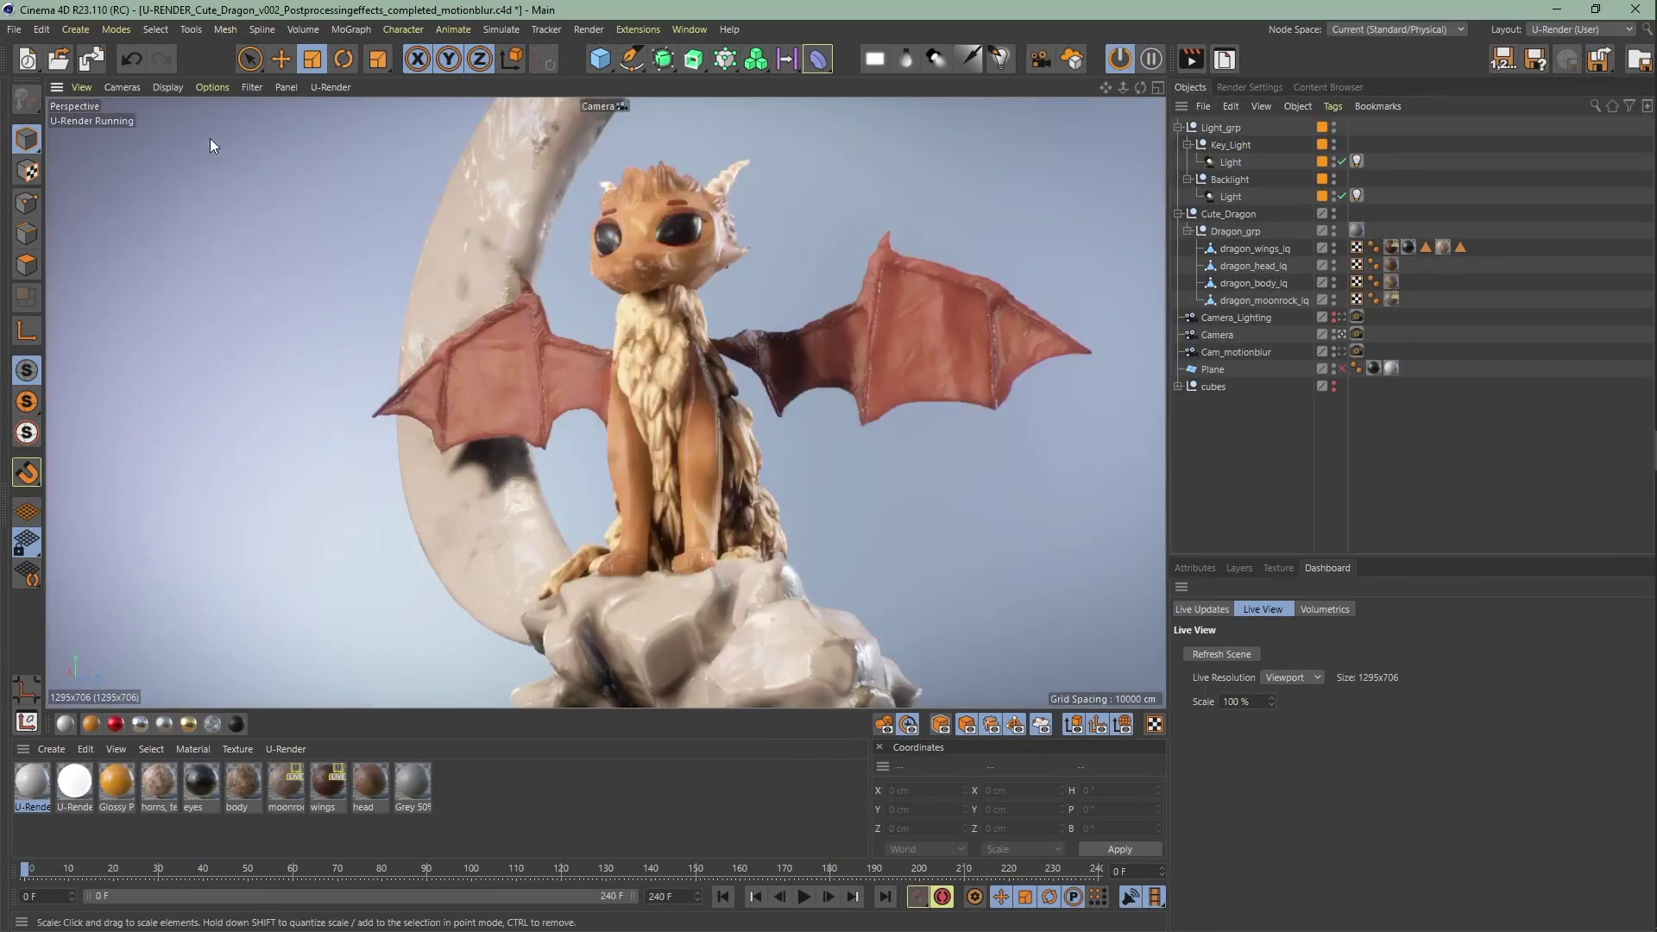
# Preview the Left, Right, Top and Back views, then undo back to Perspective.
pyautogui.click(119, 87)
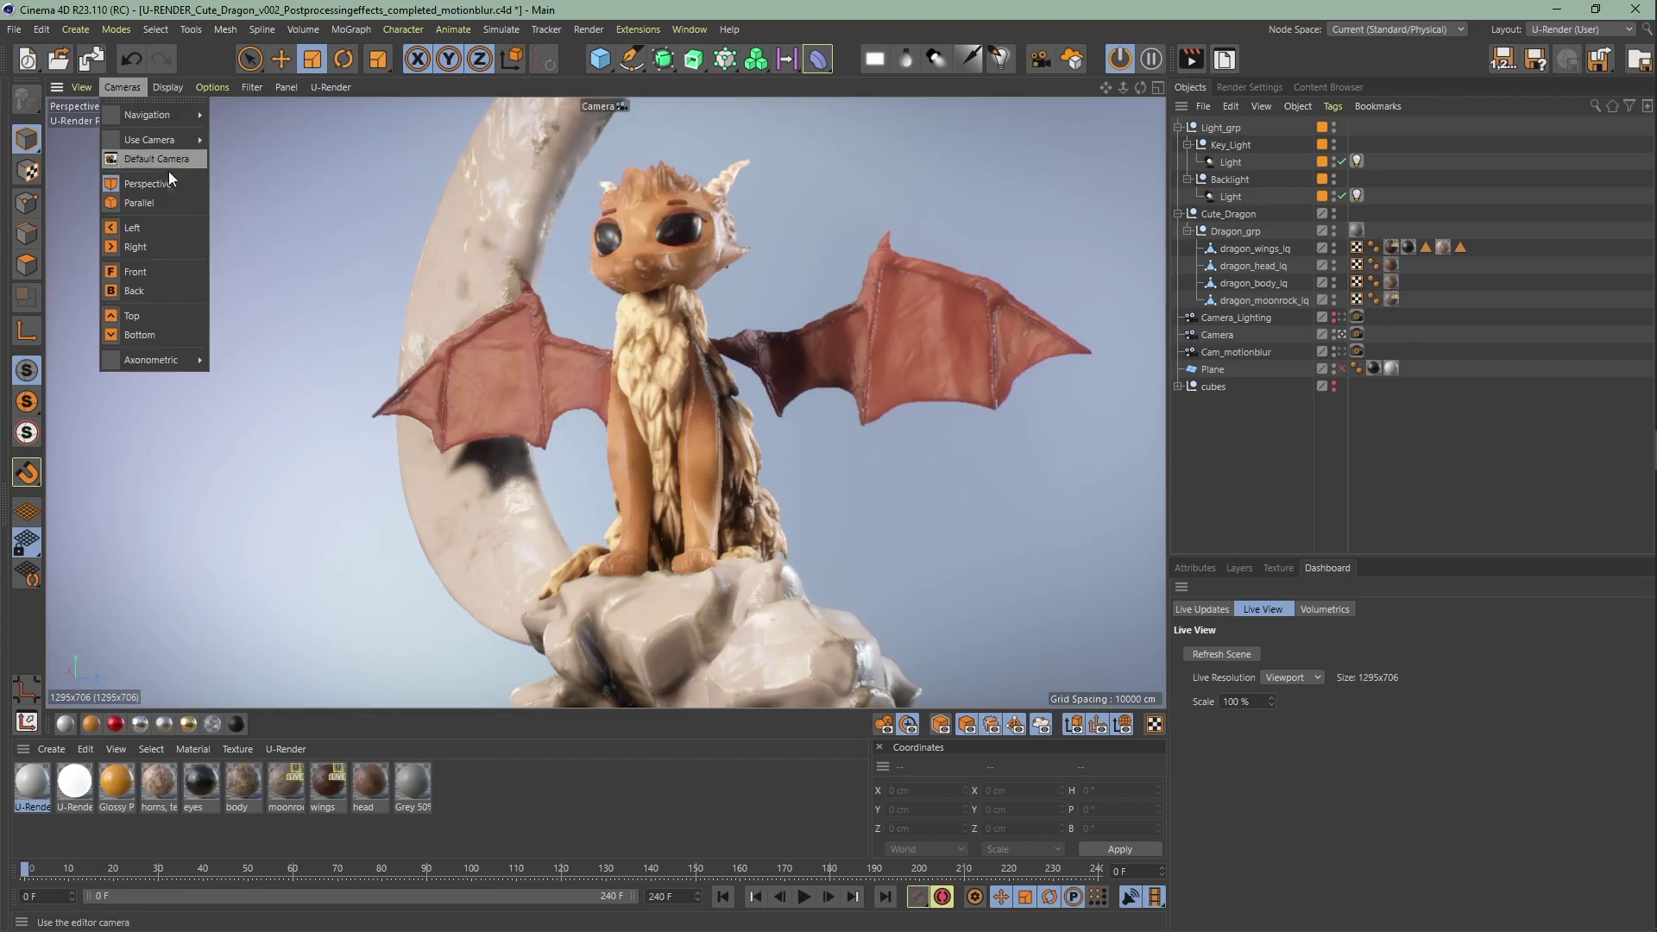
pyautogui.click(169, 227)
pyautogui.click(119, 87)
pyautogui.click(152, 242)
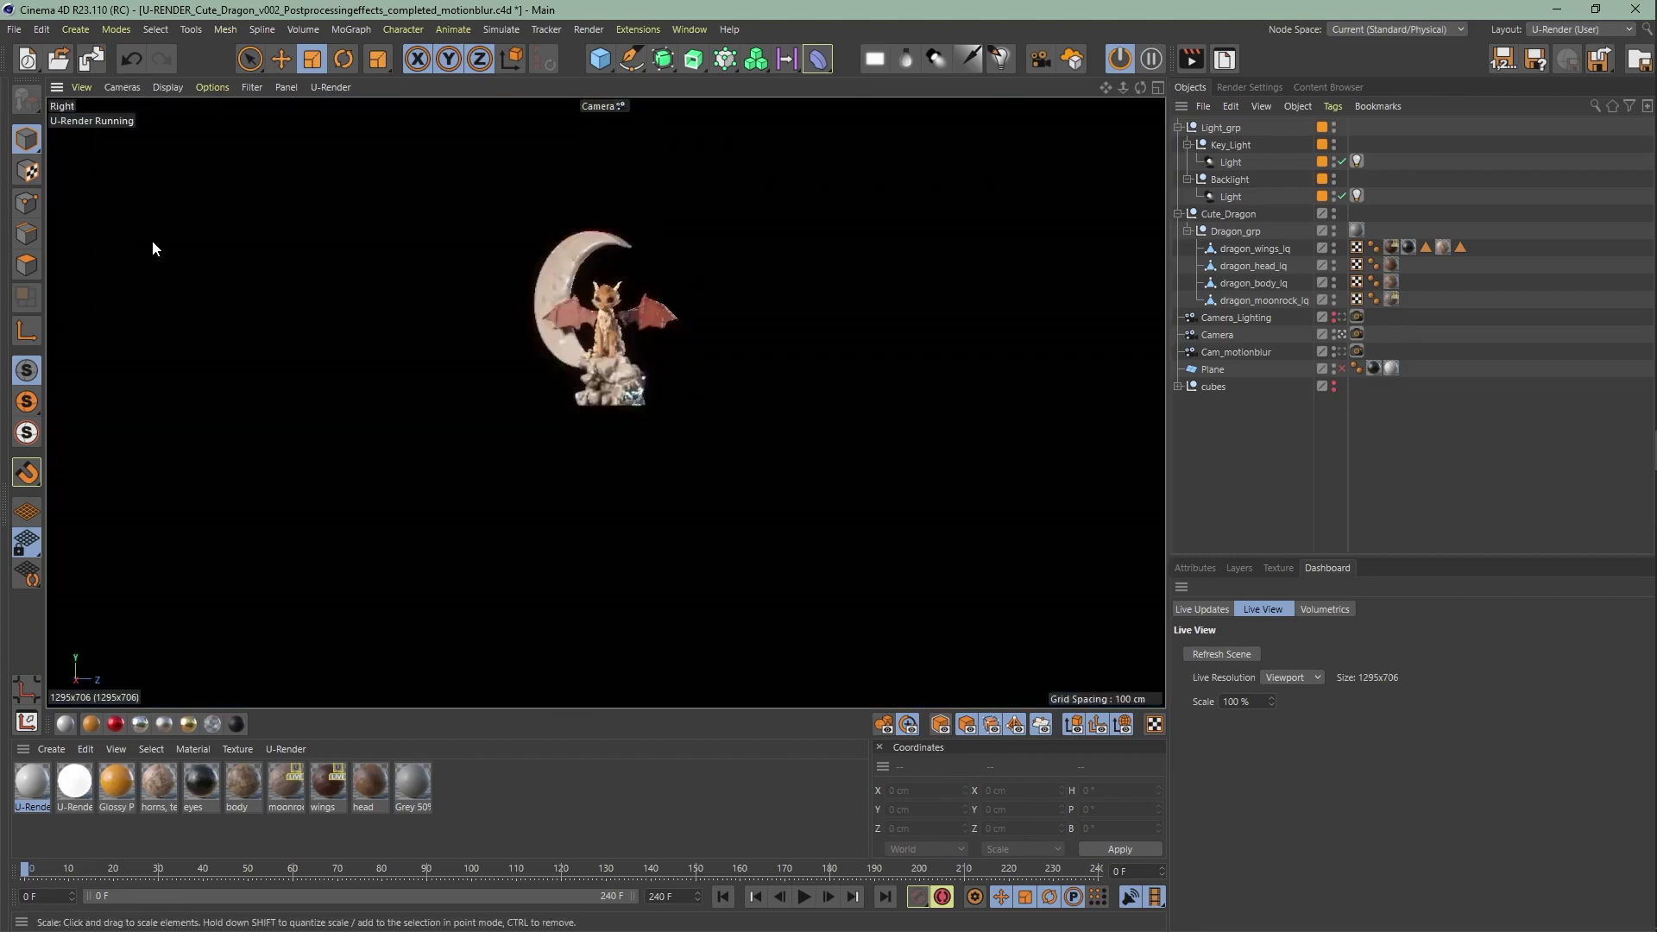
pyautogui.click(118, 89)
pyautogui.click(133, 315)
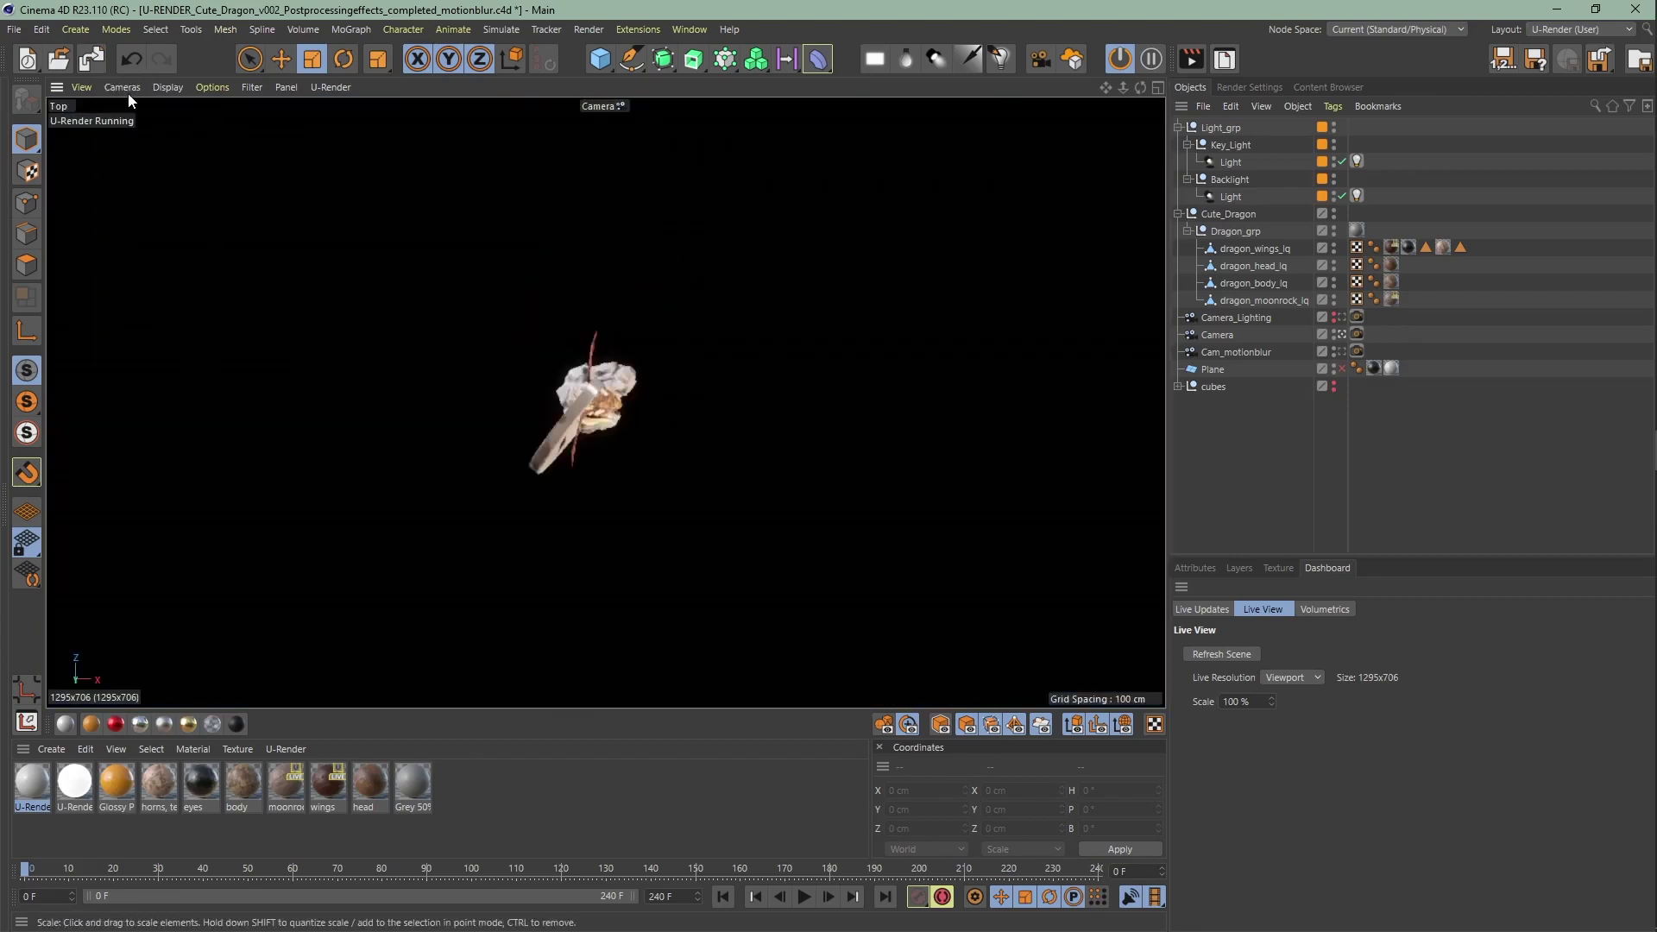
pyautogui.click(128, 93)
pyautogui.click(152, 282)
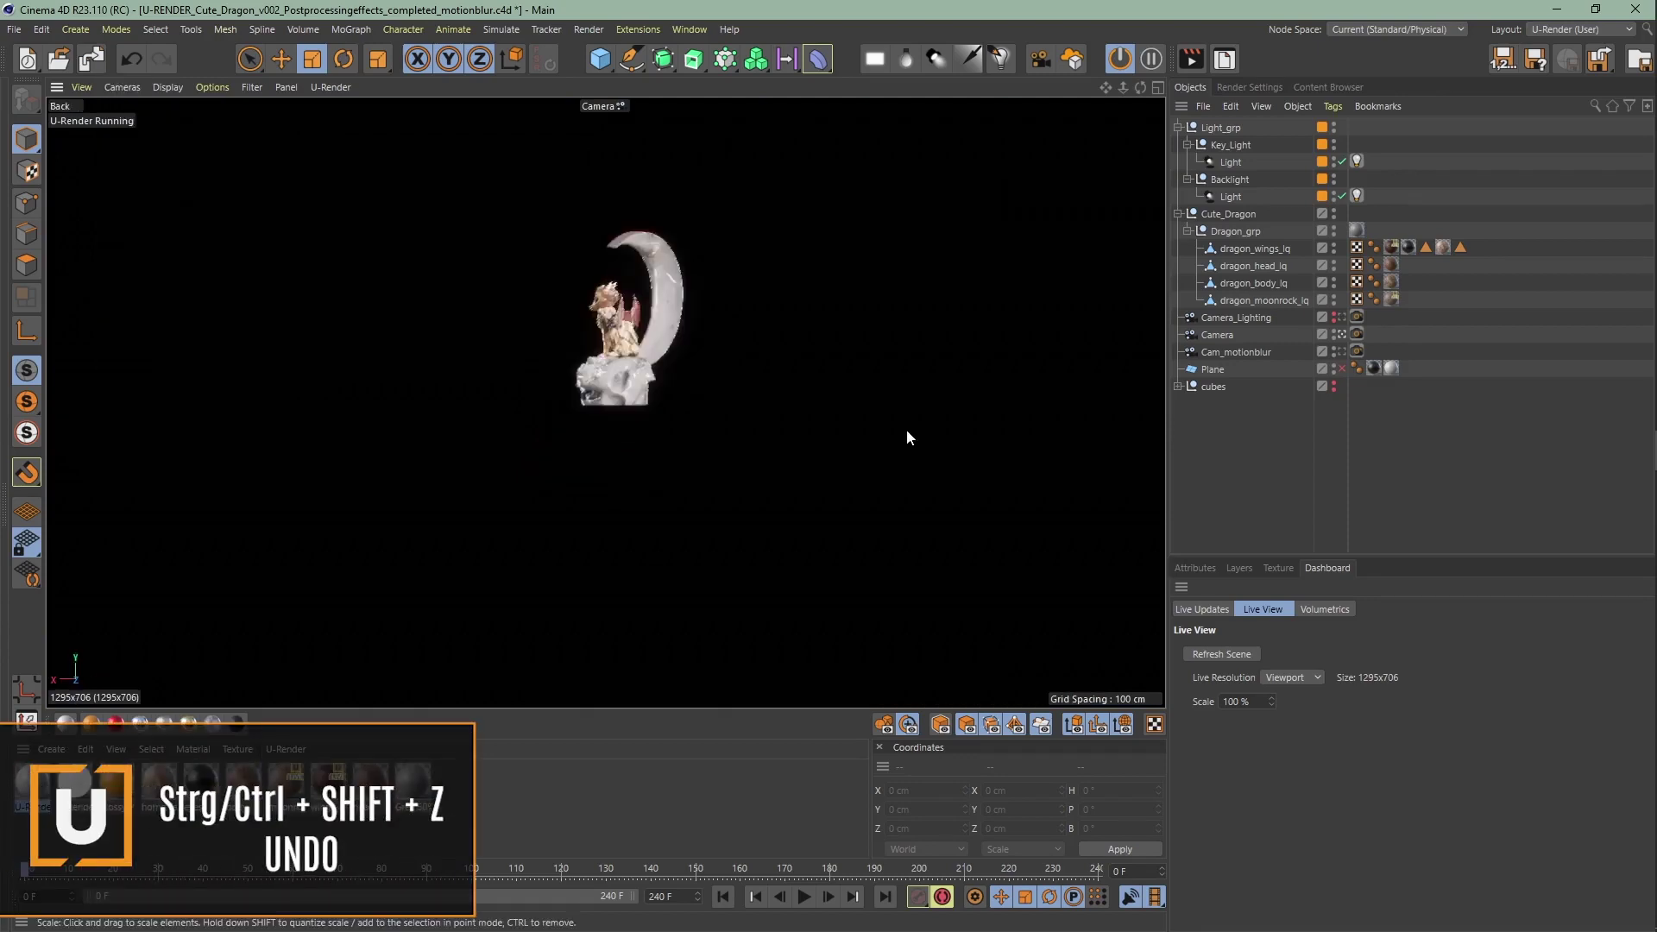
pyautogui.hotkey('ctrl', 'shift', 'z')
pyautogui.hotkey('ctrl', 'shift', 'z')
pyautogui.hotkey('ctrl', 'shift', 'z')
pyautogui.hotkey('ctrl', 'shift', 'z')
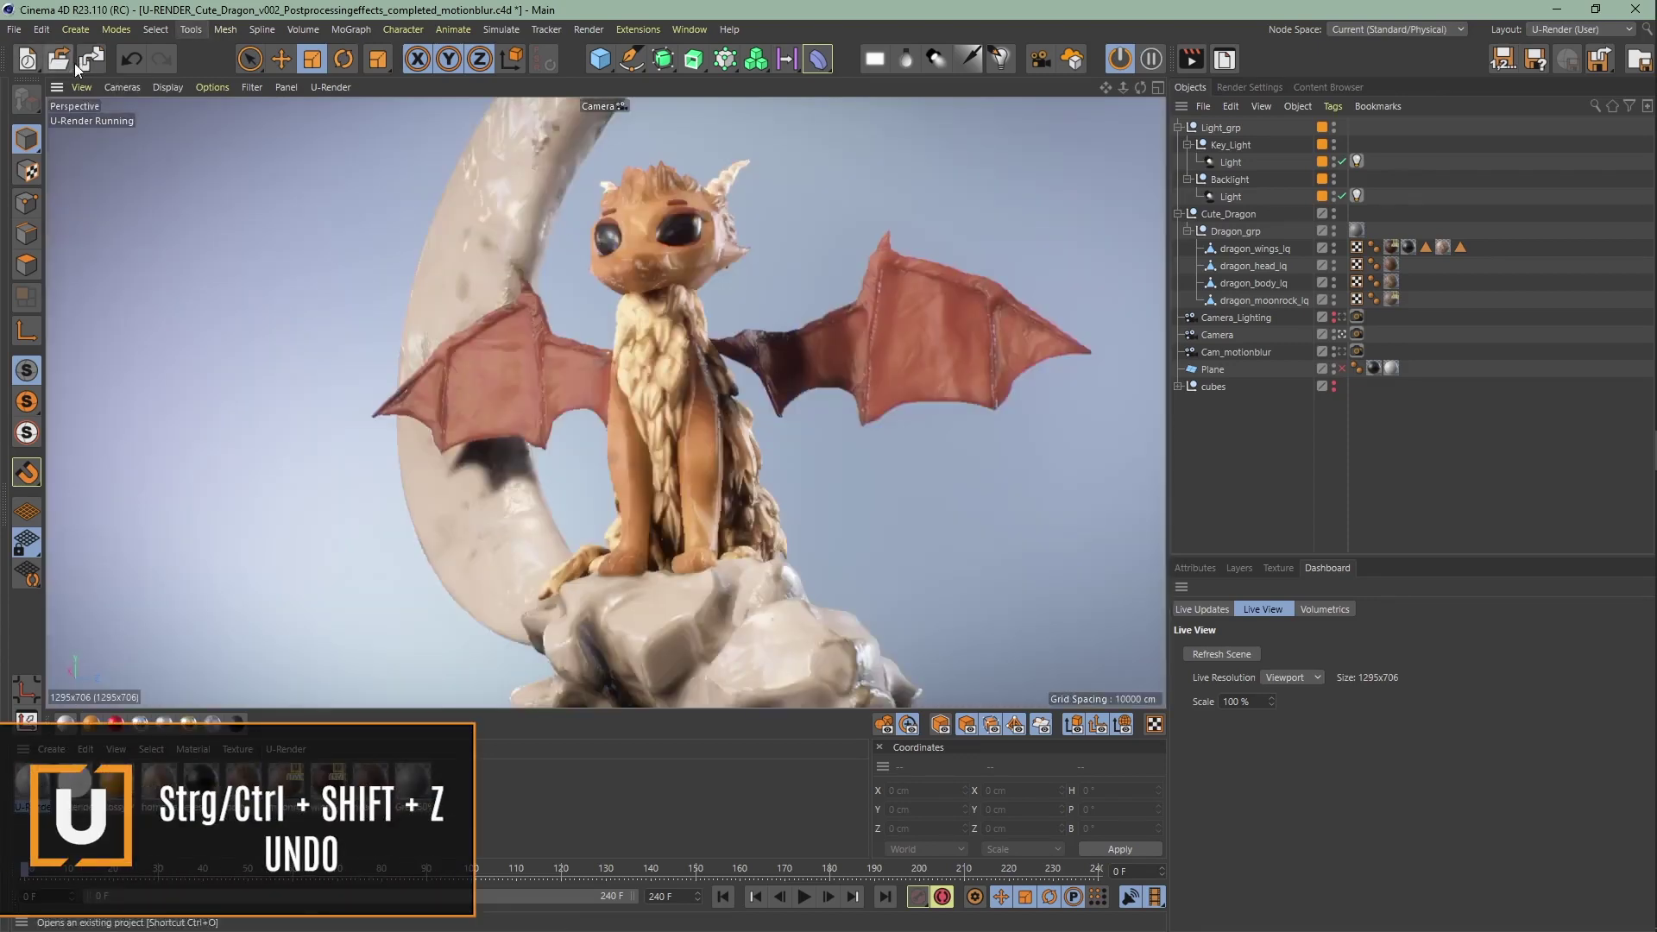
pyautogui.click(116, 90)
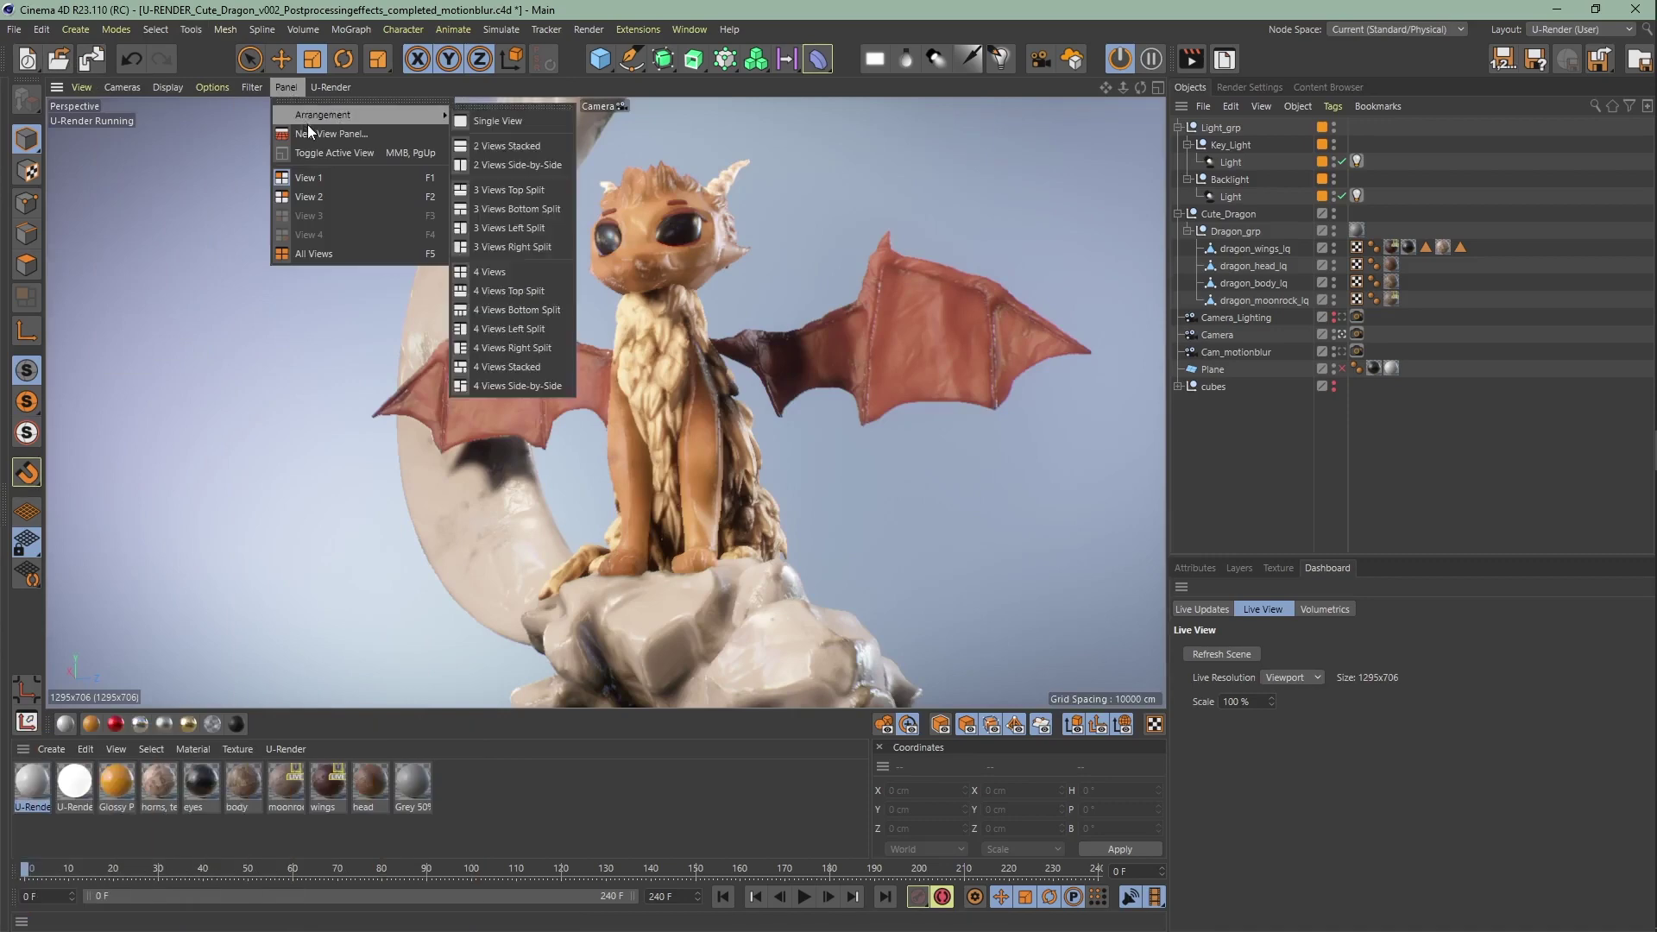
# Add a floating U-Render view panel through Camera_Lighting and make the main viewport the render view.
pyautogui.click(309, 132)
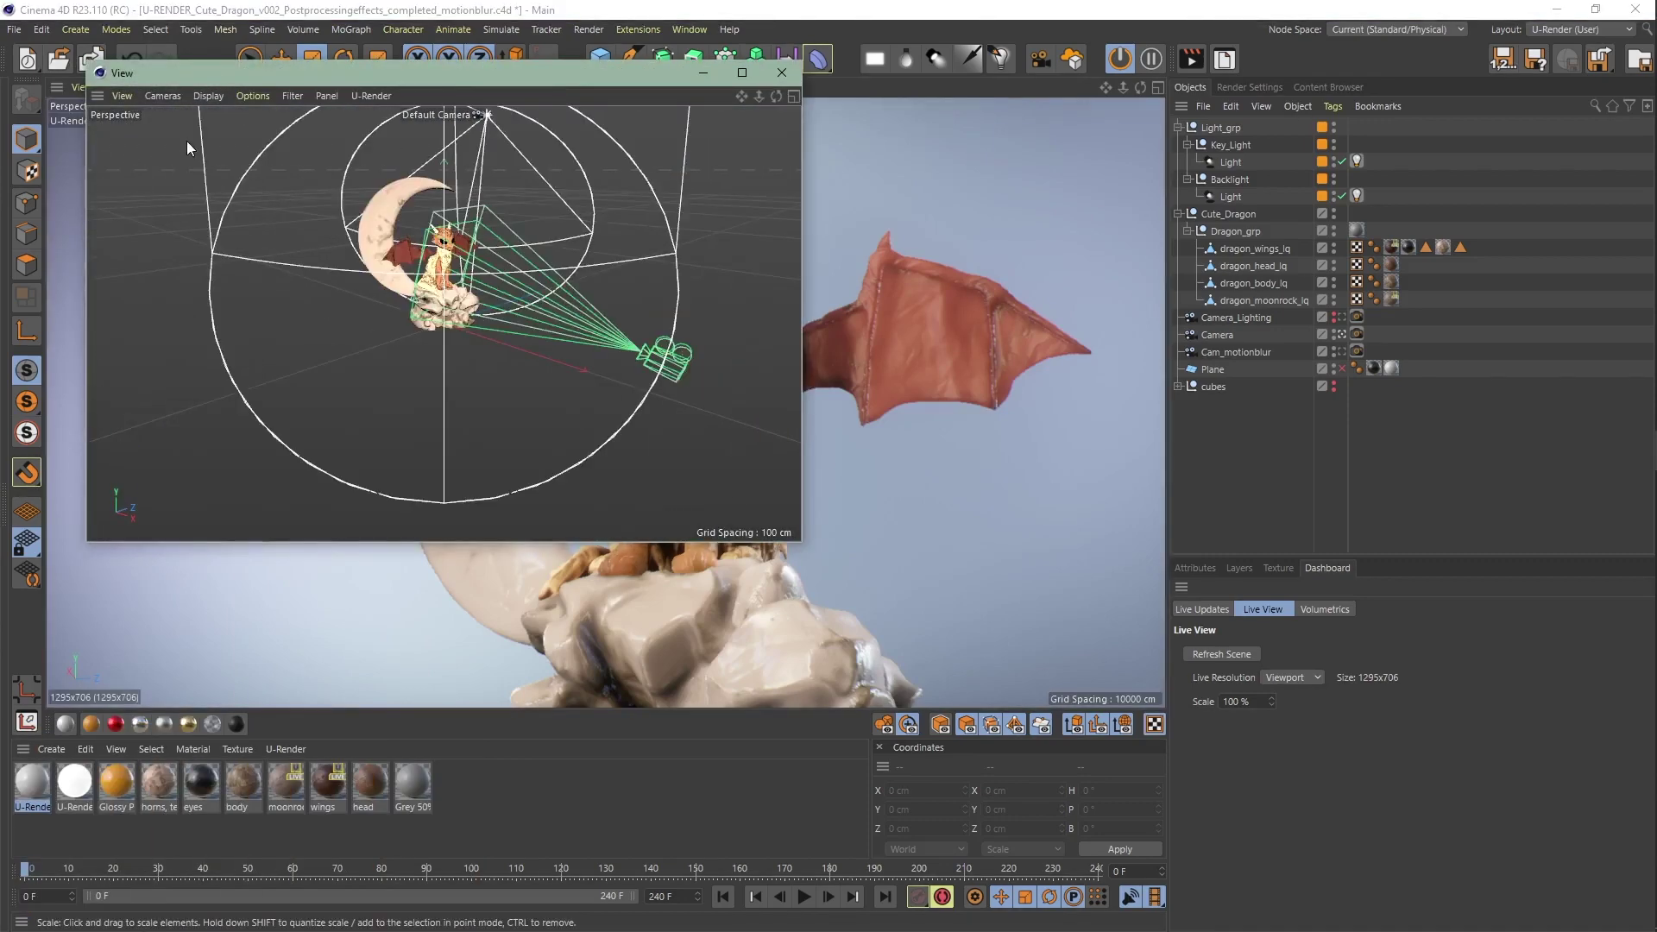
pyautogui.click(159, 97)
pyautogui.moveTo(178, 151)
pyautogui.click(284, 154)
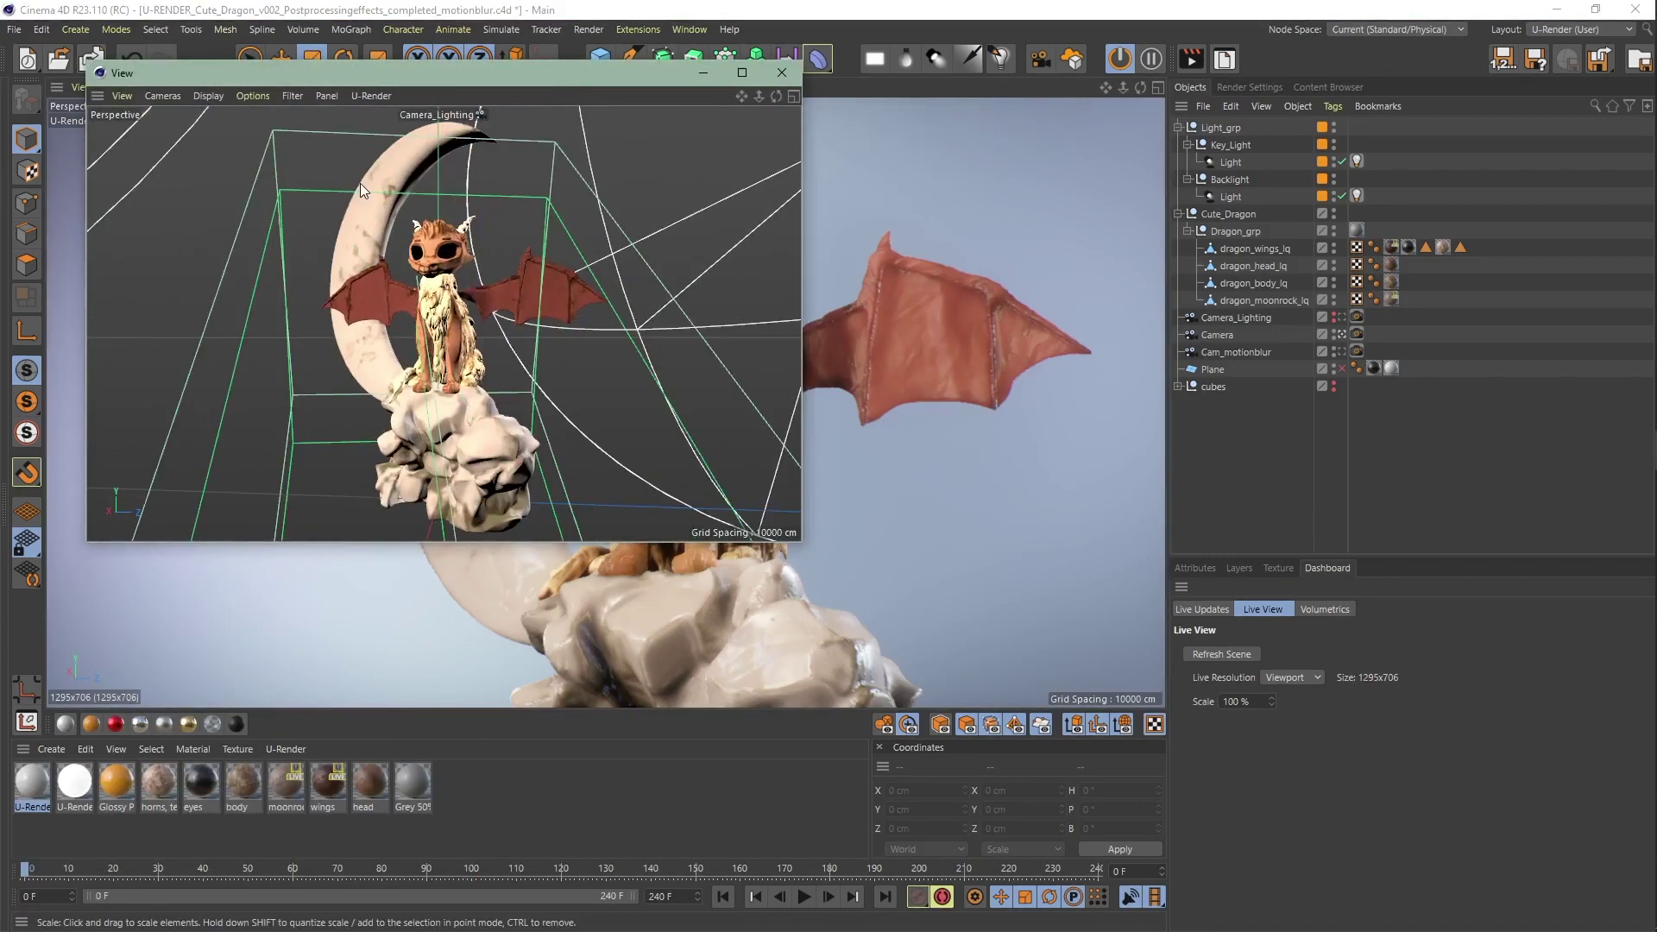
pyautogui.click(124, 95)
pyautogui.click(212, 402)
pyautogui.moveTo(415, 75); pyautogui.dragTo(789, 210)
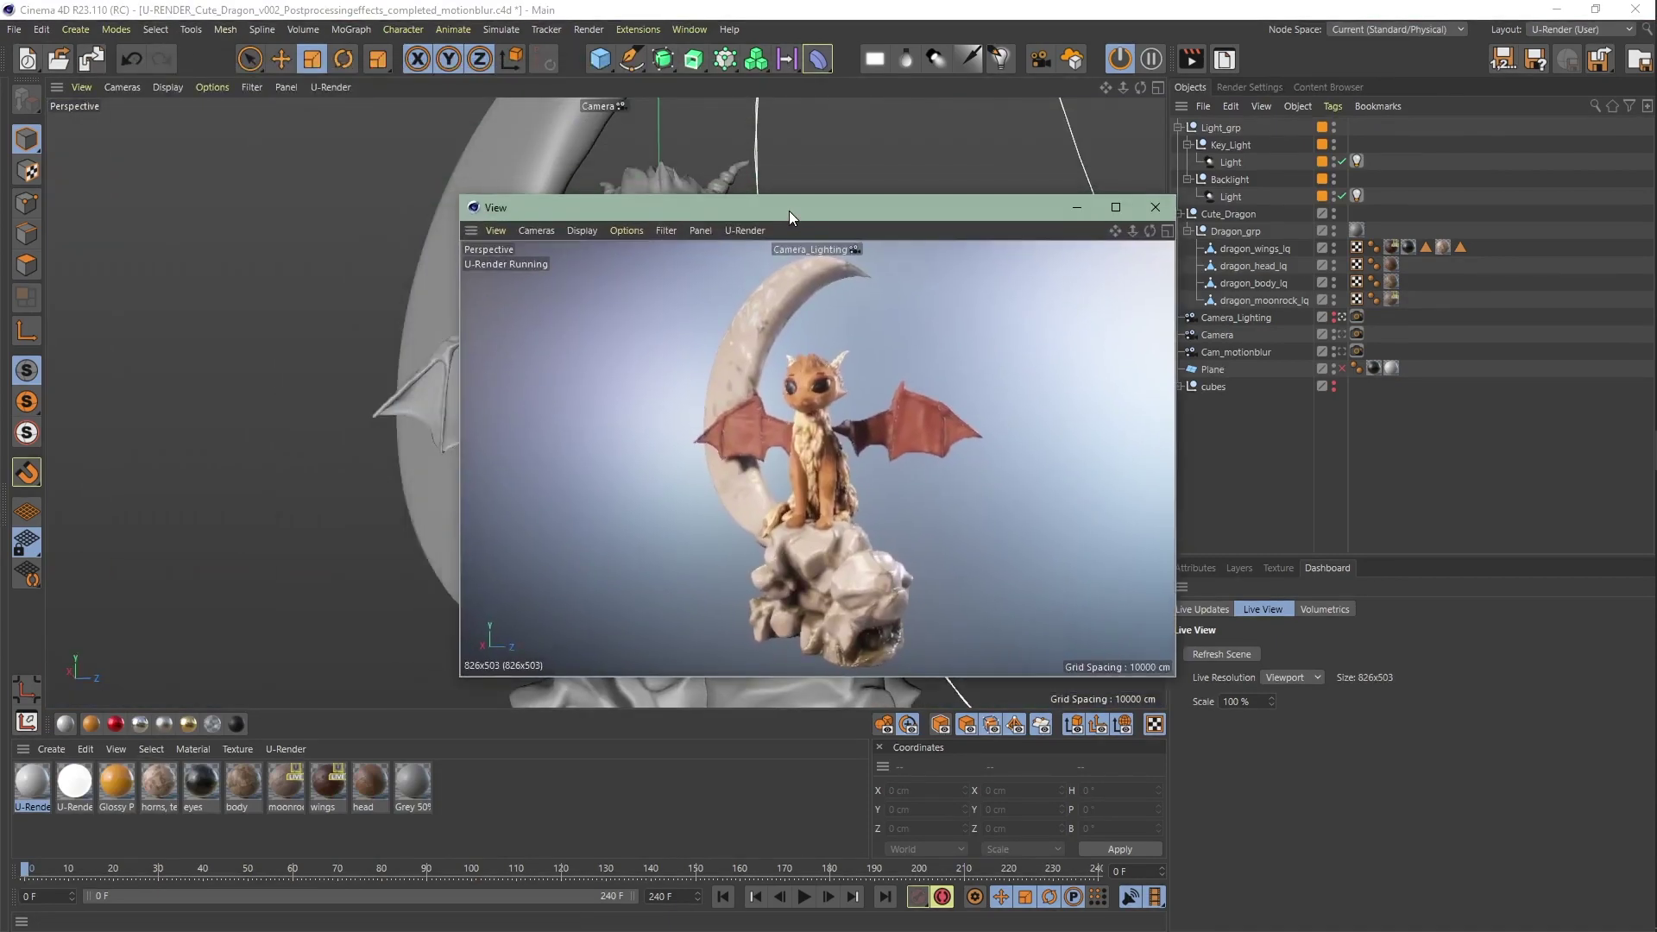
pyautogui.click(90, 90)
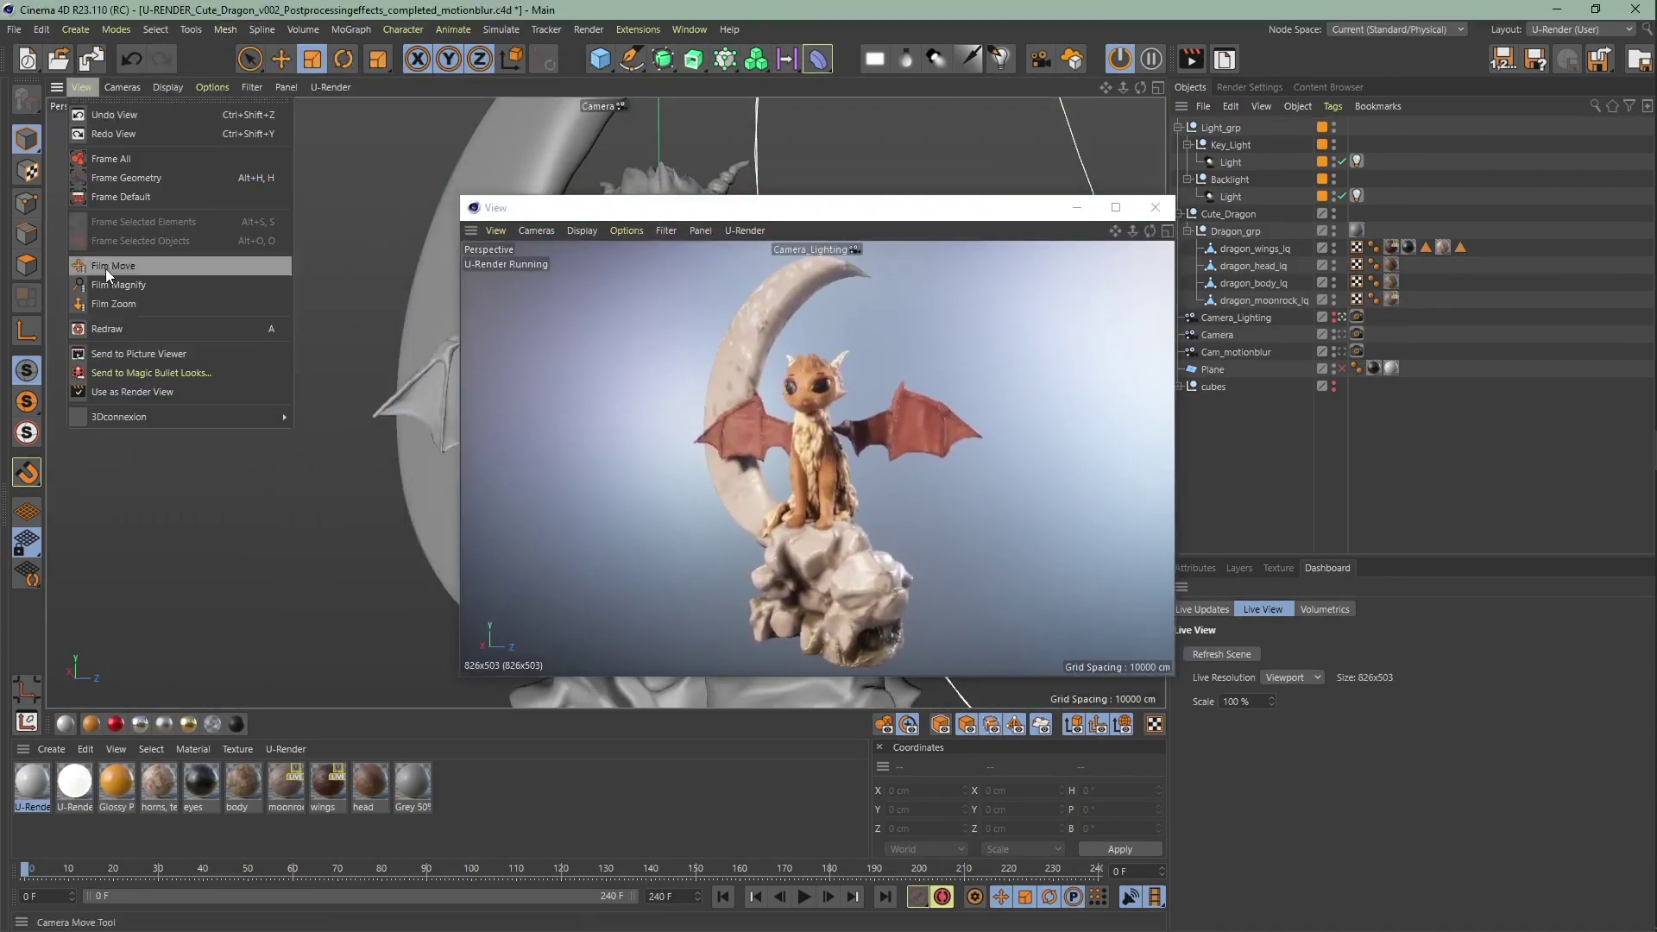
pyautogui.click(136, 393)
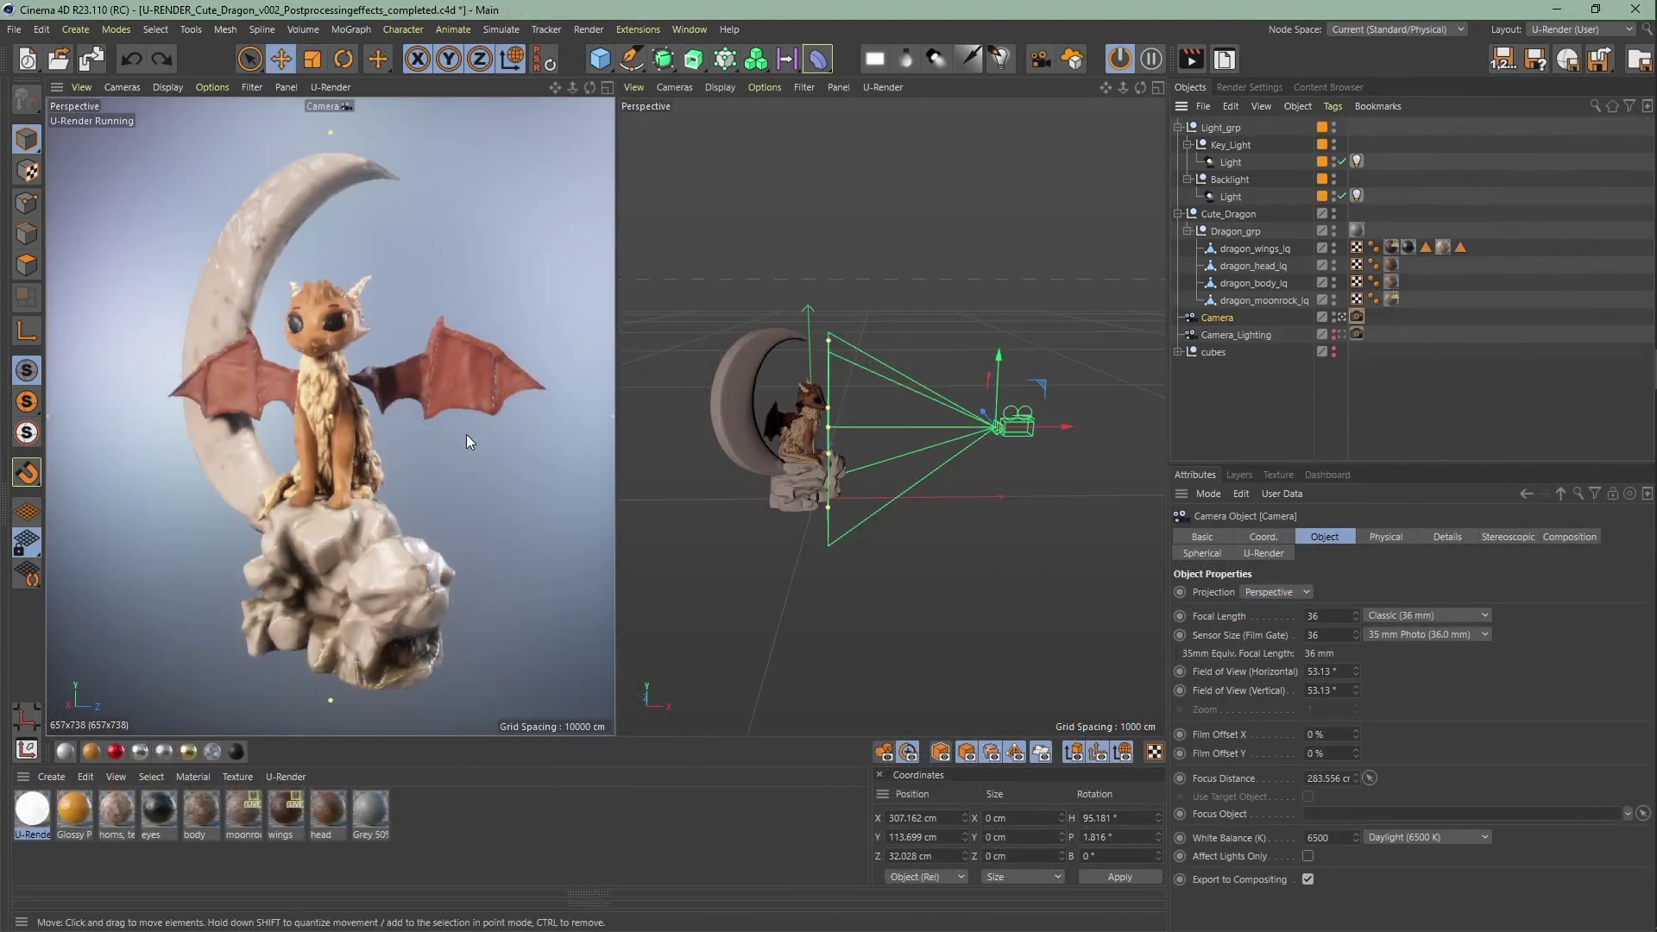
# Maximise the render viewport and dolly the camera closer to the dragon.
pyautogui.middleClick(467, 433)
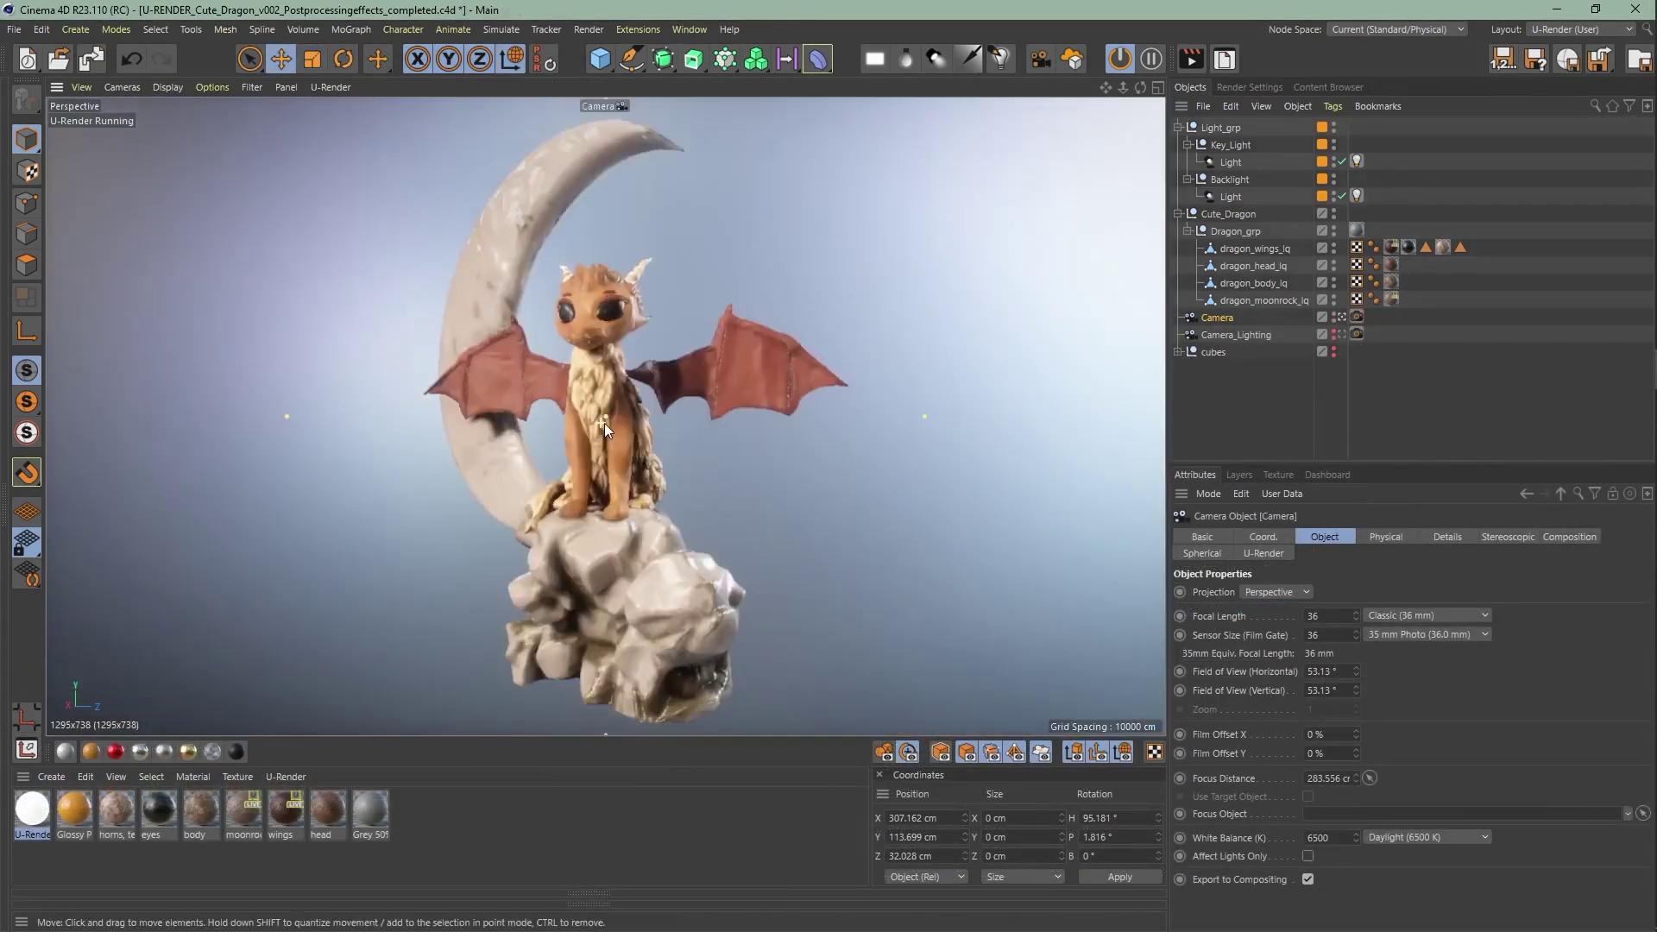
pyautogui.scroll(5, 604, 423)
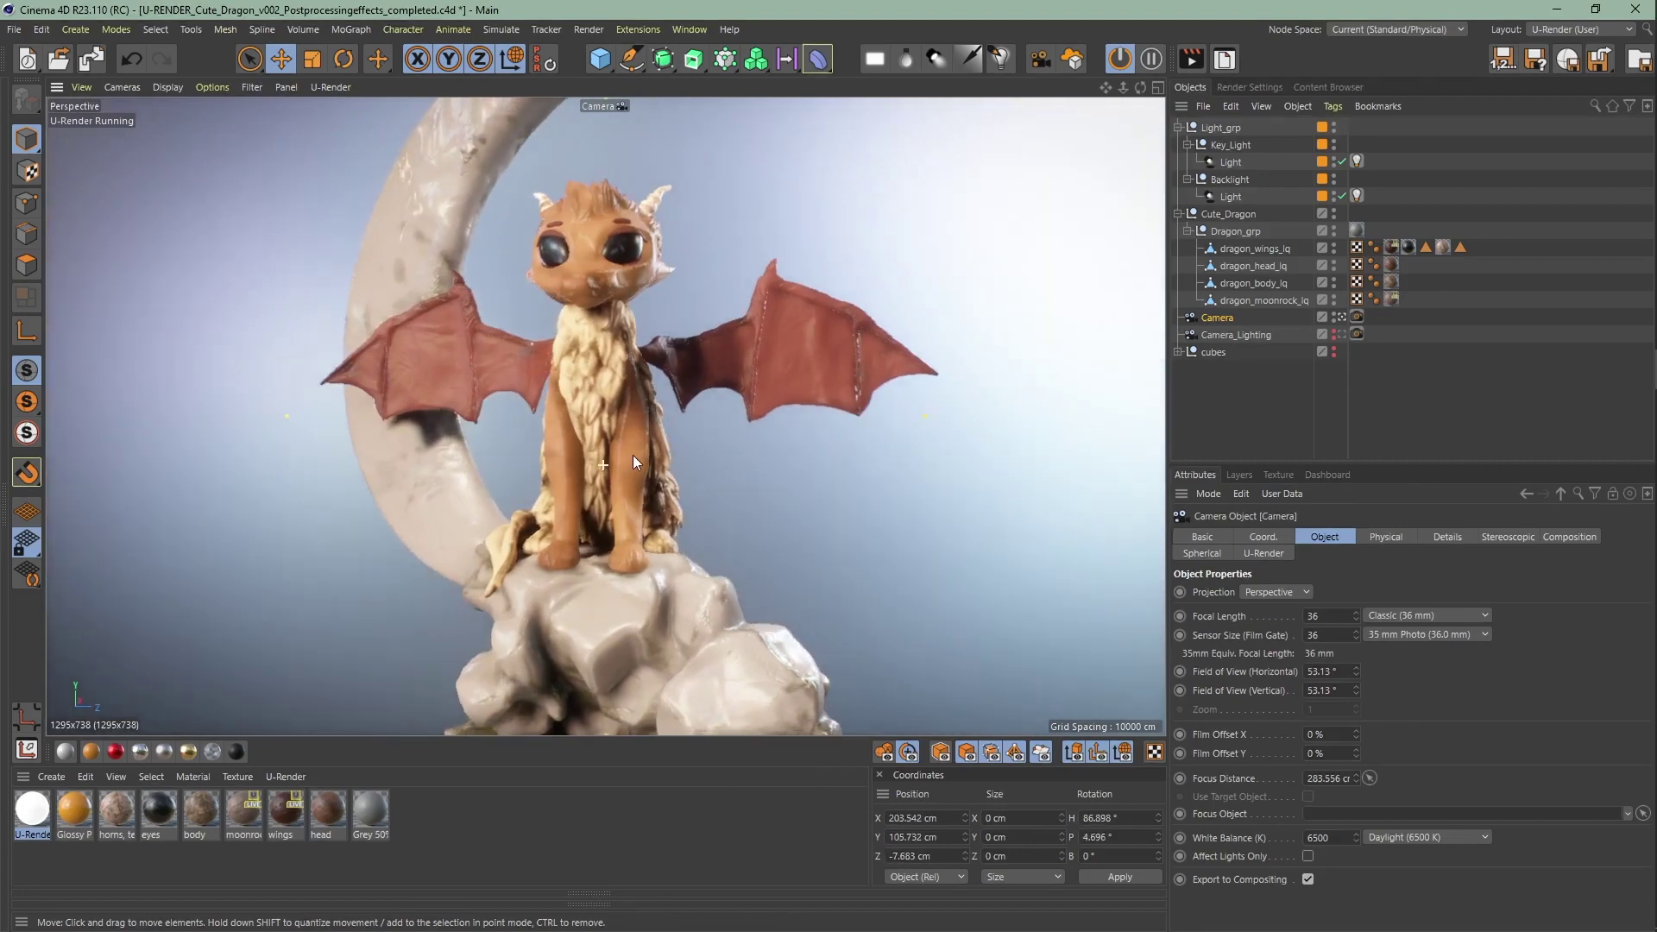
pyautogui.scroll(5, 630, 431)
pyautogui.keyDown('alt'); pyautogui.moveTo(624, 407); pyautogui.dragTo(634, 466); pyautogui.keyUp('alt')
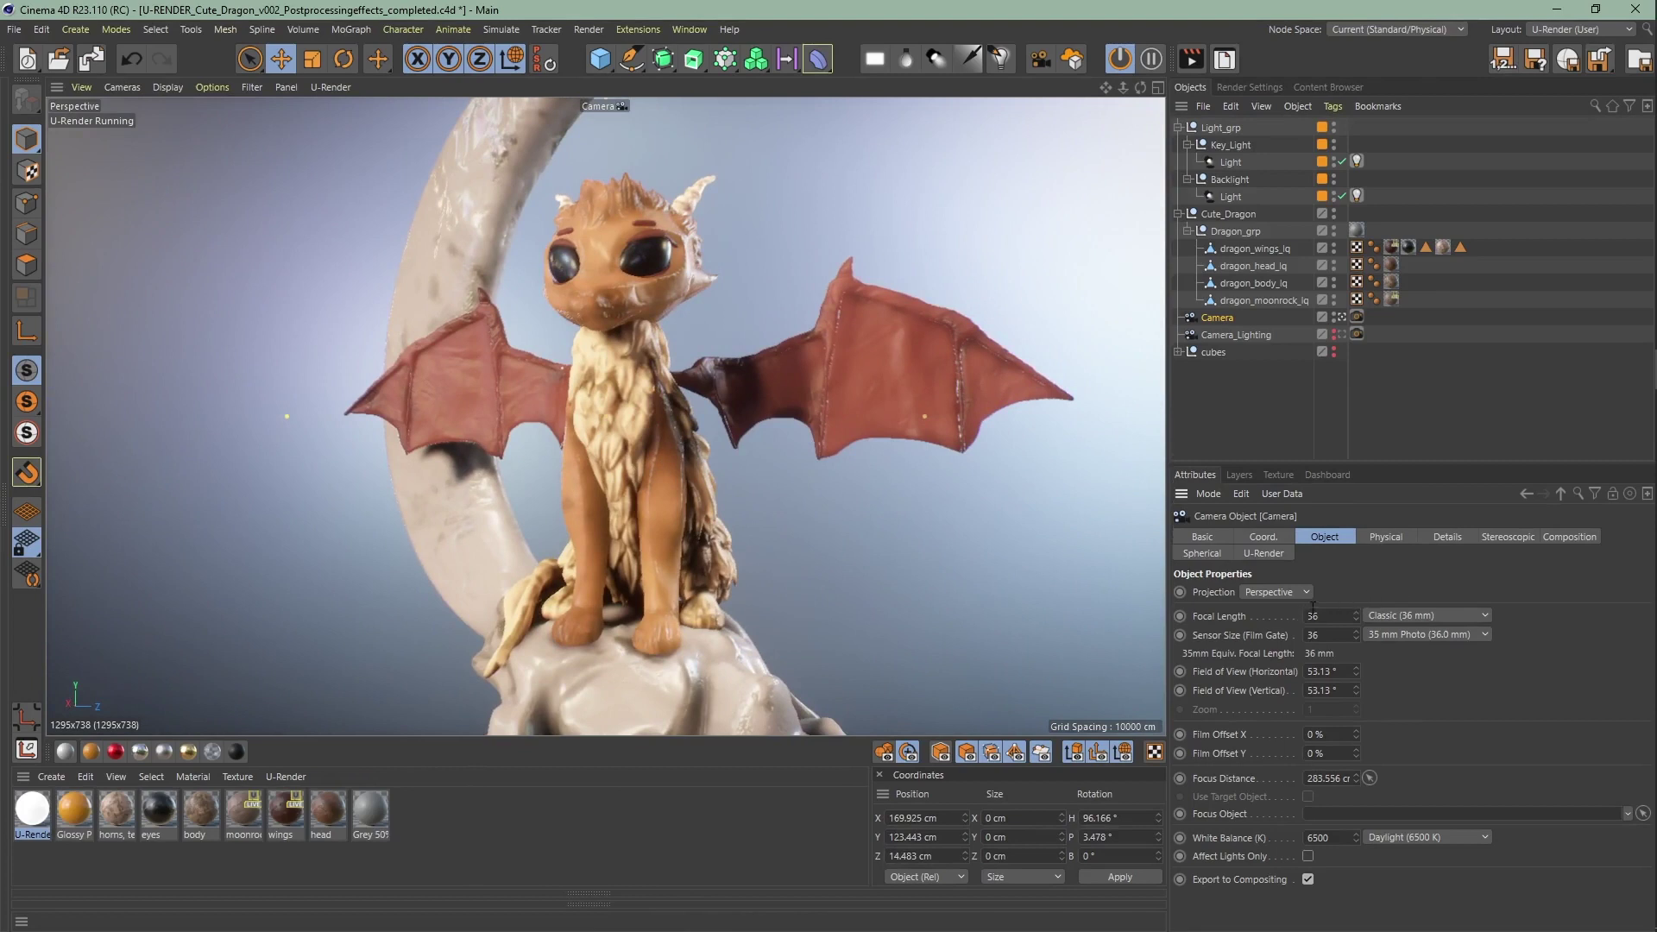
# Try the camera's 15 mm Super Wide focal length preset.
pyautogui.scroll(-1, 1436, 615)
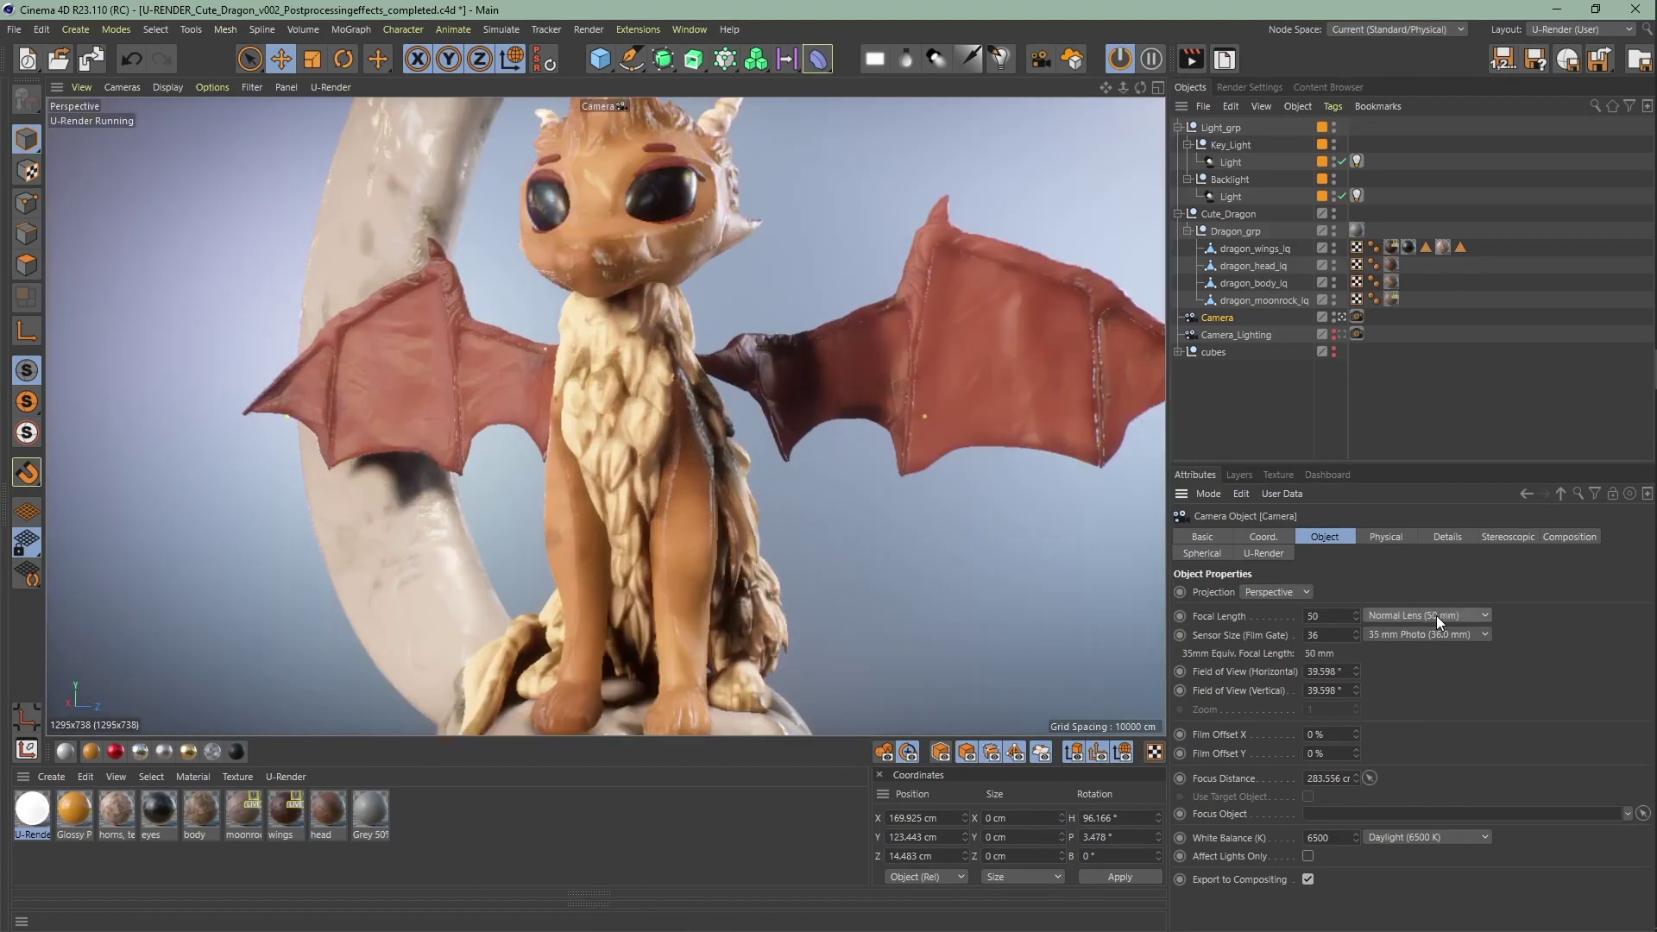
pyautogui.scroll(-1, 1436, 615)
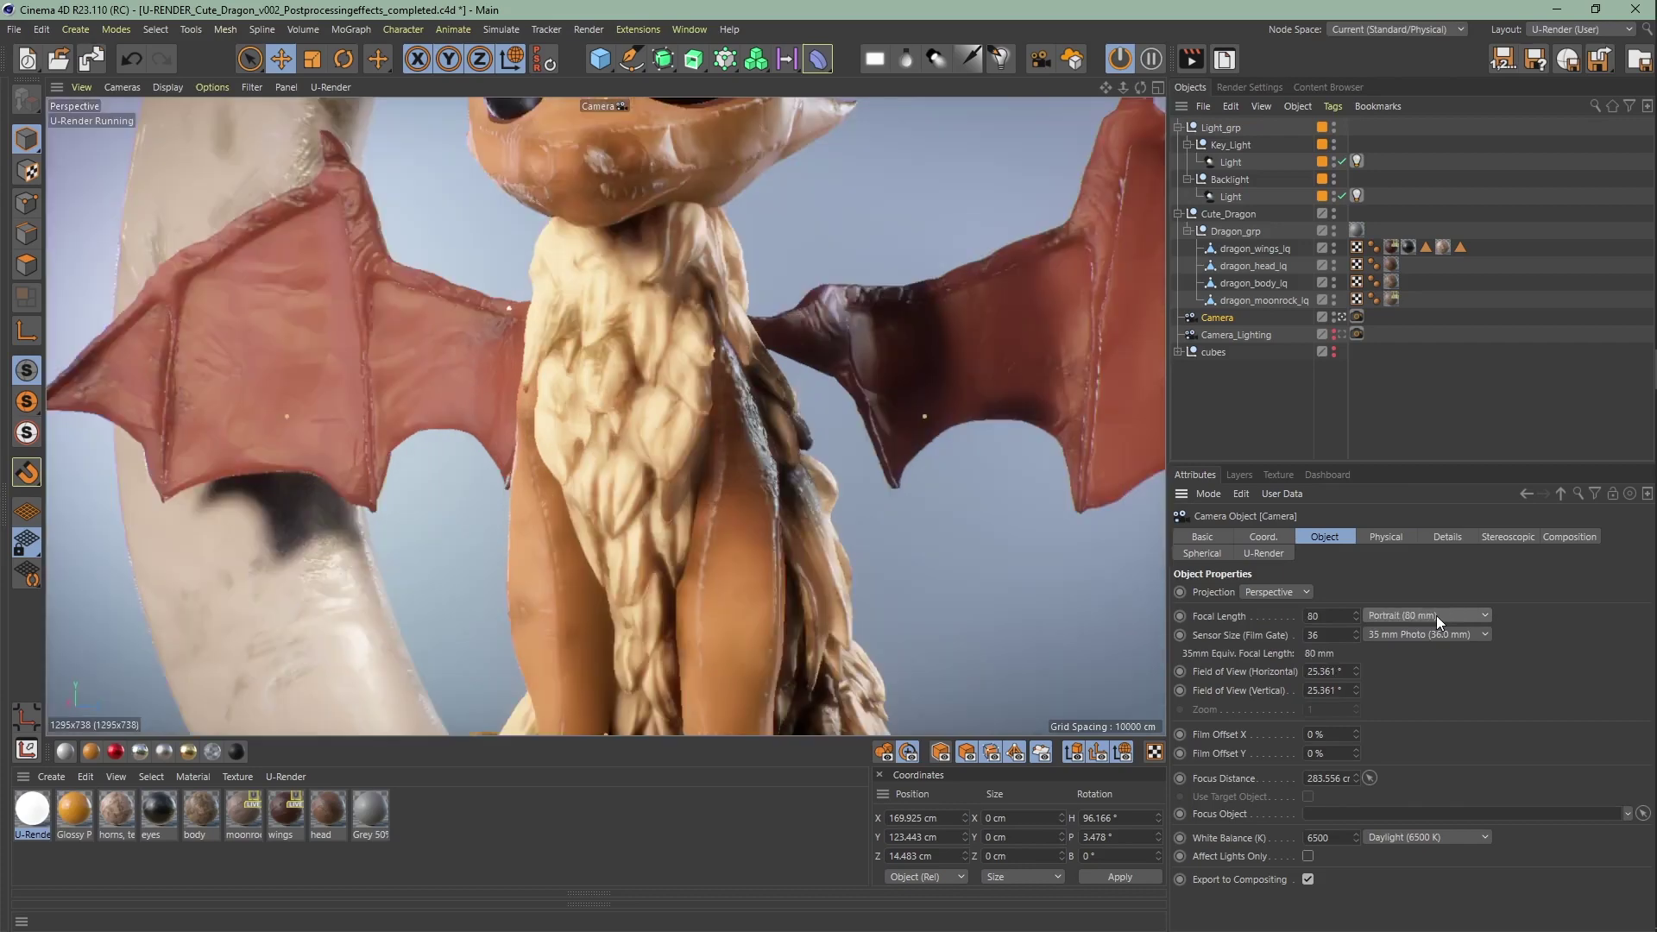
pyautogui.scroll(-1, 1437, 615)
pyautogui.scroll(-1, 1436, 615)
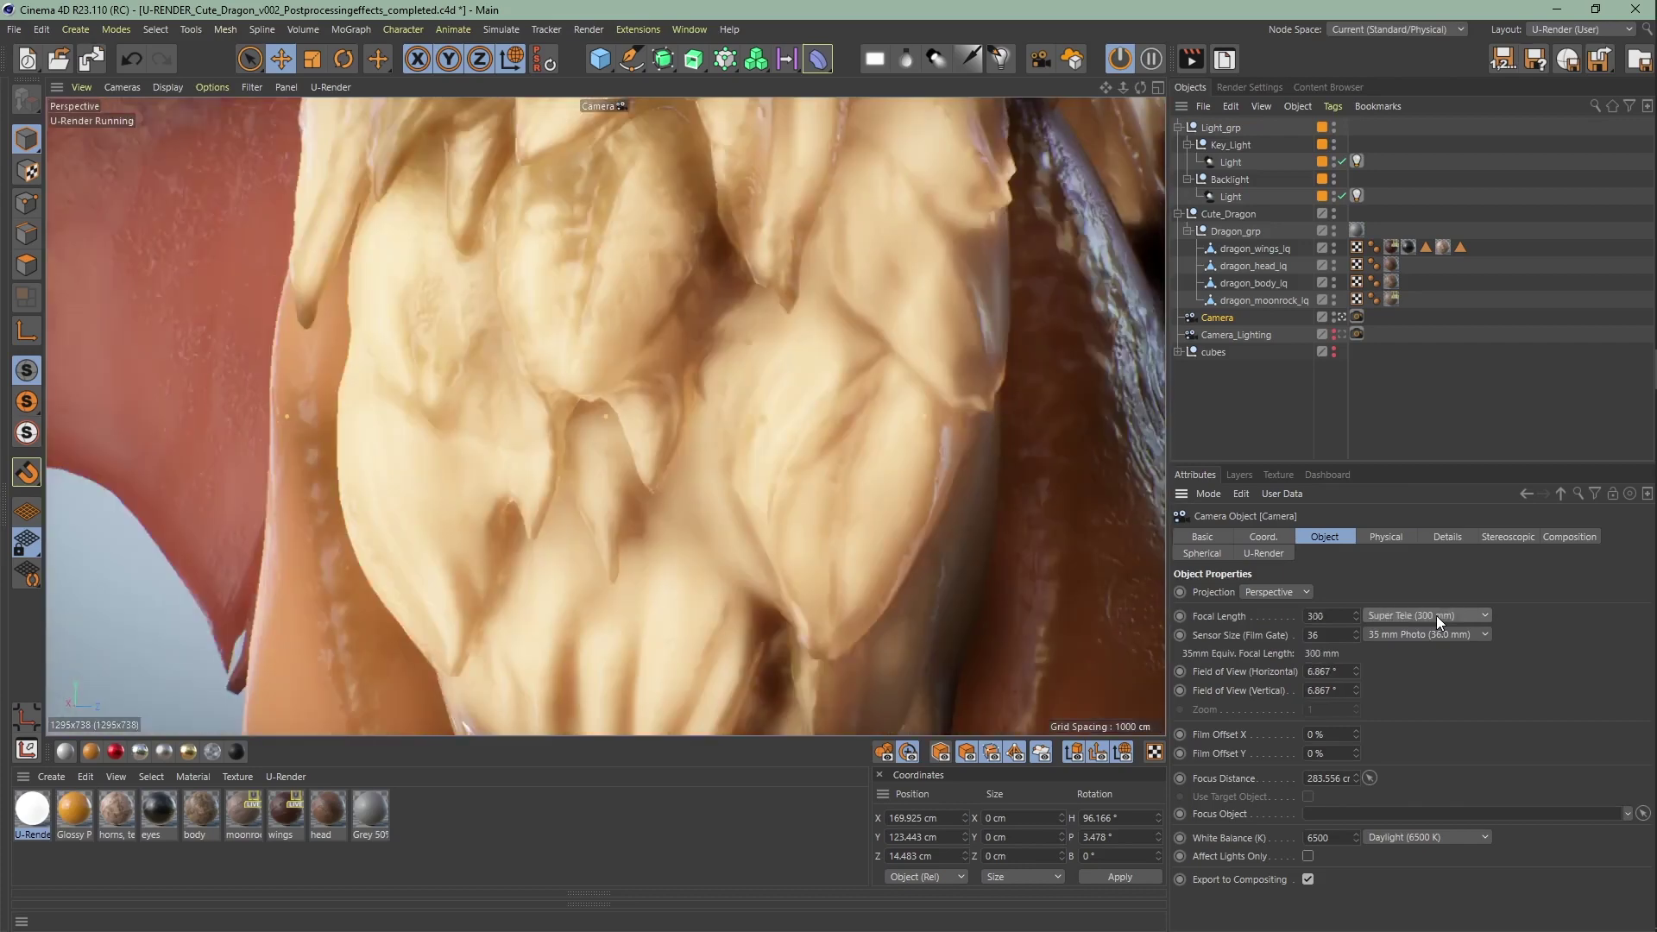
pyautogui.click(1436, 615)
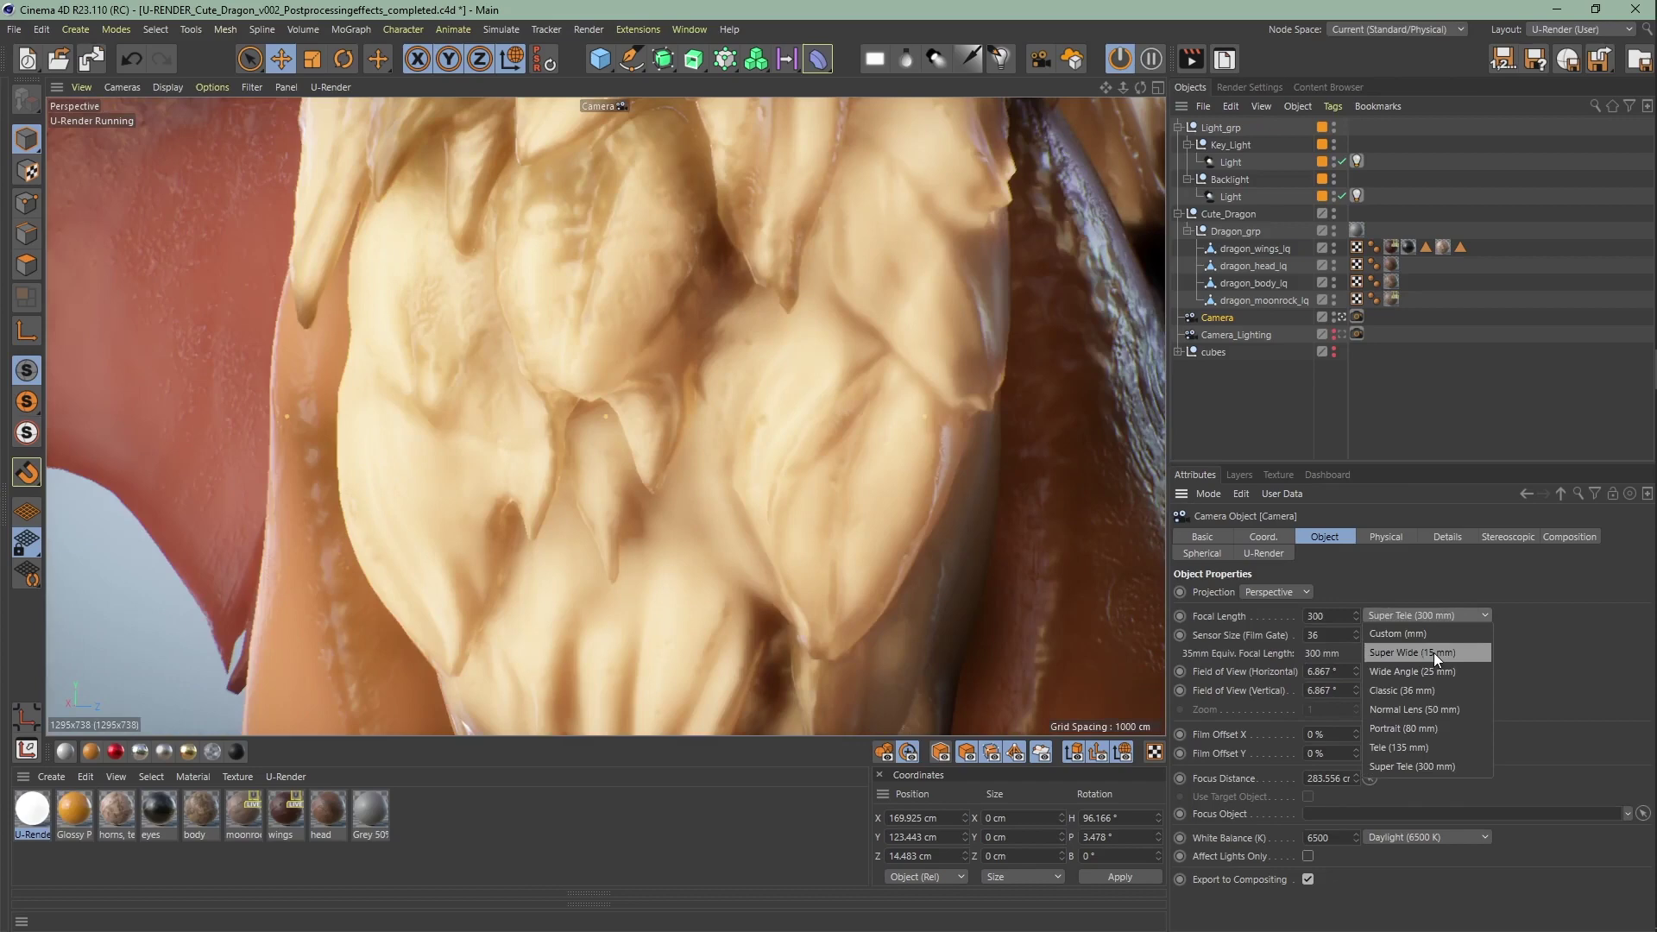
pyautogui.click(1432, 652)
pyautogui.scroll(-1, 1412, 611)
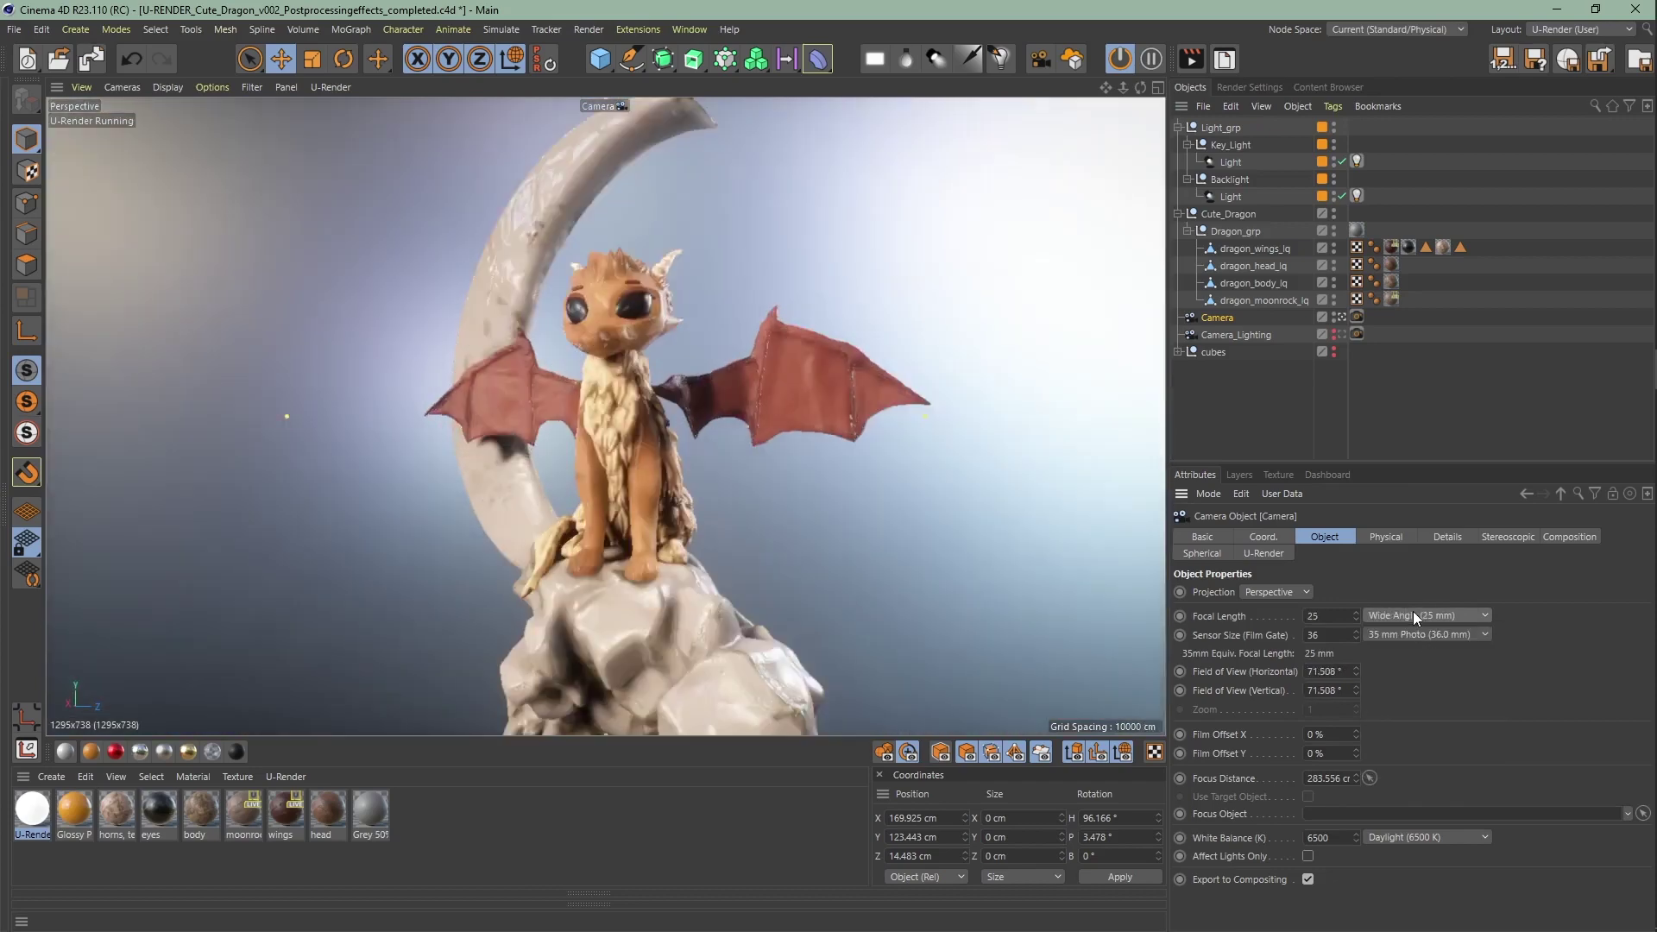
pyautogui.scroll(-3, 1412, 611)
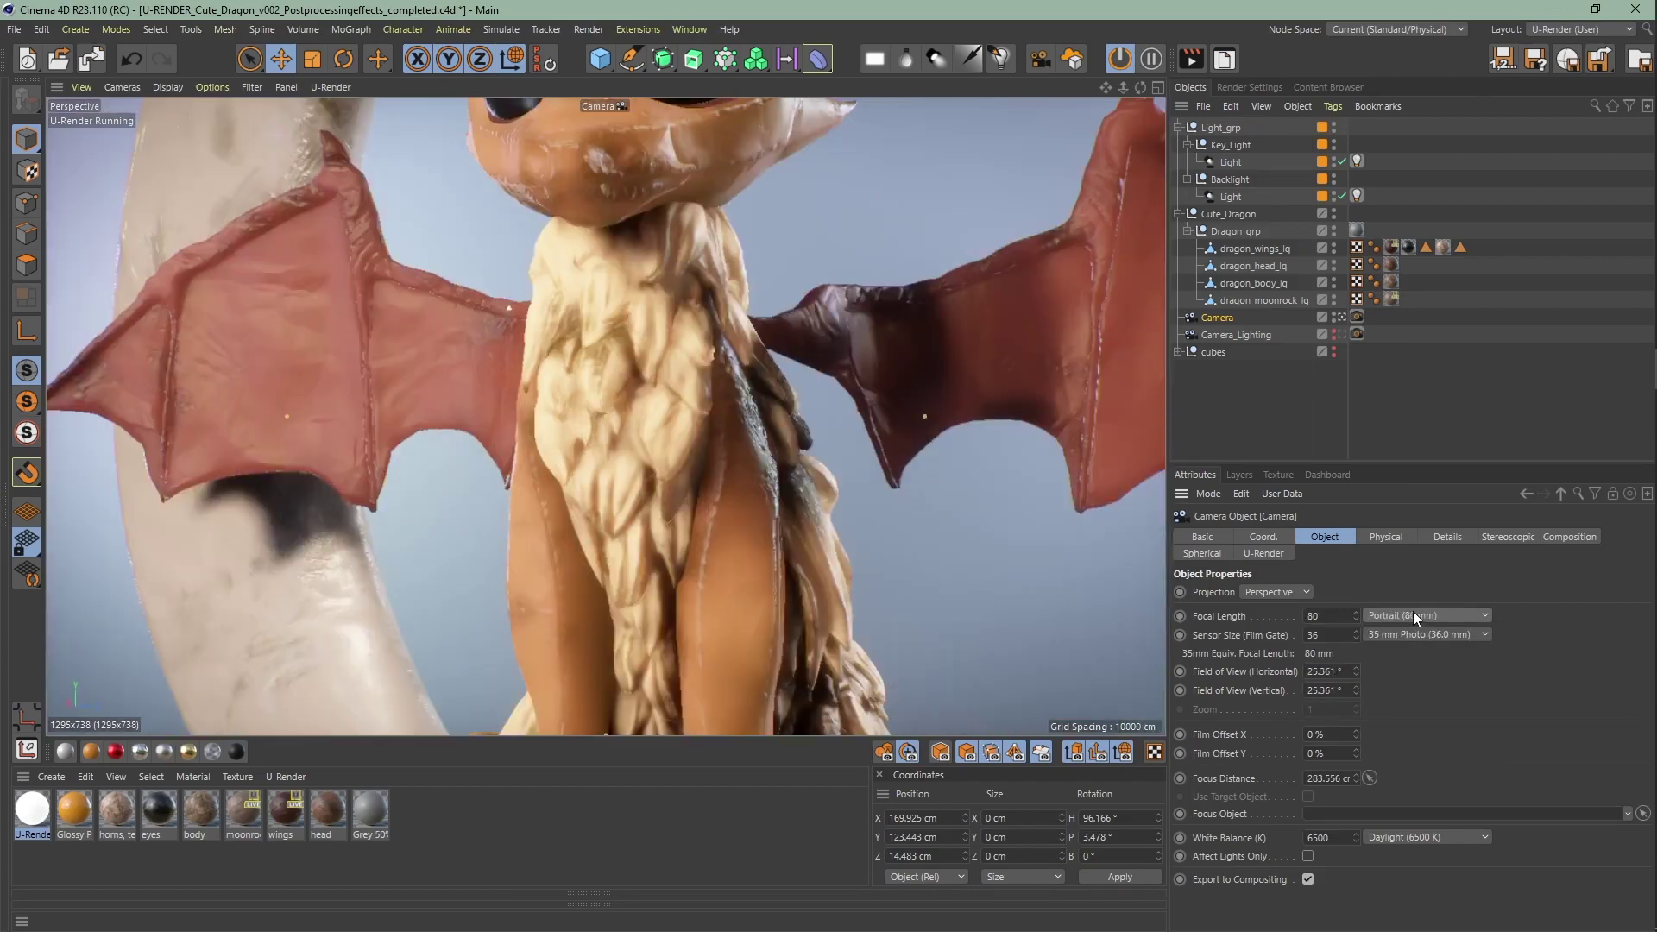
pyautogui.scroll(-2, 1413, 612)
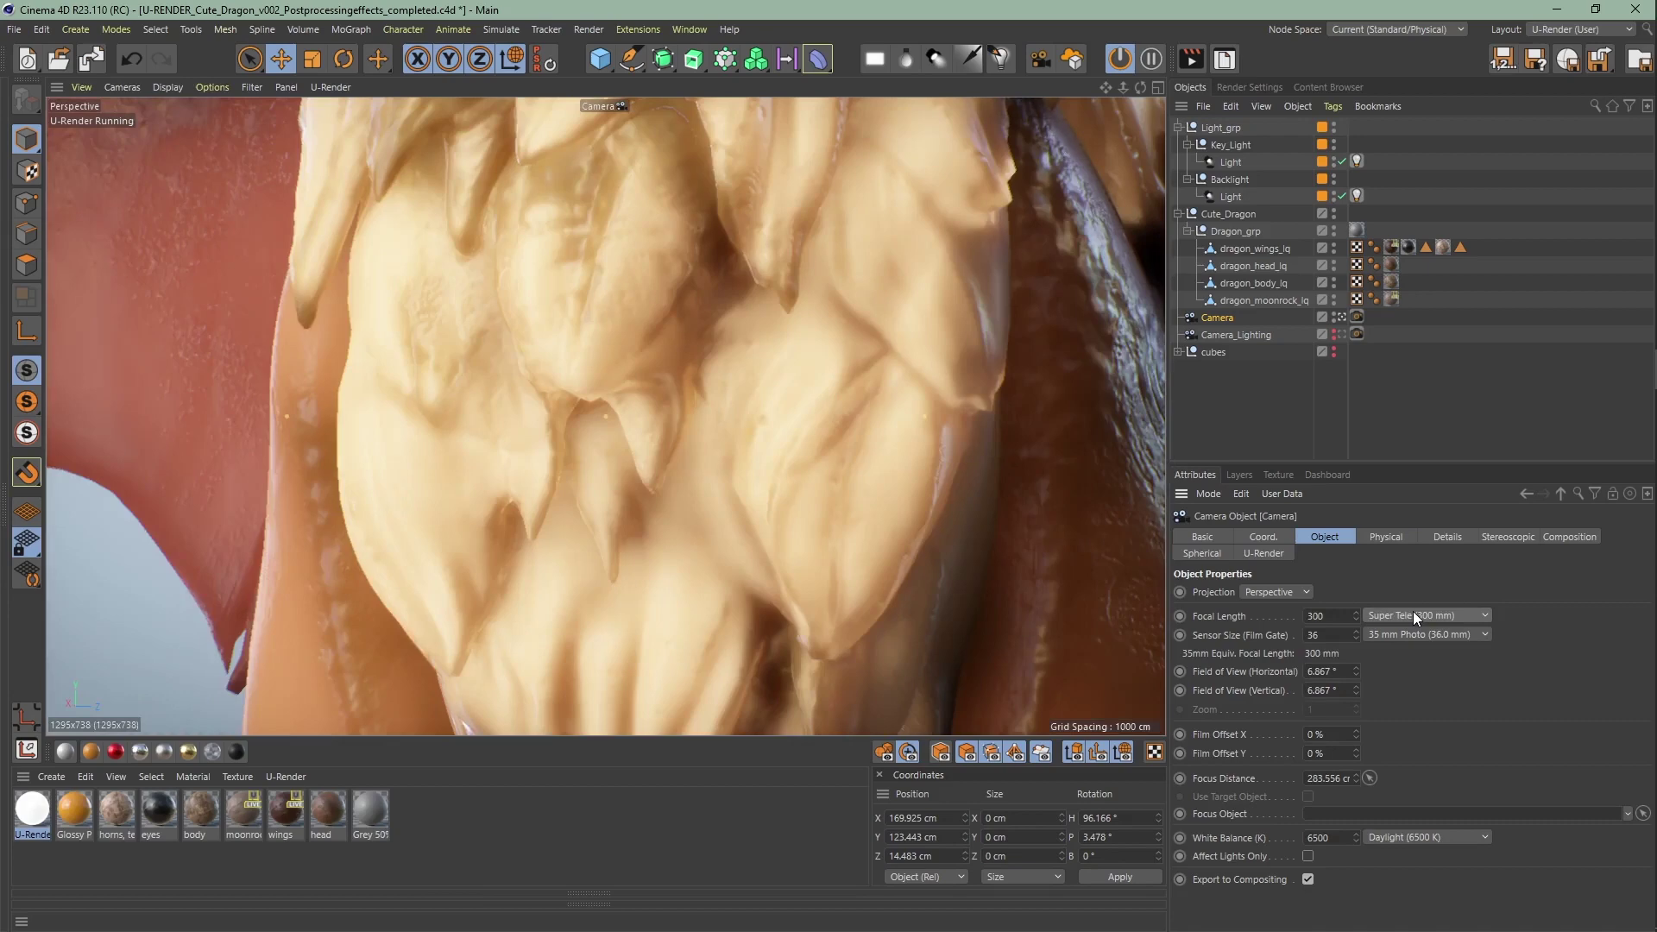
pyautogui.scroll(3, 1413, 611)
pyautogui.scroll(2, 1412, 612)
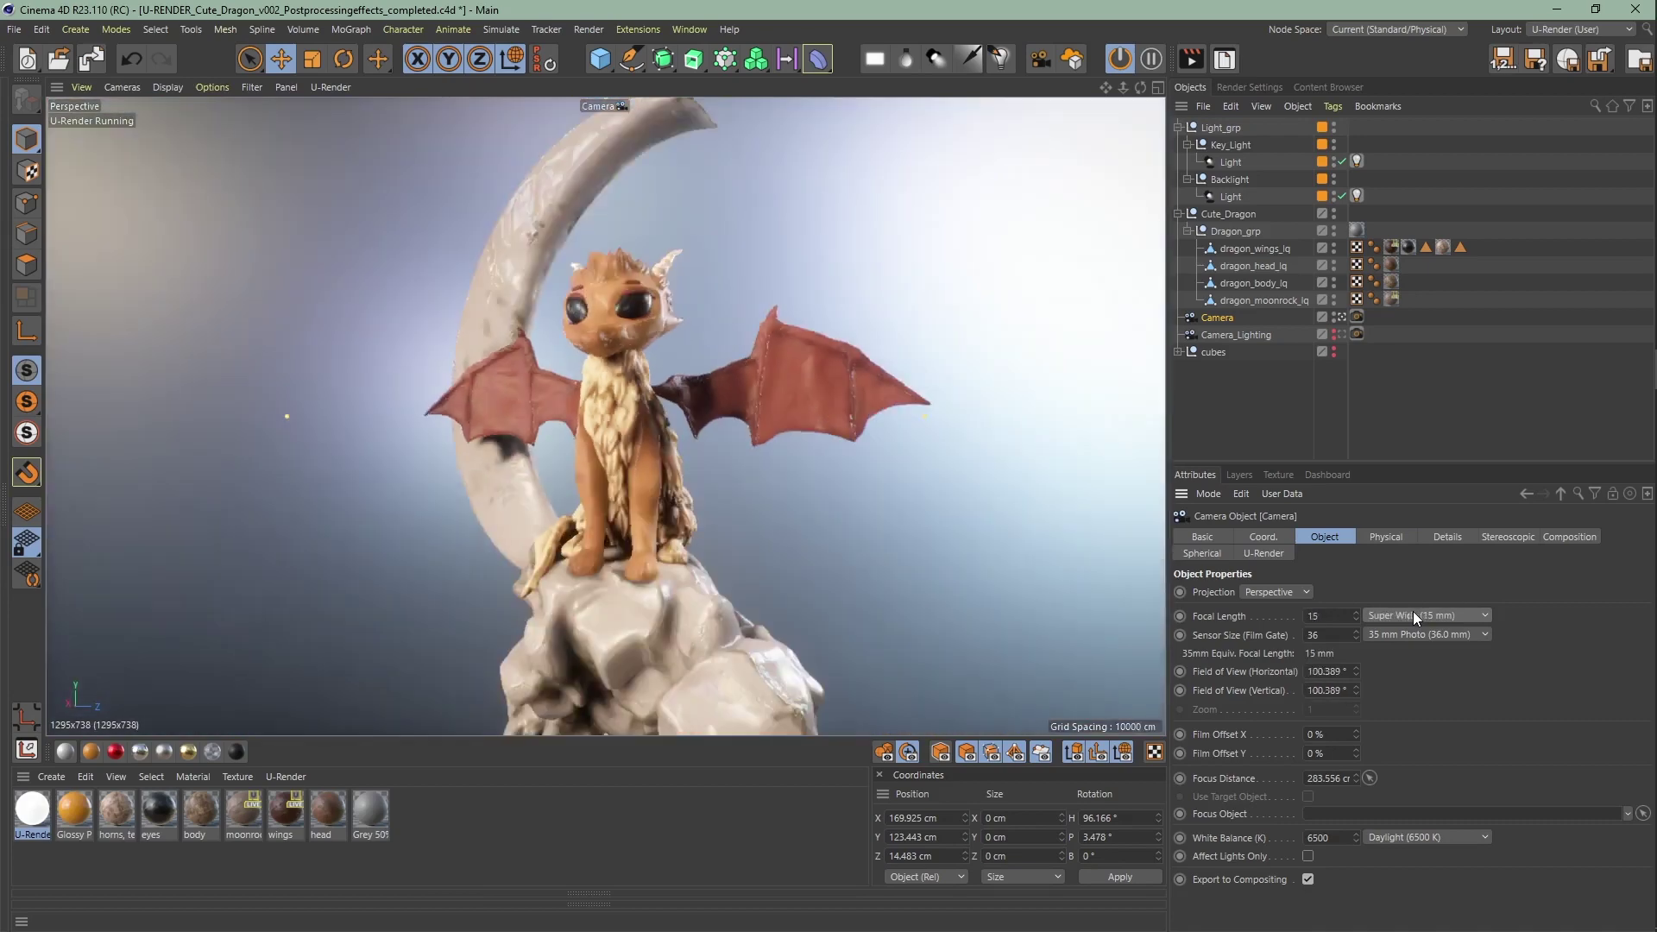
# Switch the lens to Portrait (80 mm) and orbit to frame the whole dragon on the rock.
pyautogui.click(1412, 611)
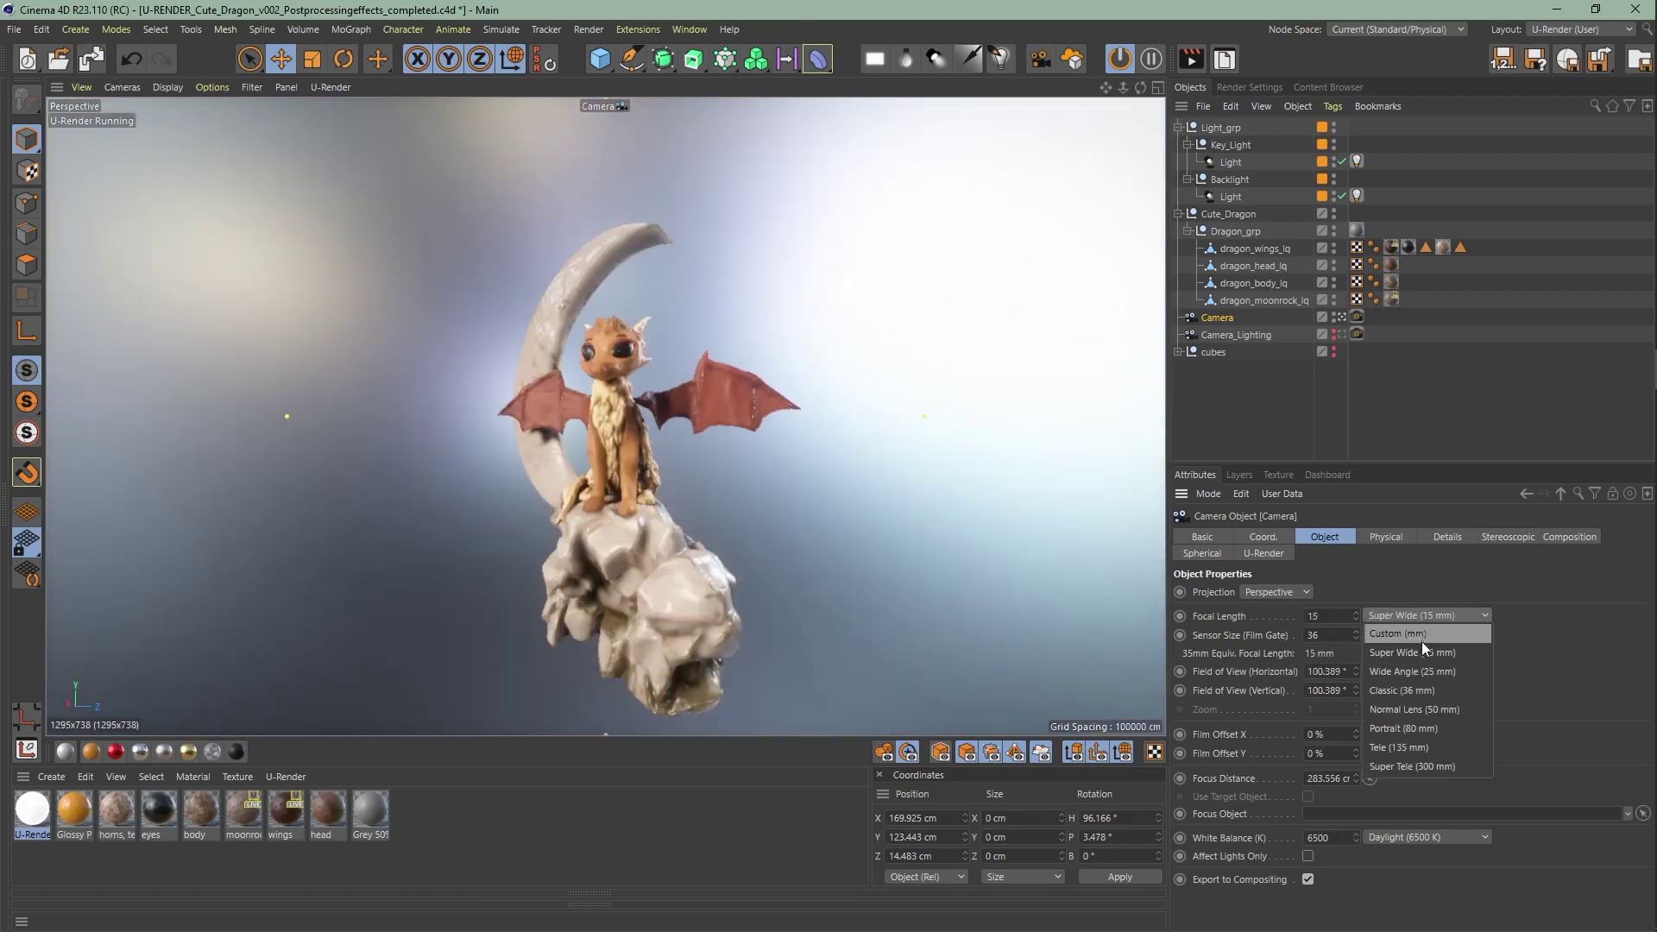
pyautogui.click(1439, 726)
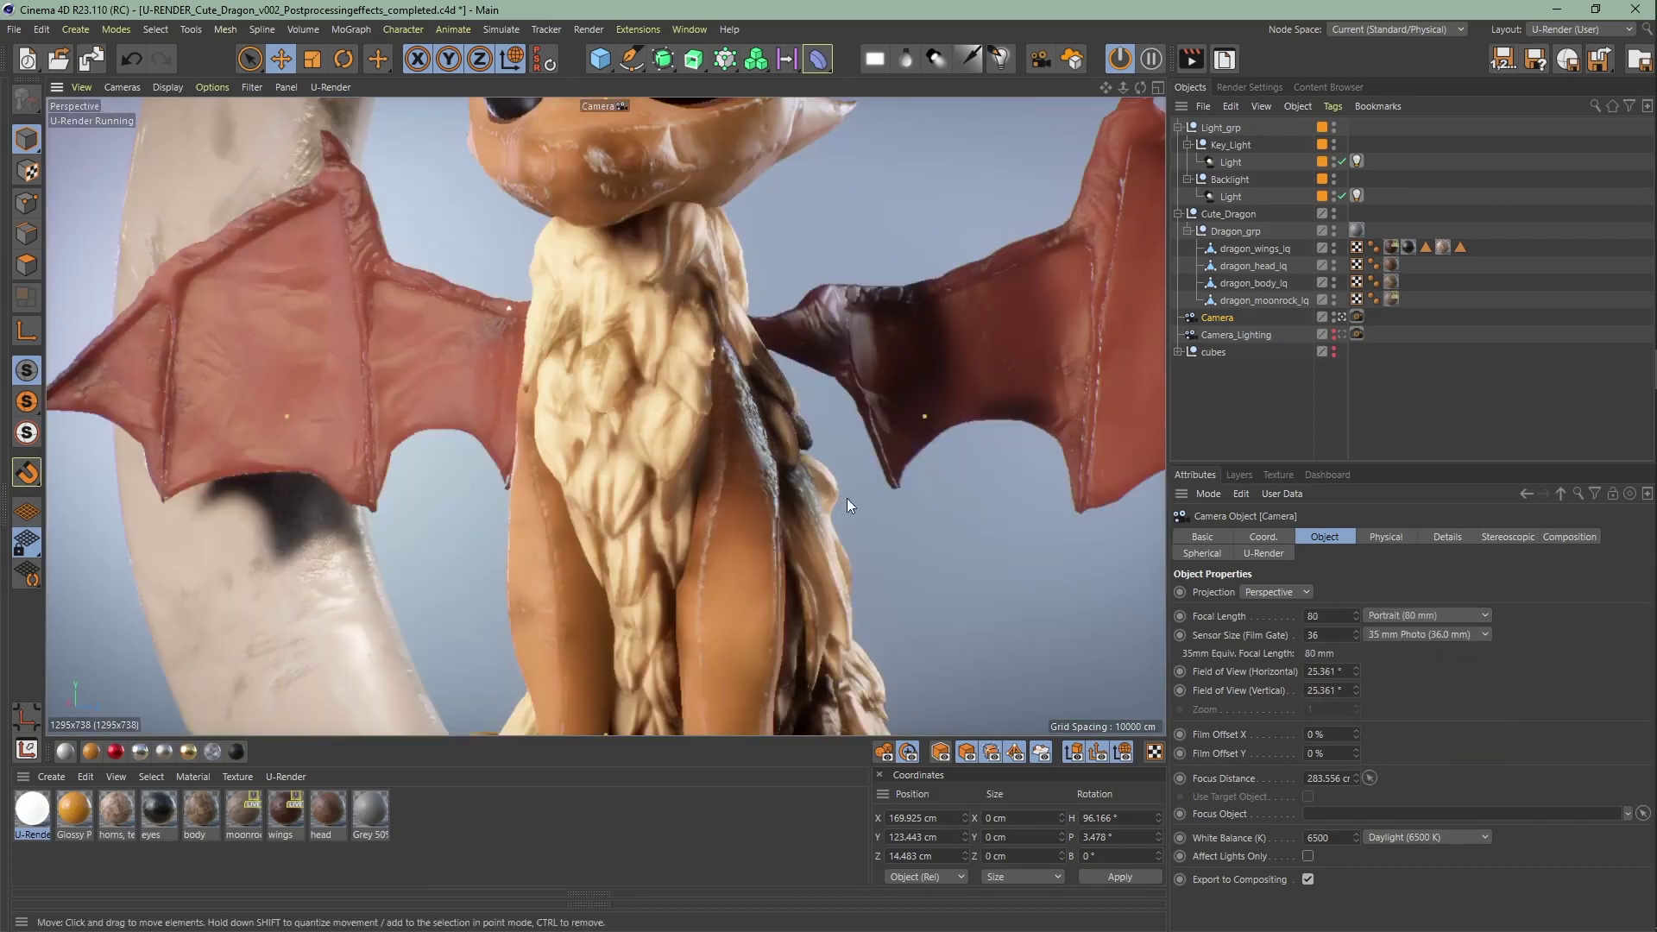
pyautogui.scroll(-5, 847, 499)
pyautogui.keyDown('alt'); pyautogui.moveTo(787, 534); pyautogui.dragTo(681, 447); pyautogui.keyUp('alt')
pyautogui.scroll(4, 702, 441)
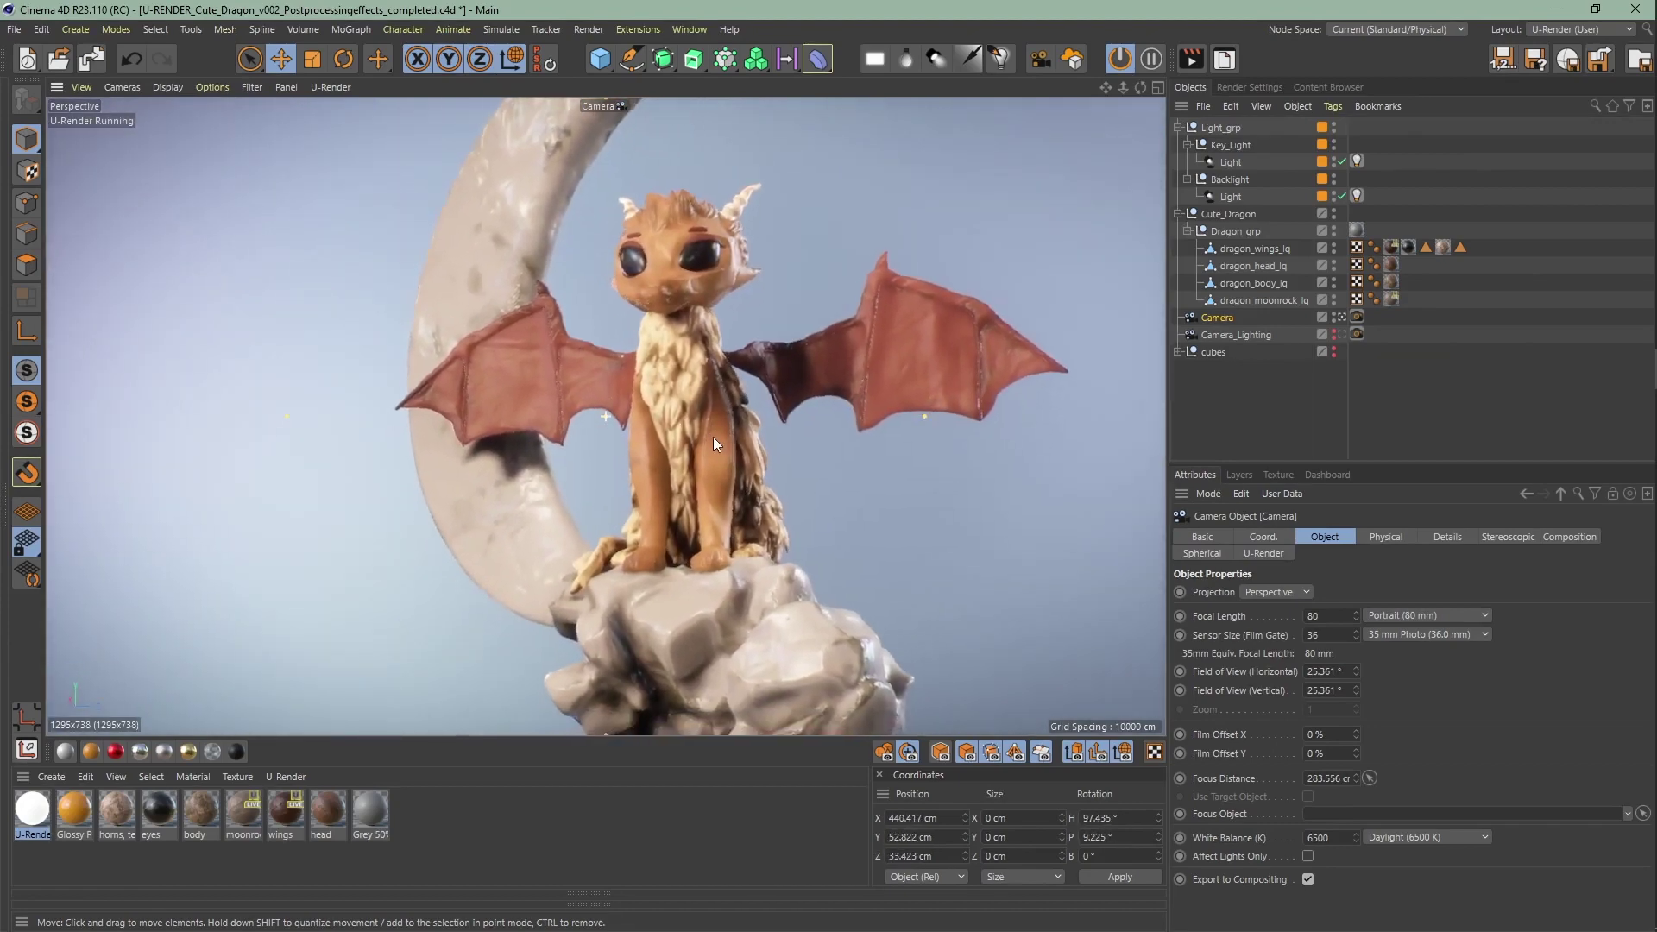
# Set the camera position to X 377.468, Y 35.633 and Z 53.181 cm.
pyautogui.doubleClick(915, 818)
pyautogui.write('377')
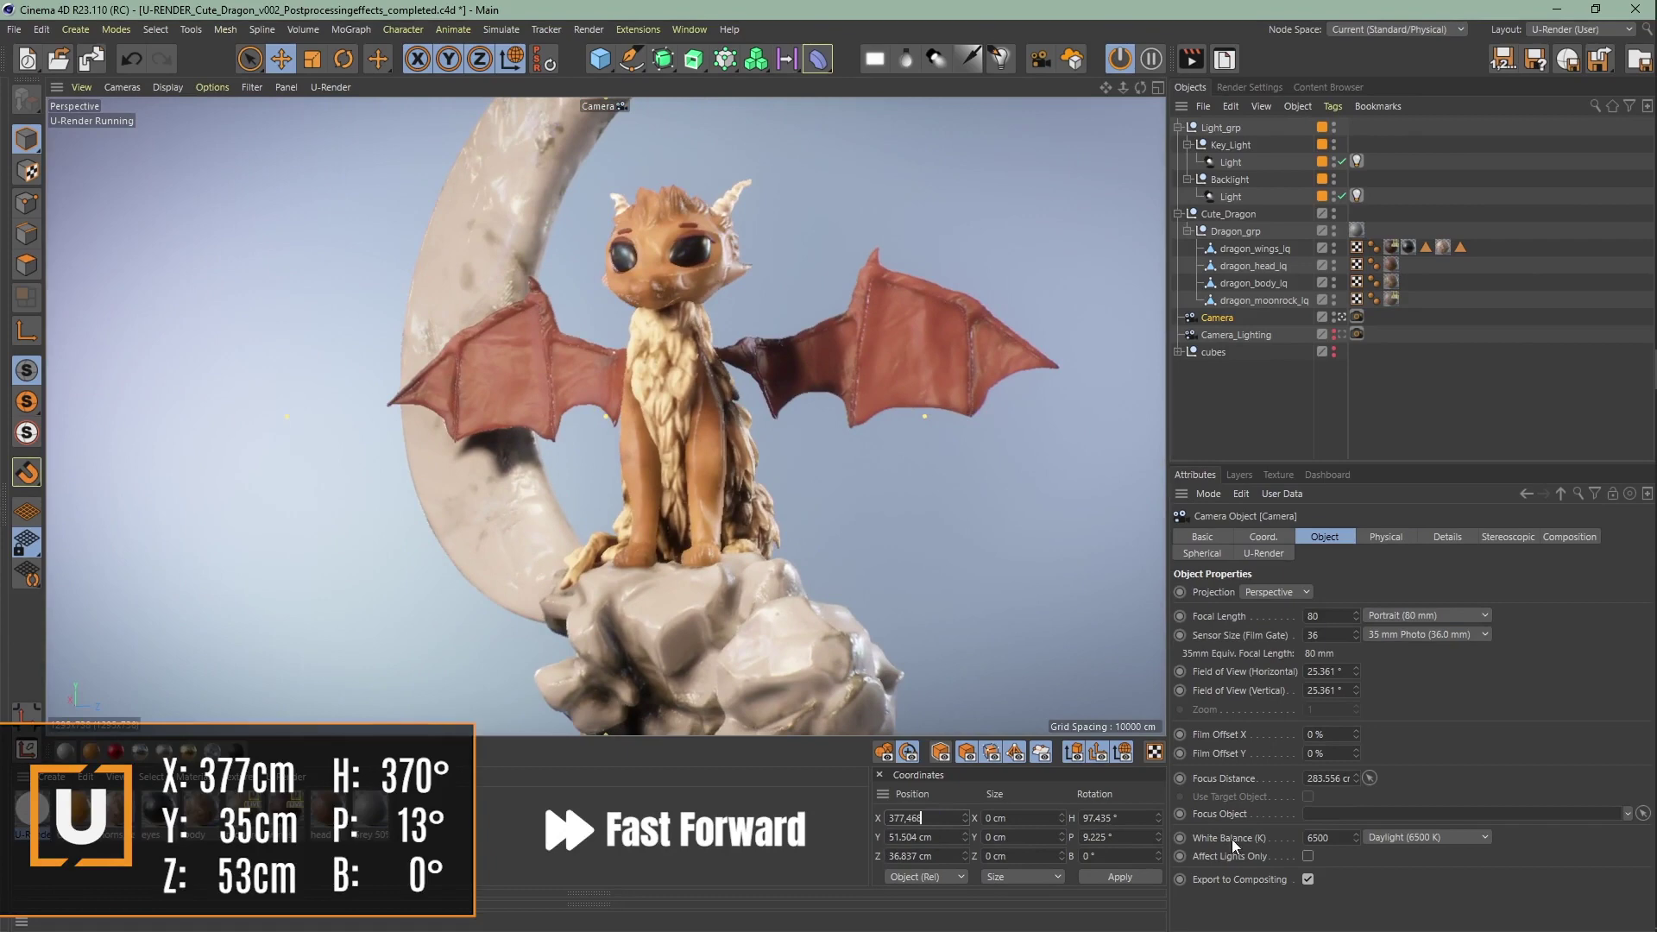
pyautogui.write(',468')
pyautogui.doubleClick(946, 837)
pyautogui.write('35,633')
pyautogui.press('Return')
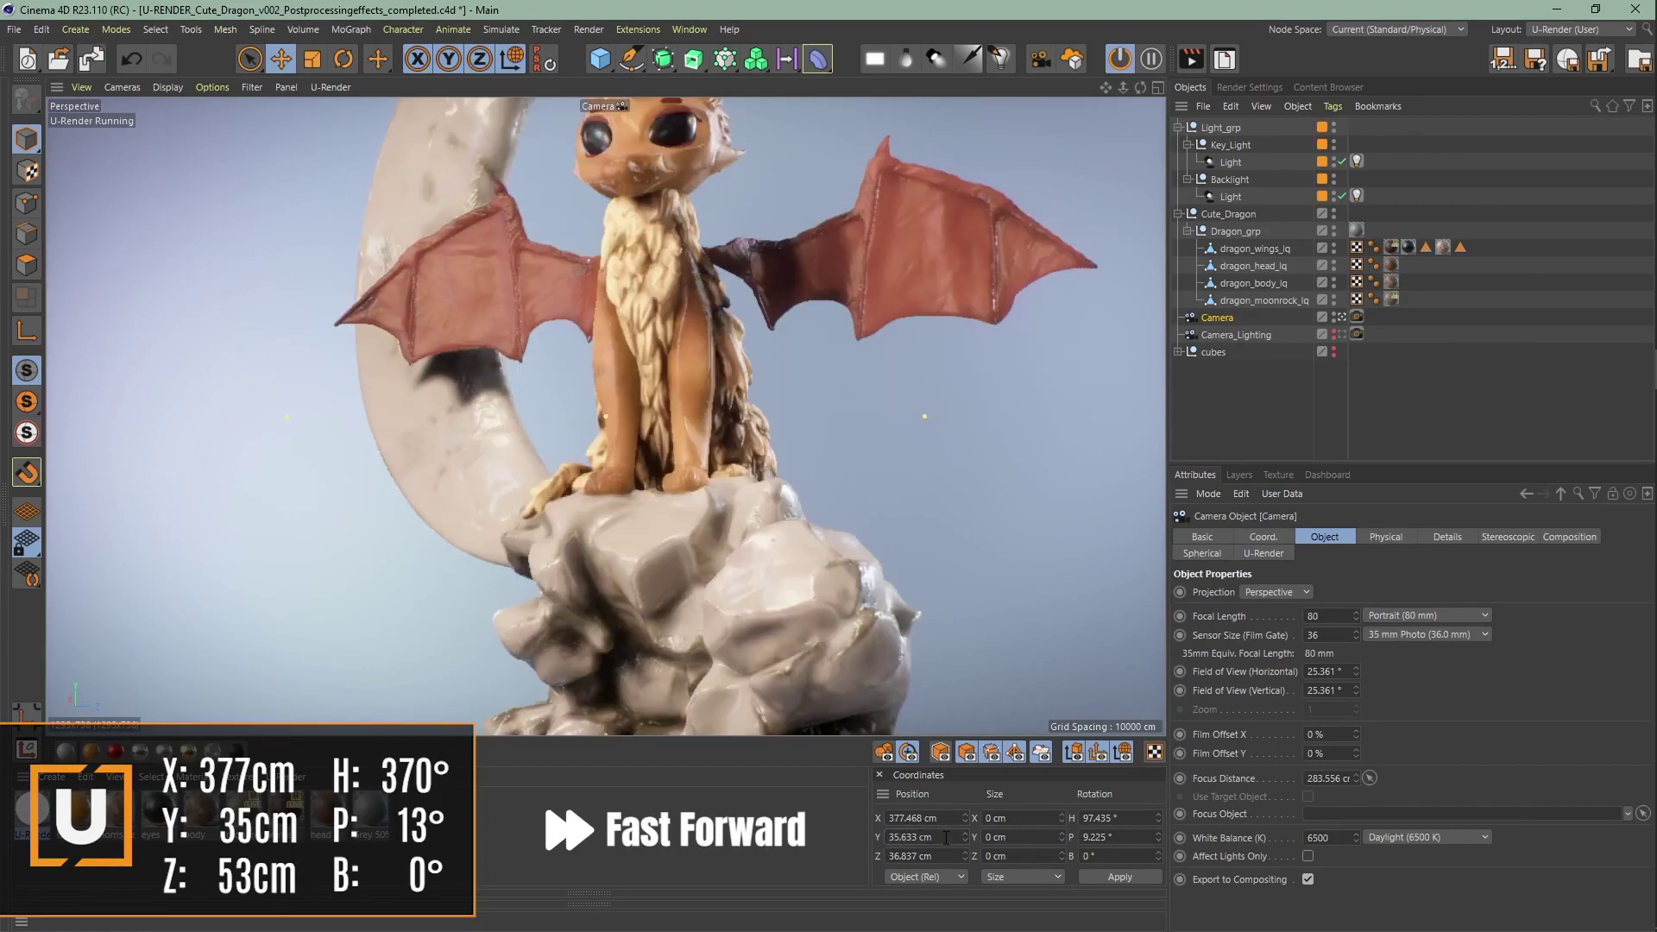
pyautogui.doubleClick(945, 852)
pyautogui.write('53,181')
pyautogui.press('Return')
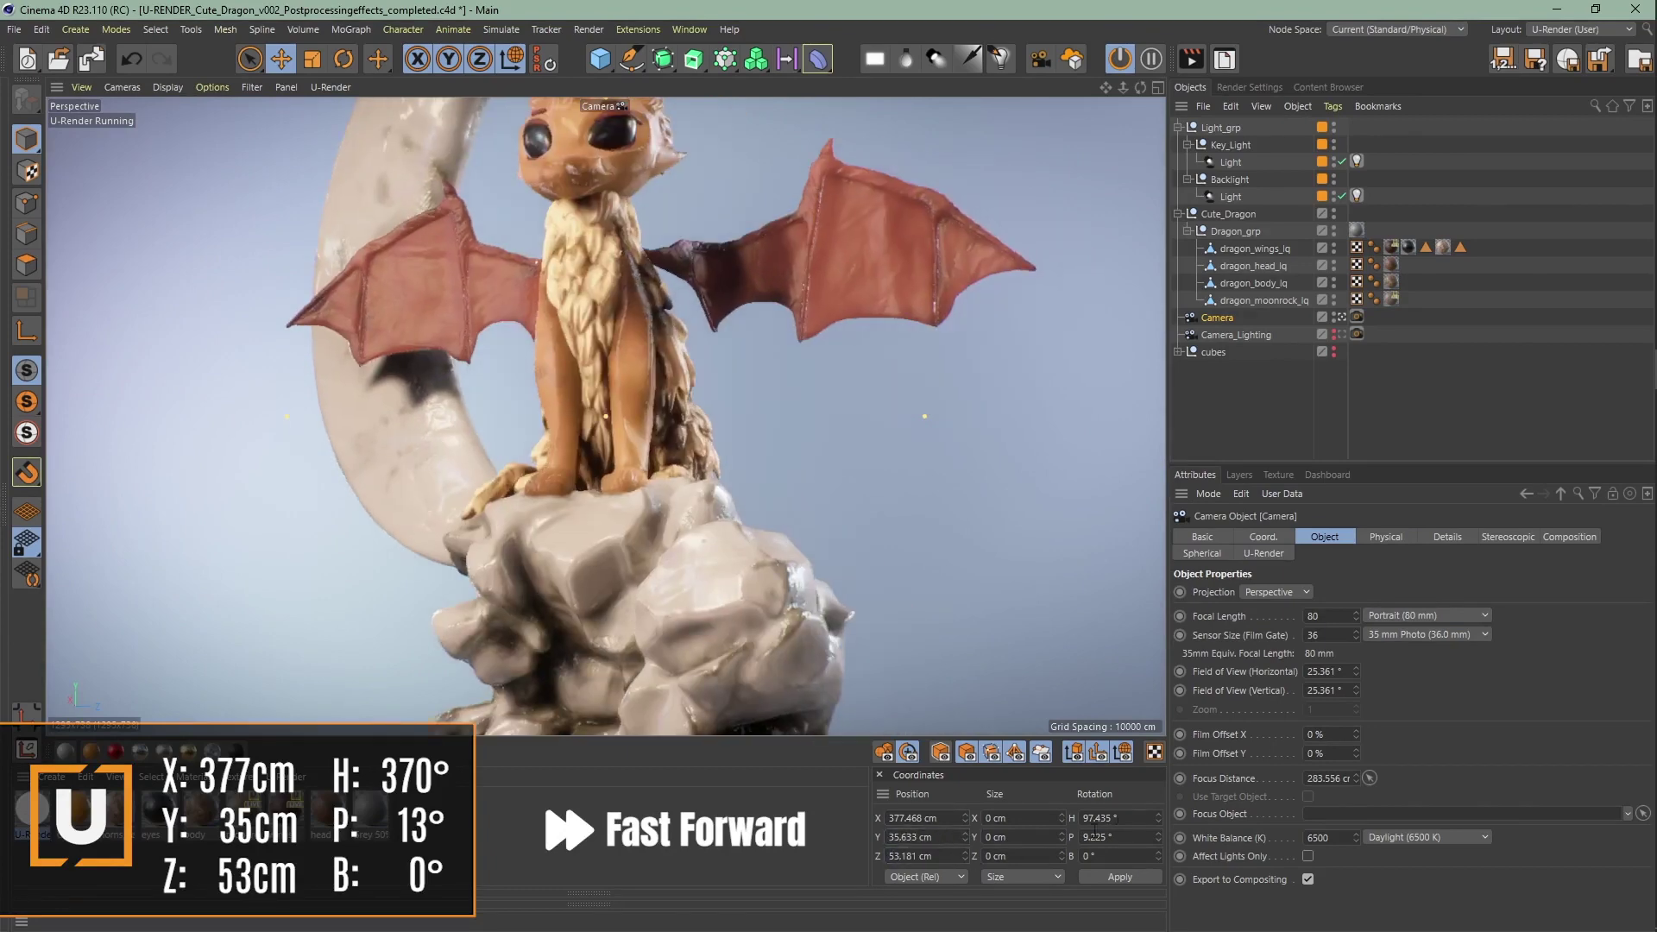
# Set the camera rotation to heading 1180.427° and pitch 13.307°.
pyautogui.doubleClick(1109, 817)
pyautogui.write('1180,427')
pyautogui.press('Return')
pyautogui.doubleClick(1118, 836)
pyautogui.press('BackSpace')
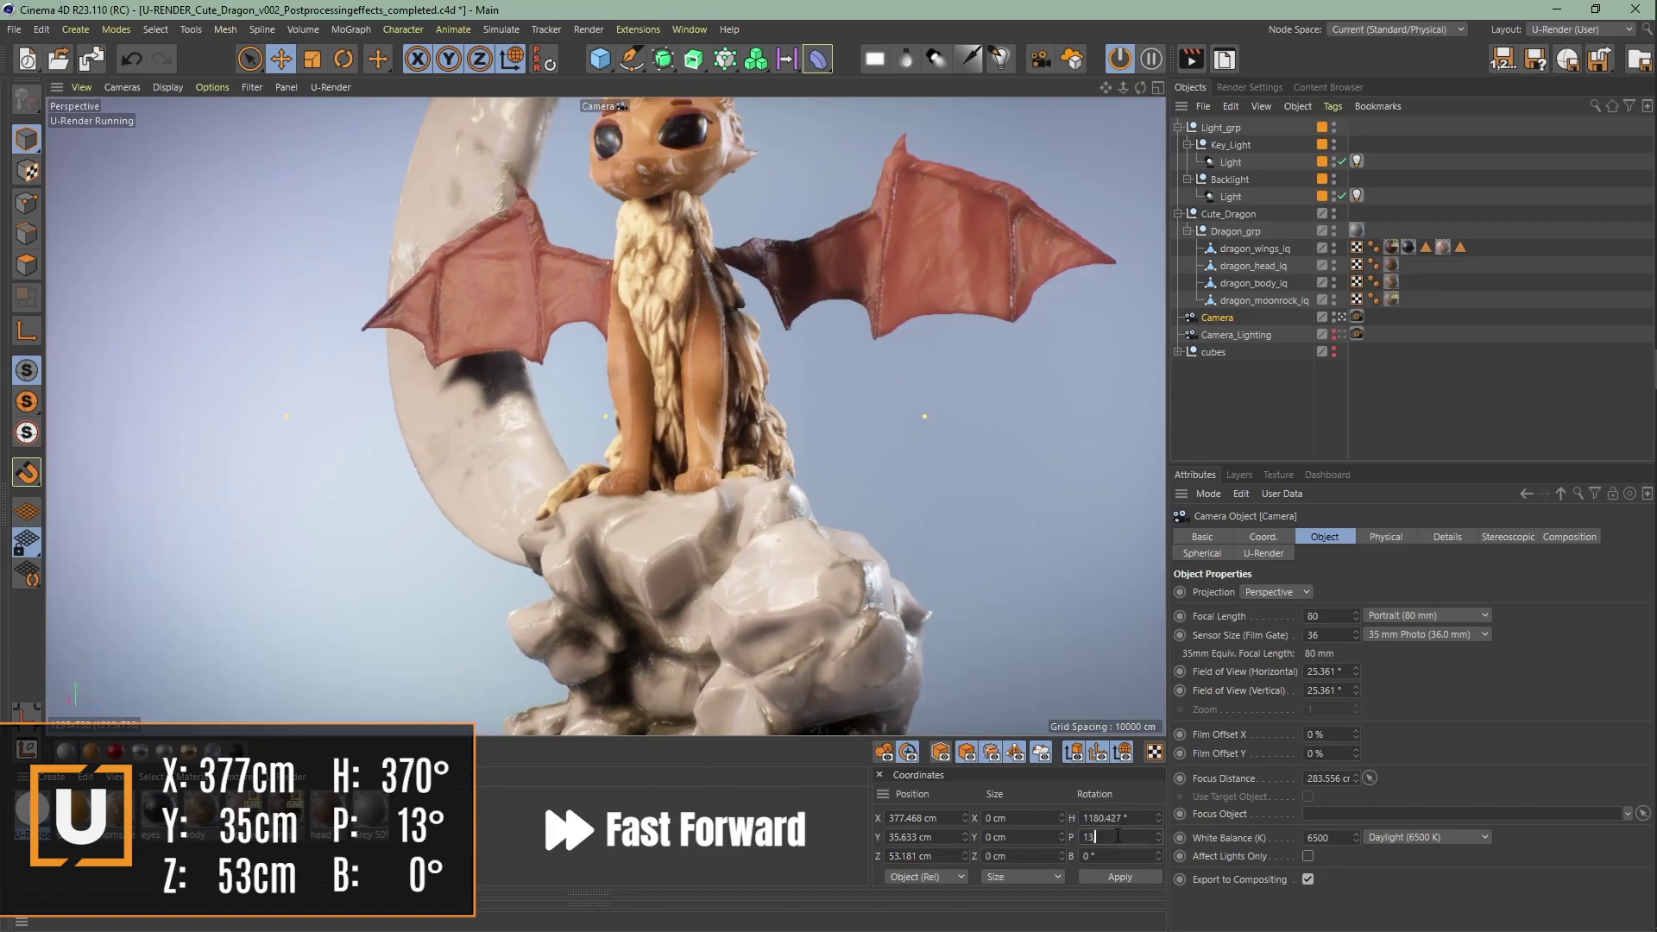
pyautogui.write('13,307')
pyautogui.press('Return')
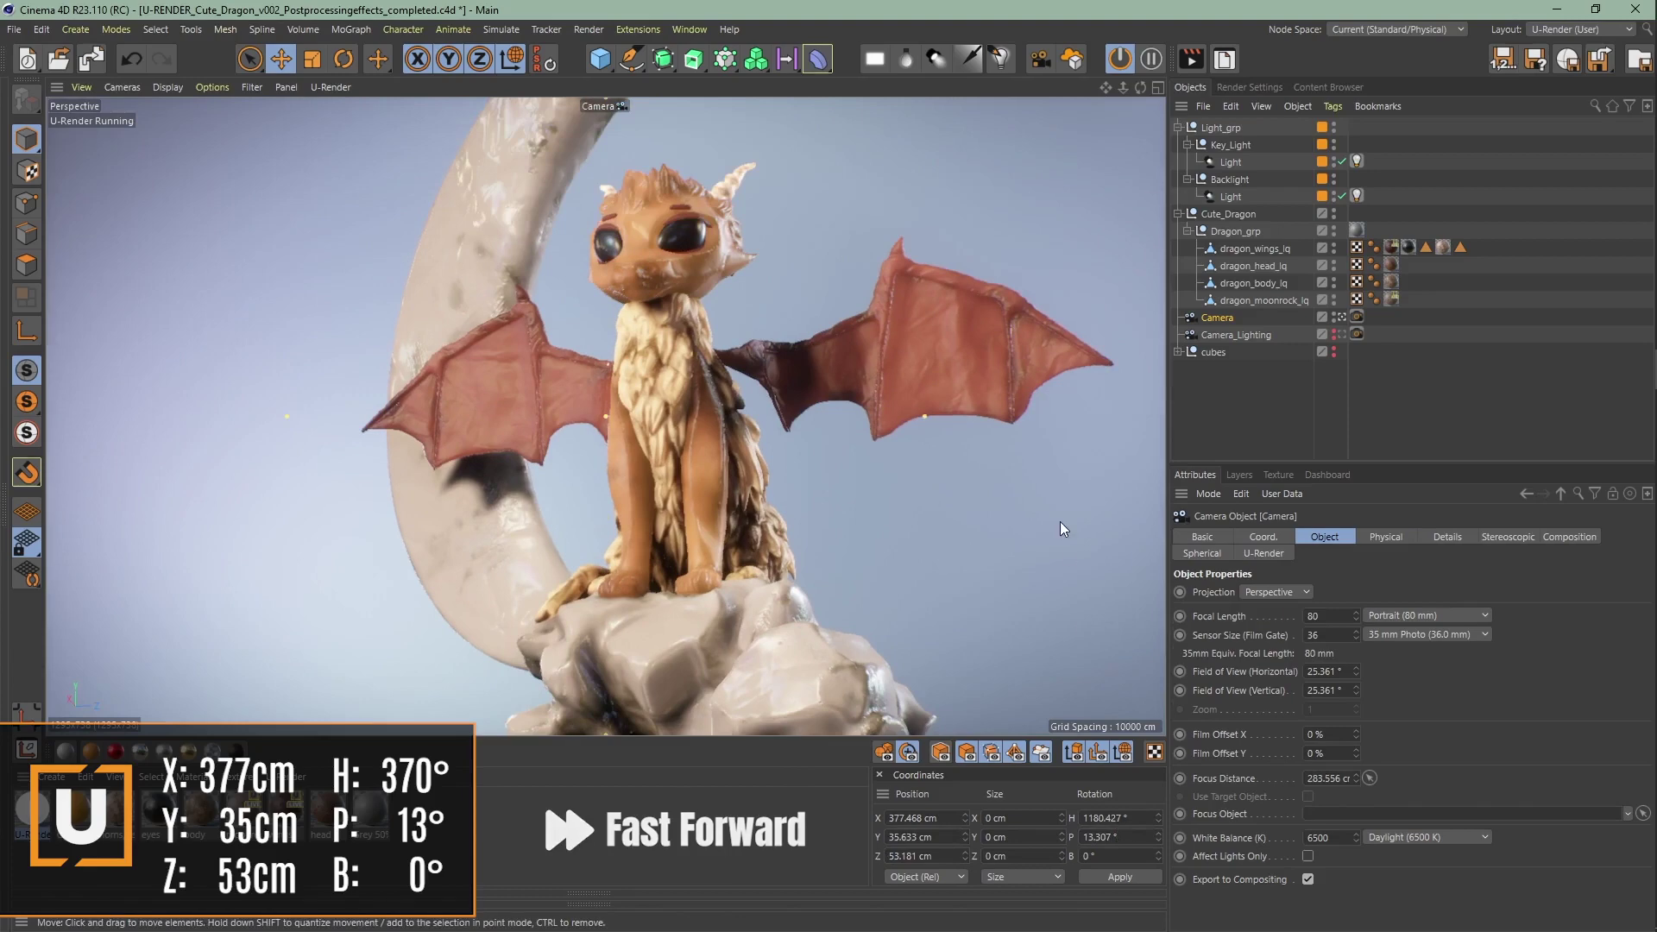
# Look through Camera_Lighting, undo view changes with Ctrl+Shift+Z, then redo back to the Camera view.
pyautogui.click(1342, 333)
pyautogui.hotkey('ctrl', 'shift', 'z')
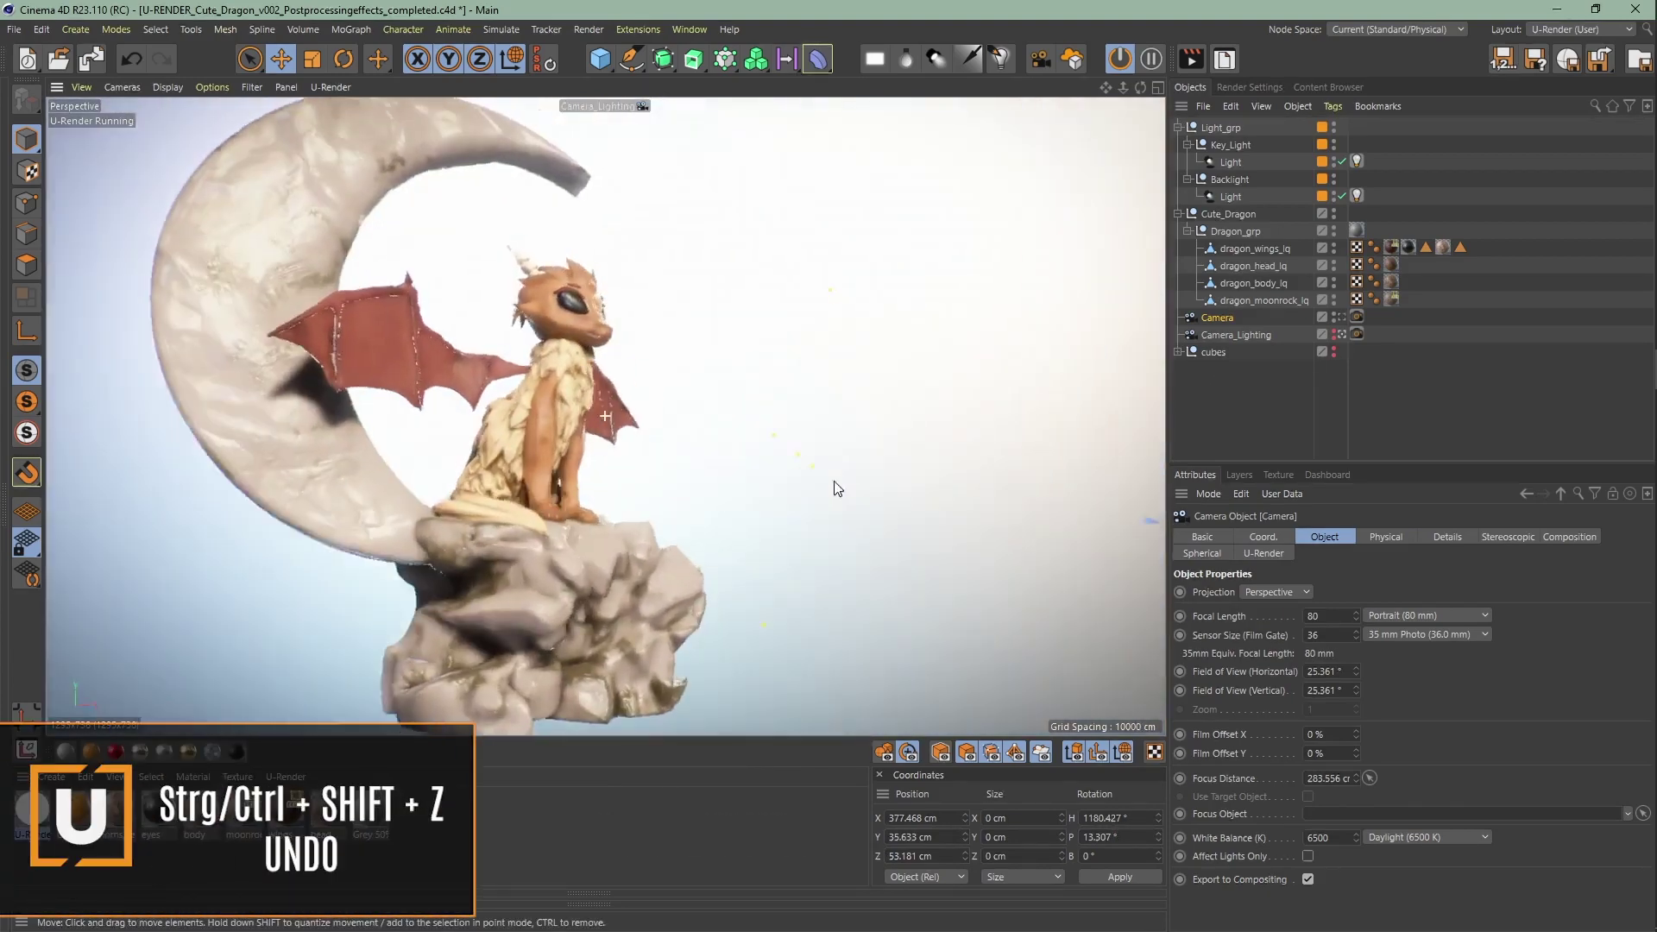
pyautogui.hotkey('ctrl', 'shift', 'z')
pyautogui.hotkey('ctrl', 'shift', 'z')
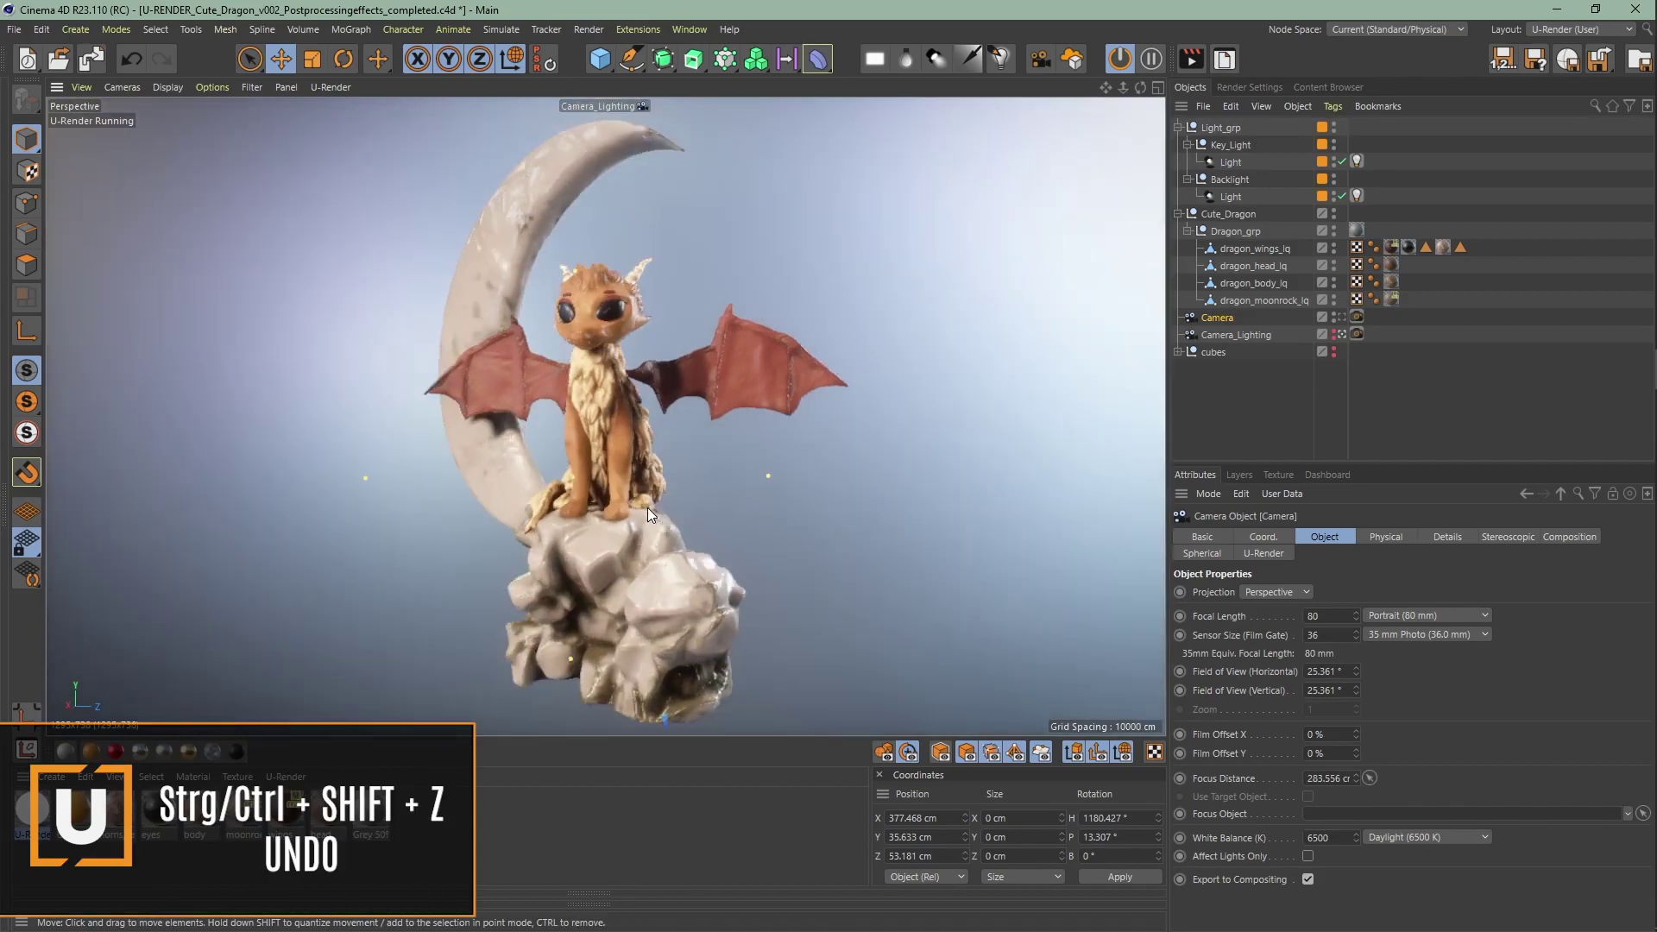
pyautogui.hotkey('ctrl', 'shift', 'z')
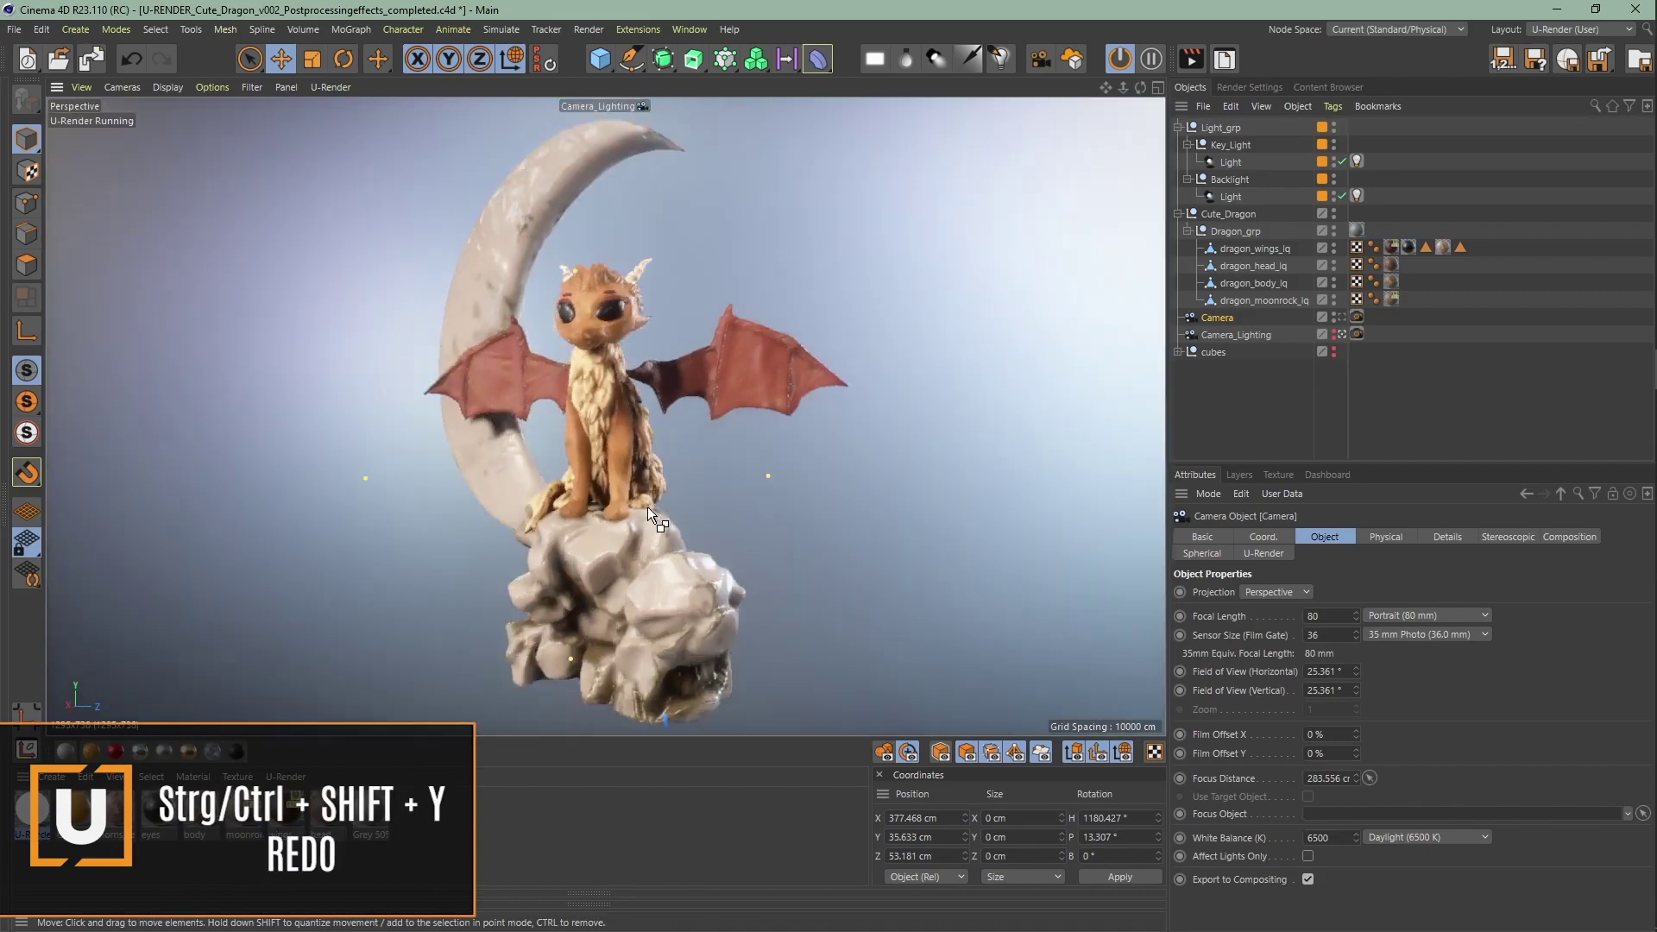
pyautogui.hotkey('ctrl', 'shift', 'y')
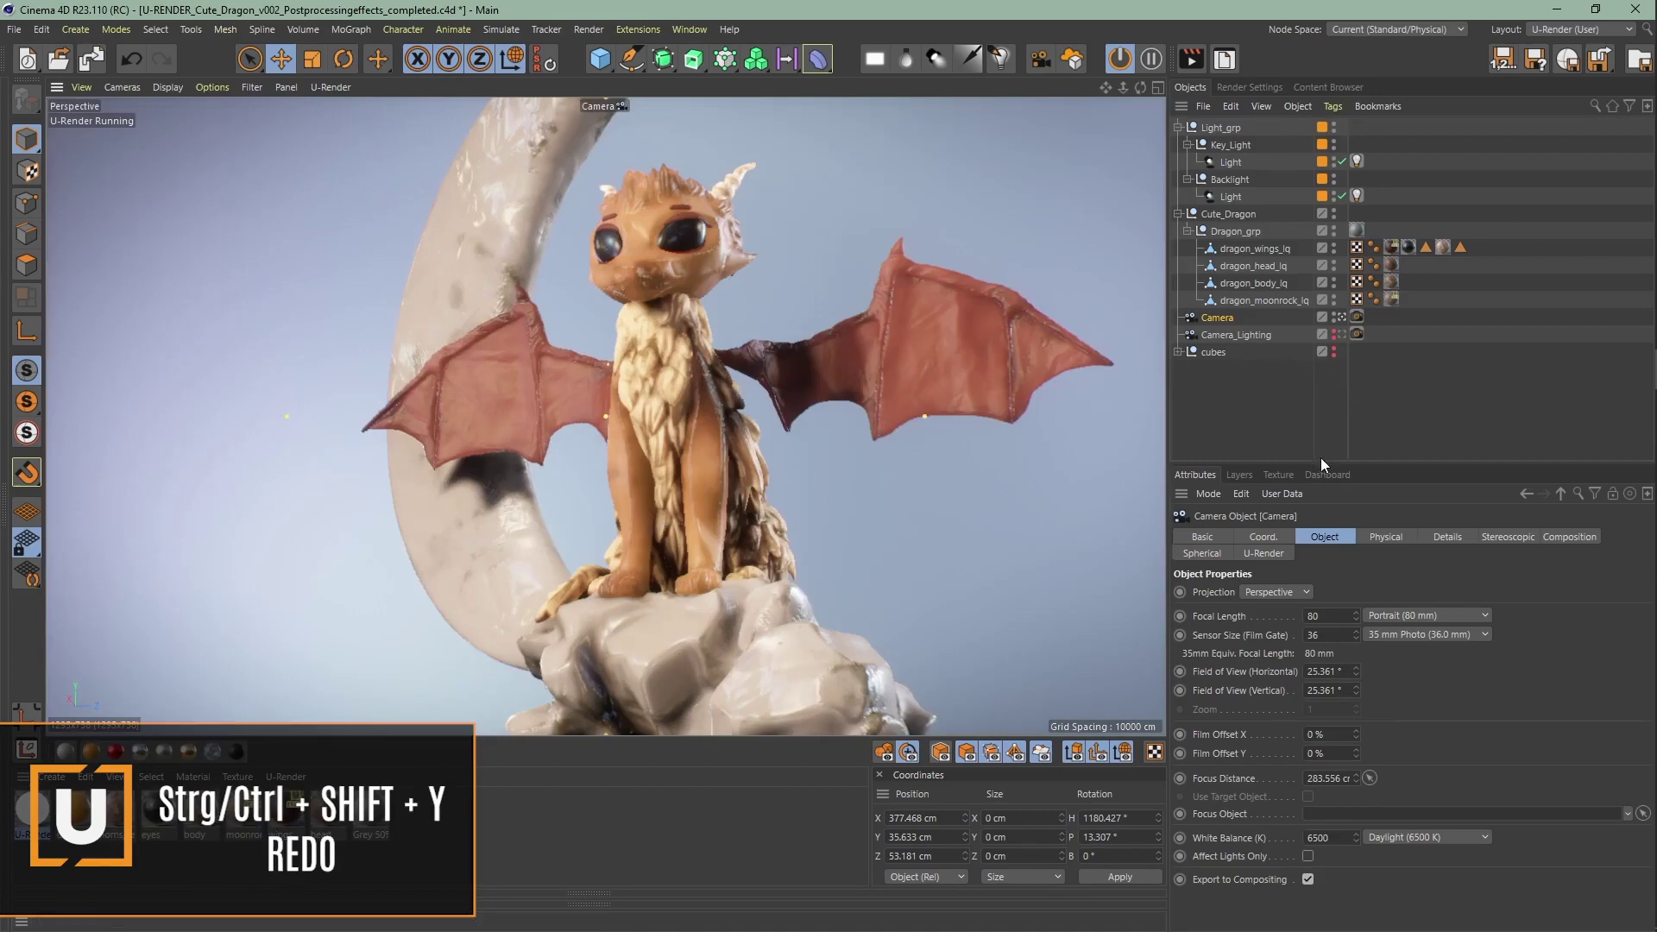
pyautogui.moveTo(1352, 670); pyautogui.dragTo(1354, 676)
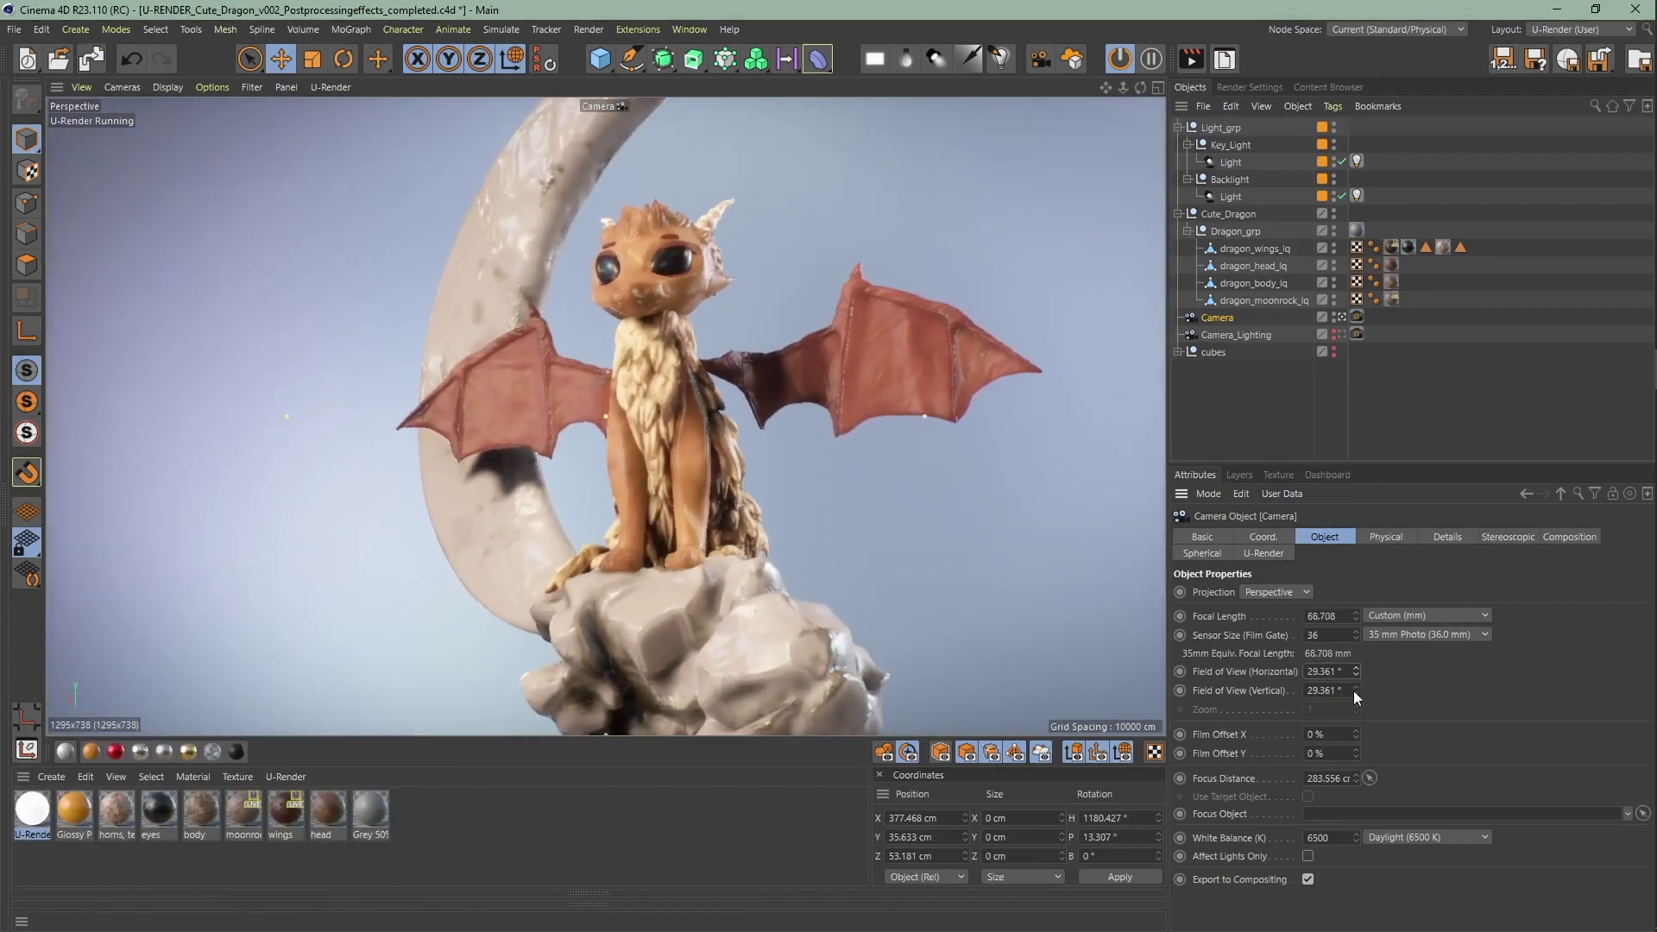
pyautogui.hotkey('ctrl', 'z')
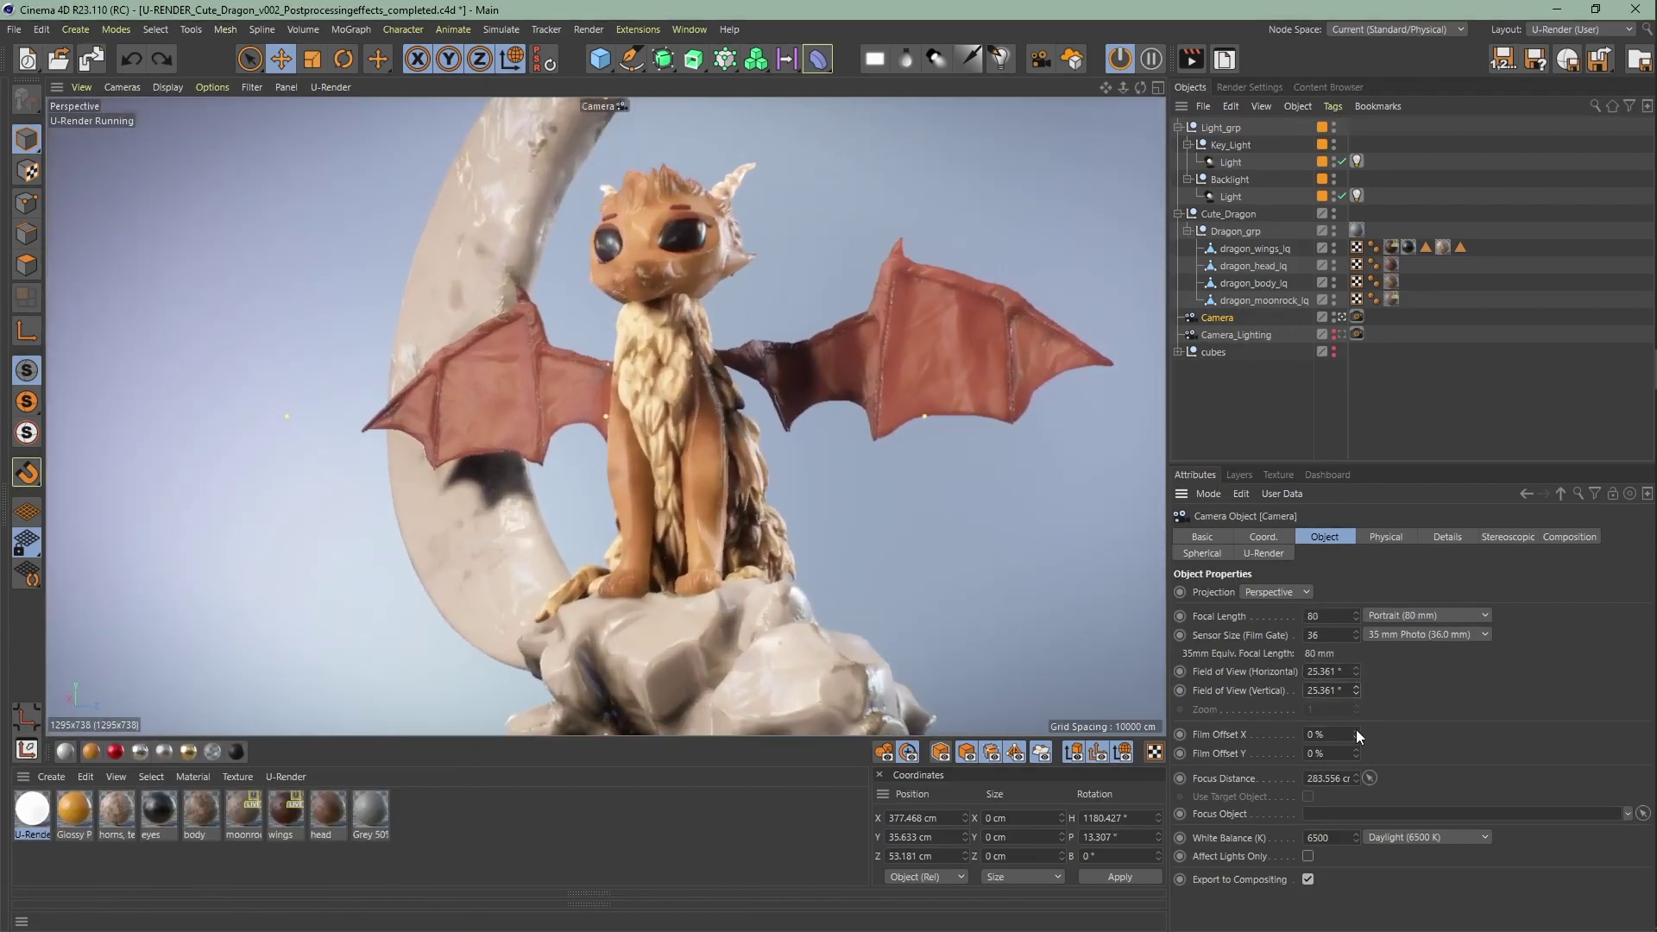
pyautogui.moveTo(1355, 729)
pyautogui.mouseDown()
pyautogui.moveTo(1355, 766)
pyautogui.moveTo(1354, 733)
pyautogui.mouseUp()
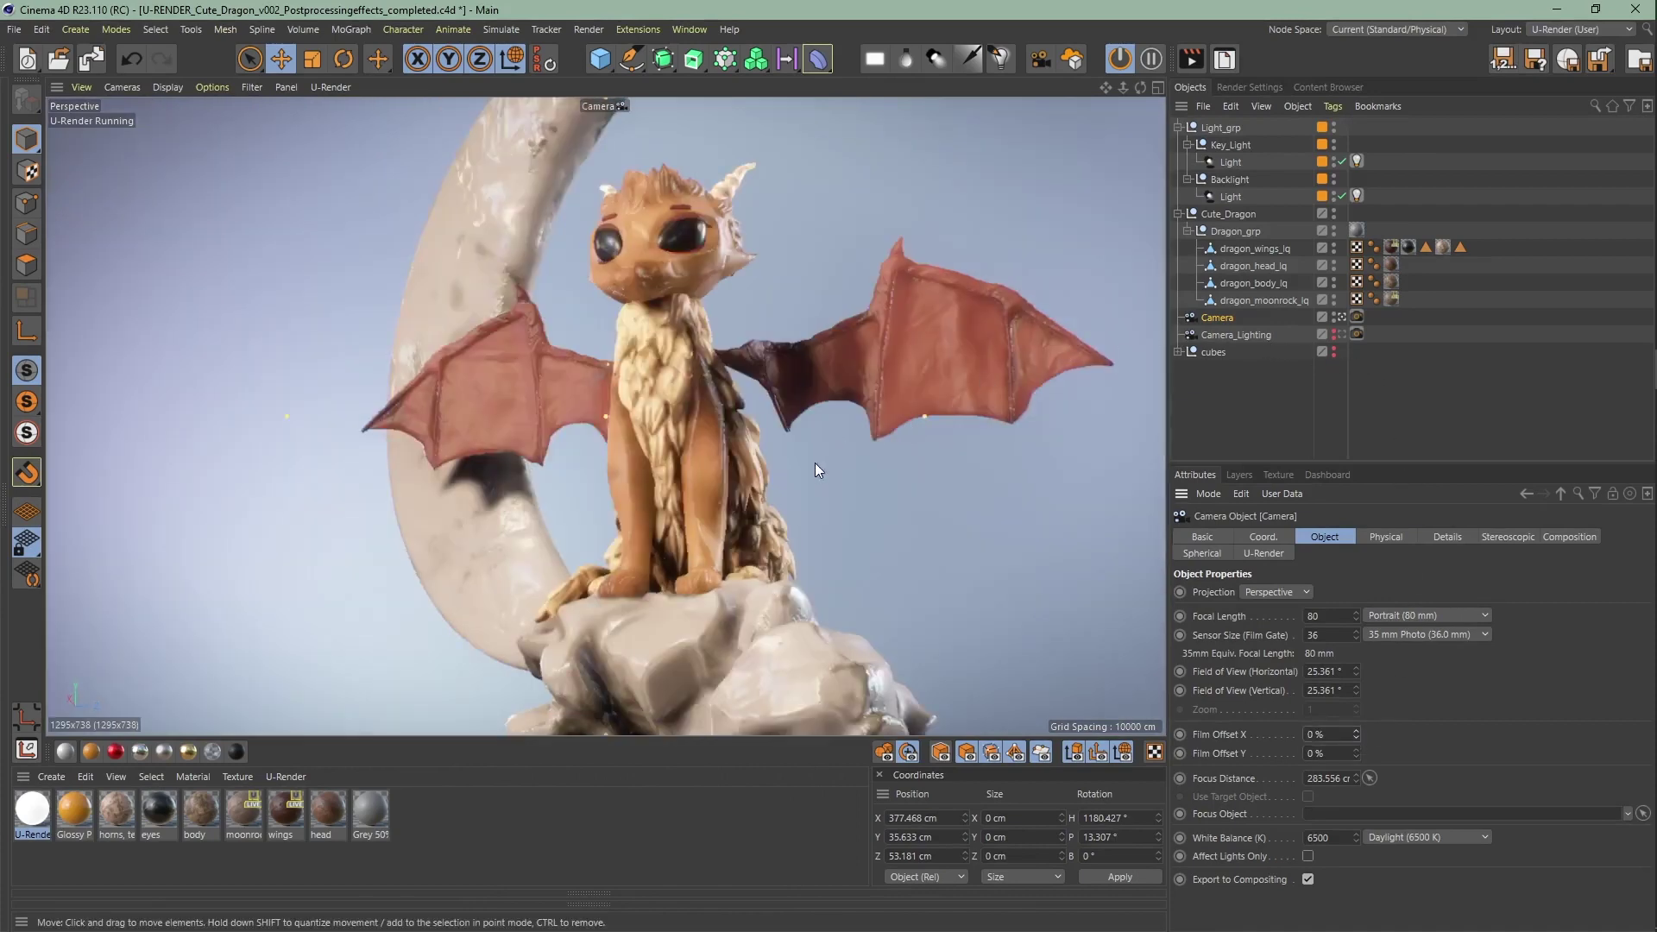
pyautogui.scroll(2, 874, 439)
pyautogui.keyDown('alt'); pyautogui.moveTo(874, 438); pyautogui.dragTo(885, 497, button='middle'); pyautogui.keyUp('alt')
pyautogui.scroll(1, 886, 497)
# Add a Protection tag to the Camera and show its coordinate values.
pyautogui.rightClick(1220, 320)
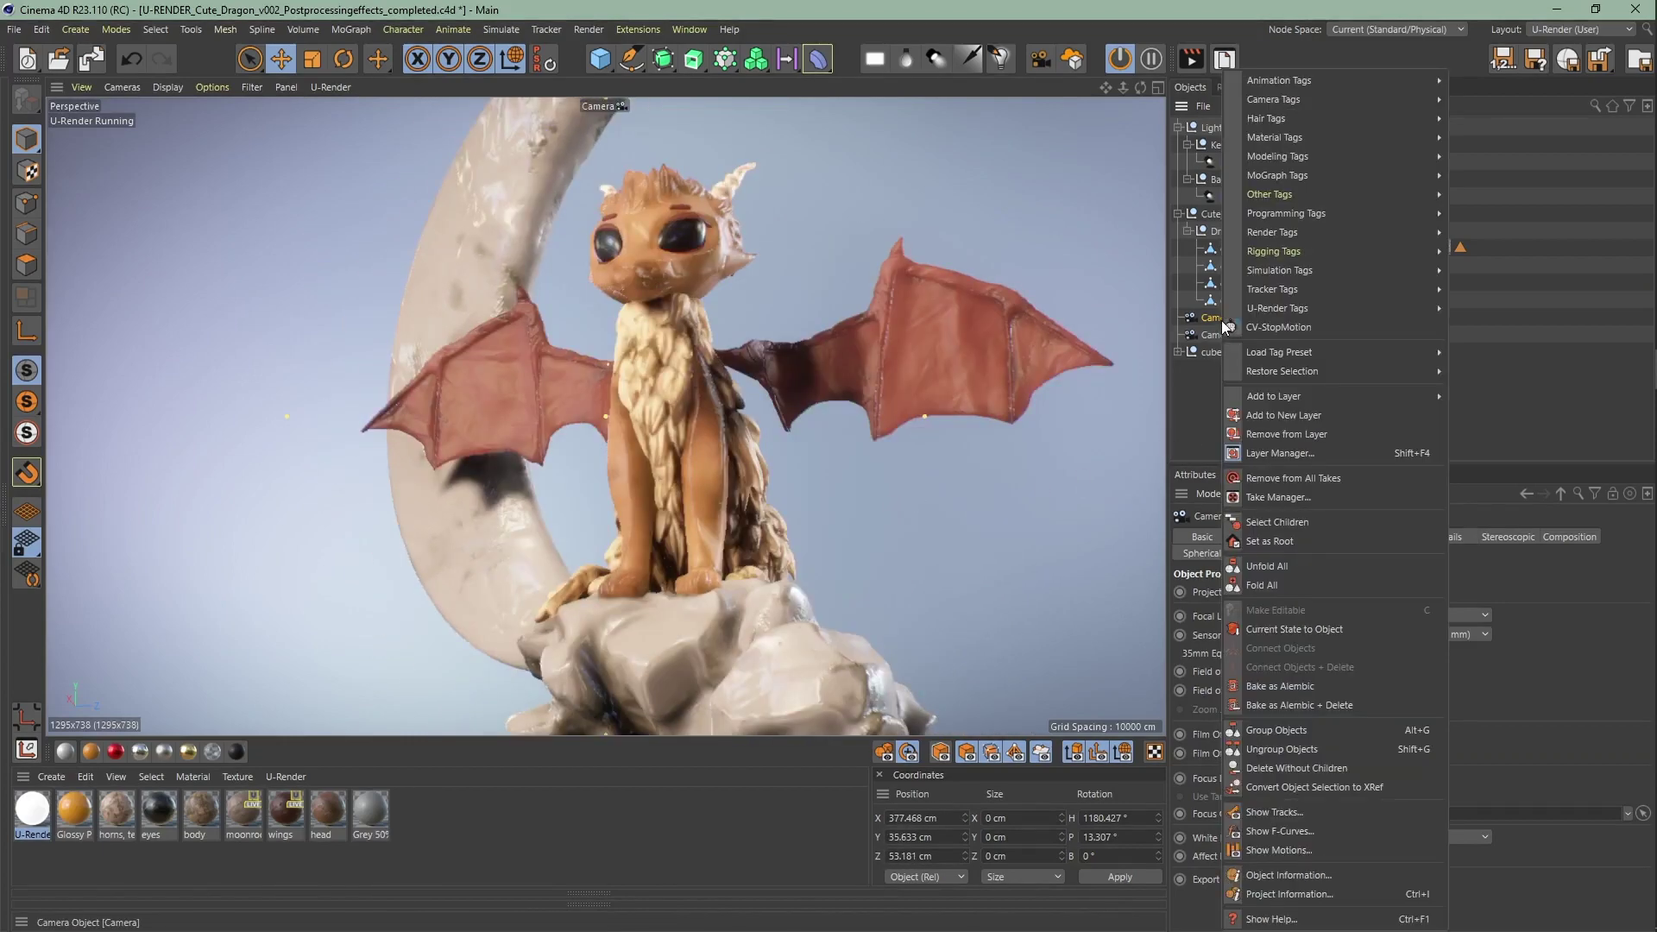
pyautogui.moveTo(1303, 250)
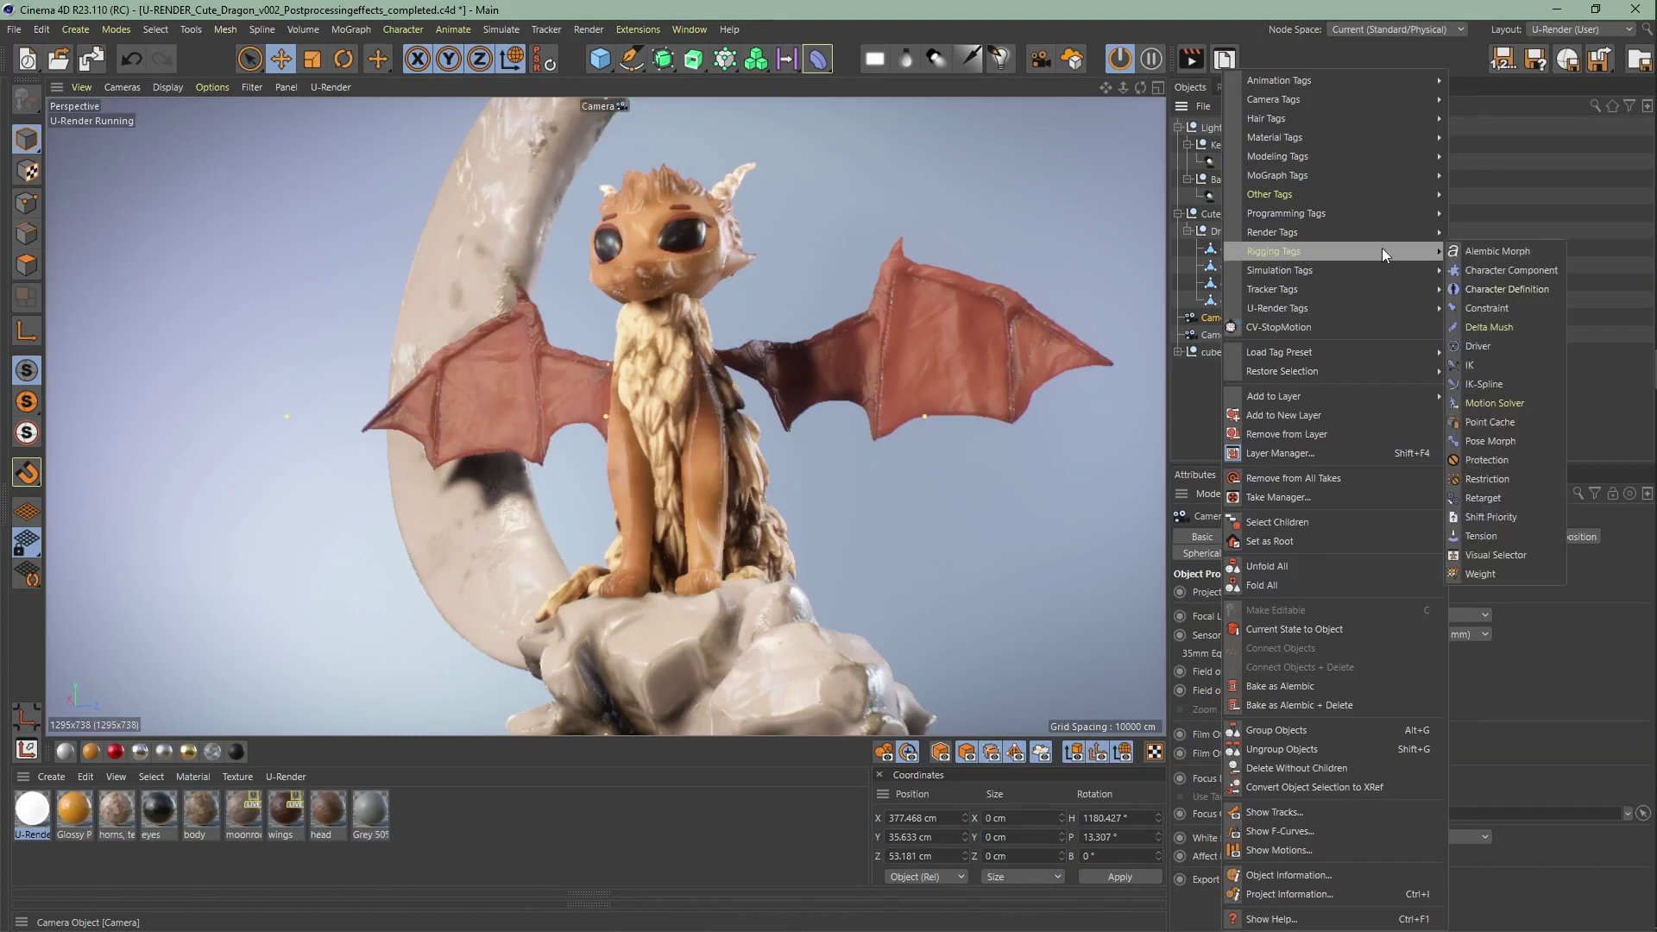
pyautogui.click(1525, 460)
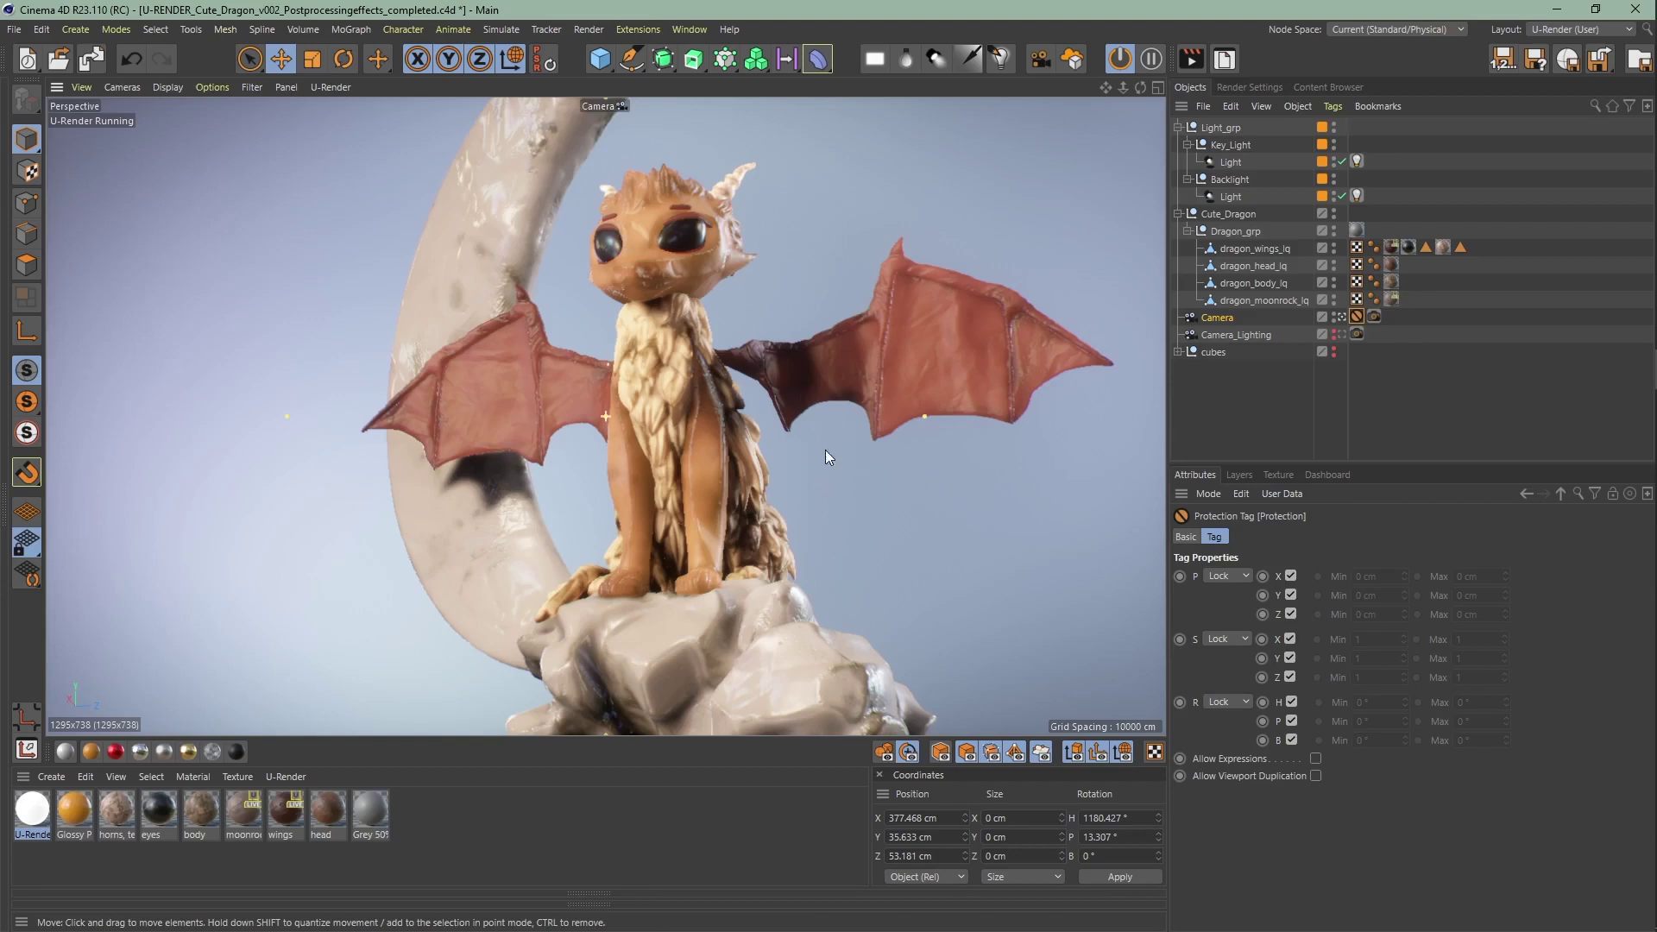
pyautogui.click(1230, 316)
pyautogui.click(1256, 537)
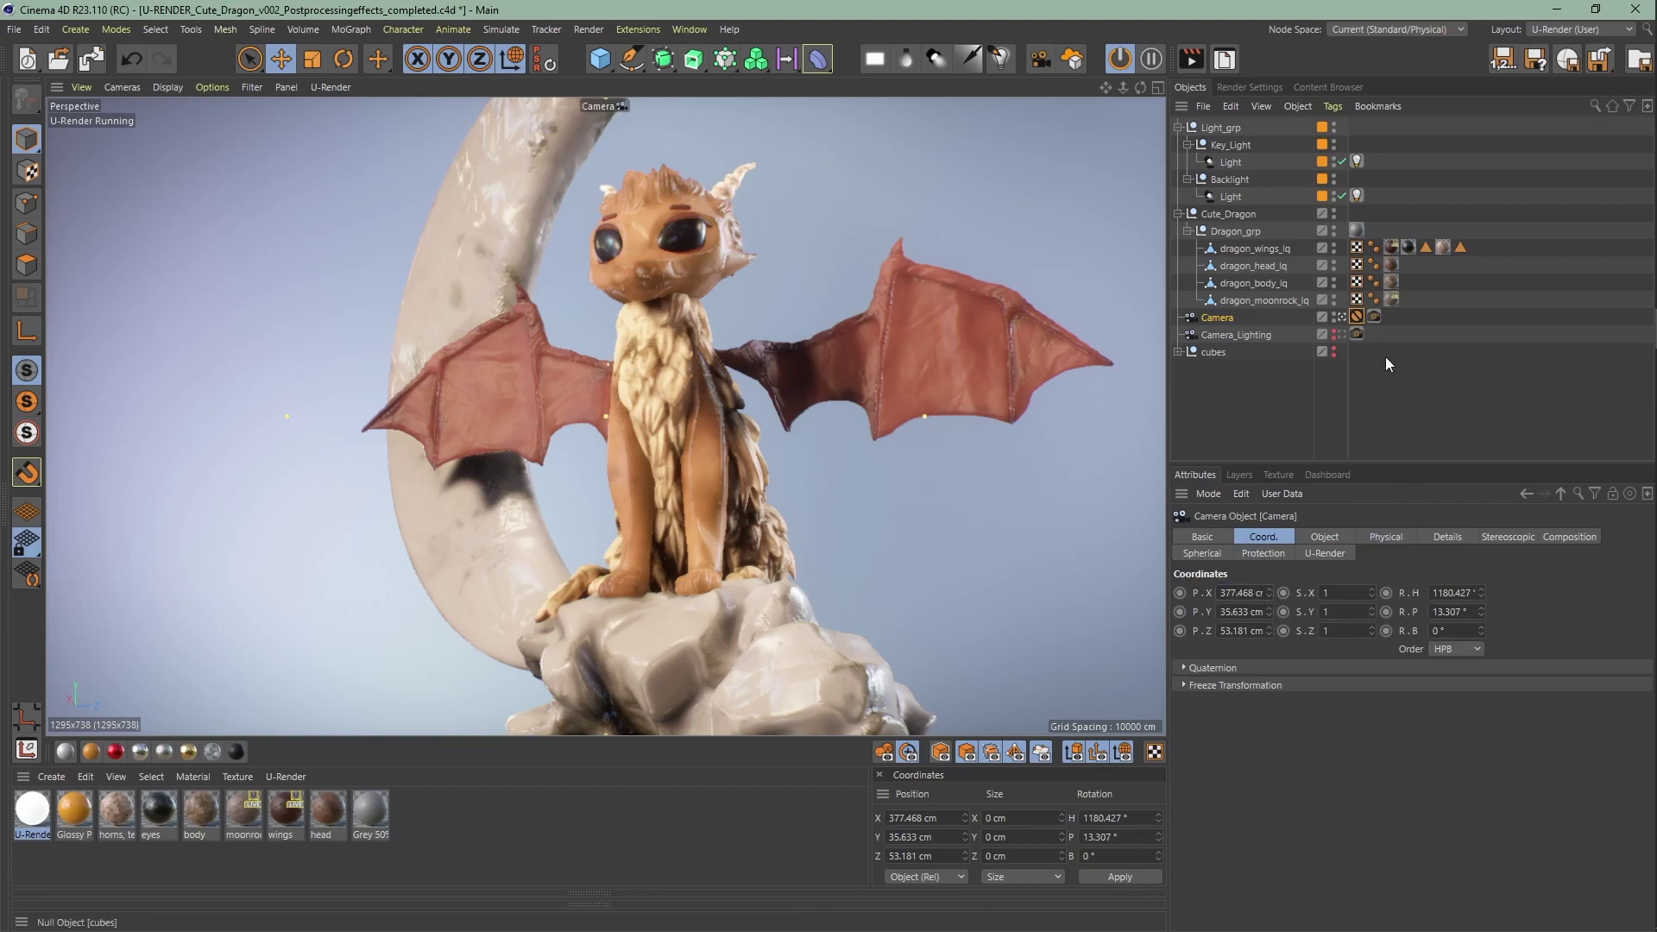
# Enable Depth of Field in the U-RENDER effects and show the Camera's U-Render tag settings.
pyautogui.click(1229, 86)
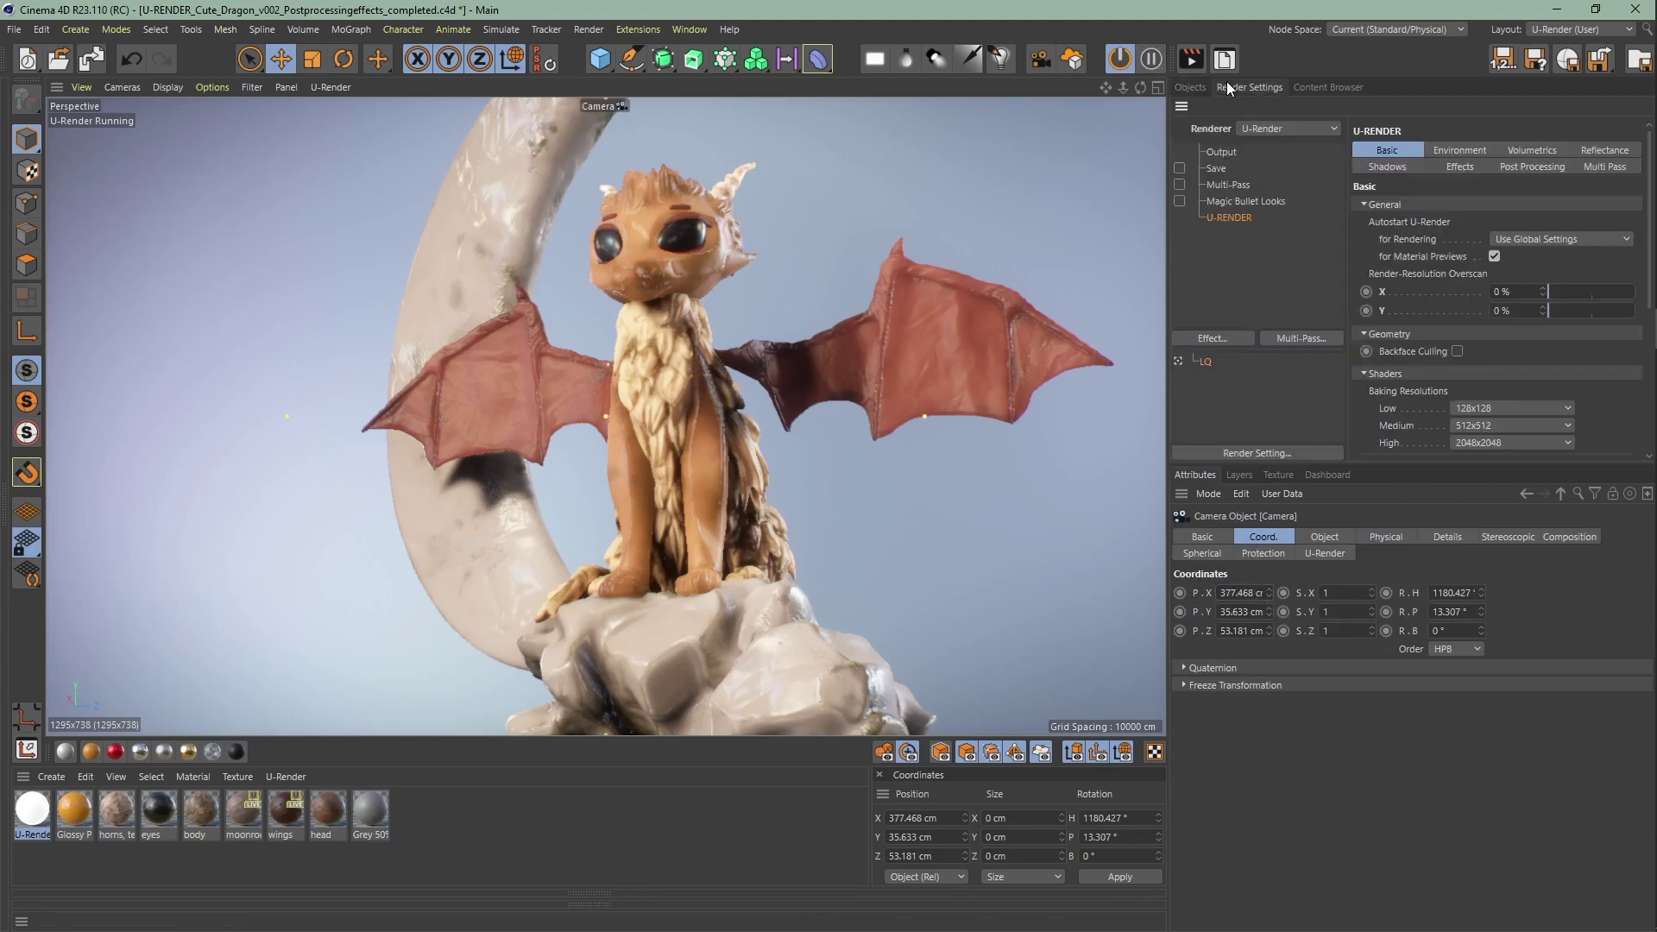
pyautogui.click(1449, 169)
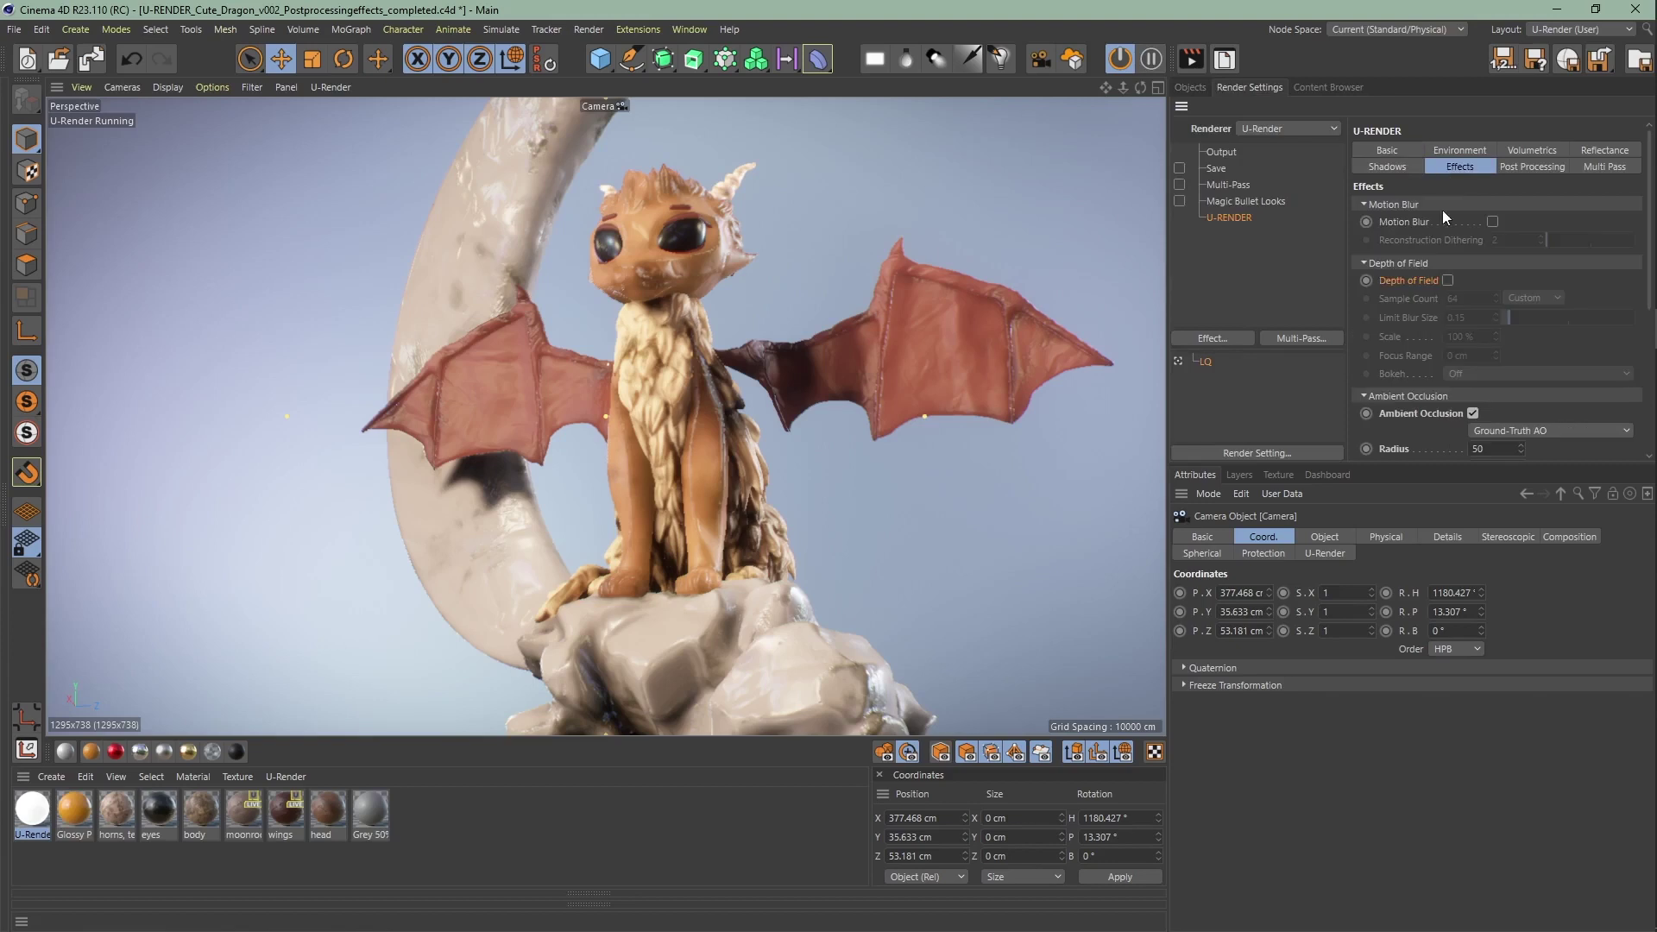
pyautogui.click(1451, 280)
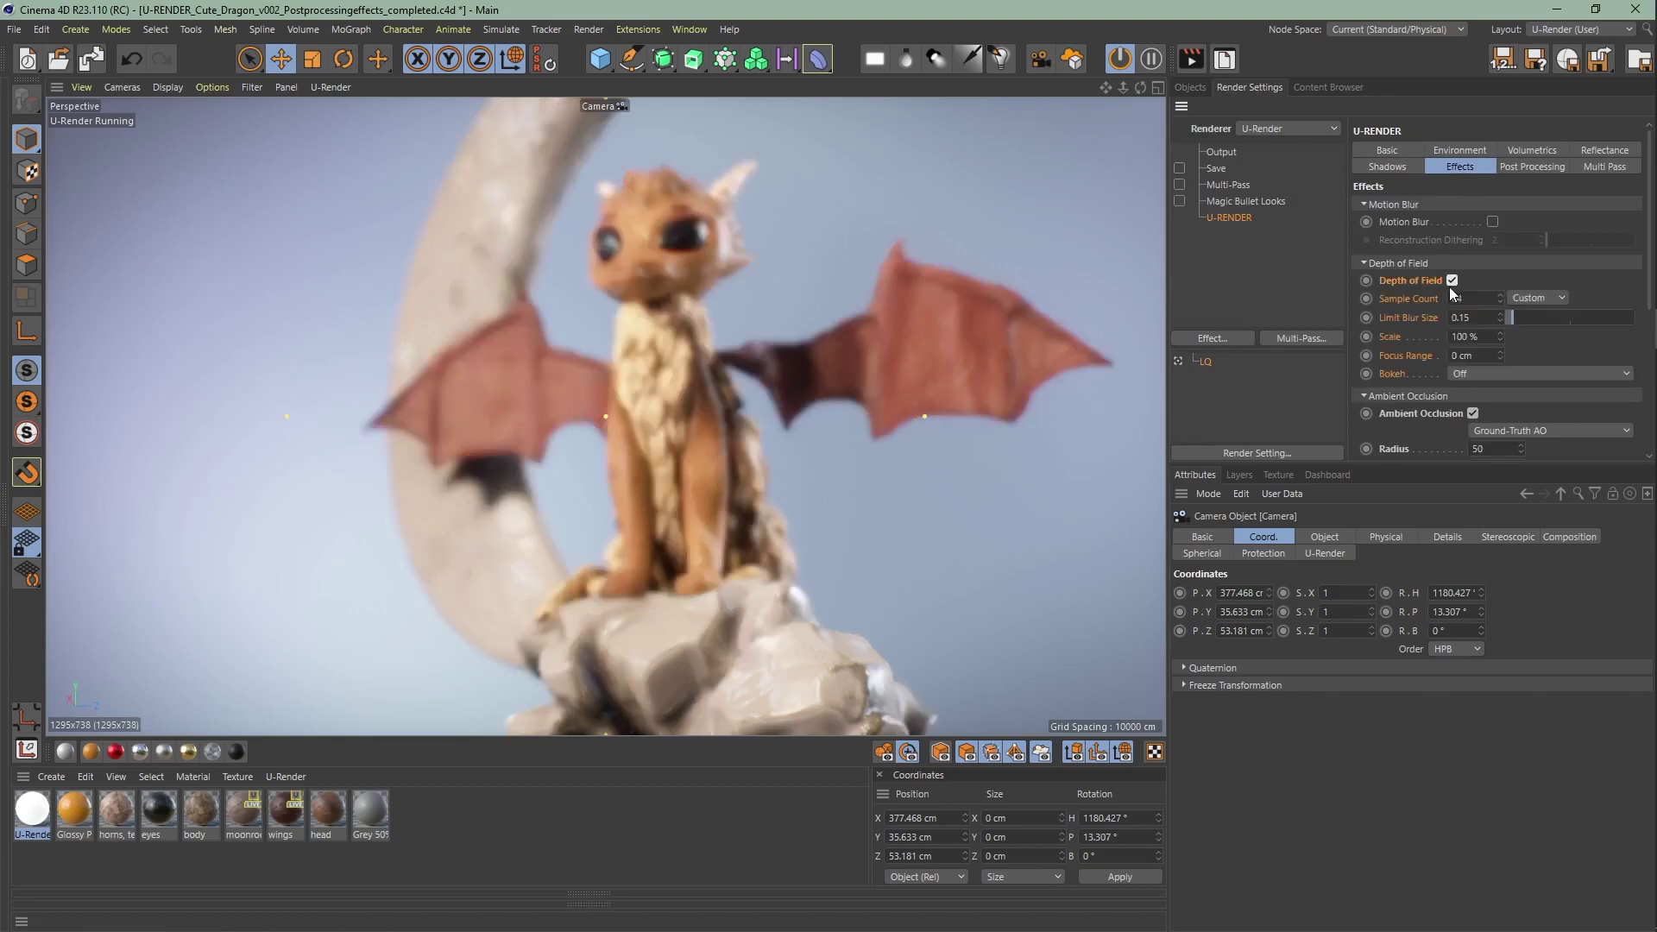
pyautogui.click(1191, 86)
pyautogui.click(1373, 317)
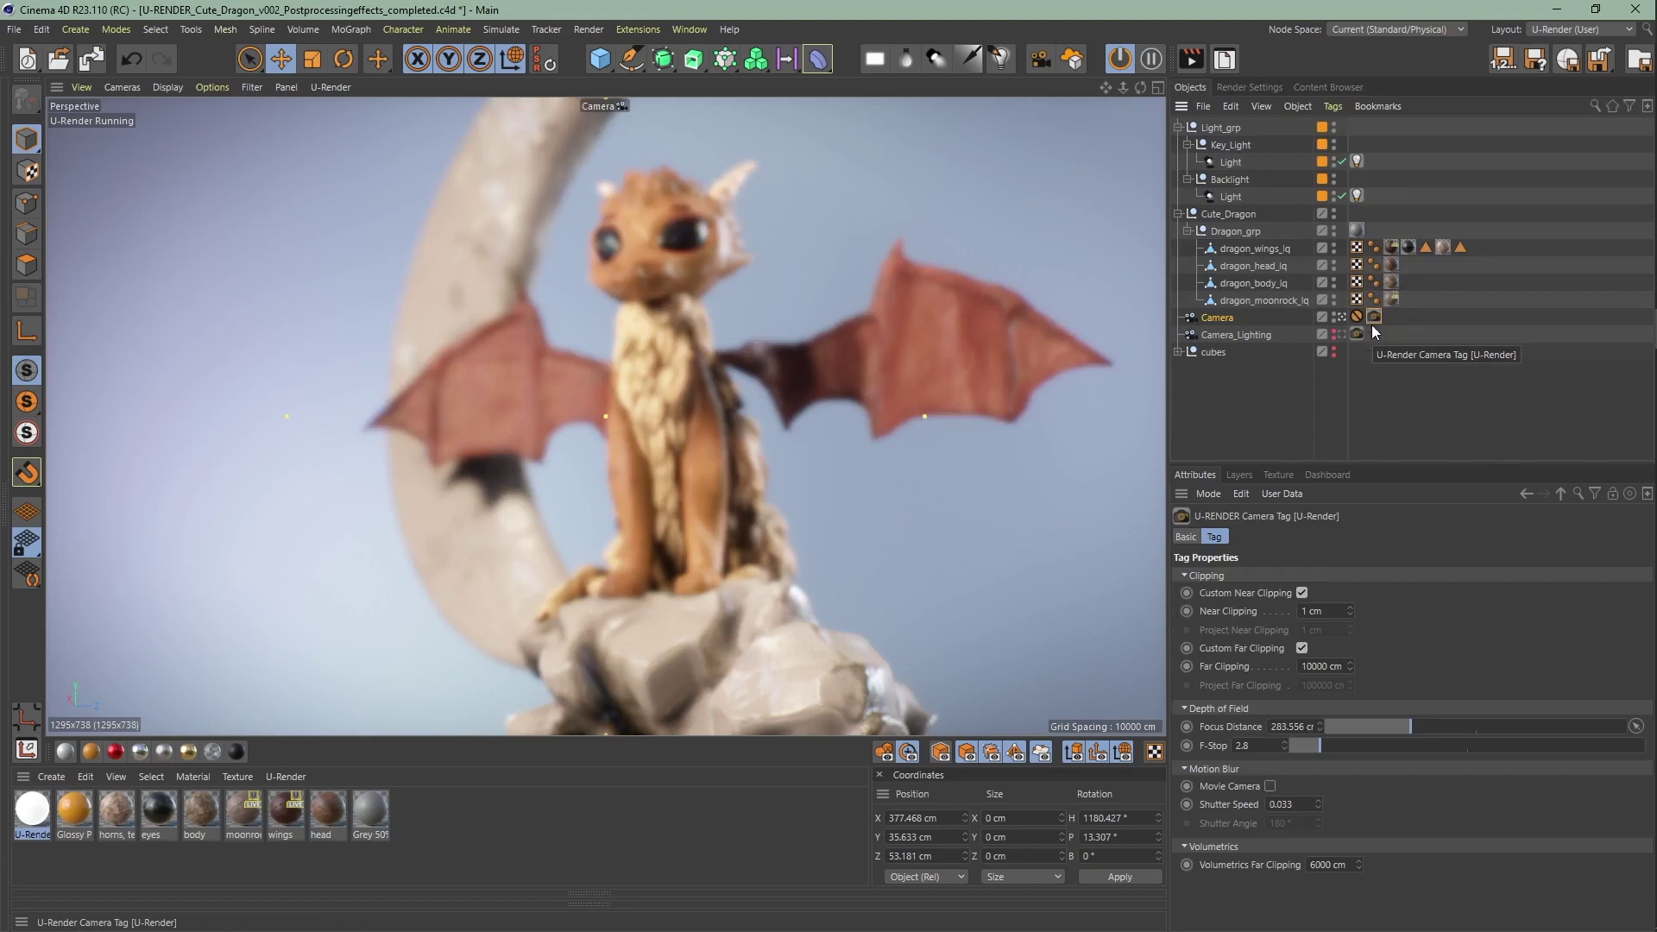
# Pull the focus distance closer to the camera, viewing the scene in two side-by-side views.
pyautogui.click(1259, 89)
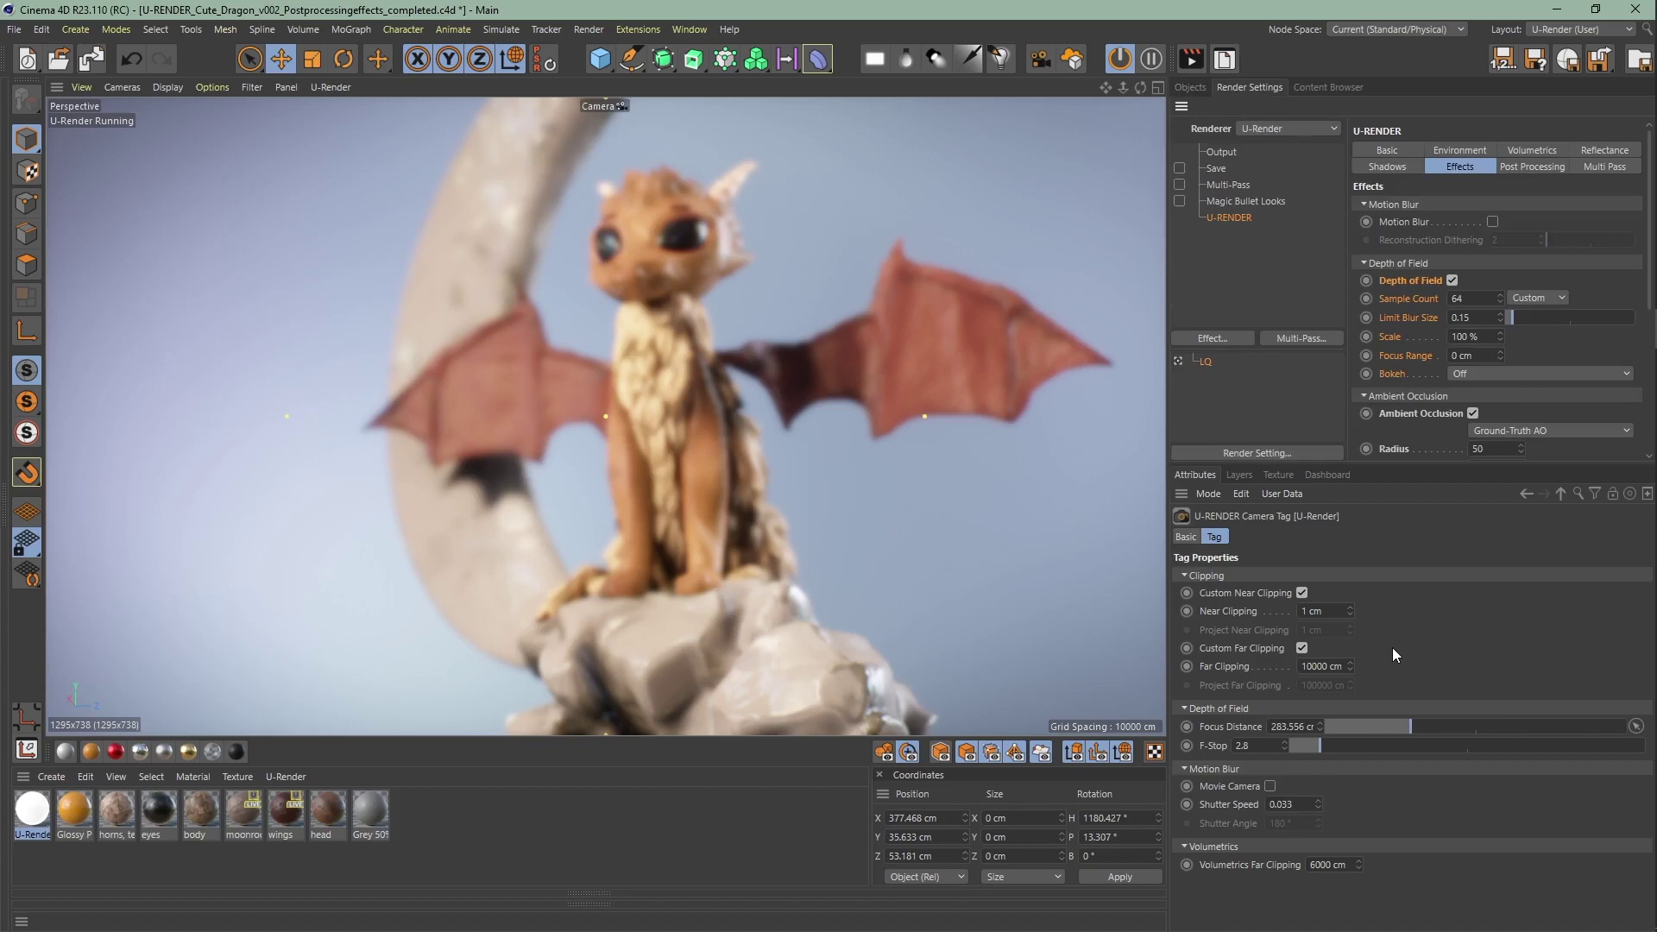
pyautogui.moveTo(1364, 727); pyautogui.dragTo(1476, 731)
pyautogui.middleClick(790, 499)
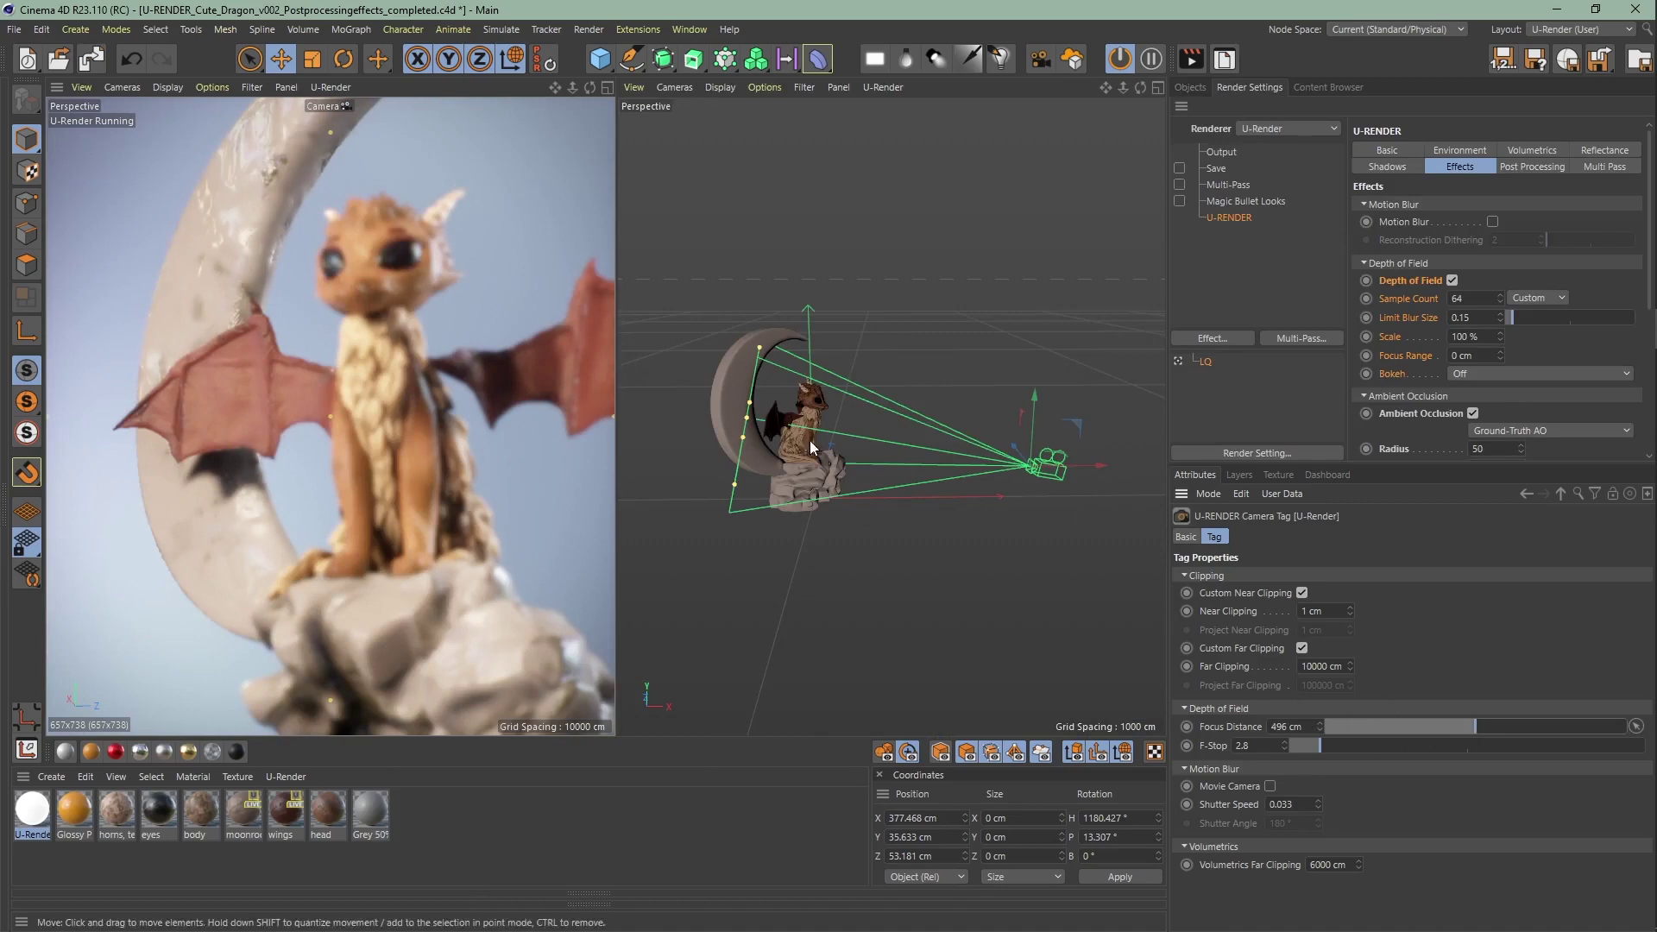
pyautogui.moveTo(754, 430); pyautogui.dragTo(924, 453)
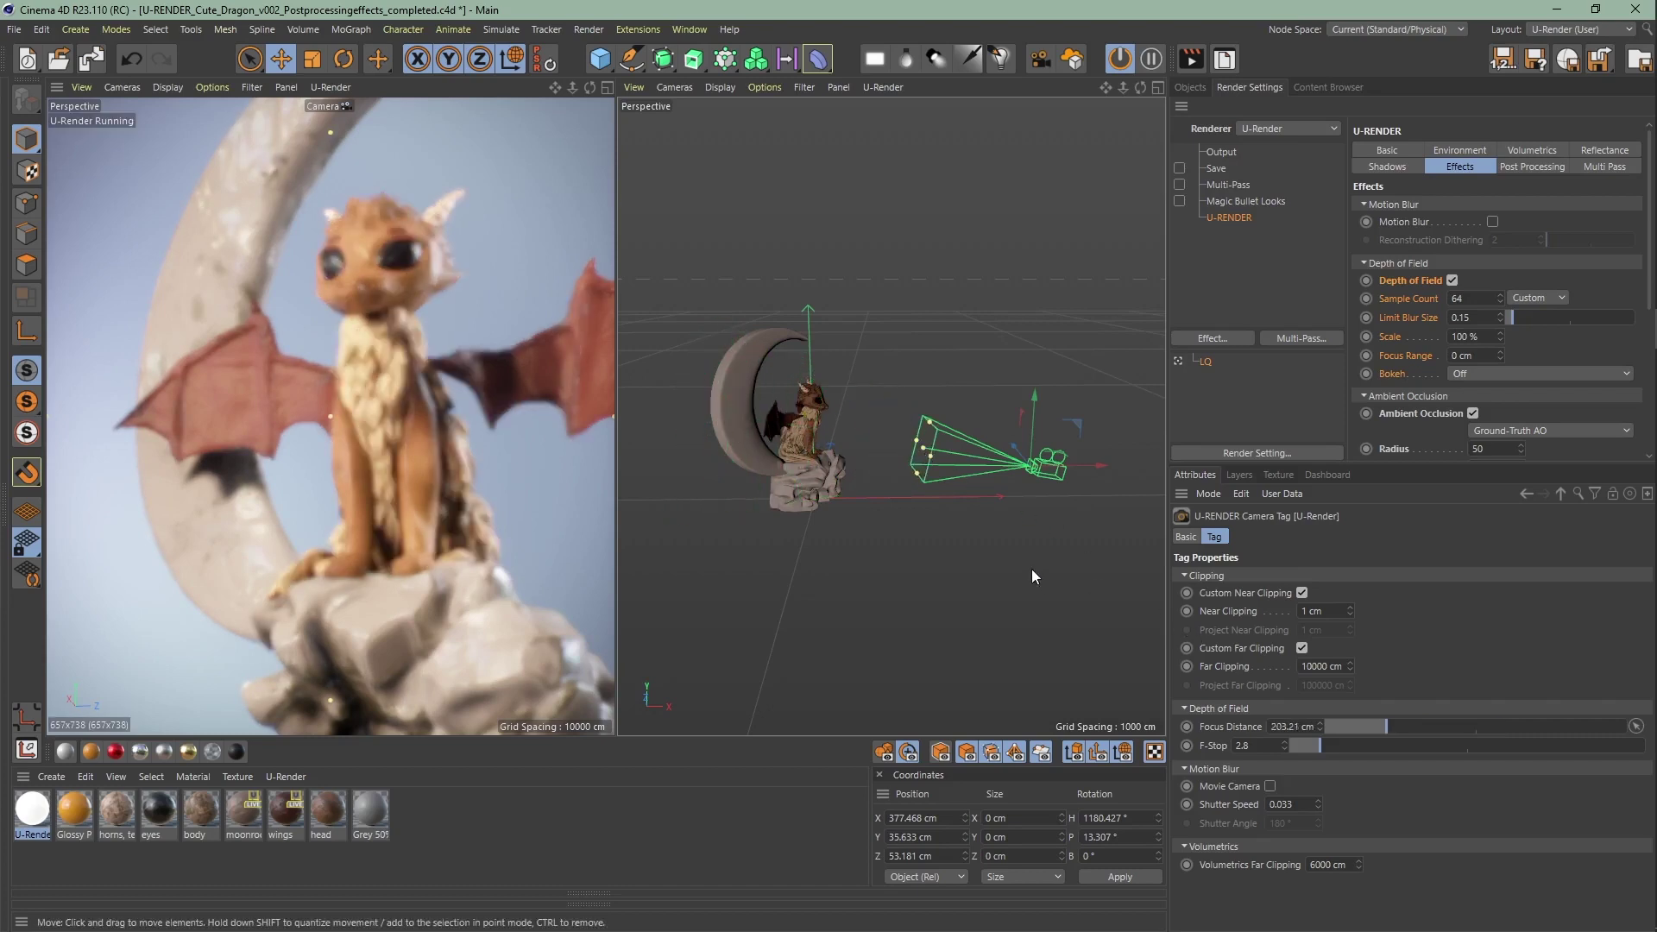
# Pick focus on the dragon's face and the moon, lower F-Stop to 1.7, and maximize the render view.
pyautogui.click(1636, 726)
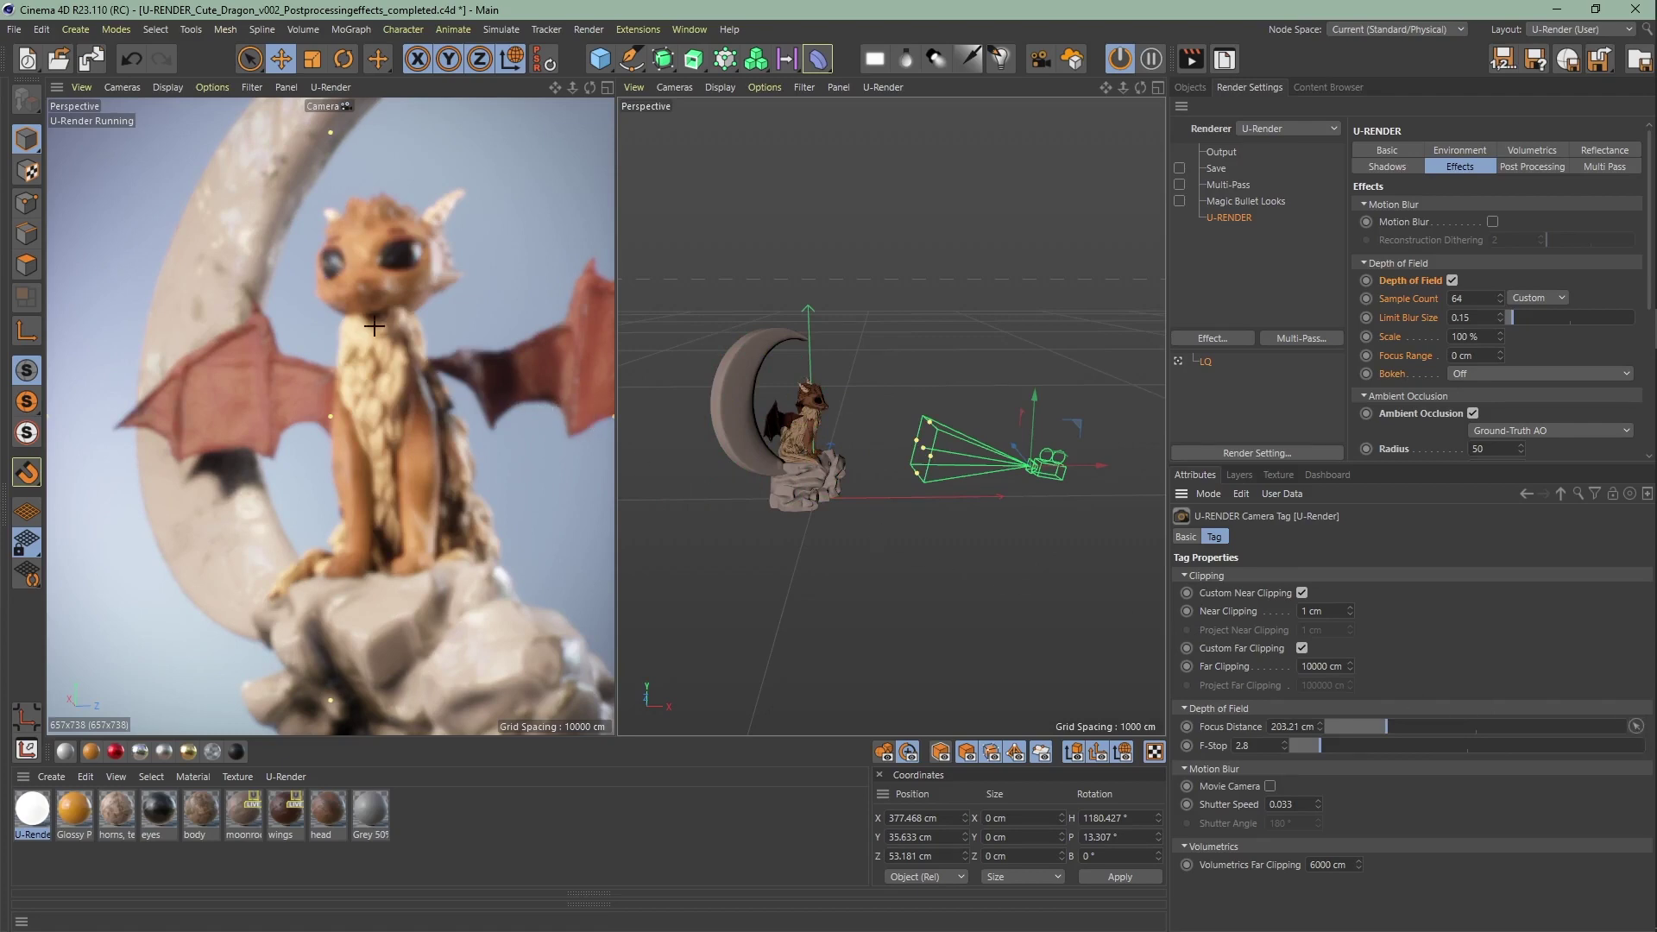
pyautogui.click(361, 271)
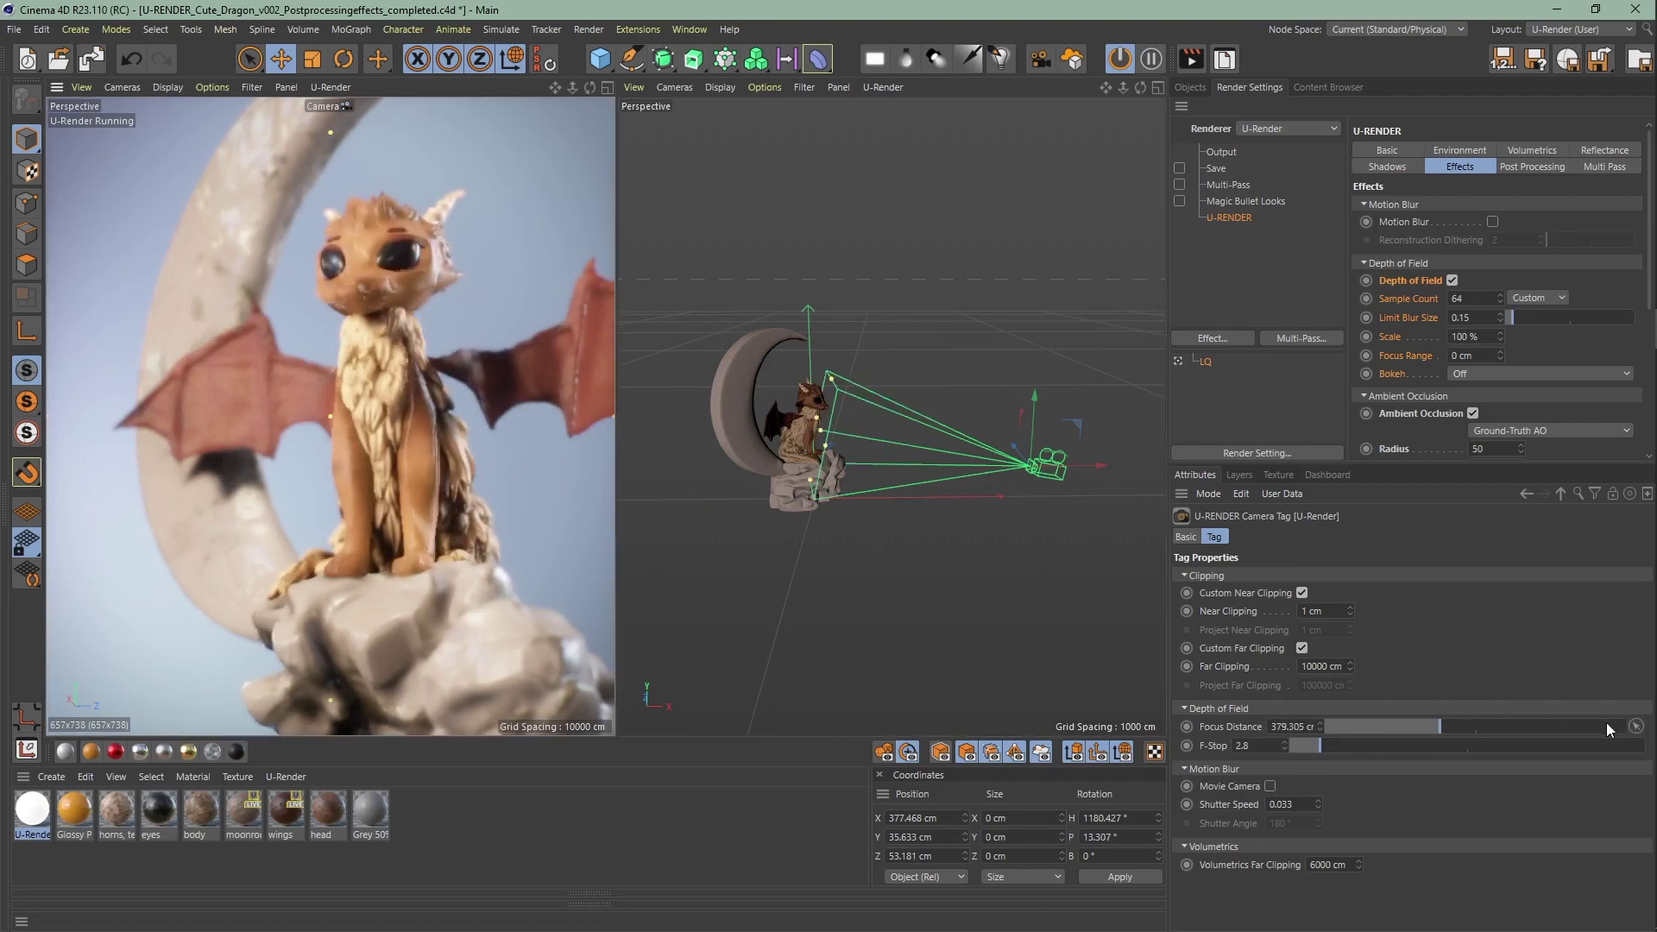
pyautogui.click(1636, 726)
pyautogui.click(226, 225)
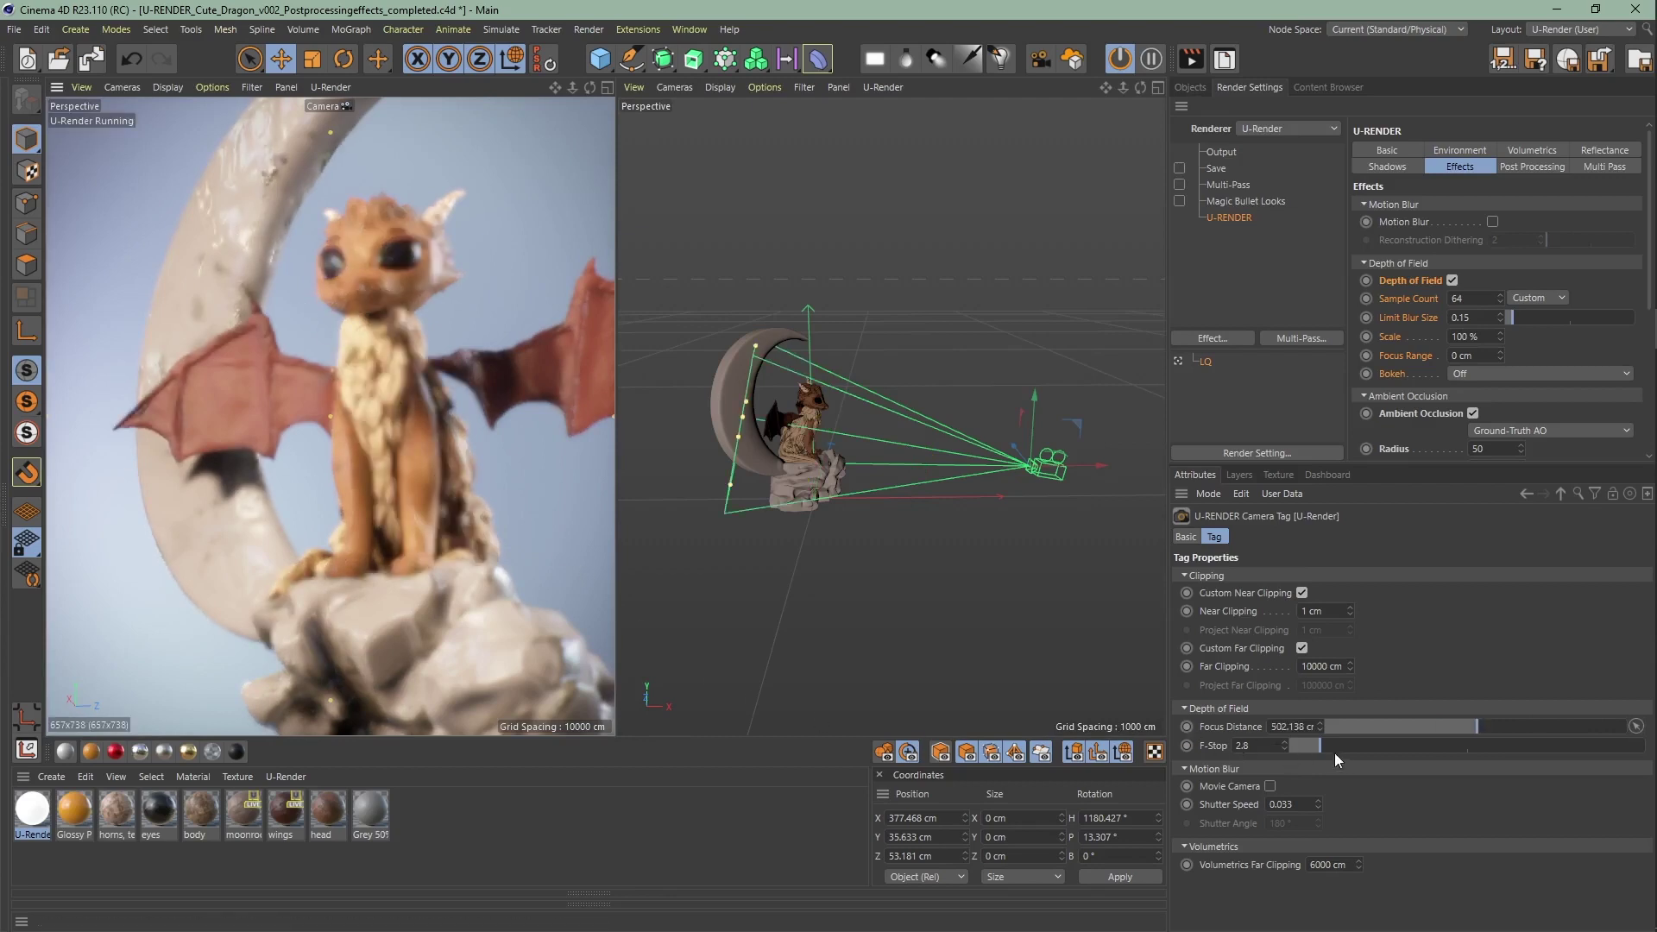
pyautogui.moveTo(1313, 747); pyautogui.dragTo(1365, 753)
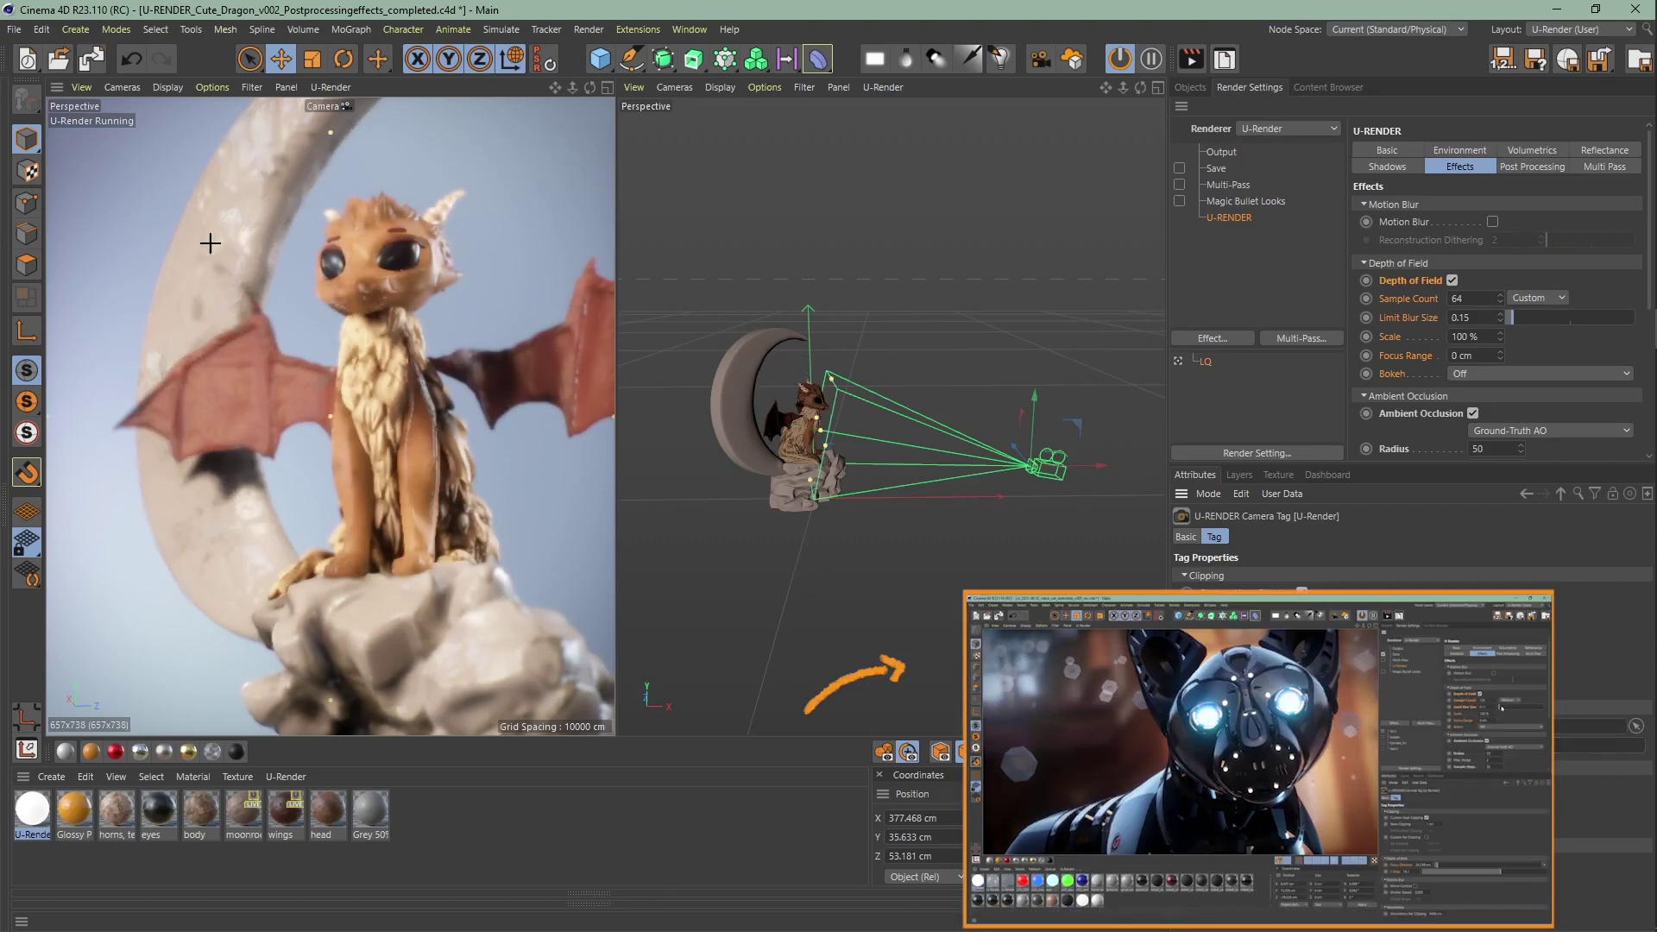
pyautogui.middleClick(425, 376)
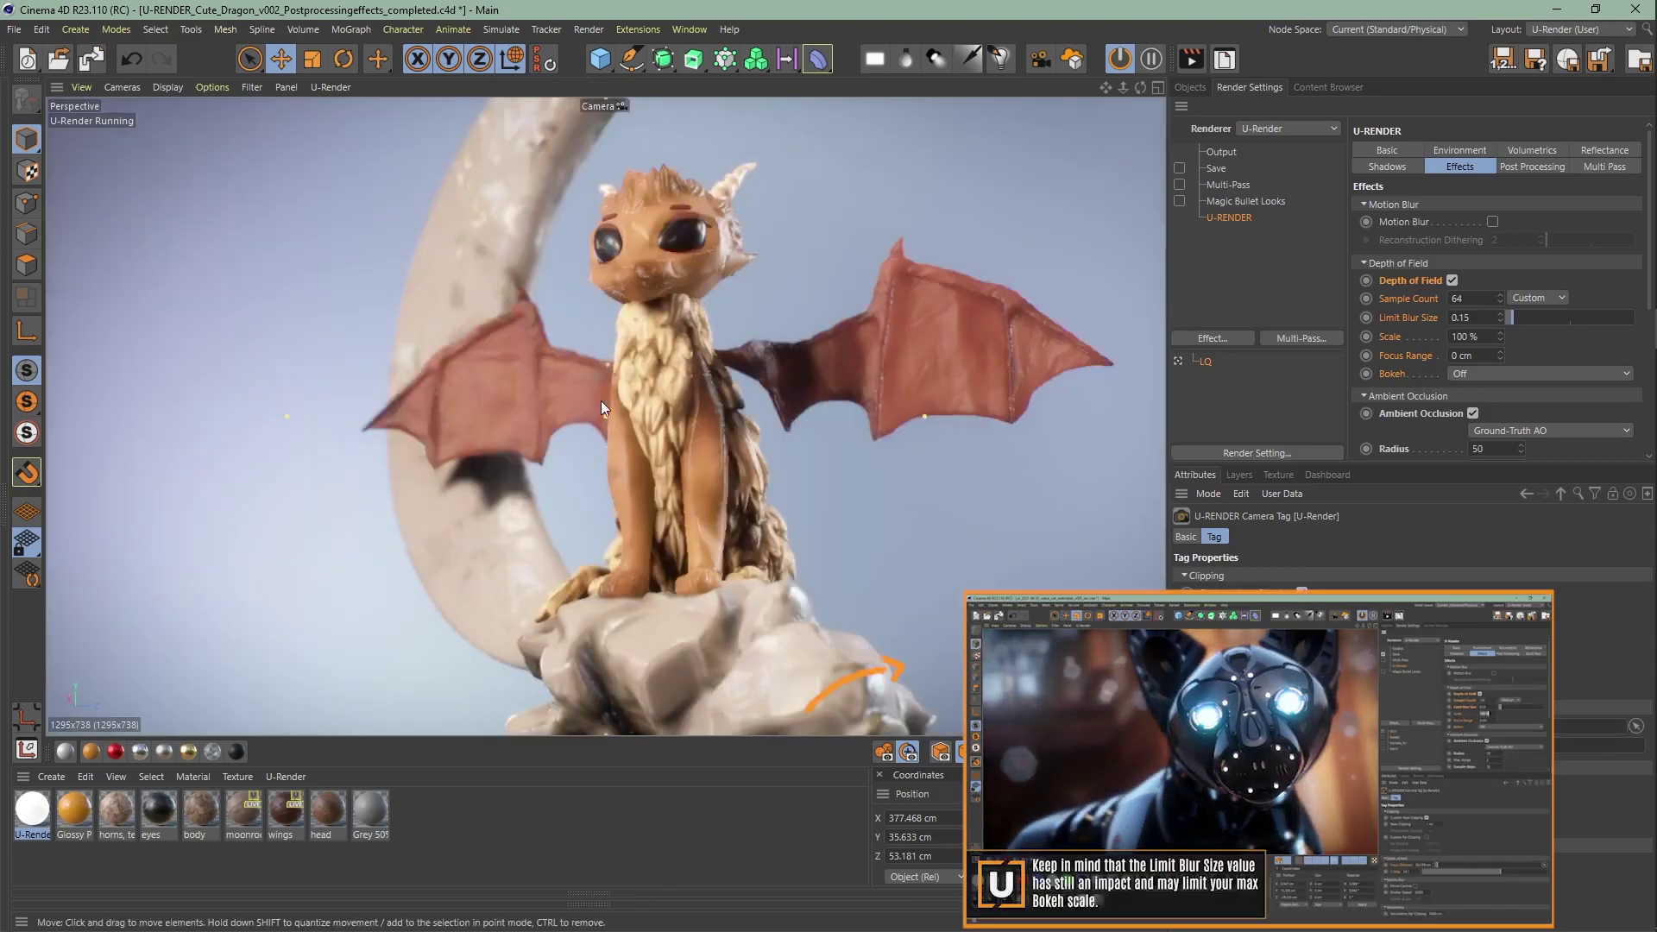
# Make the cubes object visible in the render and pick focus on the dragon.
pyautogui.click(1188, 86)
pyautogui.click(1334, 351)
pyautogui.click(1243, 88)
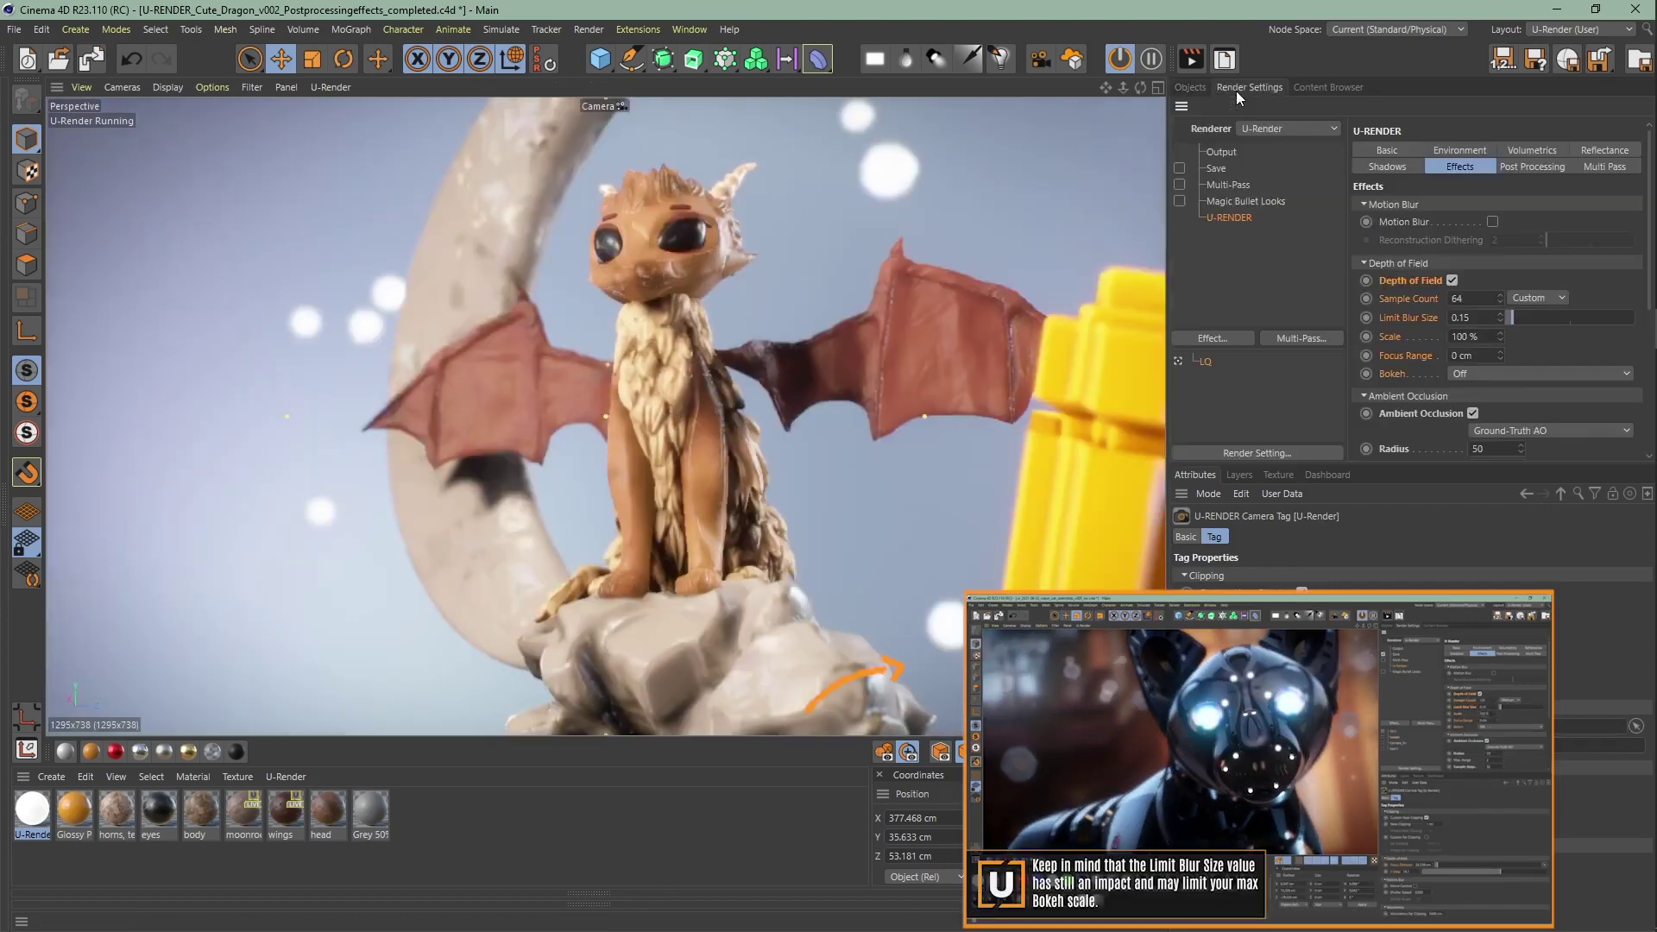
pyautogui.click(1636, 726)
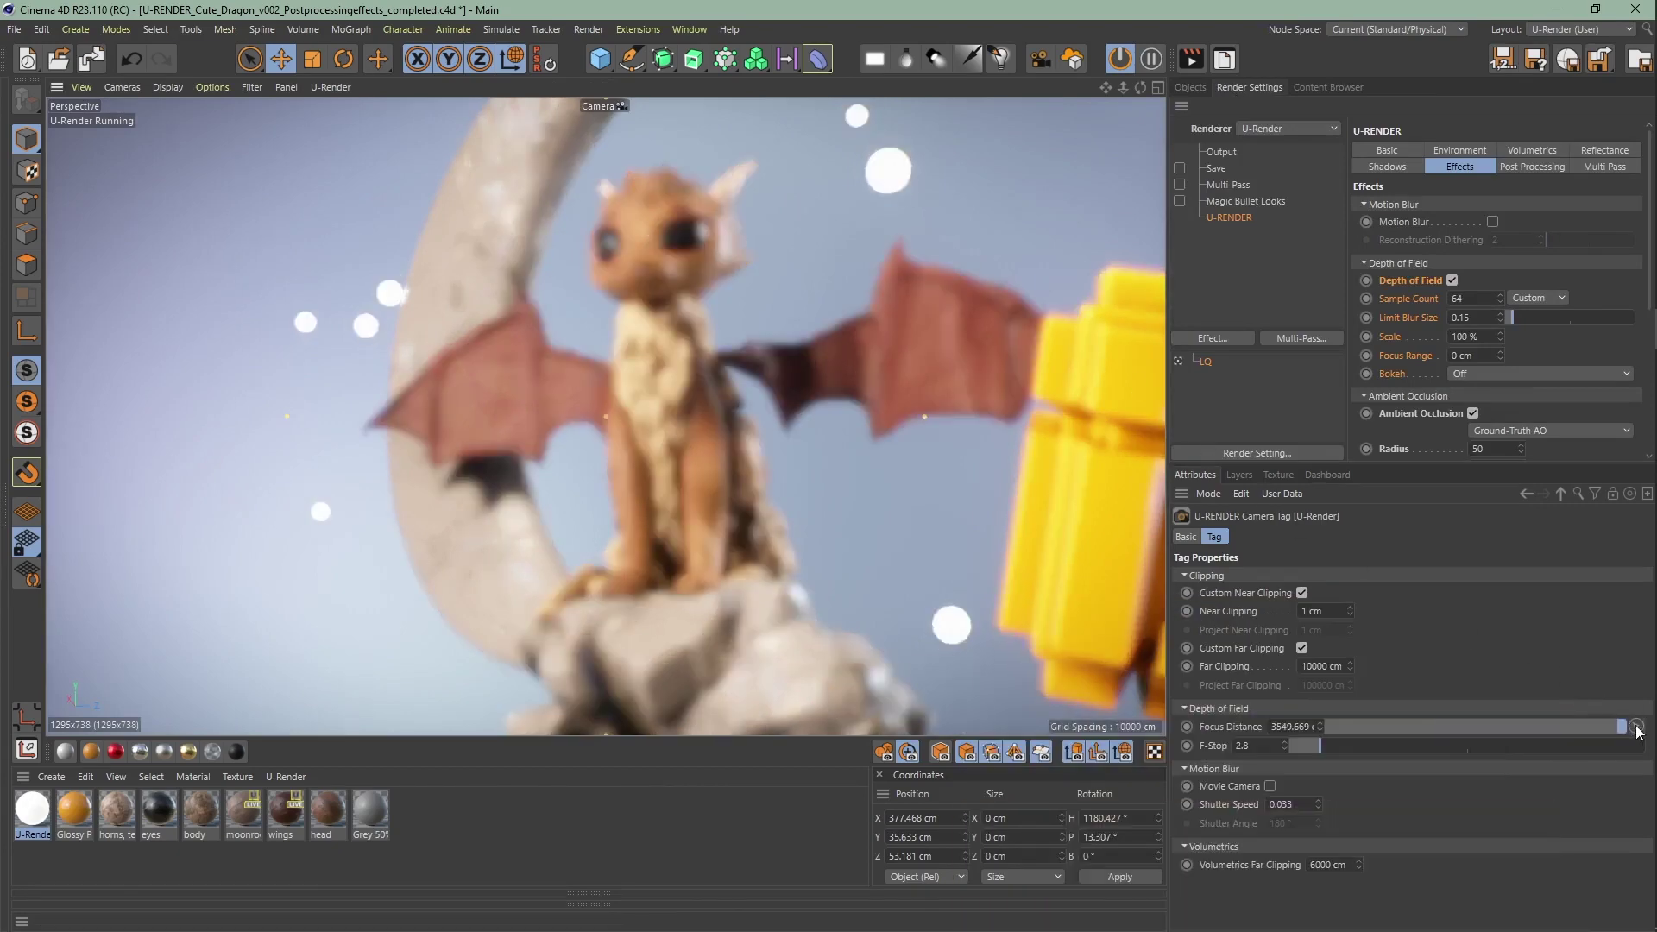
pyautogui.click(662, 264)
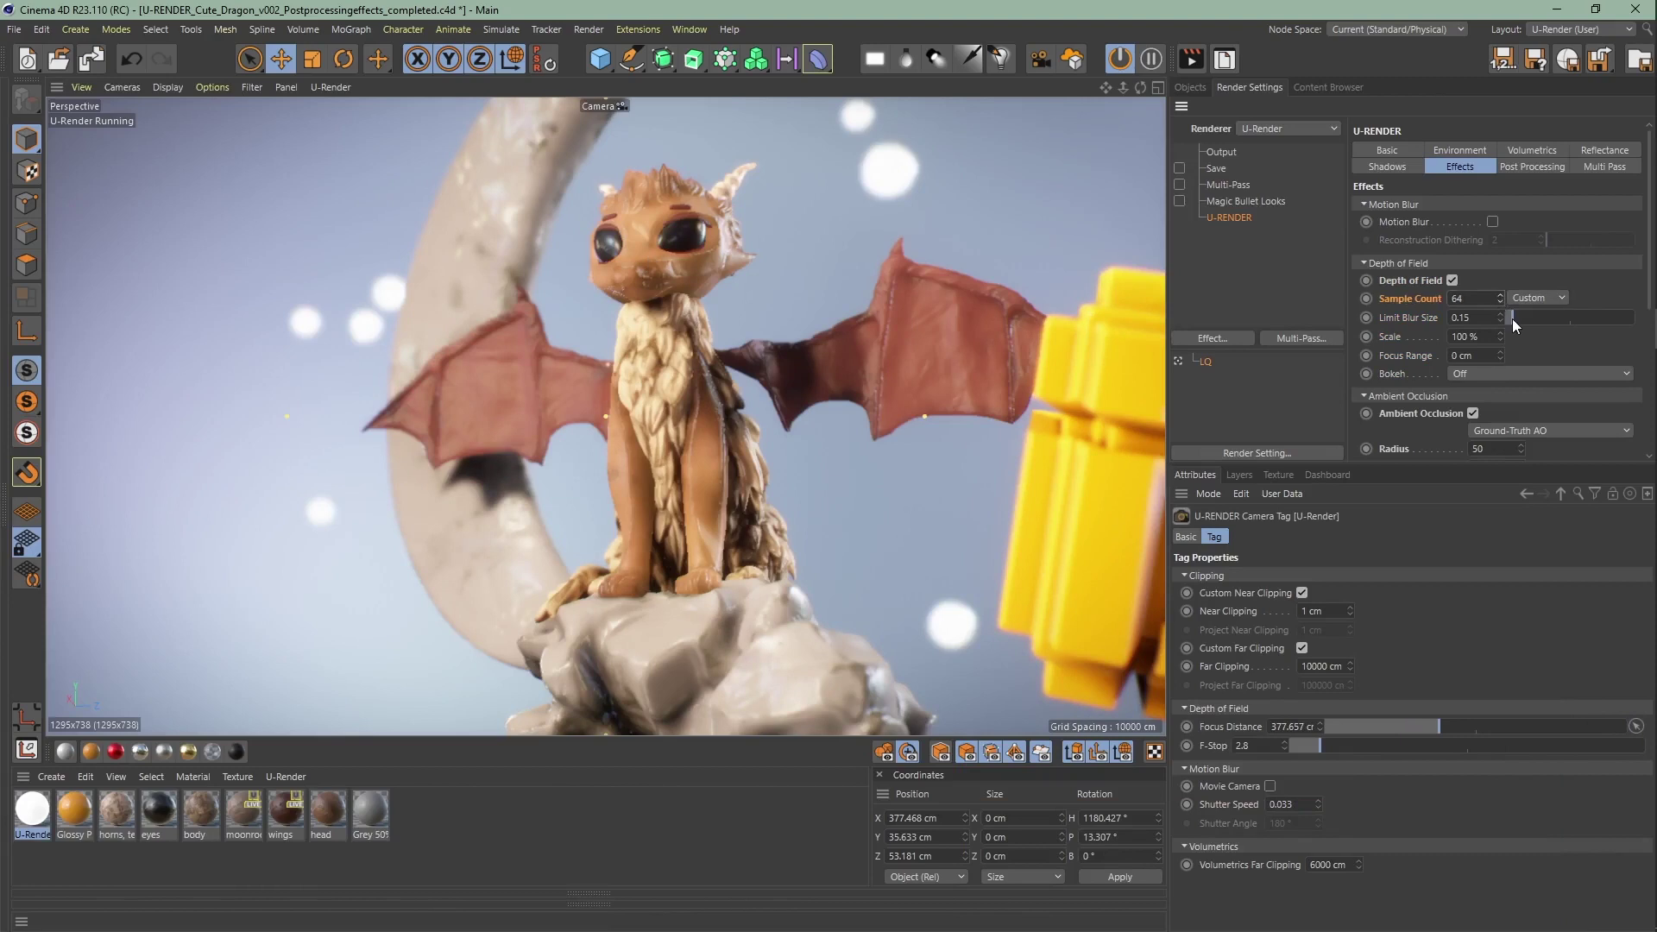
# Raise Limit Blur Size to 0.34 and test a Scale of 50% before restoring 100%.
pyautogui.moveTo(1513, 319); pyautogui.dragTo(1541, 319)
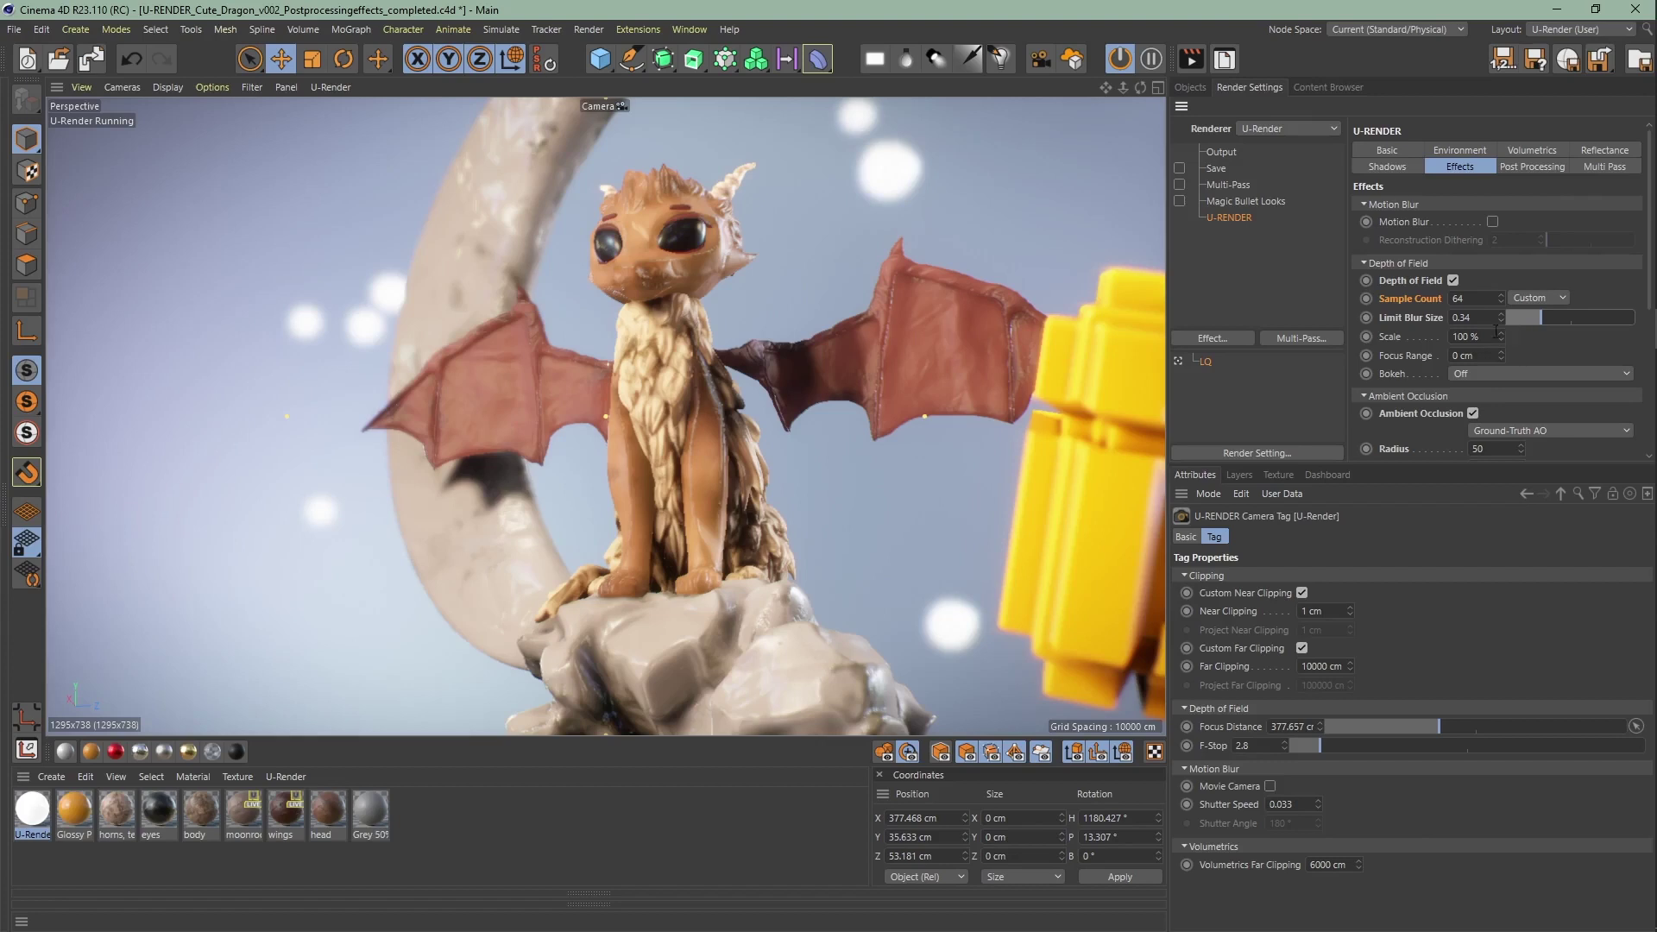
pyautogui.click(1489, 336)
pyautogui.write('50')
pyautogui.press('Return')
pyautogui.click(1489, 336)
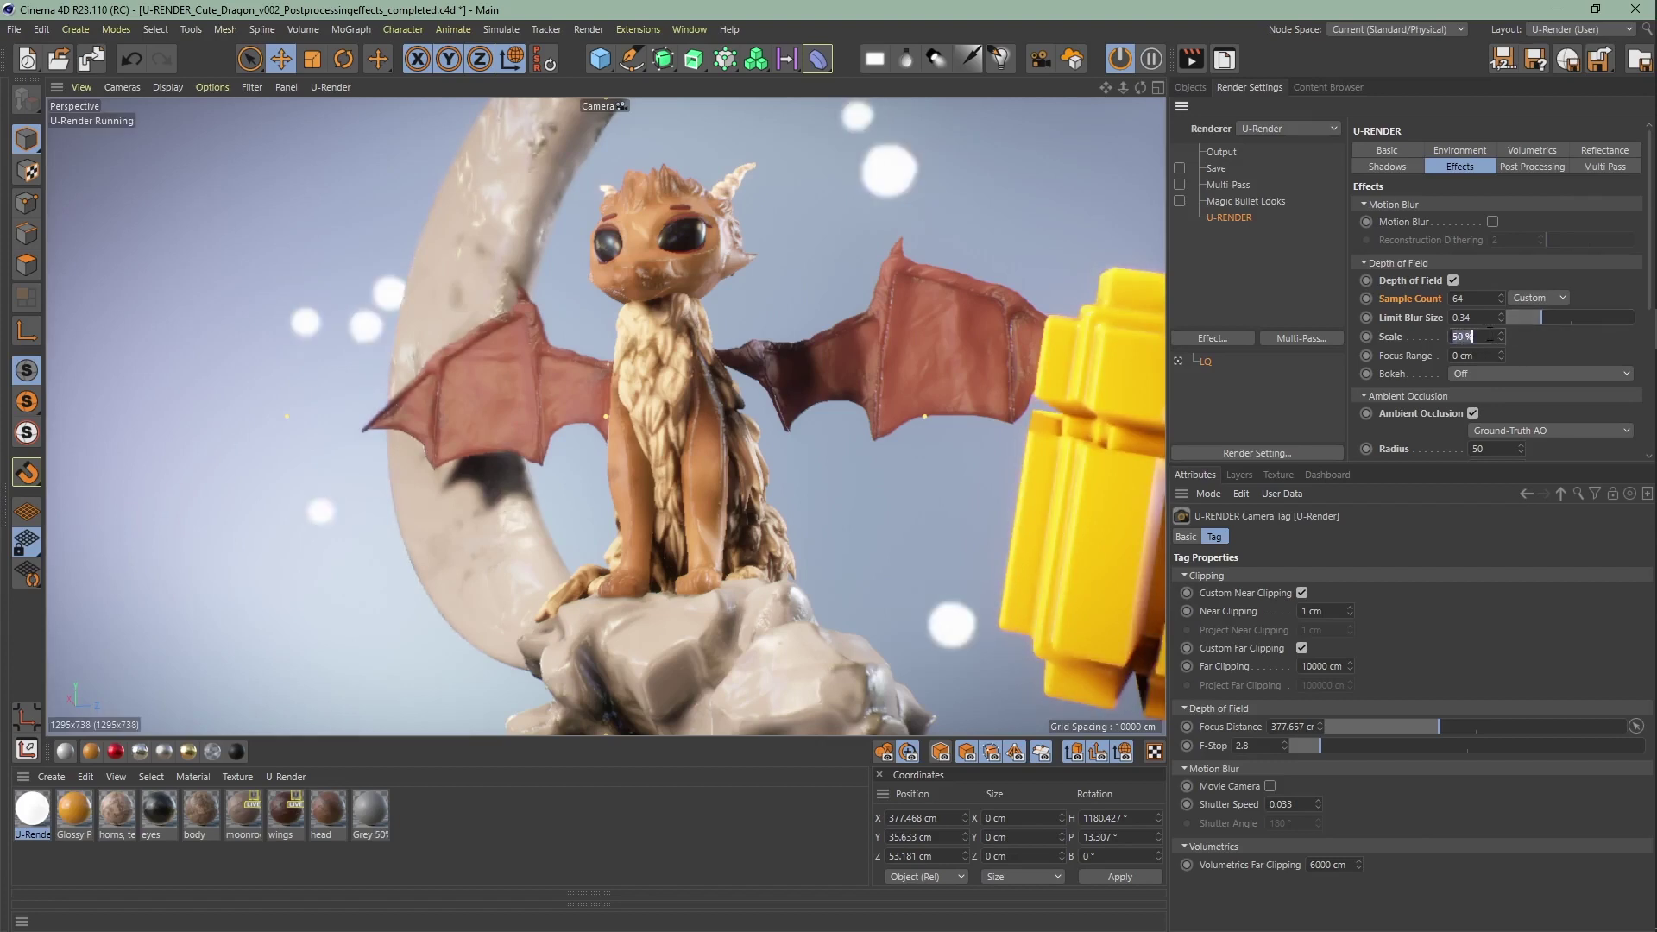
pyautogui.write('100')
pyautogui.press('Return')
# Try Focus Range values of 50, 150 and 250 cm, reset to 0, and switch bokeh to Fast.
pyautogui.click(1496, 355)
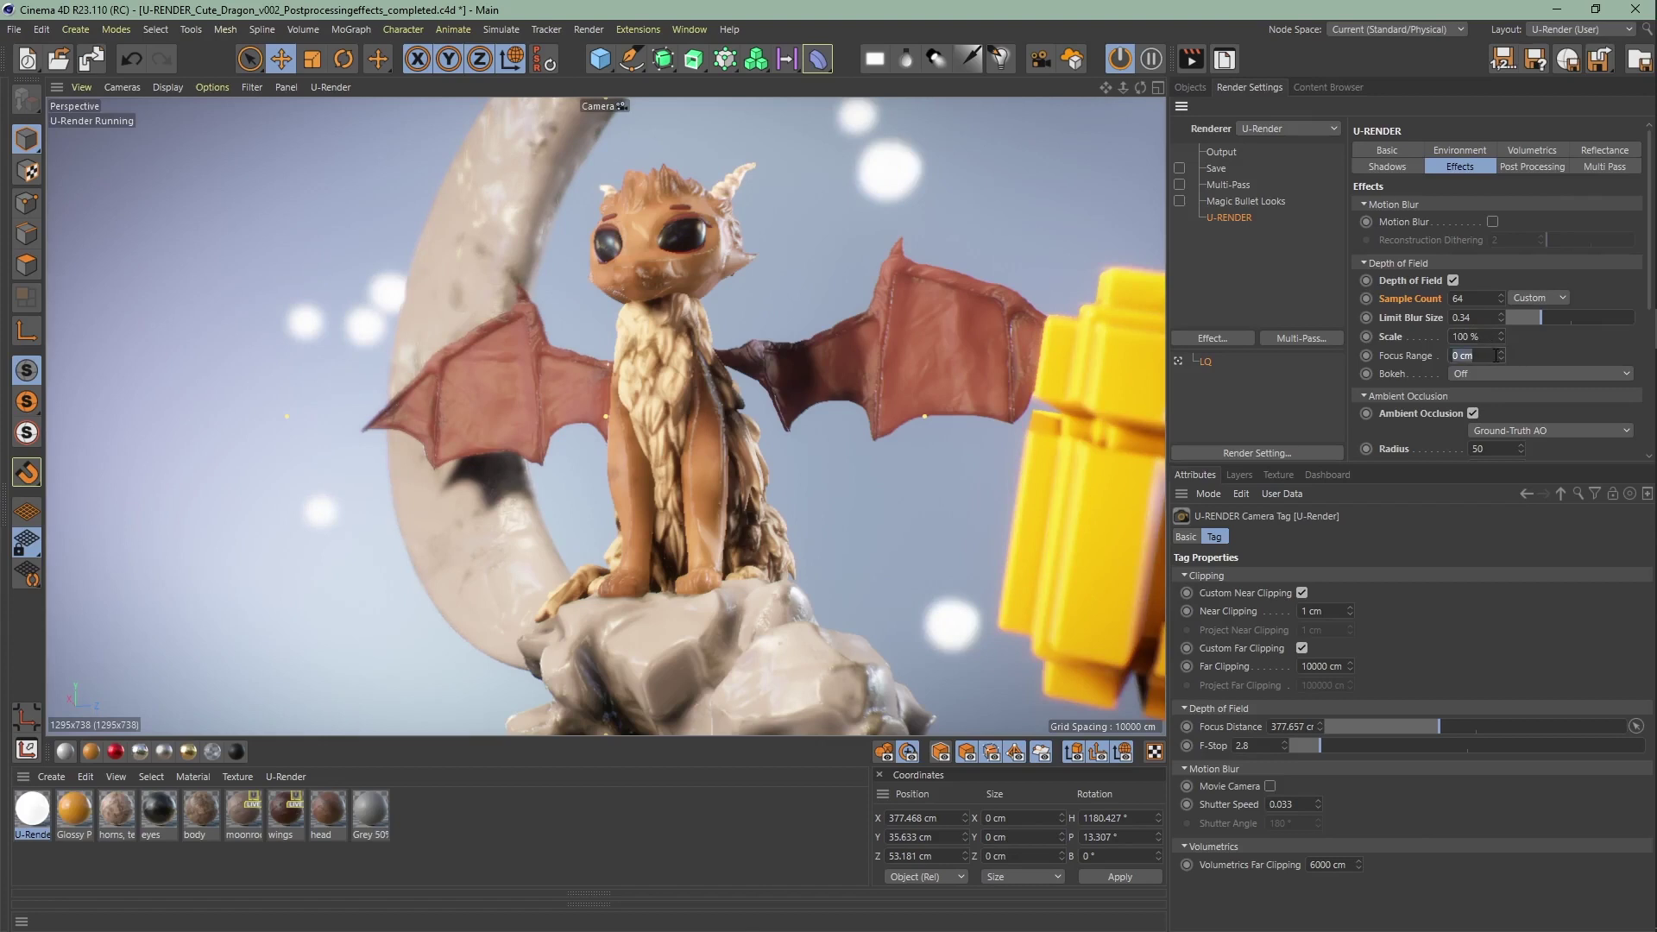
pyautogui.write('50')
pyautogui.press('Return')
pyautogui.click(1496, 355)
pyautogui.write('150')
pyautogui.press('Return')
pyautogui.click(1496, 355)
pyautogui.write('250')
pyautogui.press('Return')
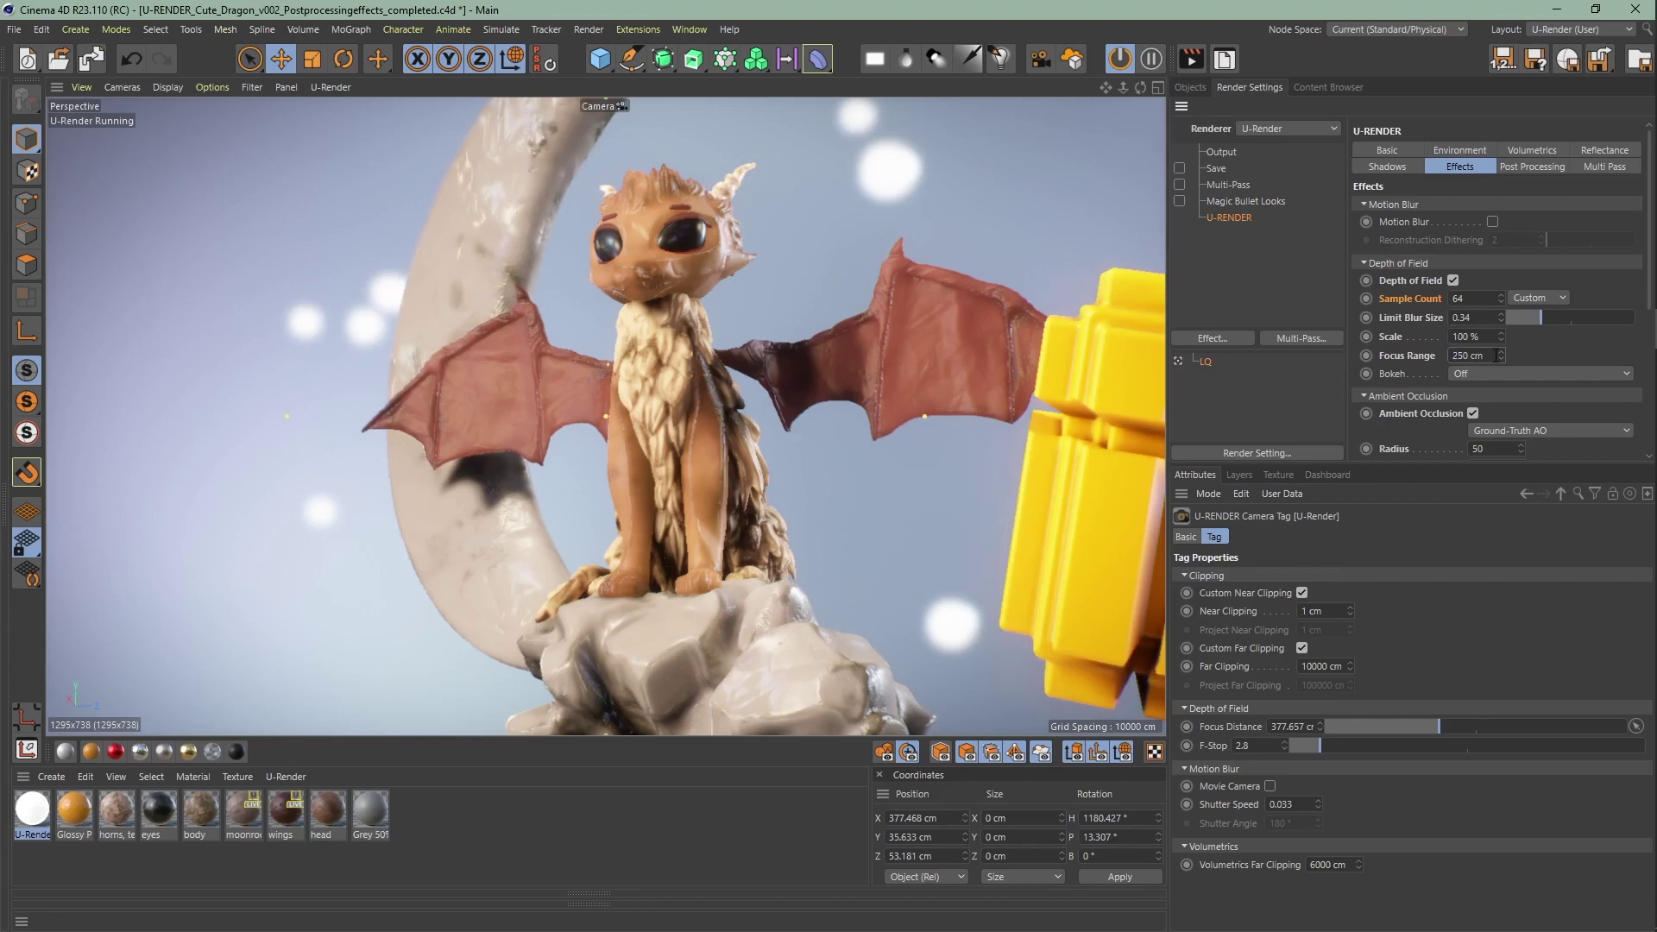
pyautogui.click(1496, 355)
pyautogui.write('0')
pyautogui.press('Return')
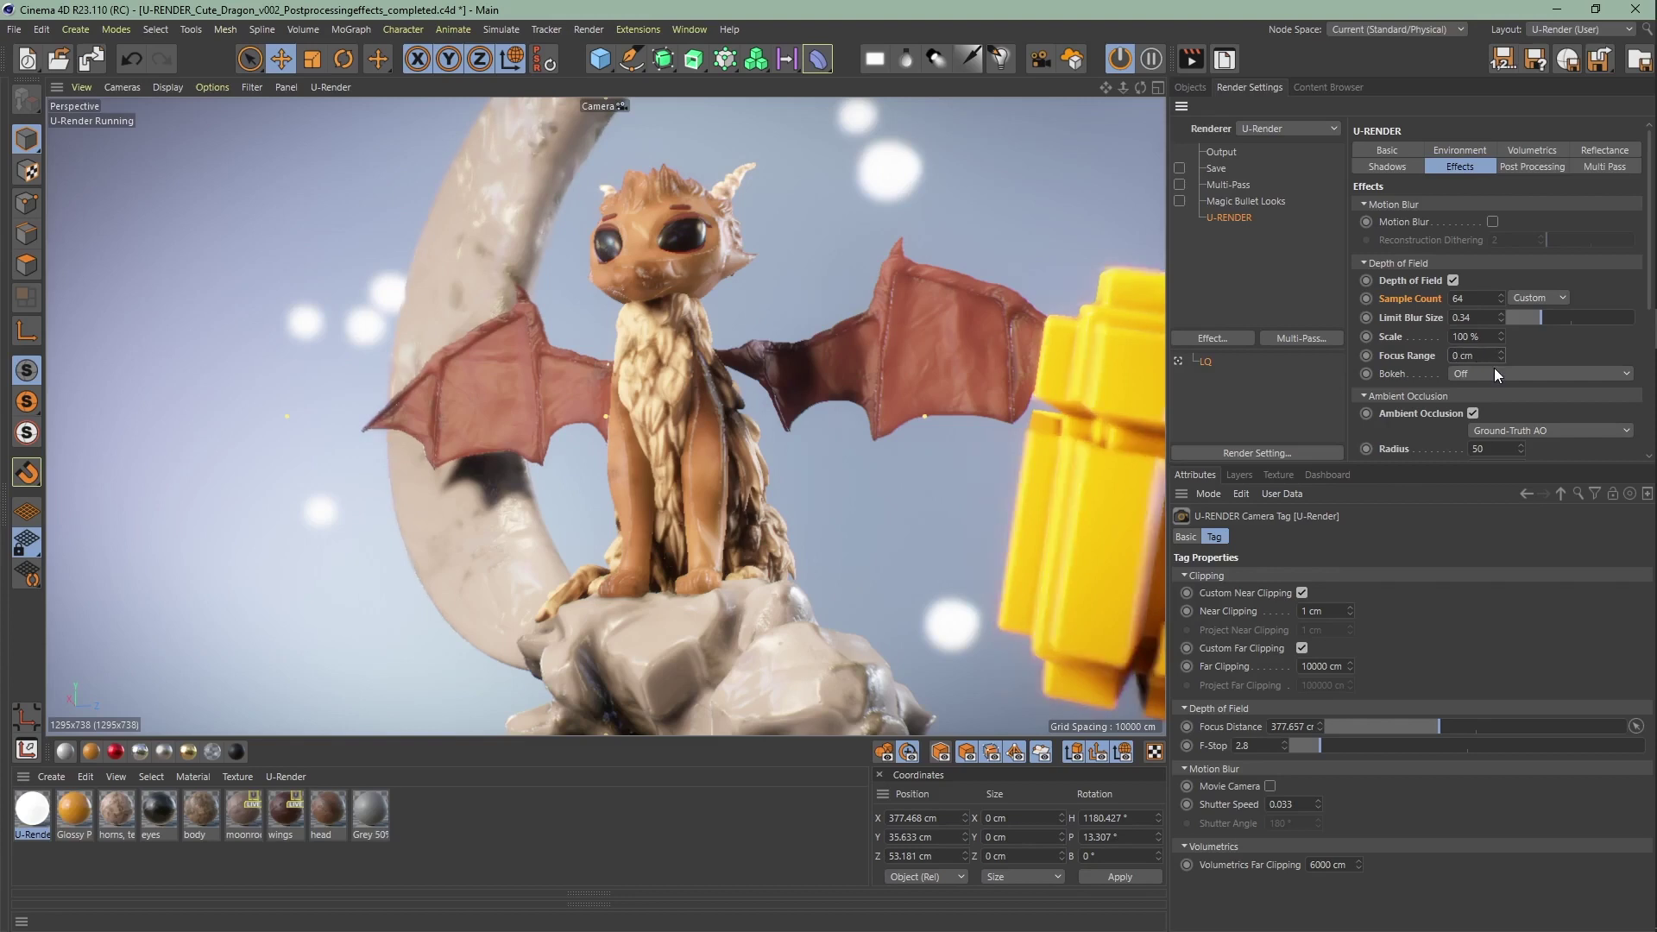
pyautogui.click(1494, 373)
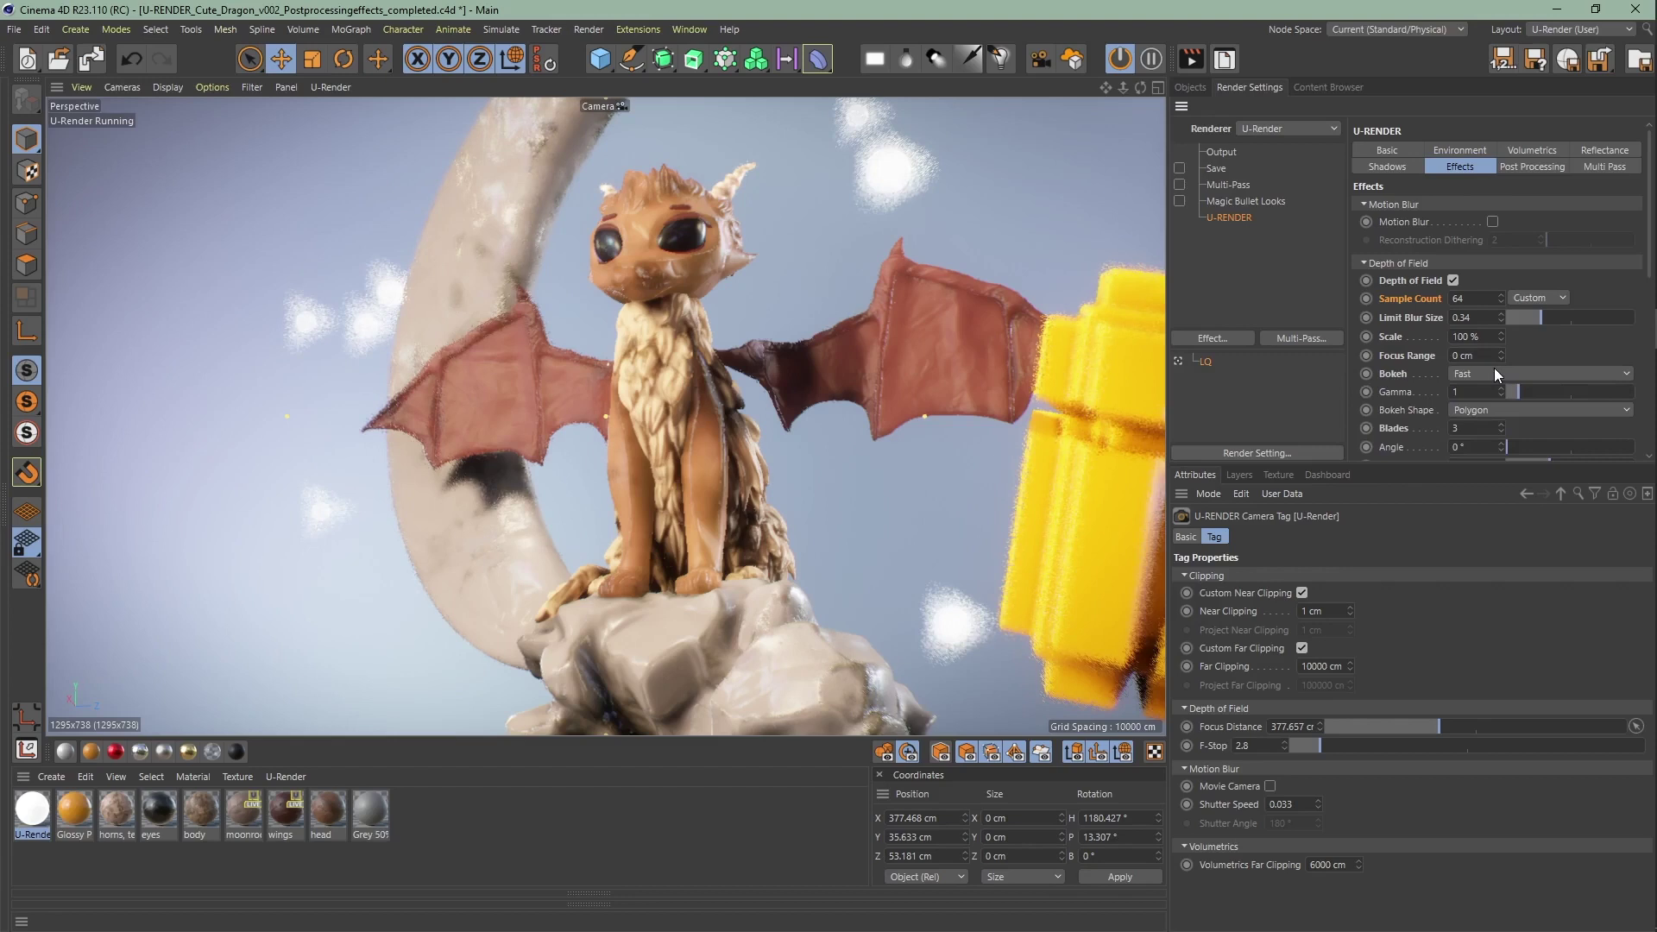
# Switch bokeh to High Quality with Gamma 4, trying four then five blades.
pyautogui.moveTo(1552, 391); pyautogui.dragTo(1559, 394)
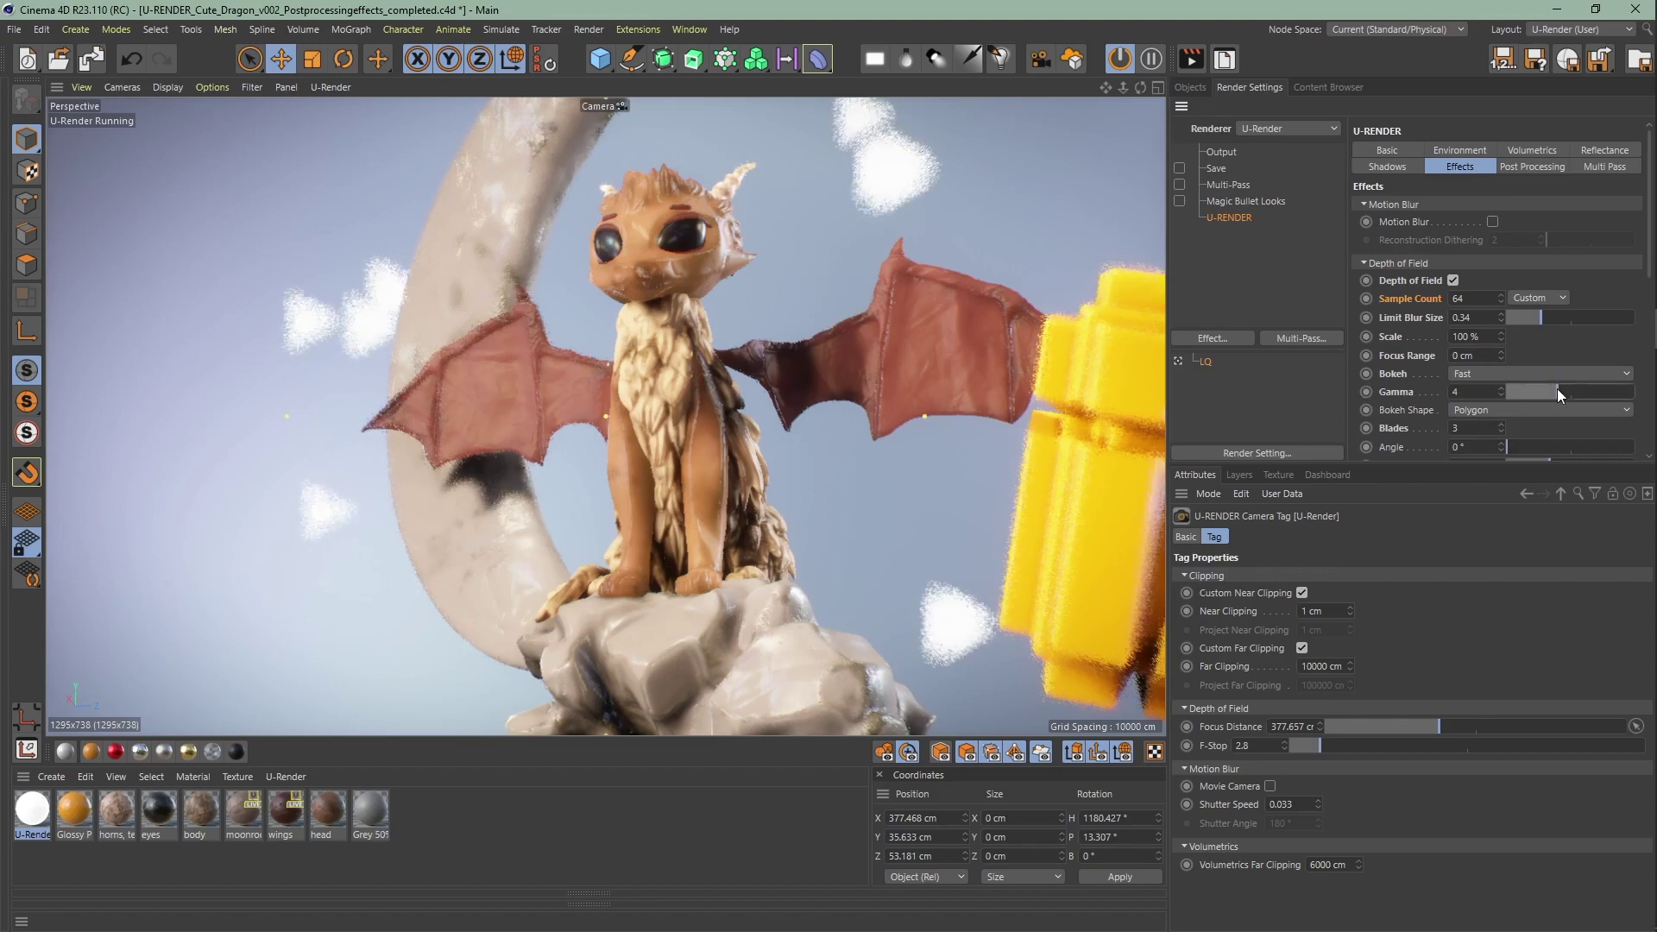
pyautogui.click(1506, 373)
pyautogui.scroll(-3, 1433, 375)
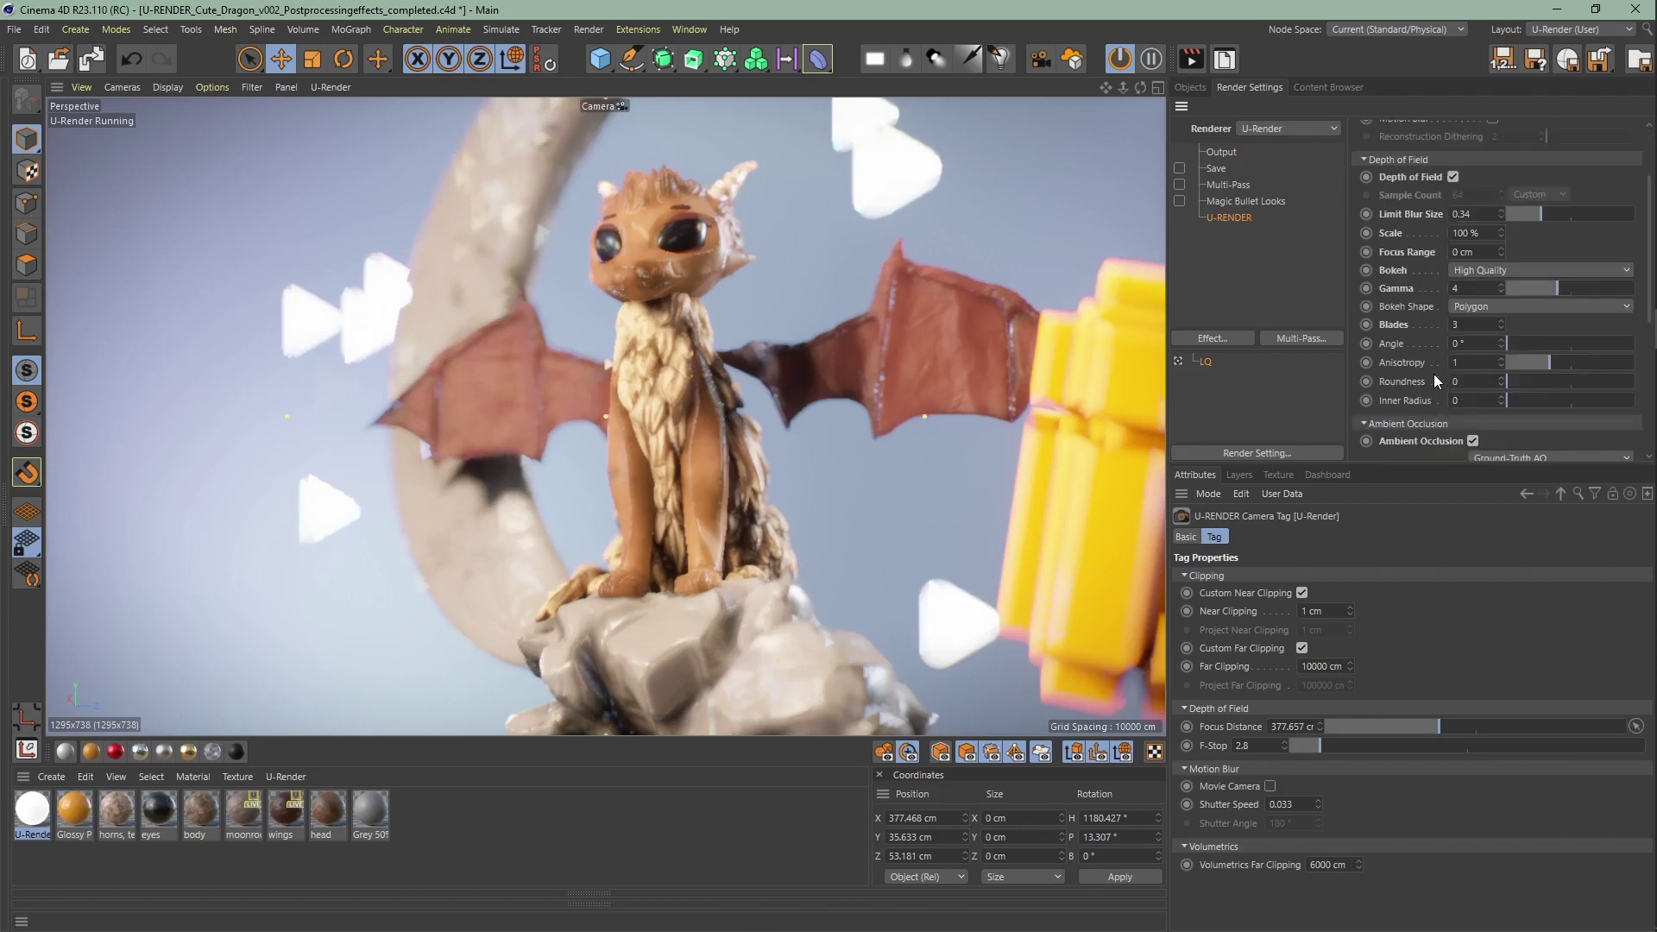
pyautogui.doubleClick(1468, 324)
pyautogui.write('4')
pyautogui.press('Return')
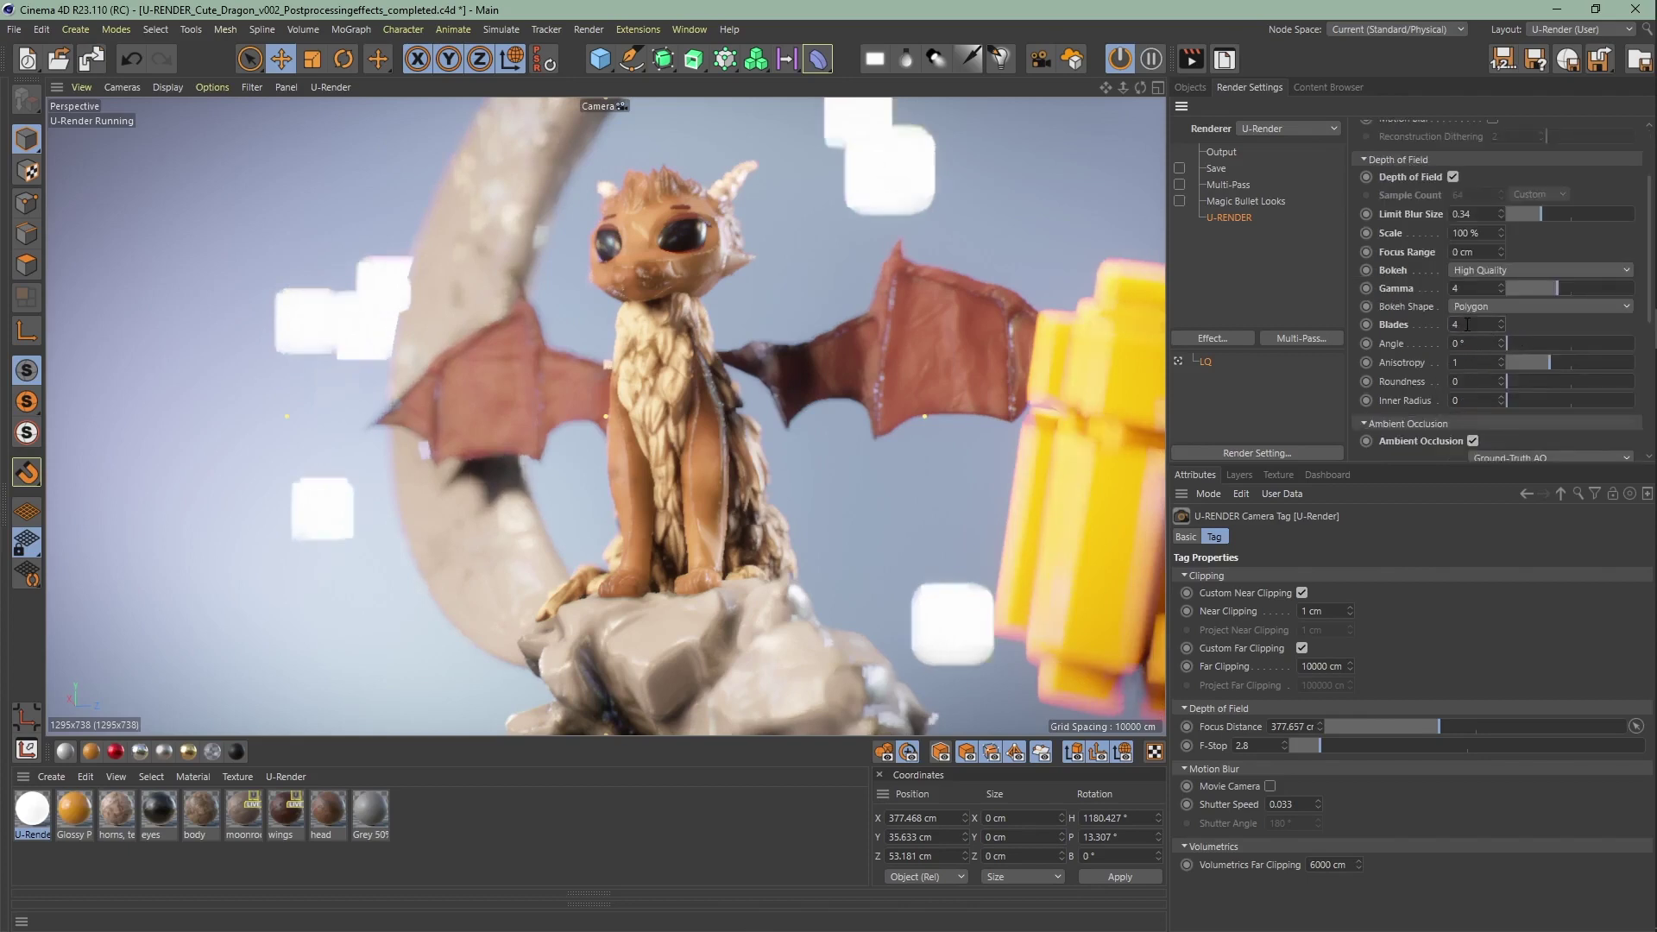
pyautogui.press('Return')
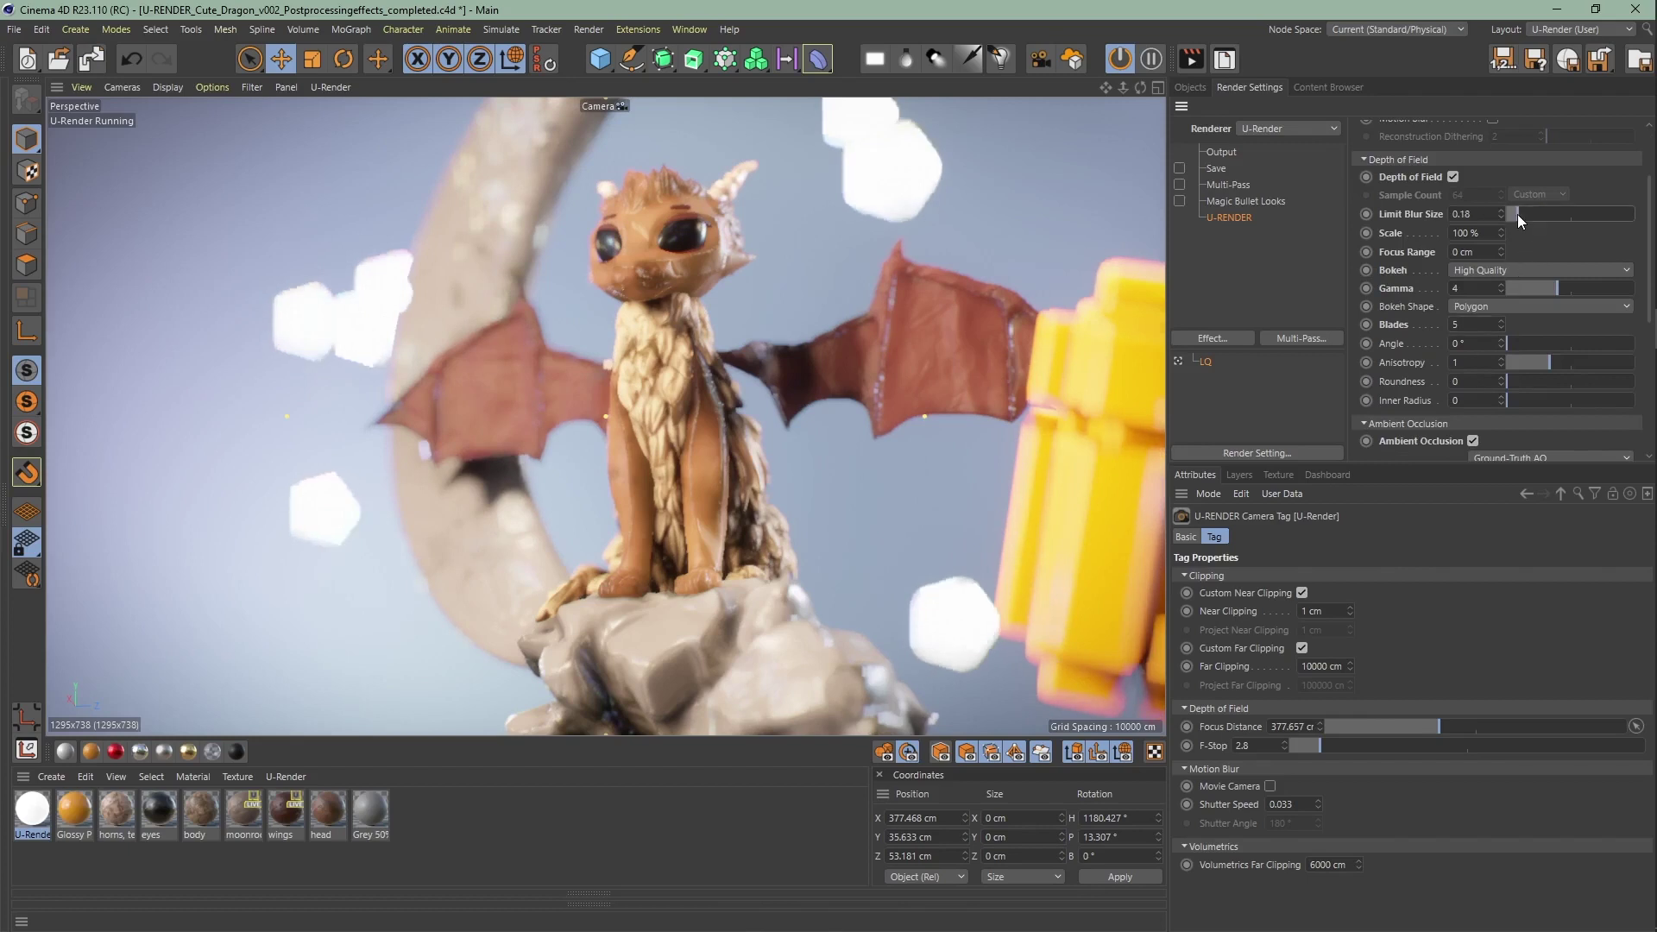
# Set Limit Blur Size to 0.29, bokeh Gamma to 1.7 and Anisotropy to 1.5.
pyautogui.moveTo(1546, 214); pyautogui.dragTo(1535, 214)
pyautogui.moveTo(1529, 288); pyautogui.dragTo(1617, 344)
pyautogui.moveTo(1522, 368); pyautogui.dragTo(1613, 400)
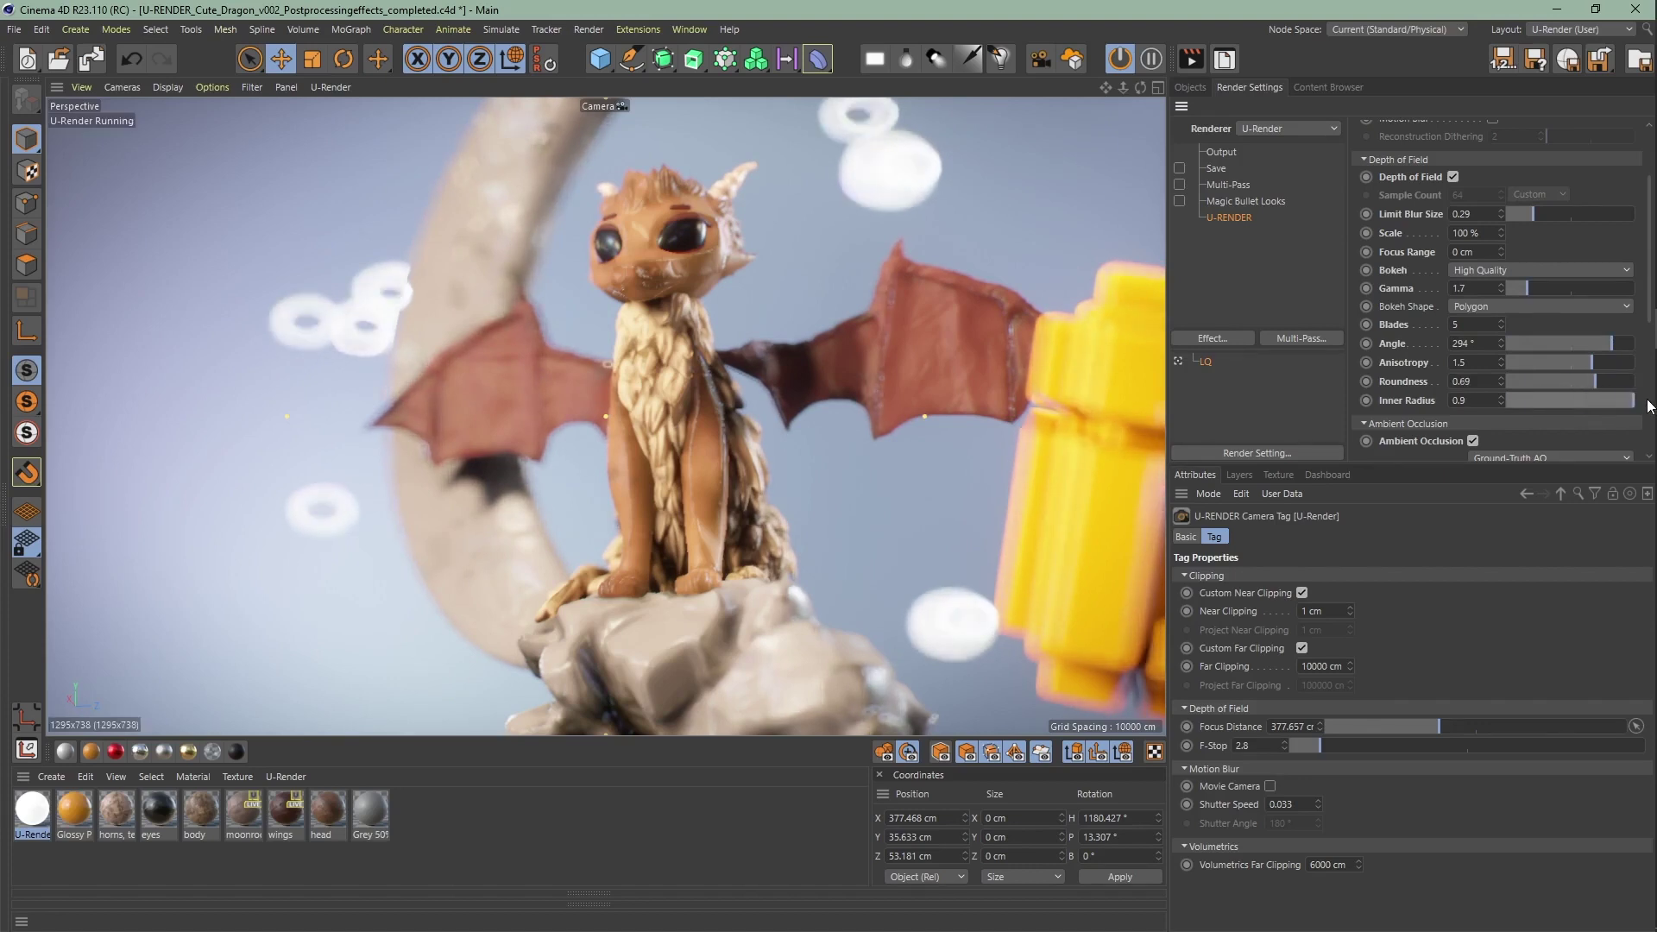
pyautogui.click(1503, 311)
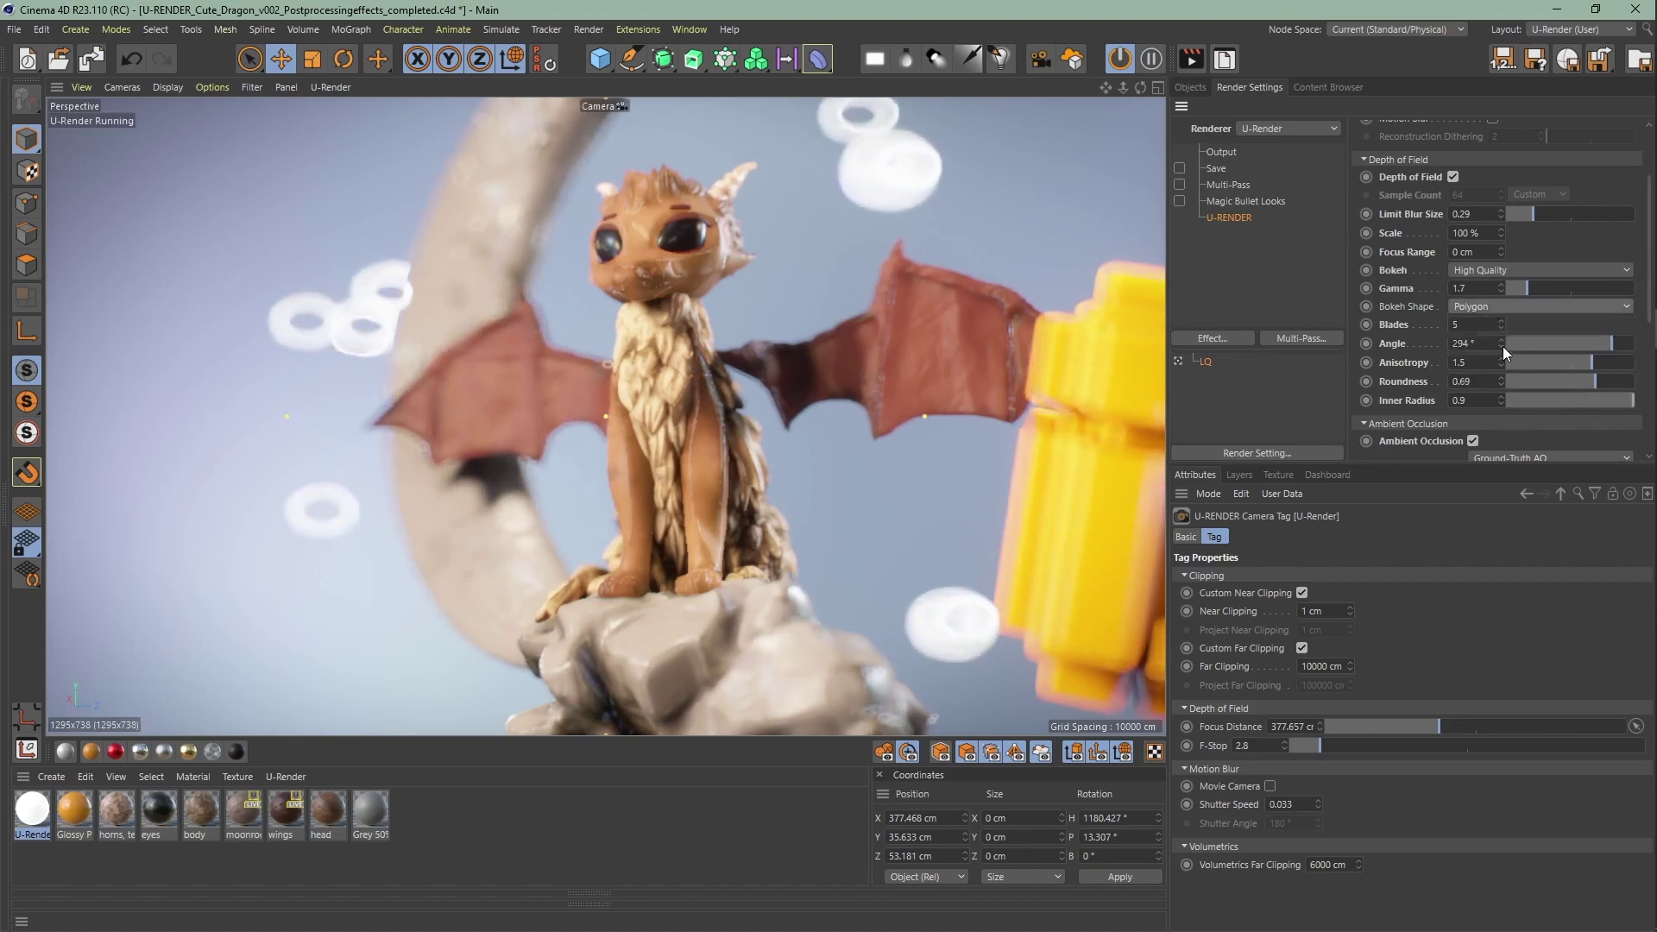
# Use a texture bokeh shape, trying donut and heart textures before loading U-RENDER_bokeh-circle-2-color.png.
pyautogui.click(1504, 345)
pyautogui.click(1622, 325)
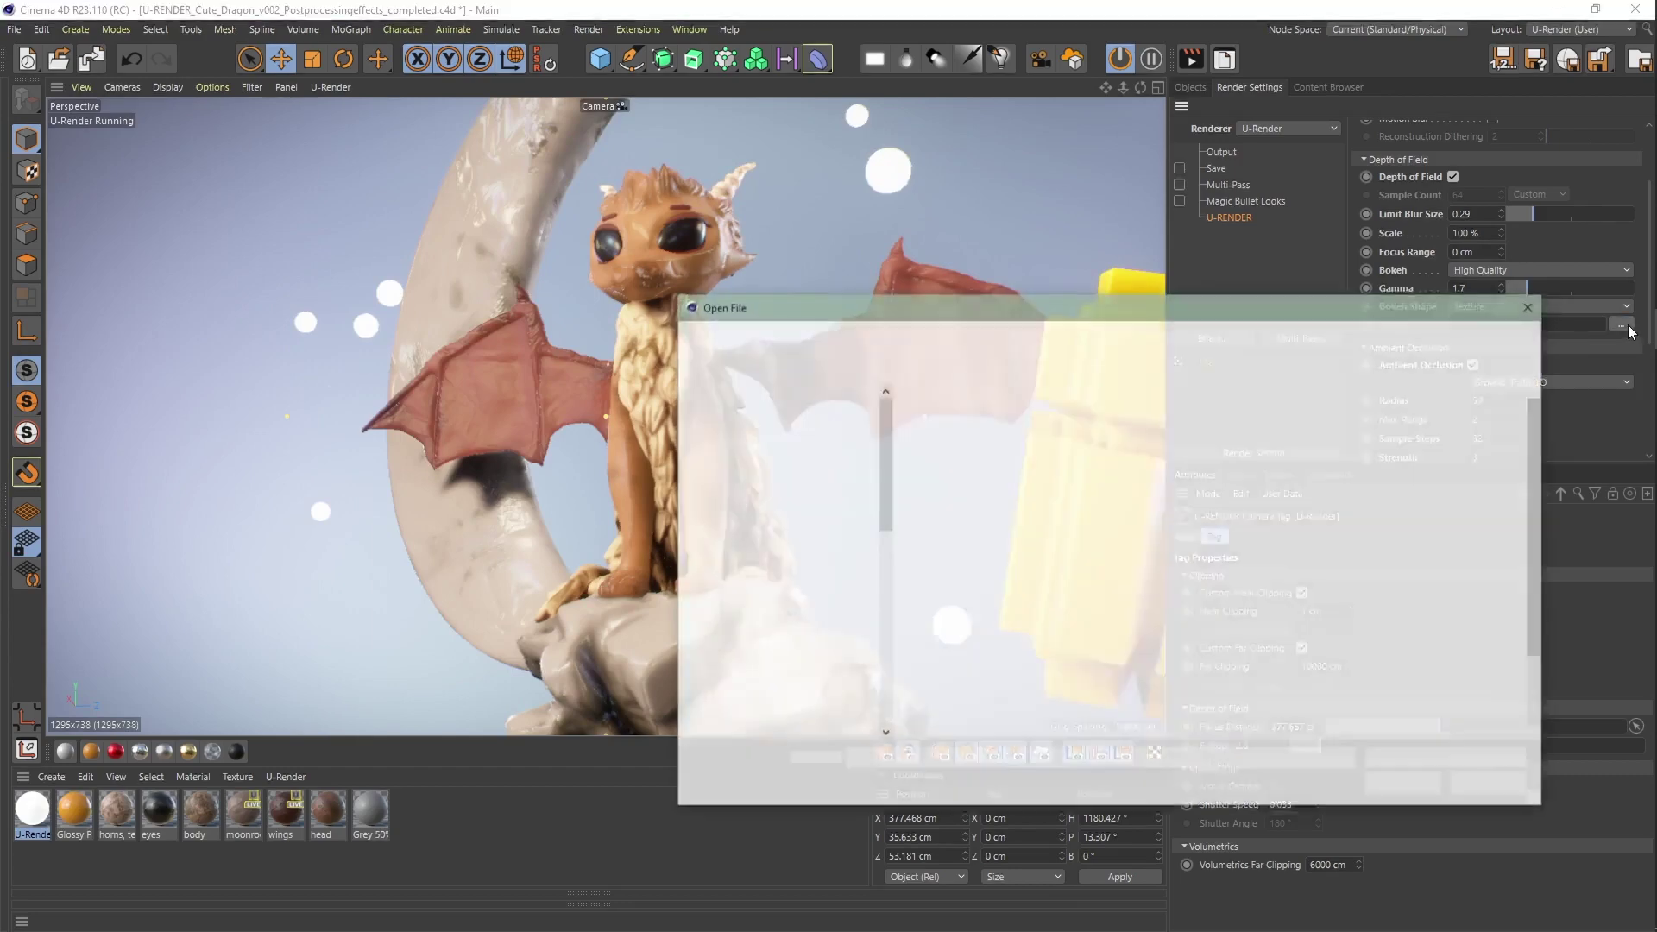
pyautogui.doubleClick(1162, 575)
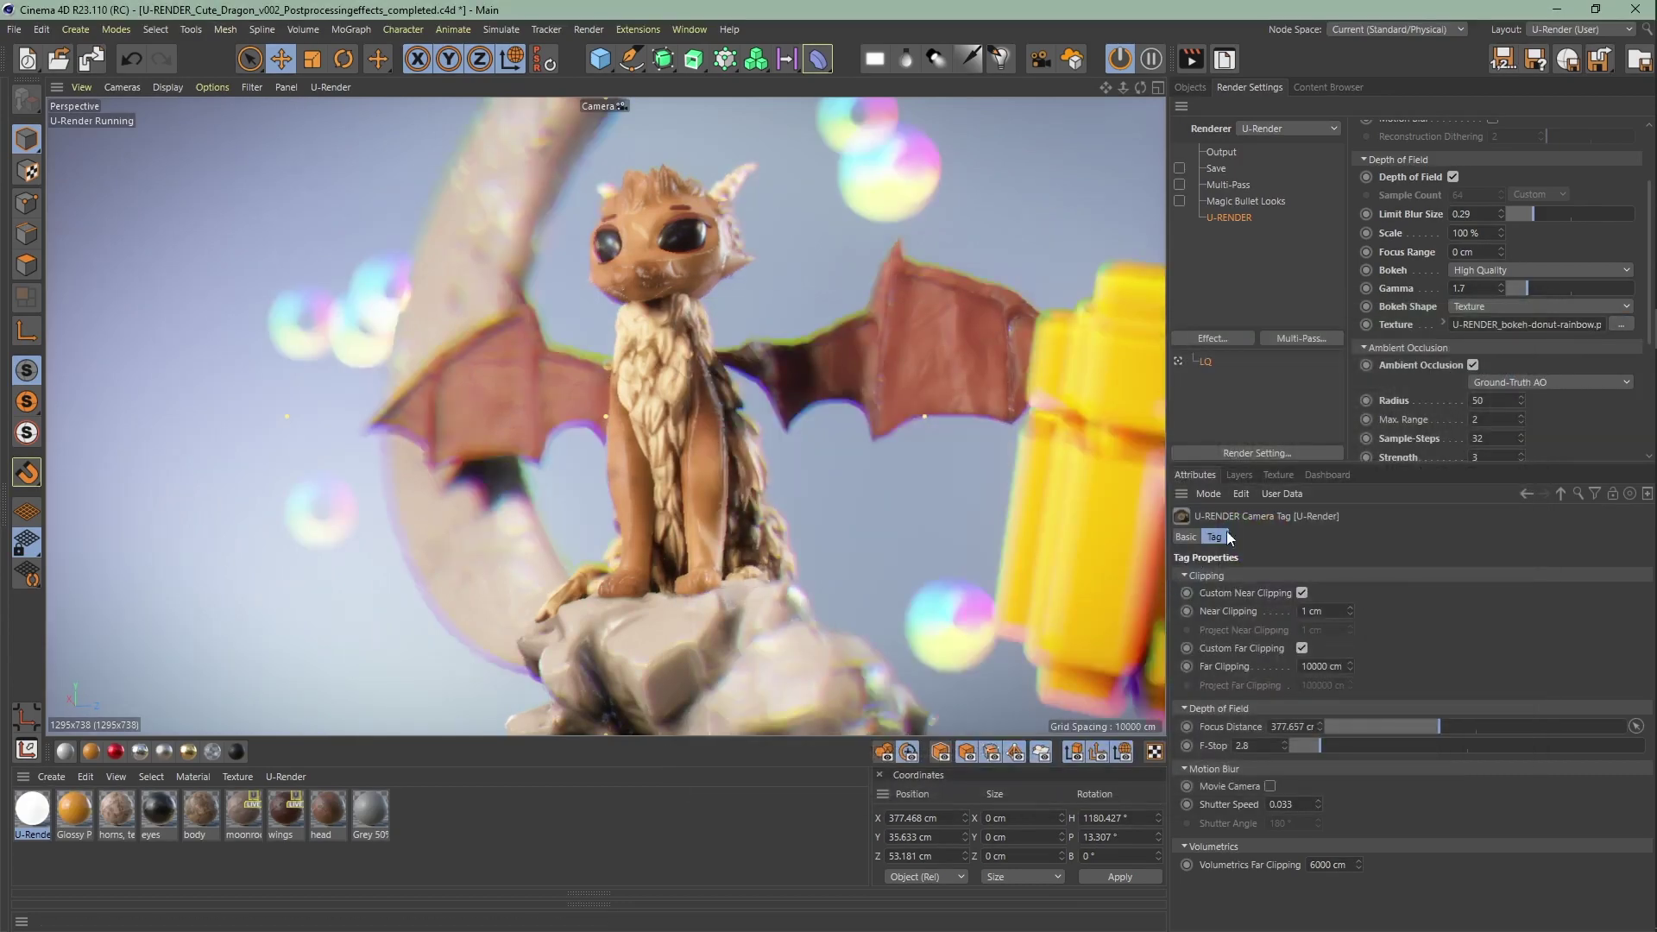
pyautogui.click(1621, 324)
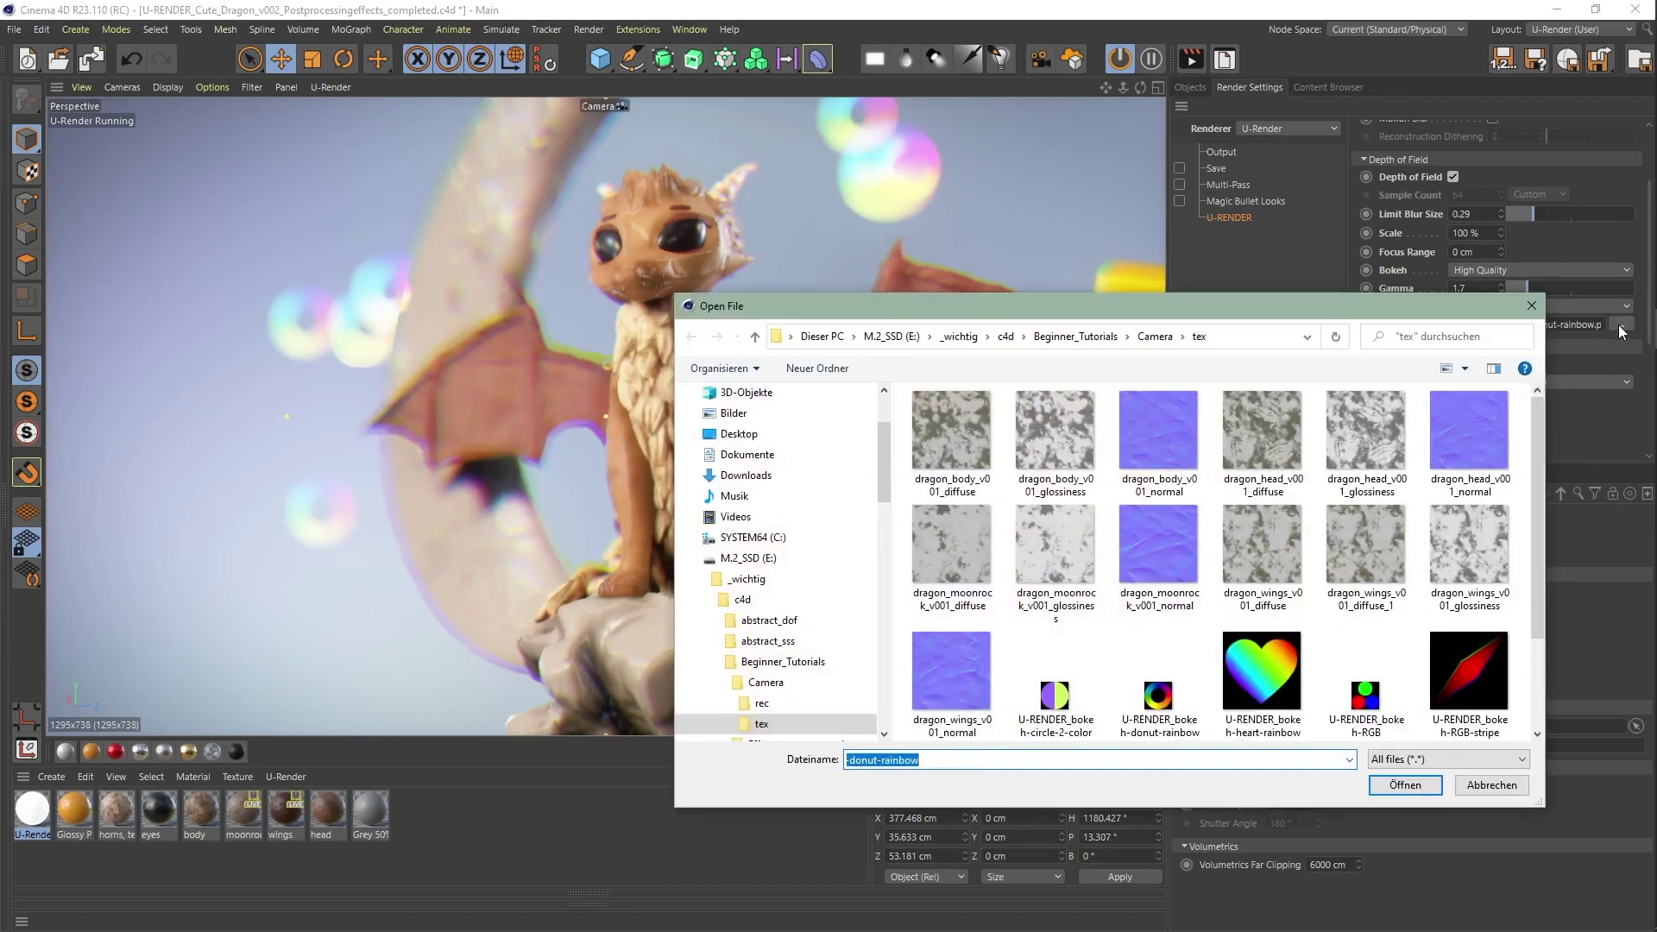
pyautogui.doubleClick(1281, 649)
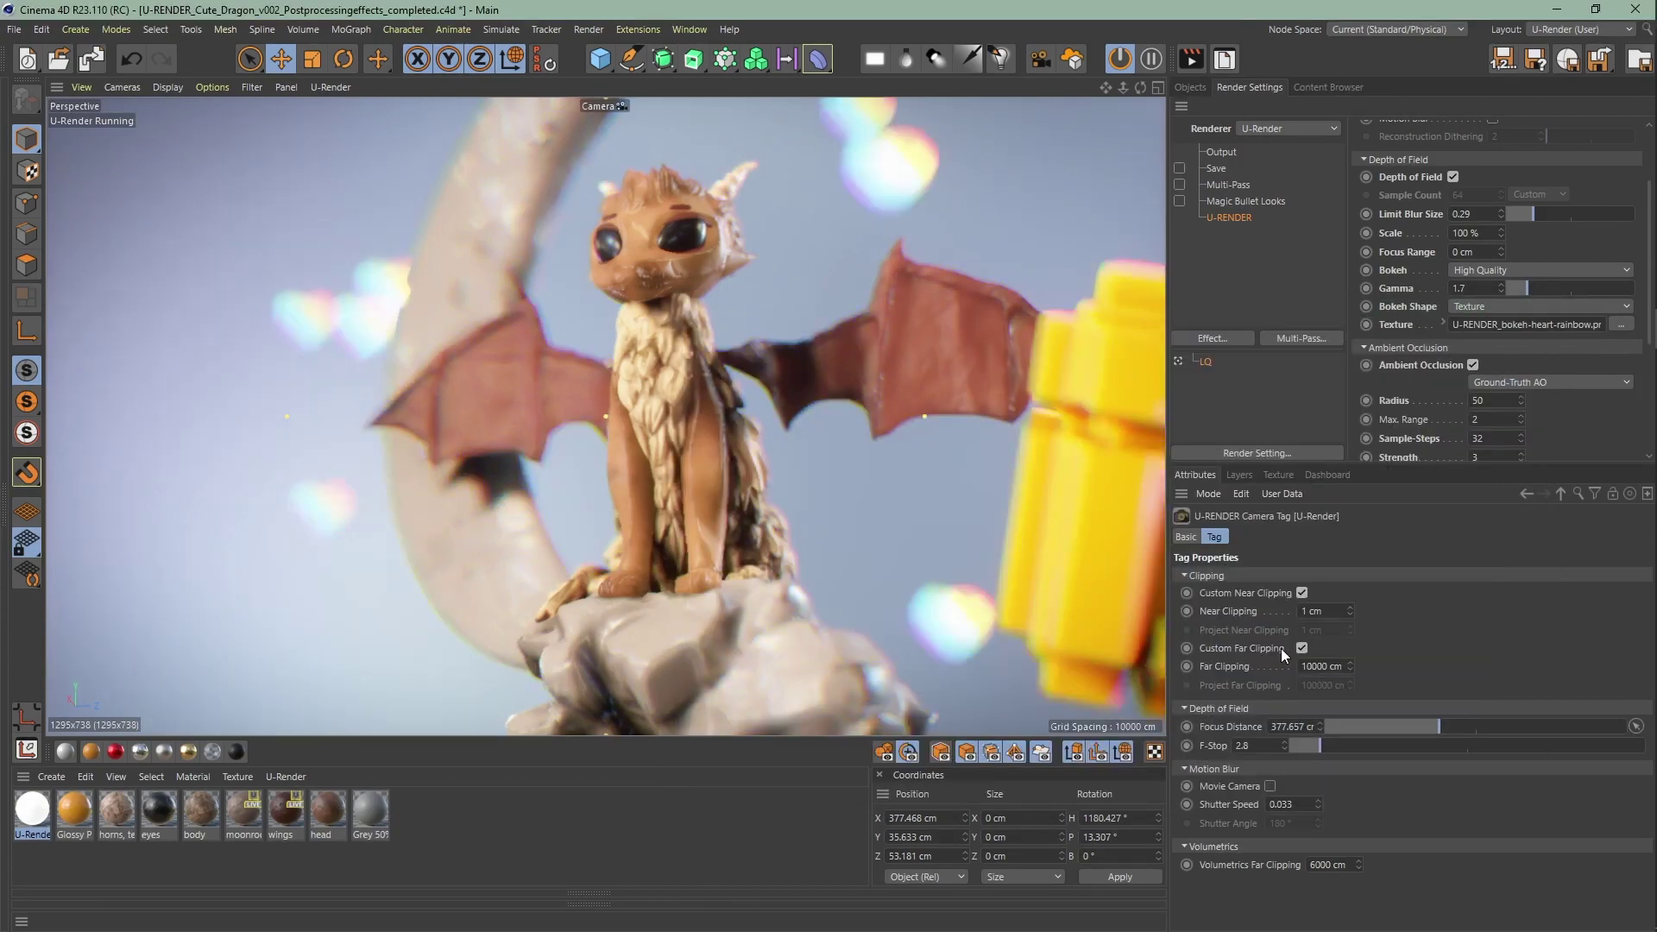
pyautogui.click(1621, 325)
pyautogui.doubleClick(1091, 685)
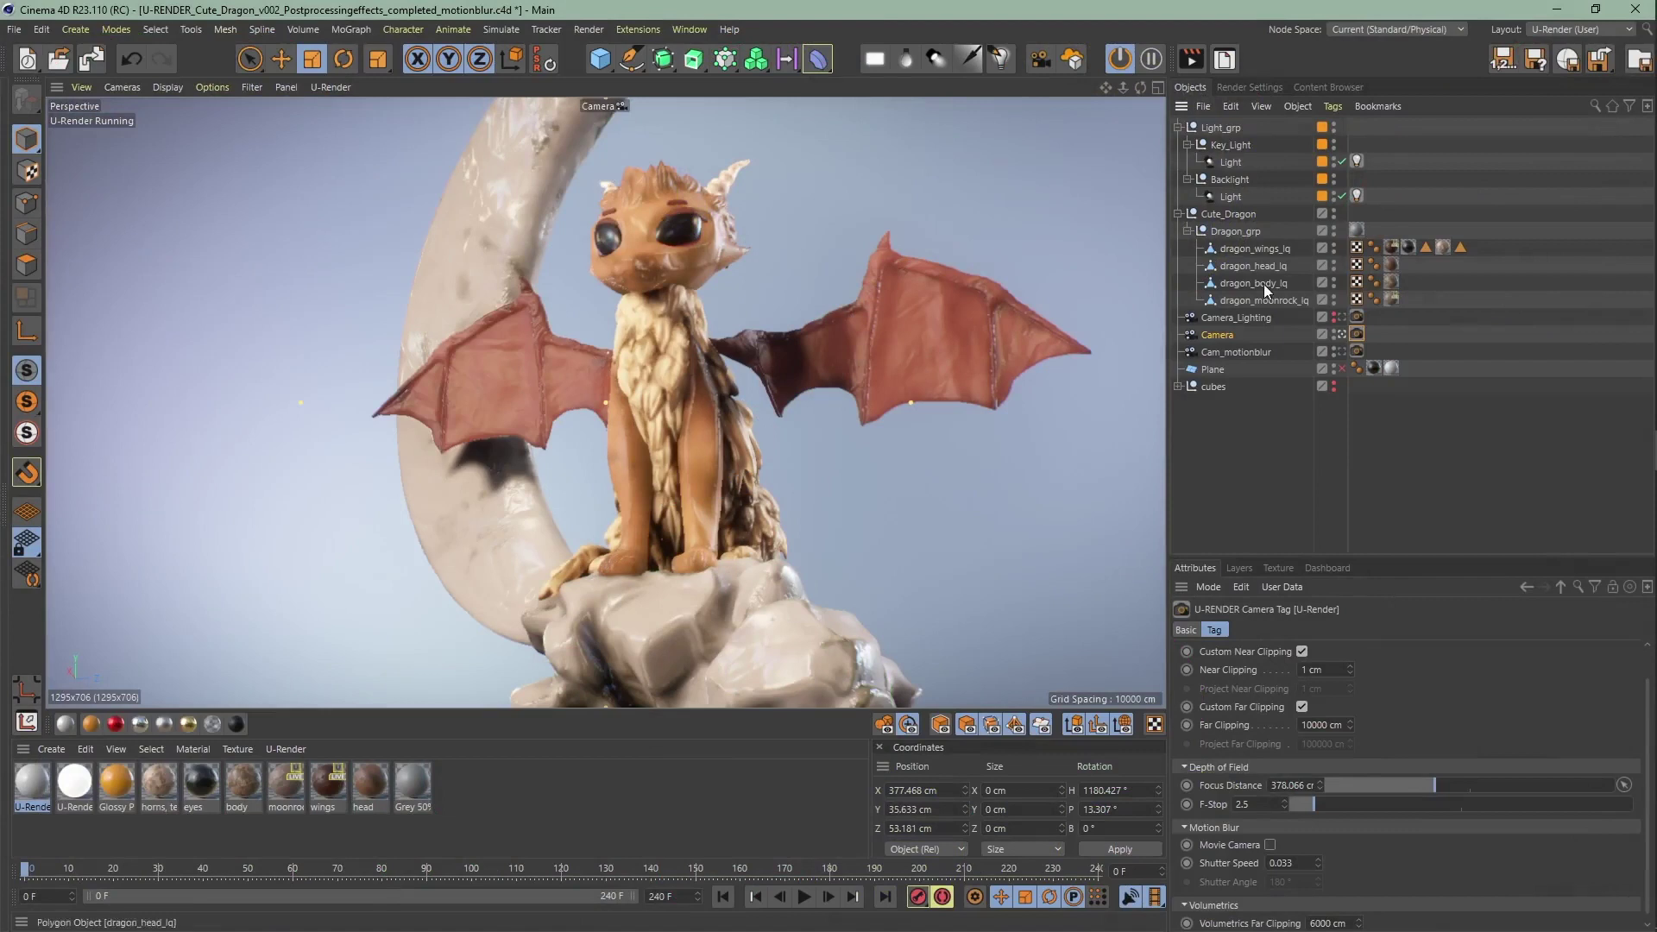
# Enable the Plane, look through Cam_motionblur, and scrub the timeline to watch the camera move.
pyautogui.click(1341, 369)
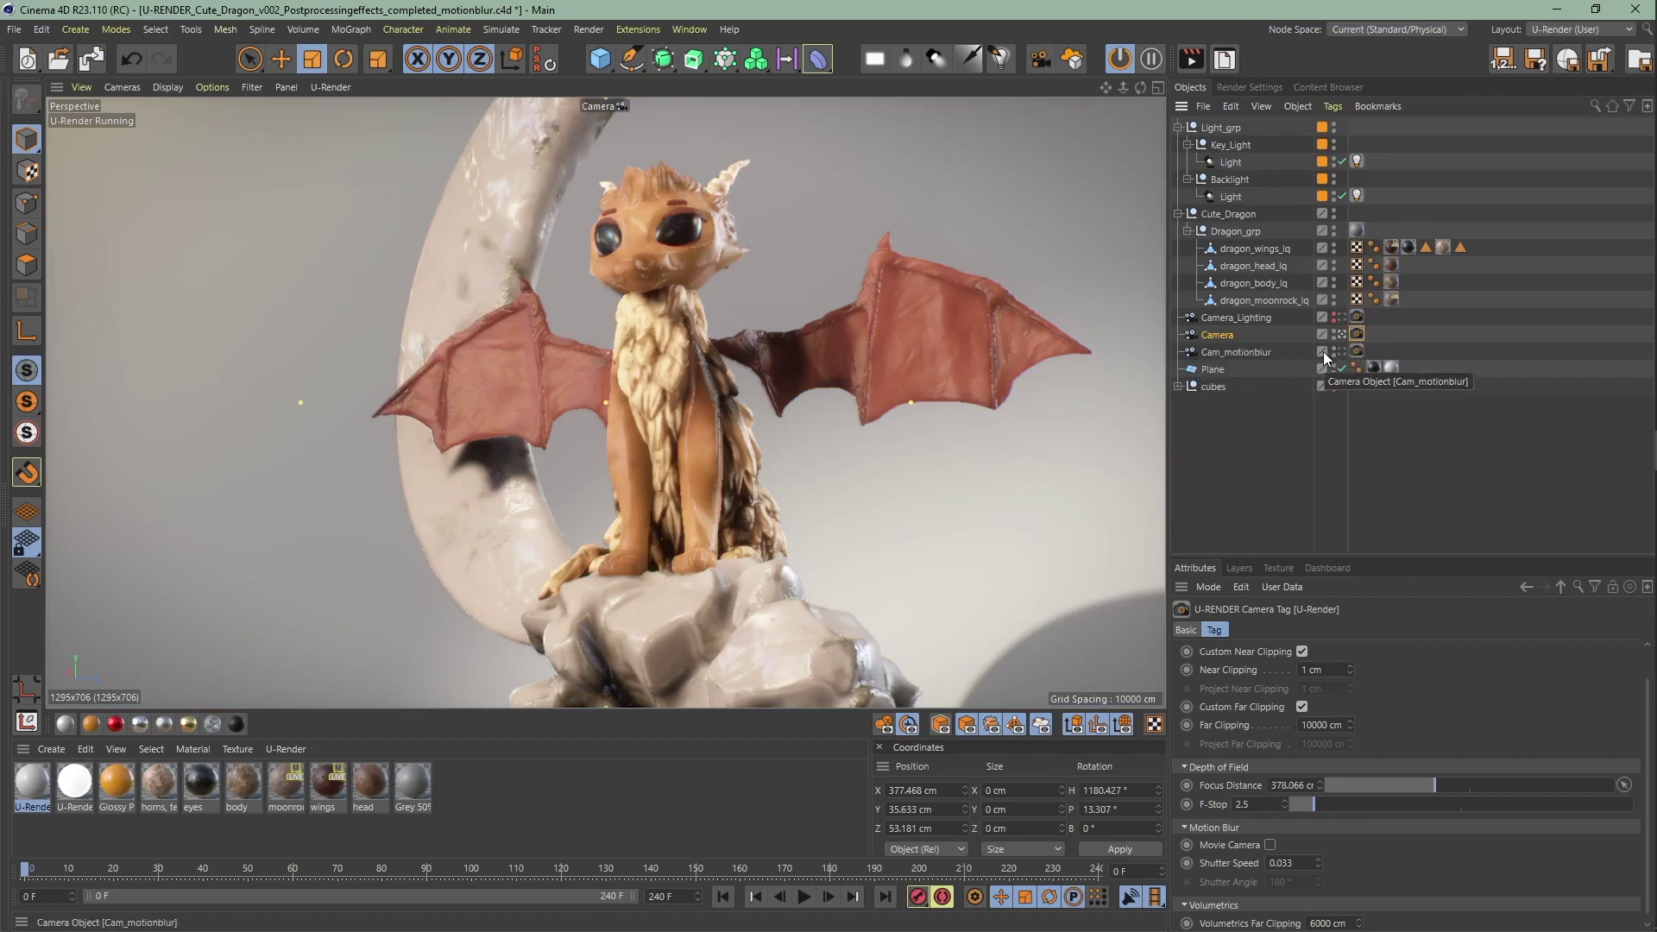
pyautogui.click(1340, 353)
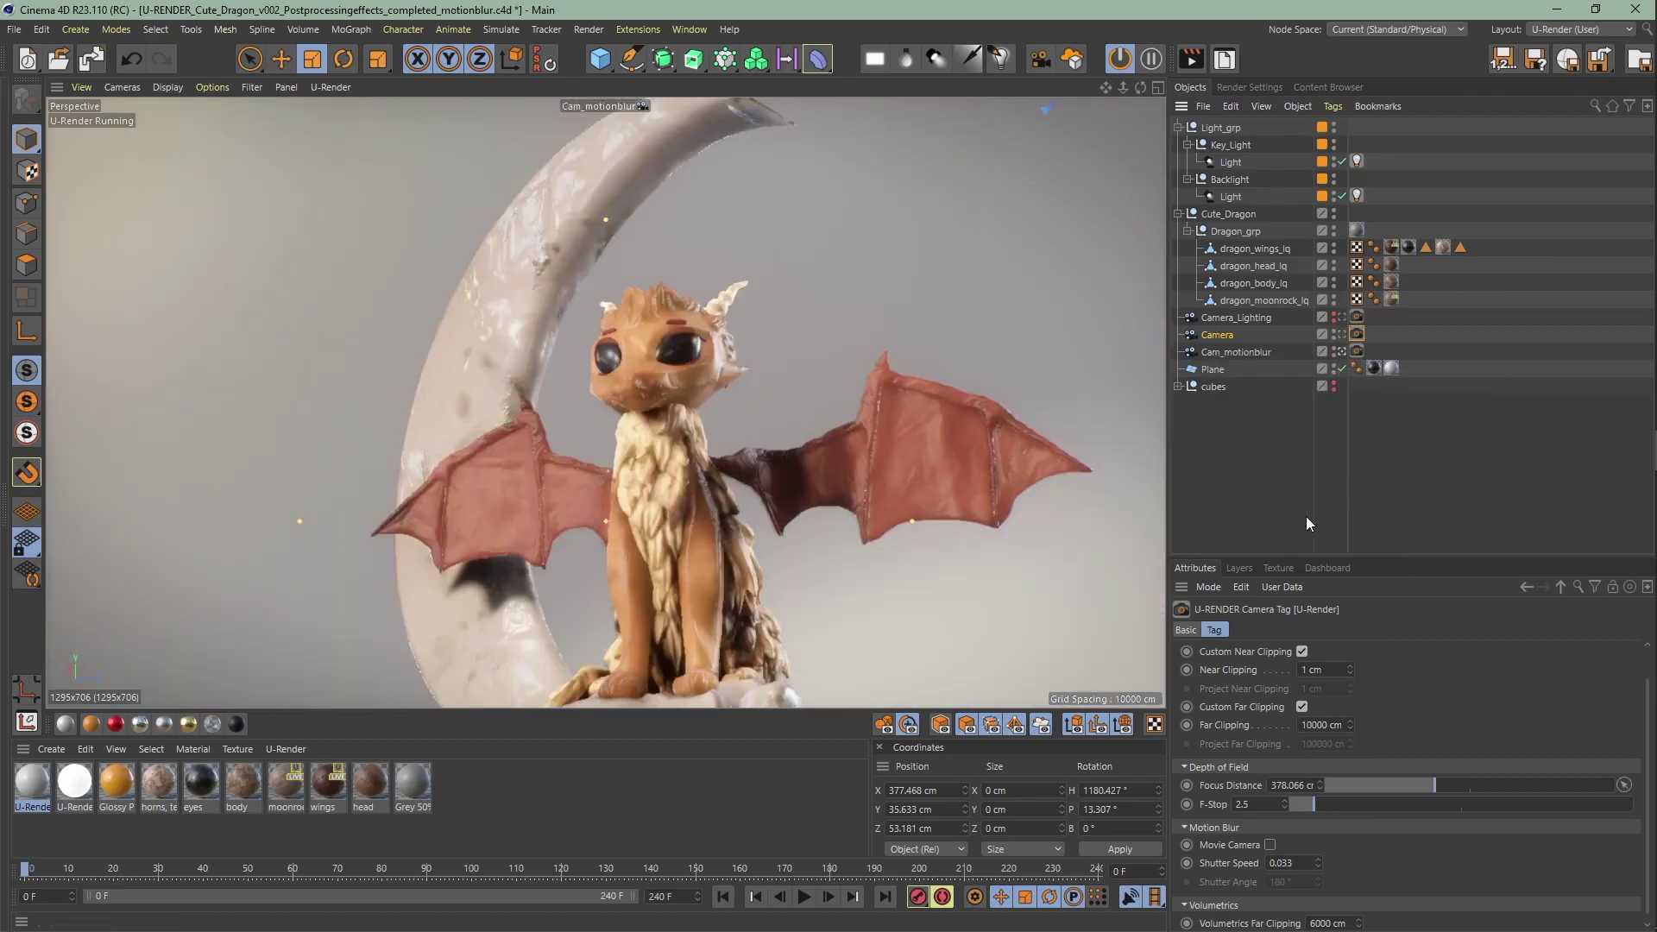
pyautogui.click(1246, 351)
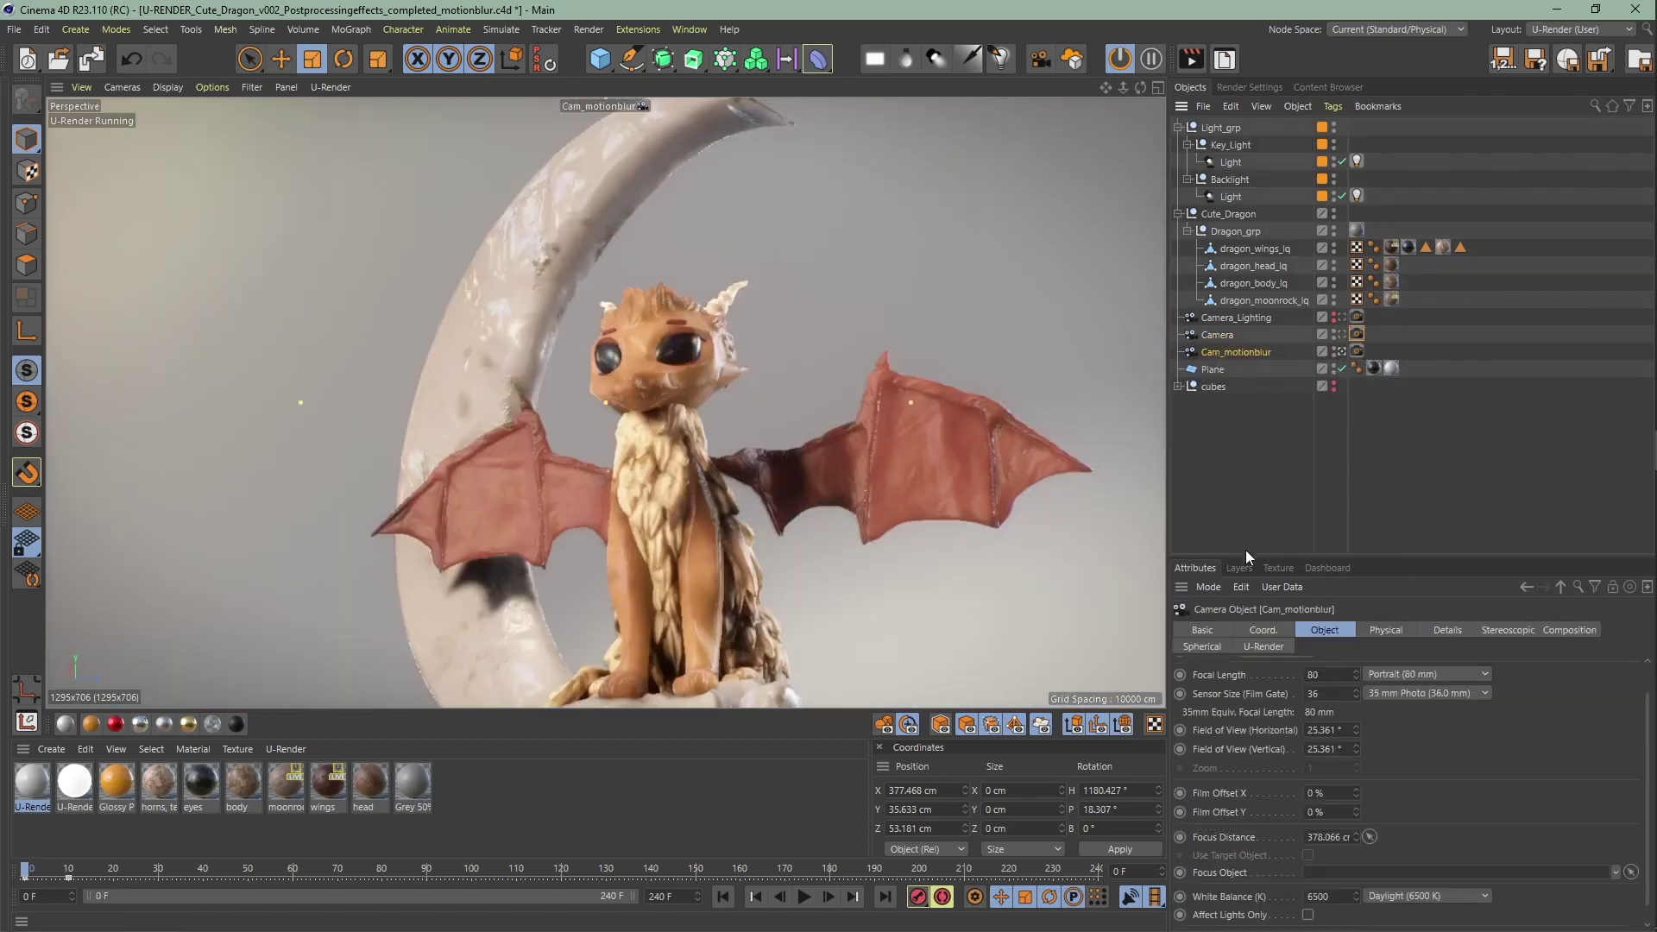
pyautogui.click(1241, 629)
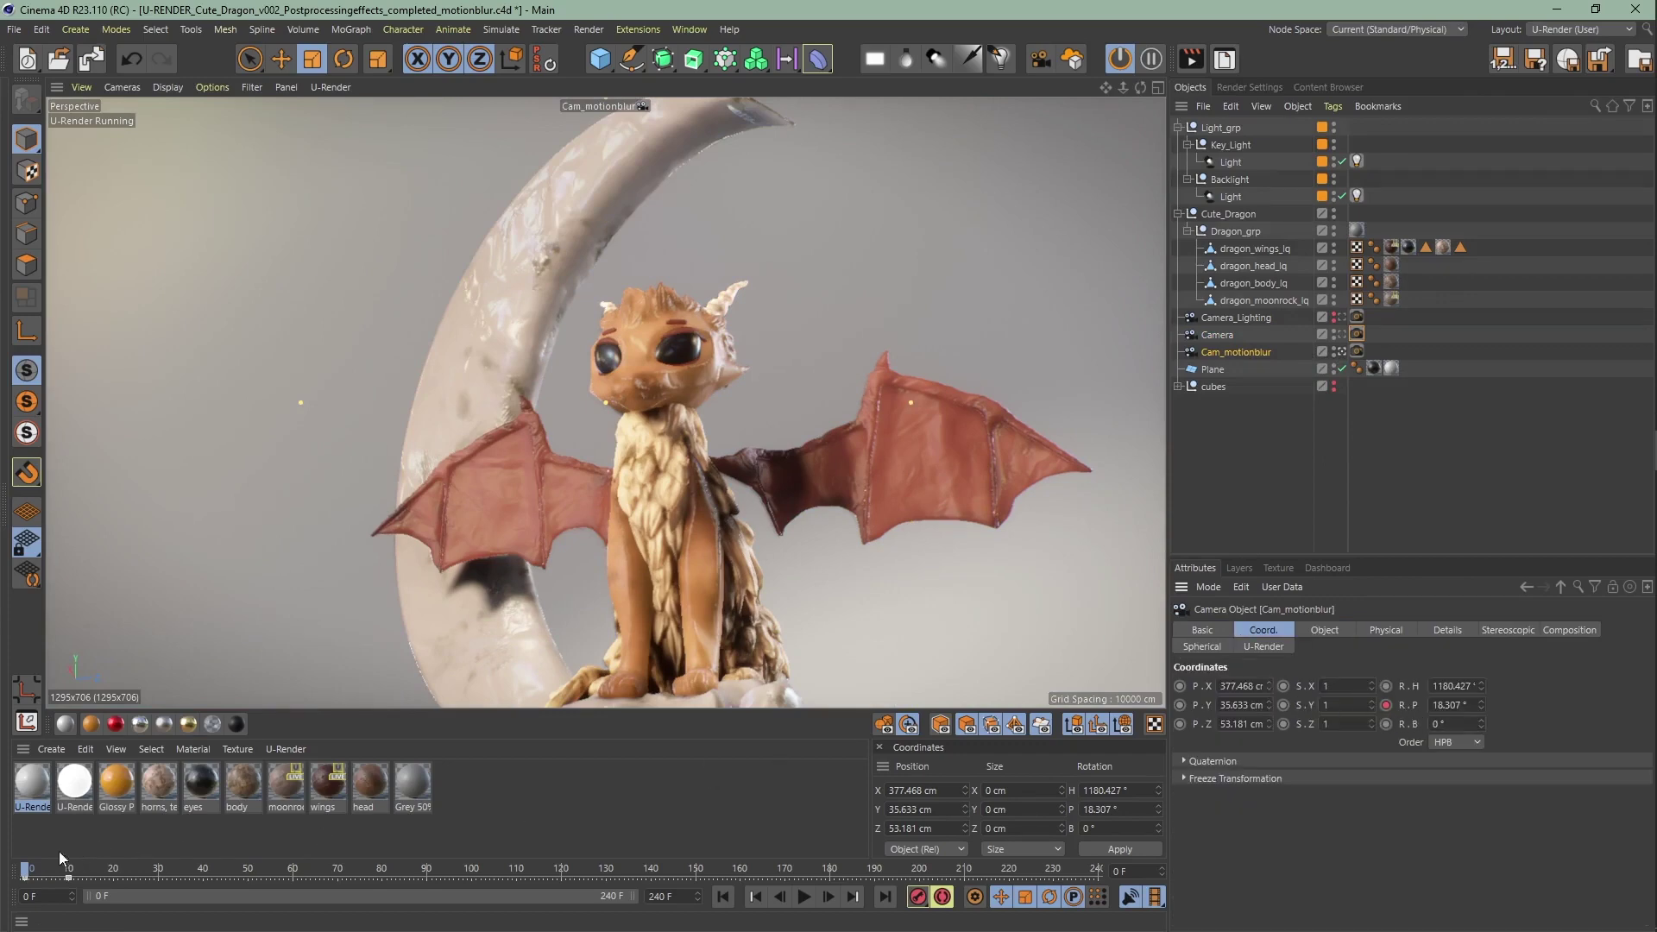
pyautogui.moveTo(24, 869)
pyautogui.mouseDown()
pyautogui.moveTo(101, 869)
pyautogui.moveTo(10, 866)
pyautogui.mouseUp()
# Turn on U-RENDER Motion Blur with Reconstruction Dithering at 64 and check the output frame range.
pyautogui.click(1266, 90)
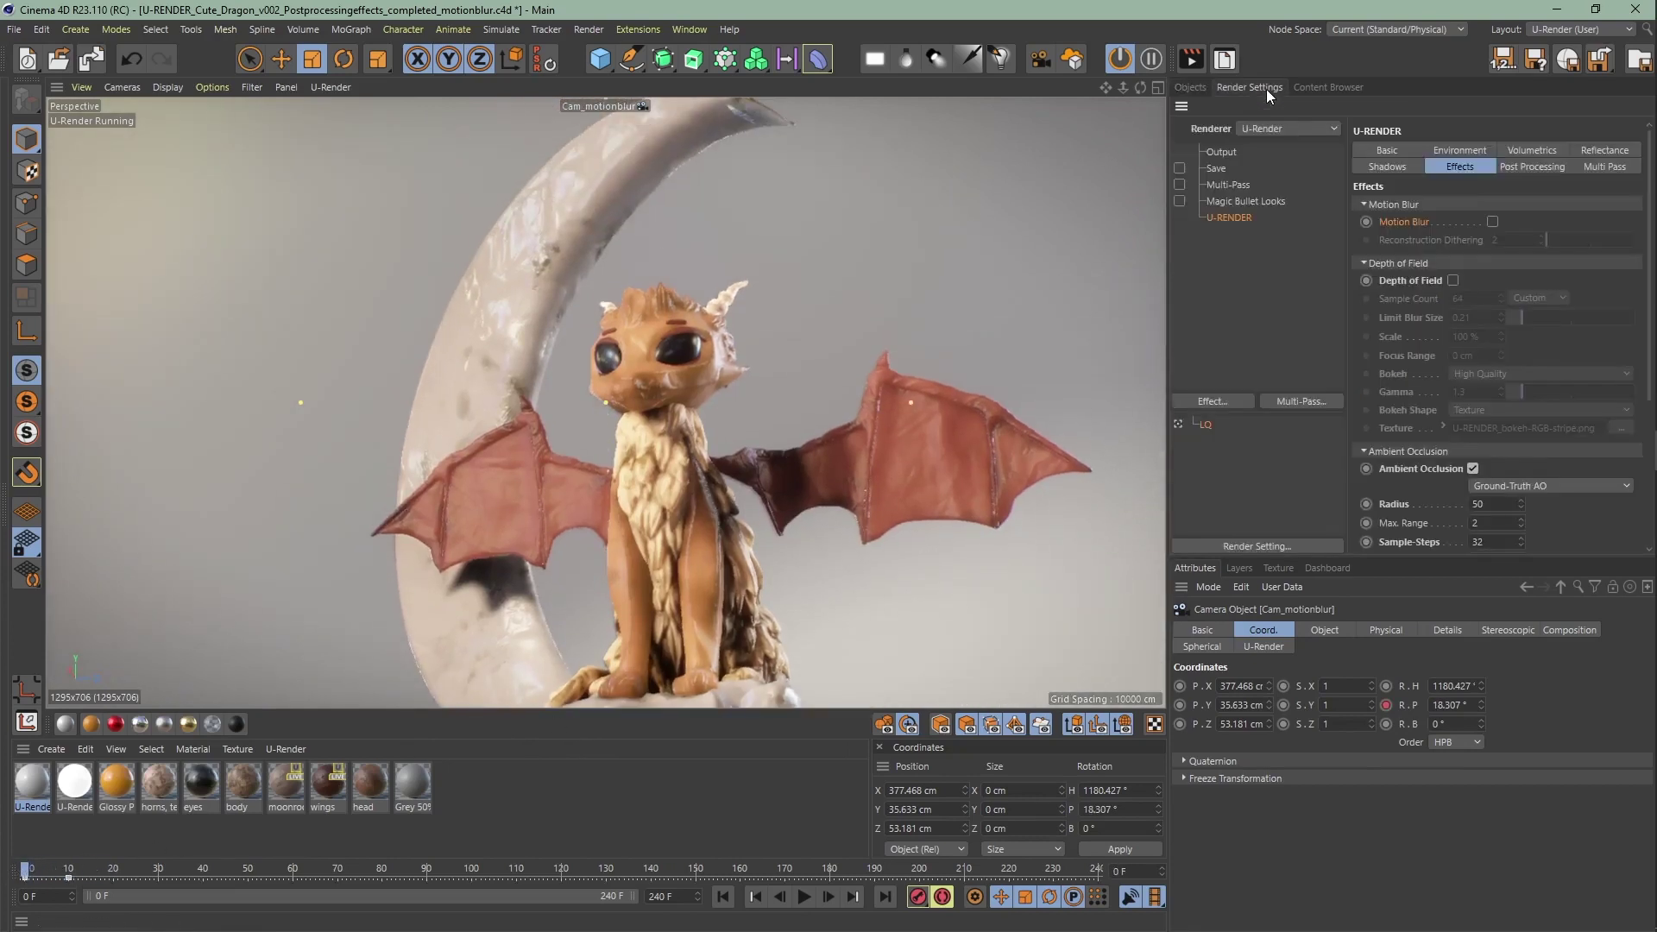
pyautogui.click(1492, 222)
pyautogui.moveTo(1561, 244); pyautogui.dragTo(1630, 249)
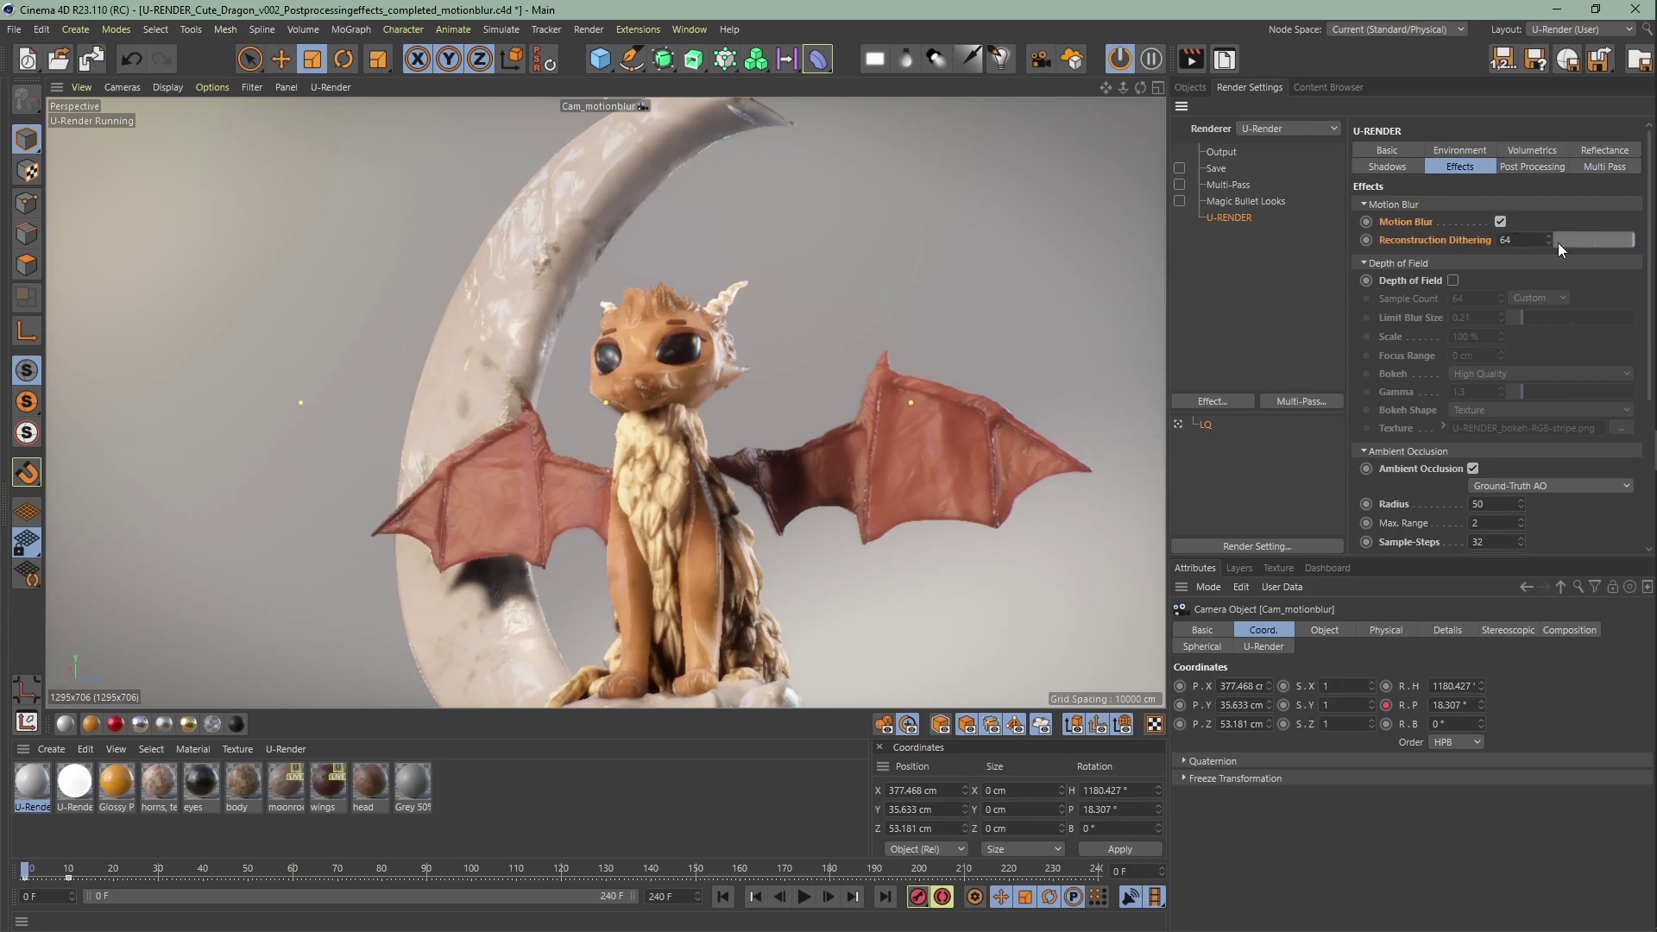
pyautogui.click(1243, 158)
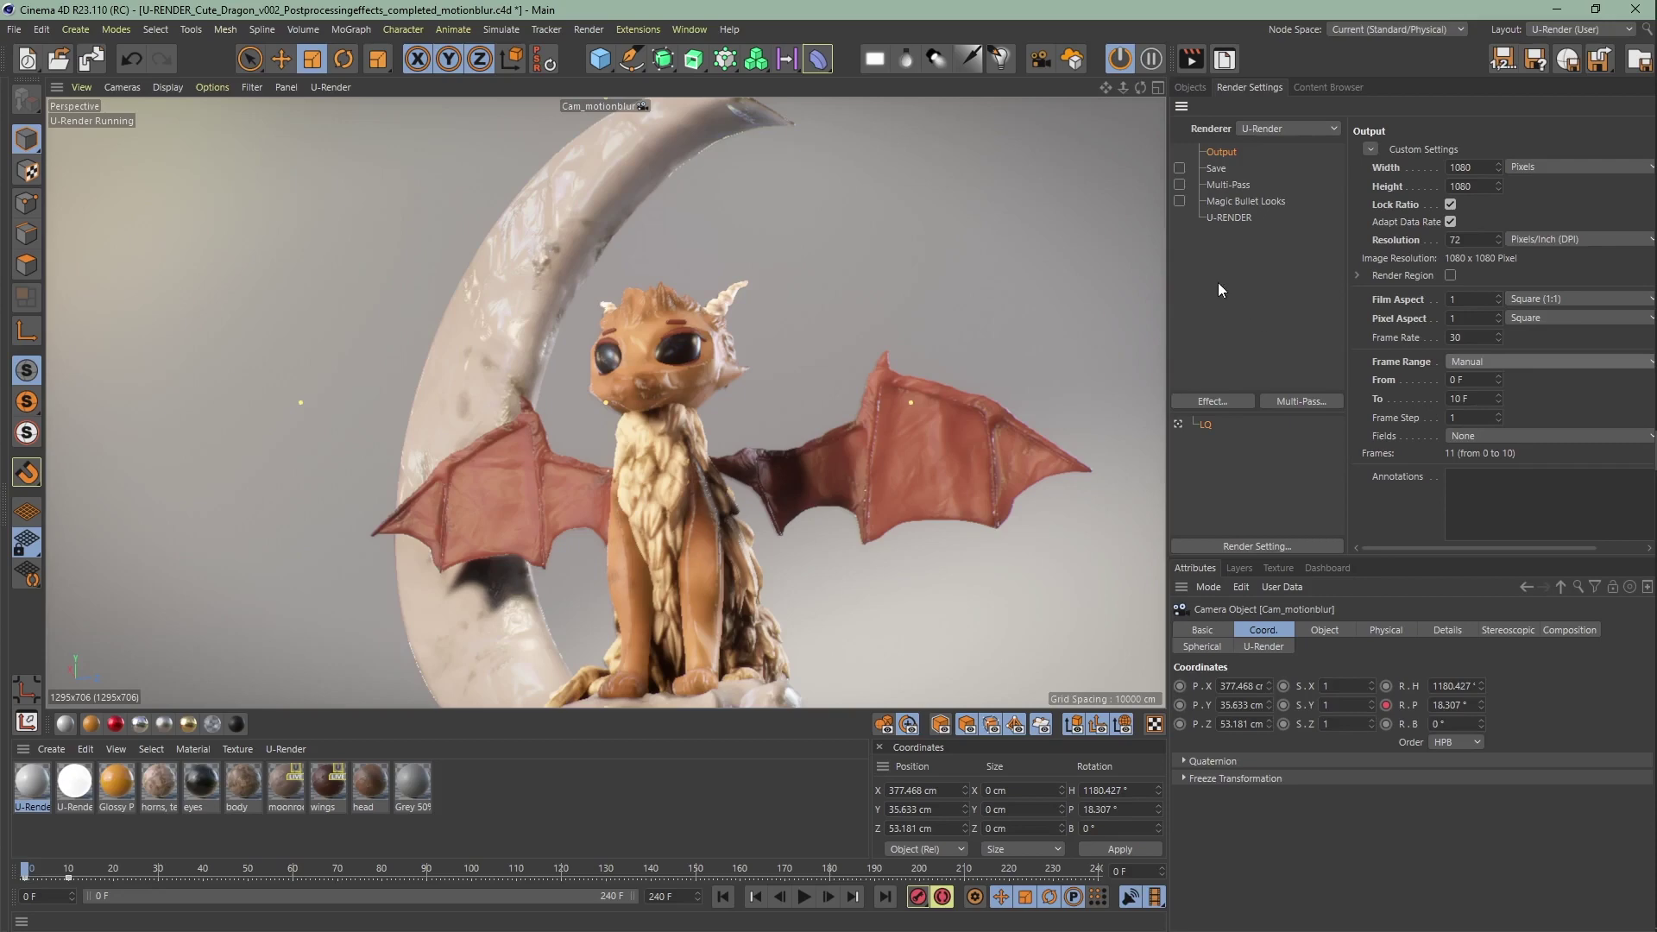
# Render frames 0–10 to the Picture Viewer without saving, play them back, then render again.
pyautogui.click(1181, 60)
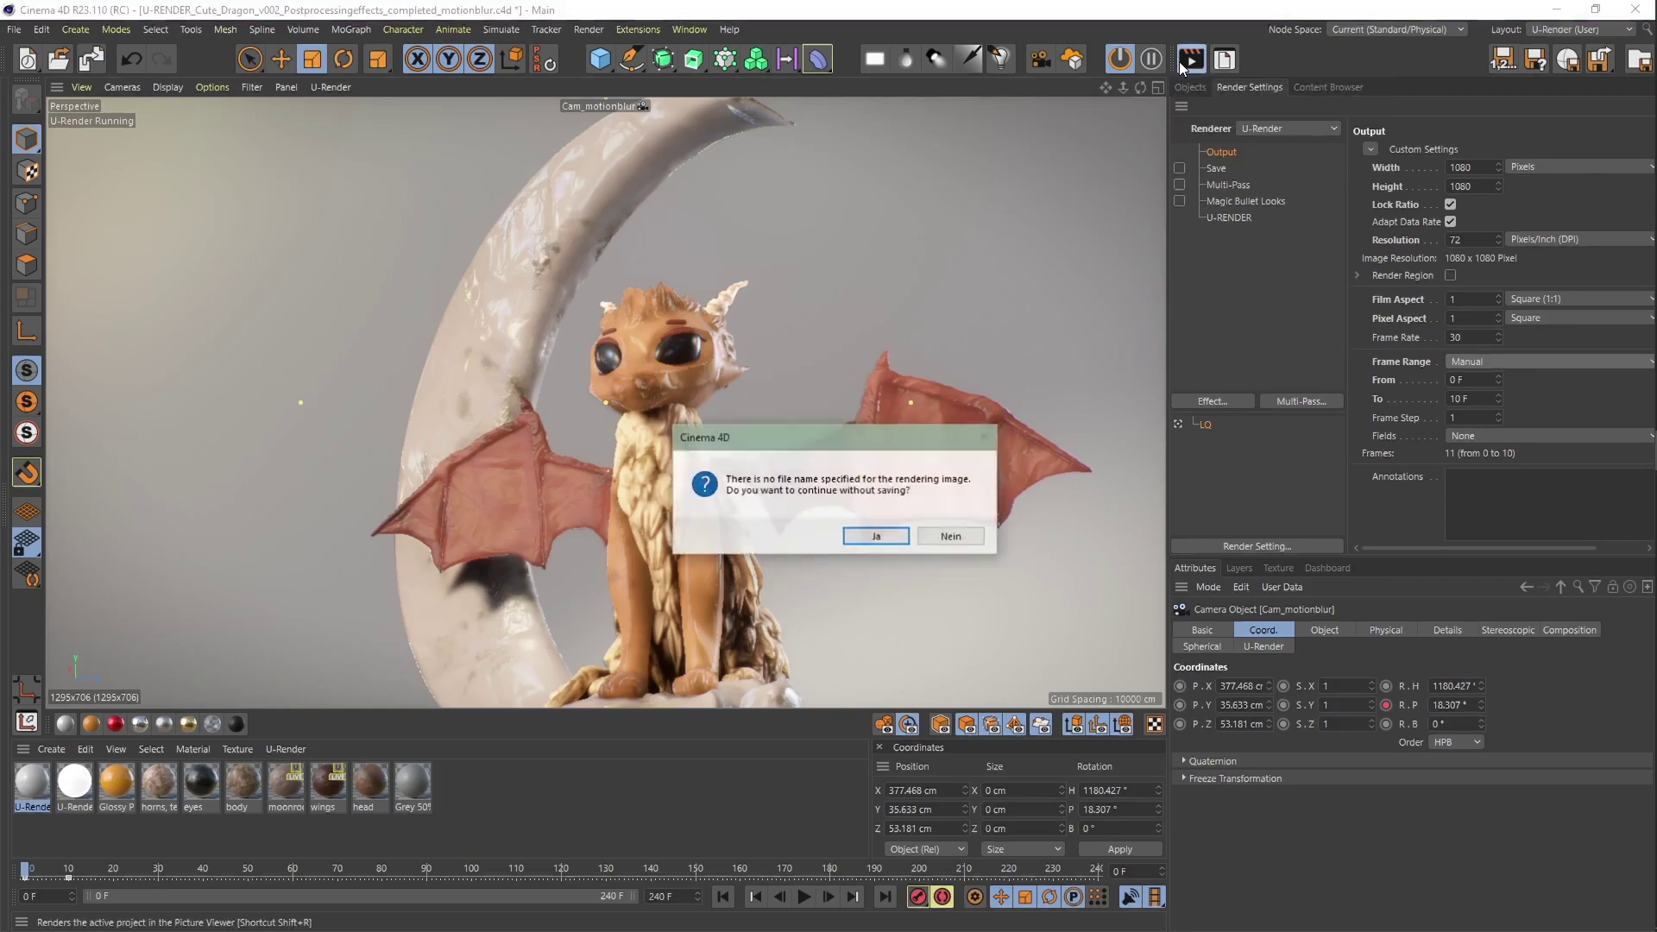
pyautogui.click(896, 536)
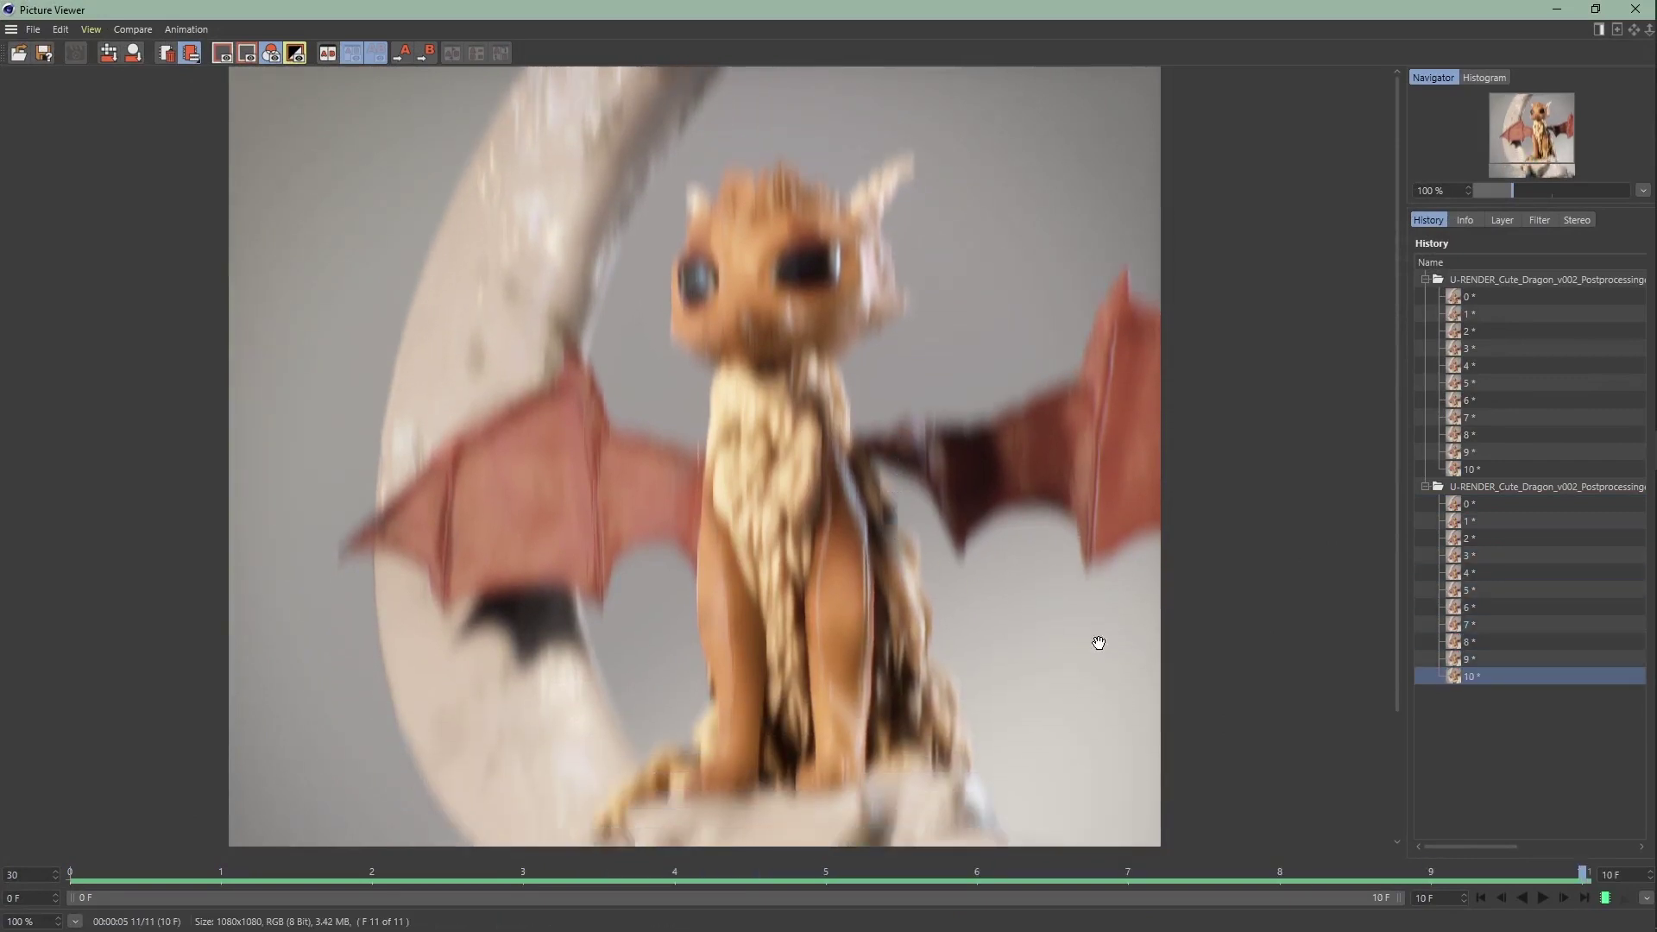
pyautogui.click(1548, 898)
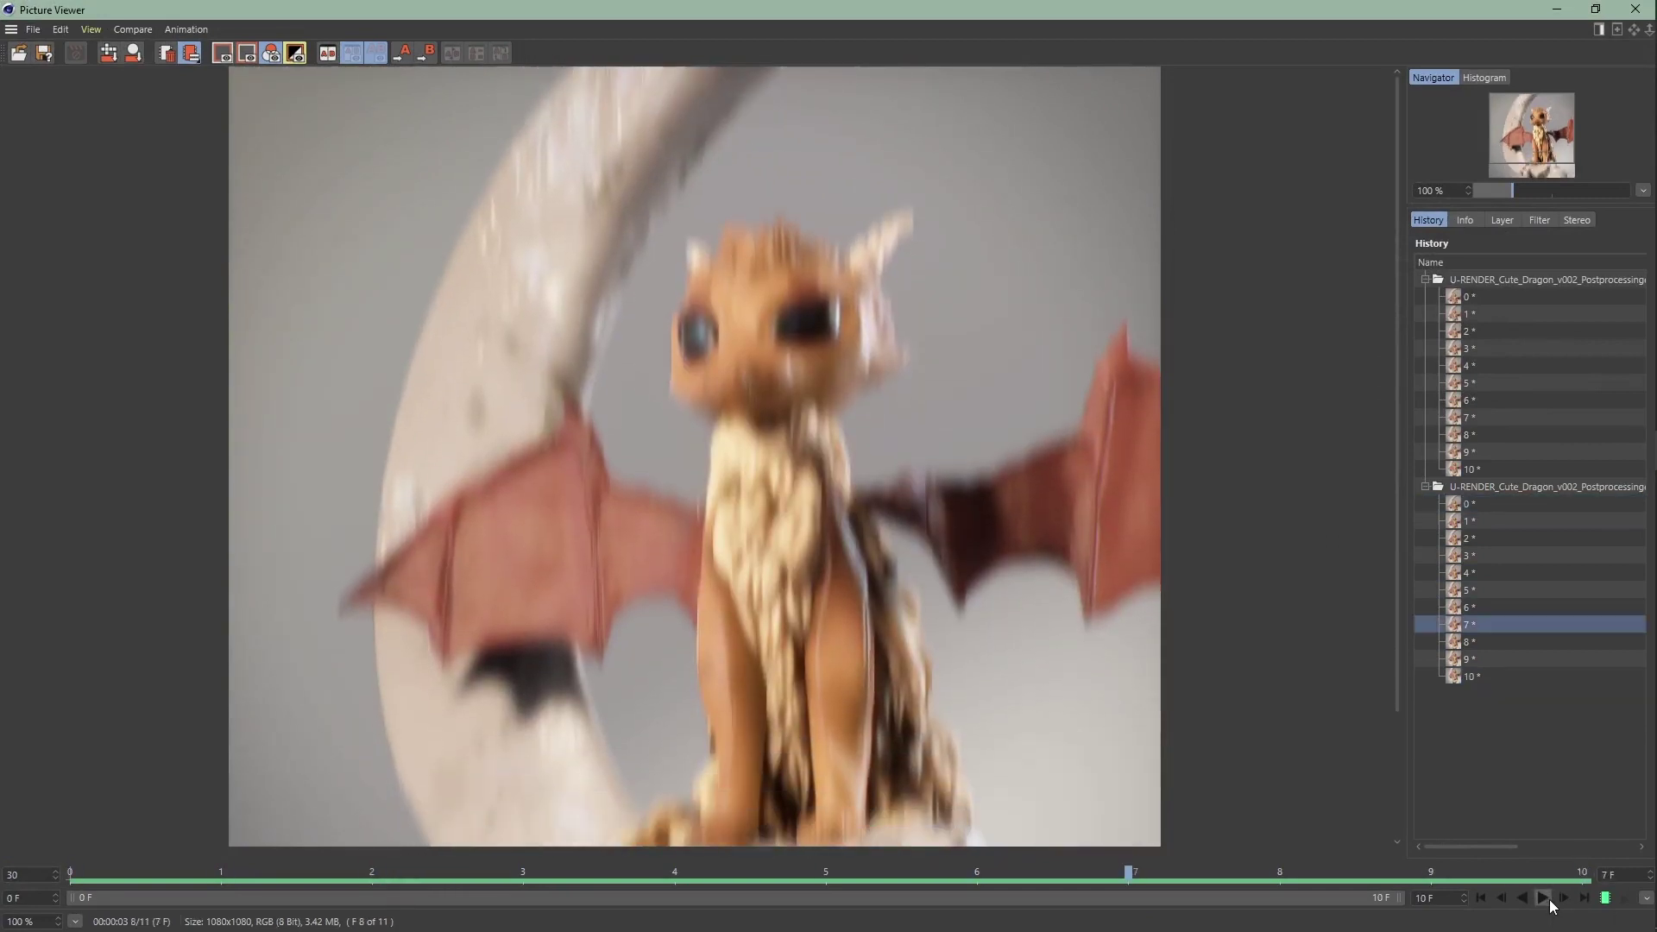
pyautogui.click(1568, 13)
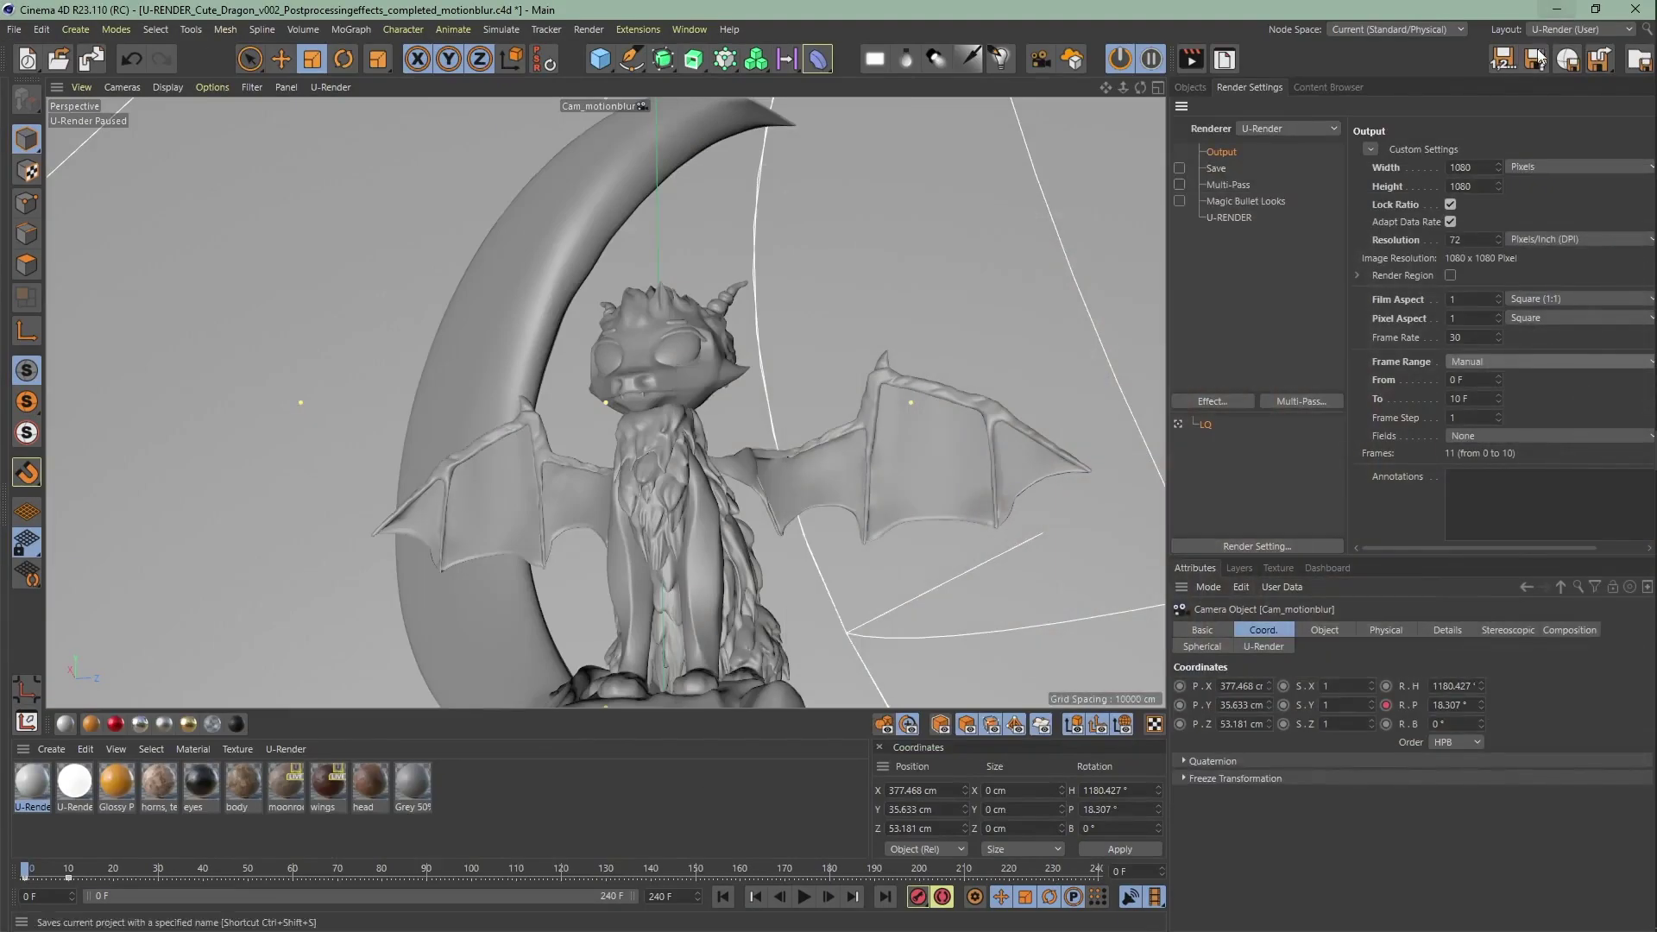
pyautogui.click(1251, 217)
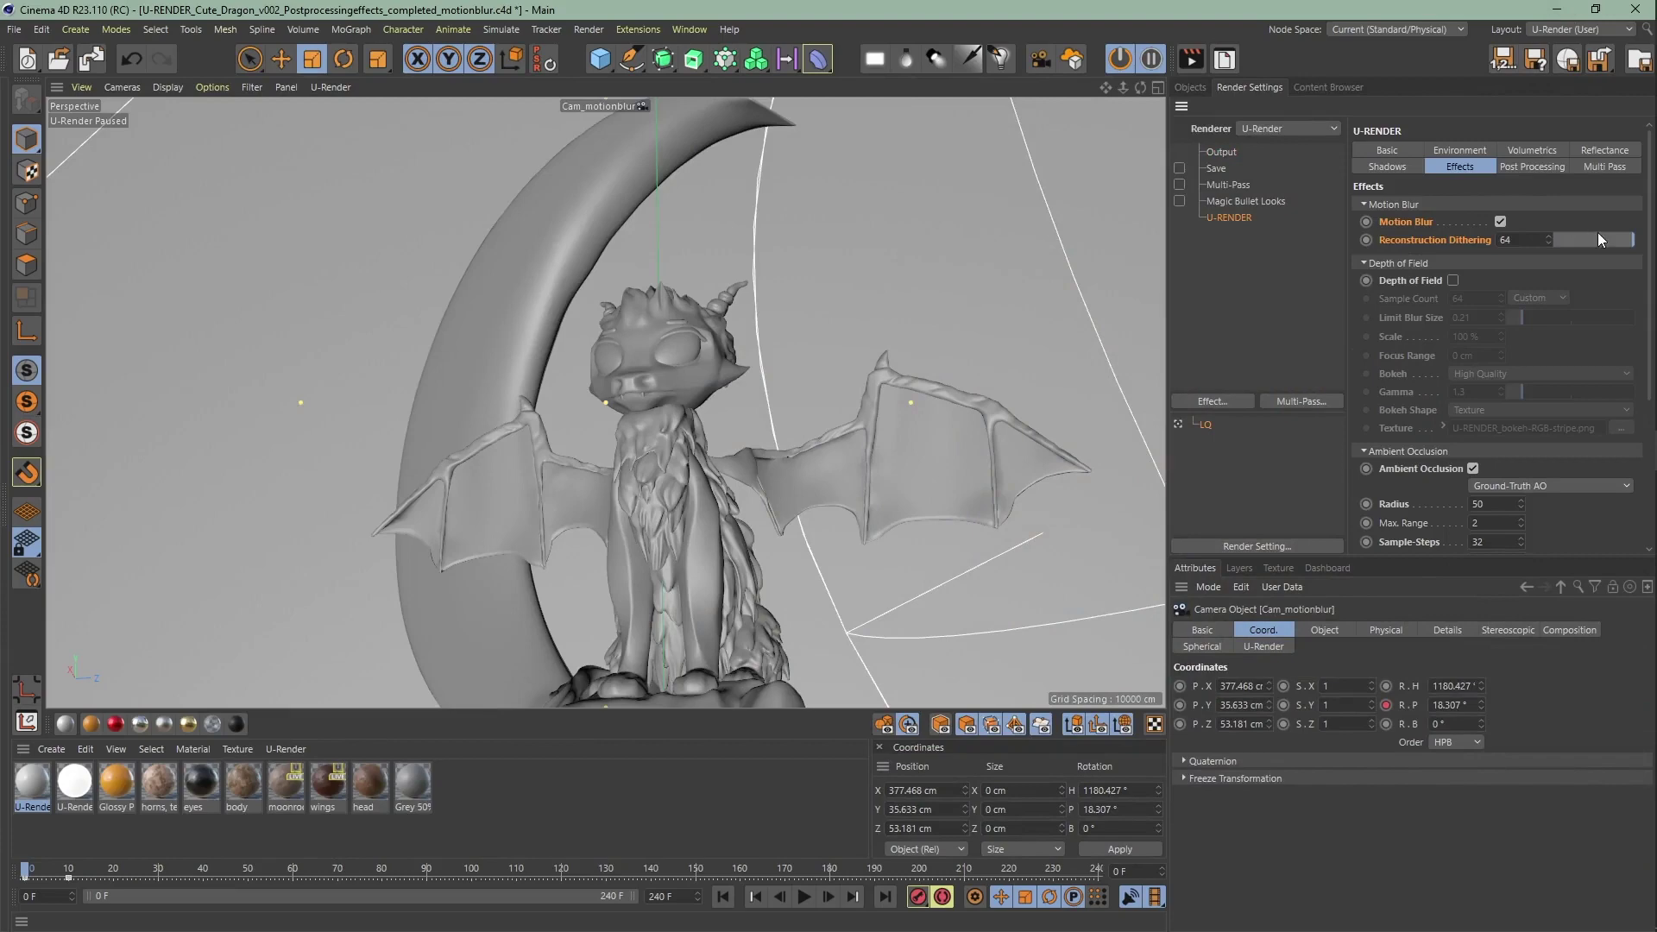
pyautogui.click(1190, 62)
pyautogui.click(877, 537)
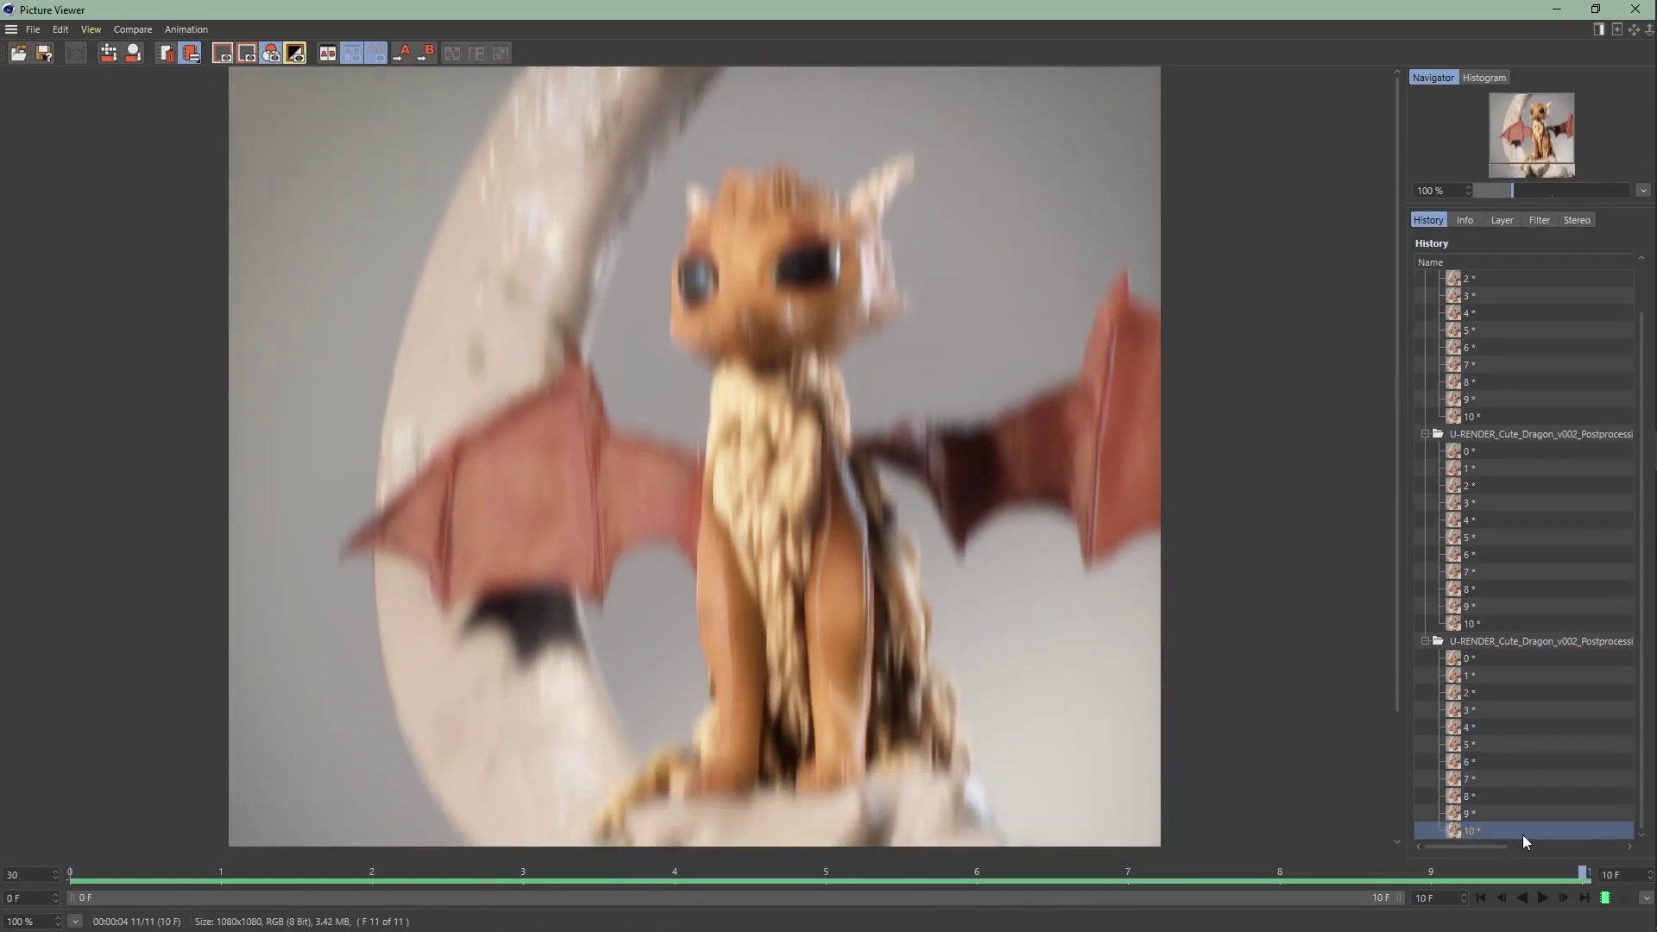
# Review the Picture Viewer save options, keeping Still Image type and TIF format.
pyautogui.click(43, 55)
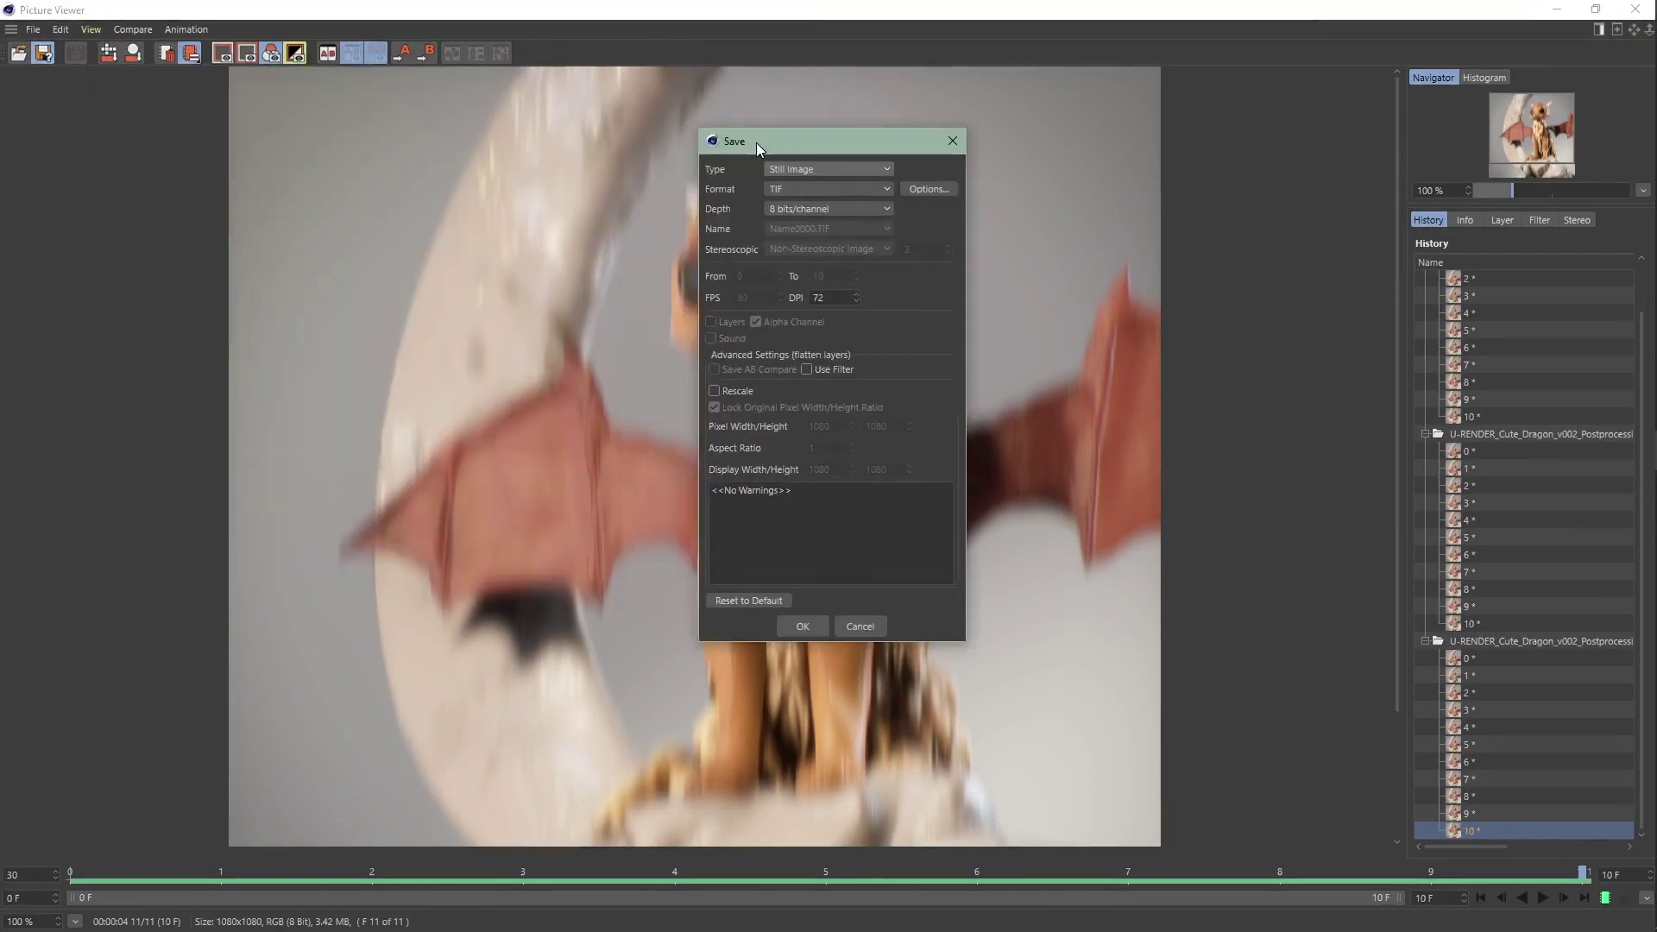
pyautogui.click(893, 194)
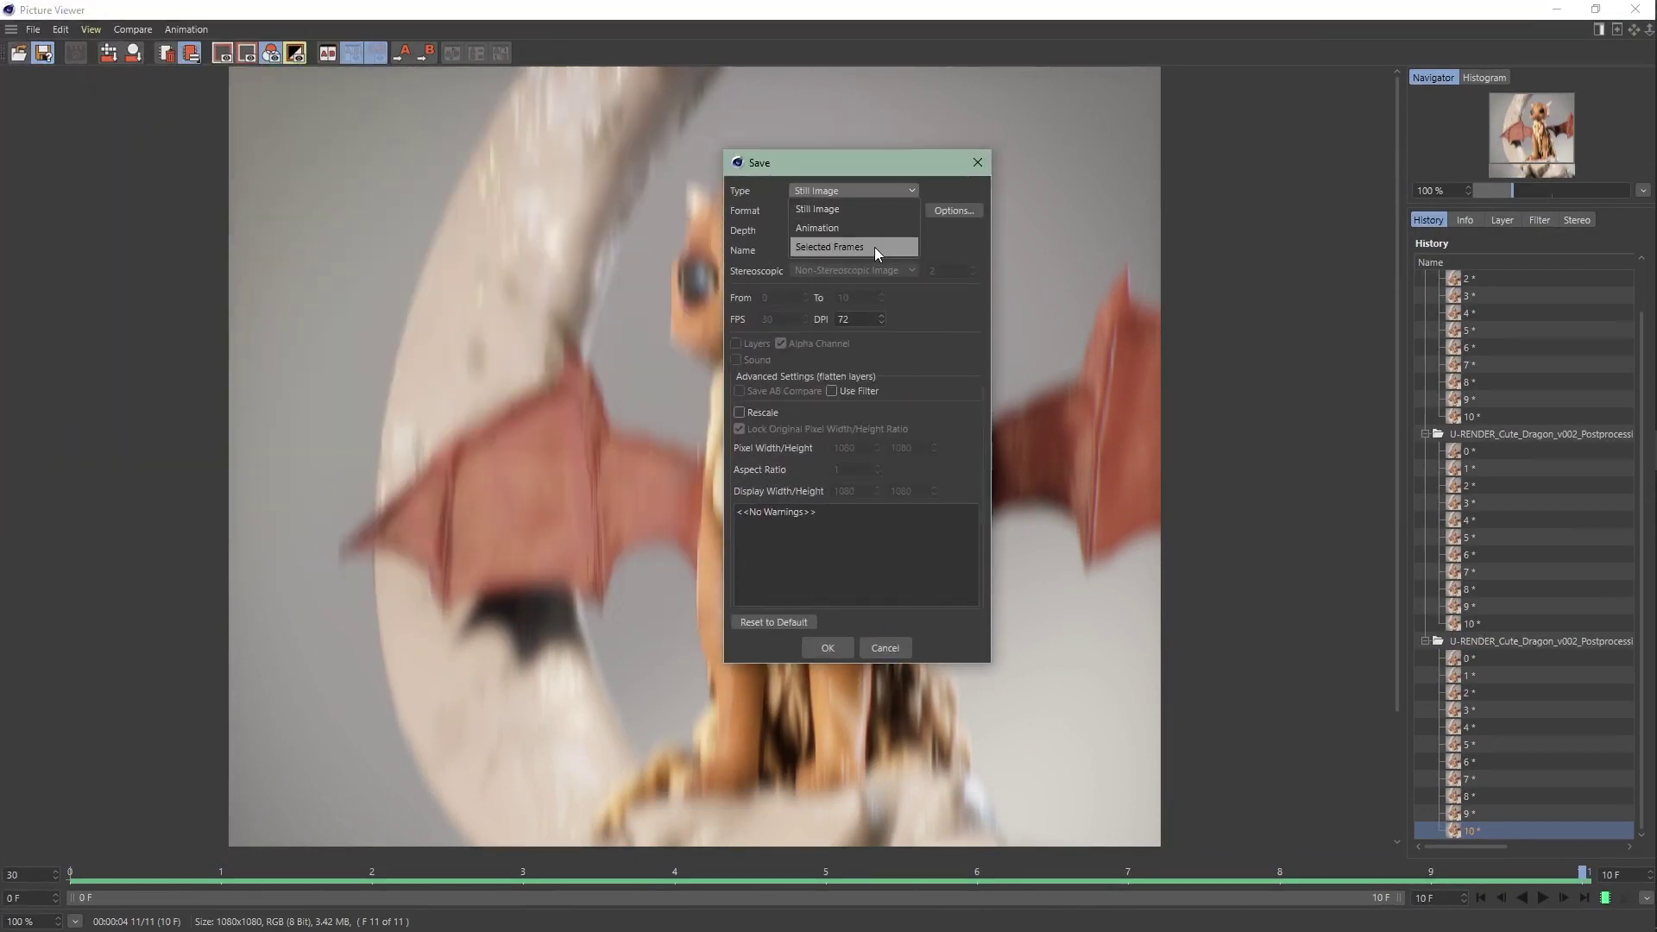
pyautogui.click(886, 193)
pyautogui.click(883, 213)
pyautogui.click(898, 211)
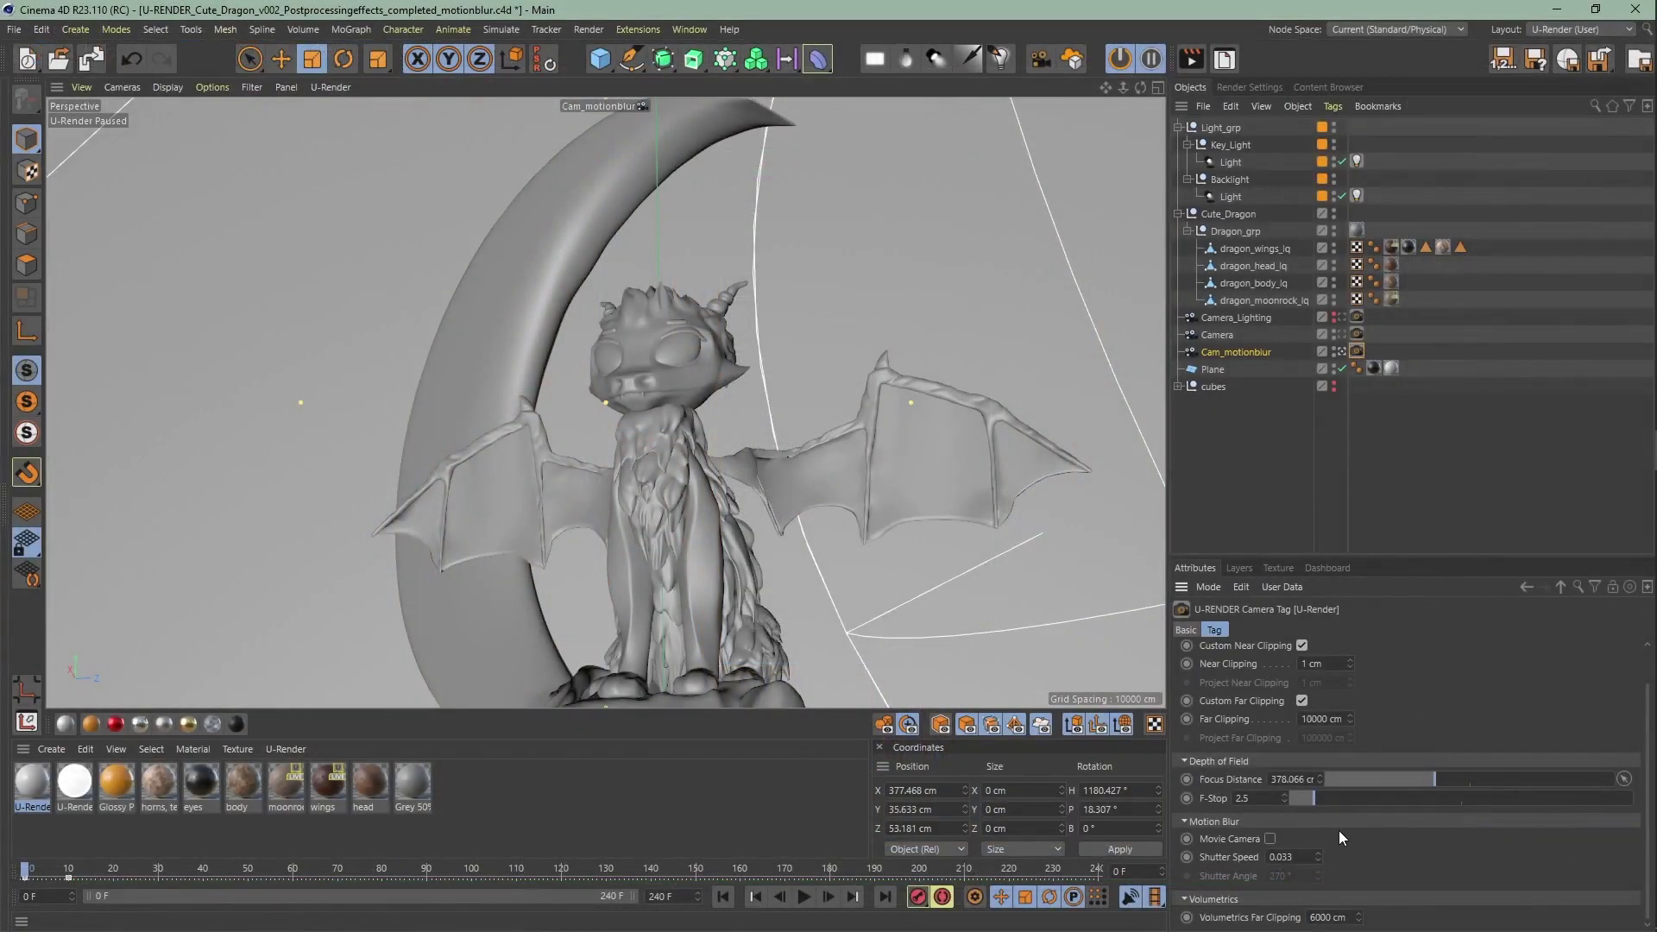
# Tick Movie Camera to reveal Shutter Angle, then untick it to keep using Shutter Speed.
pyautogui.click(1270, 839)
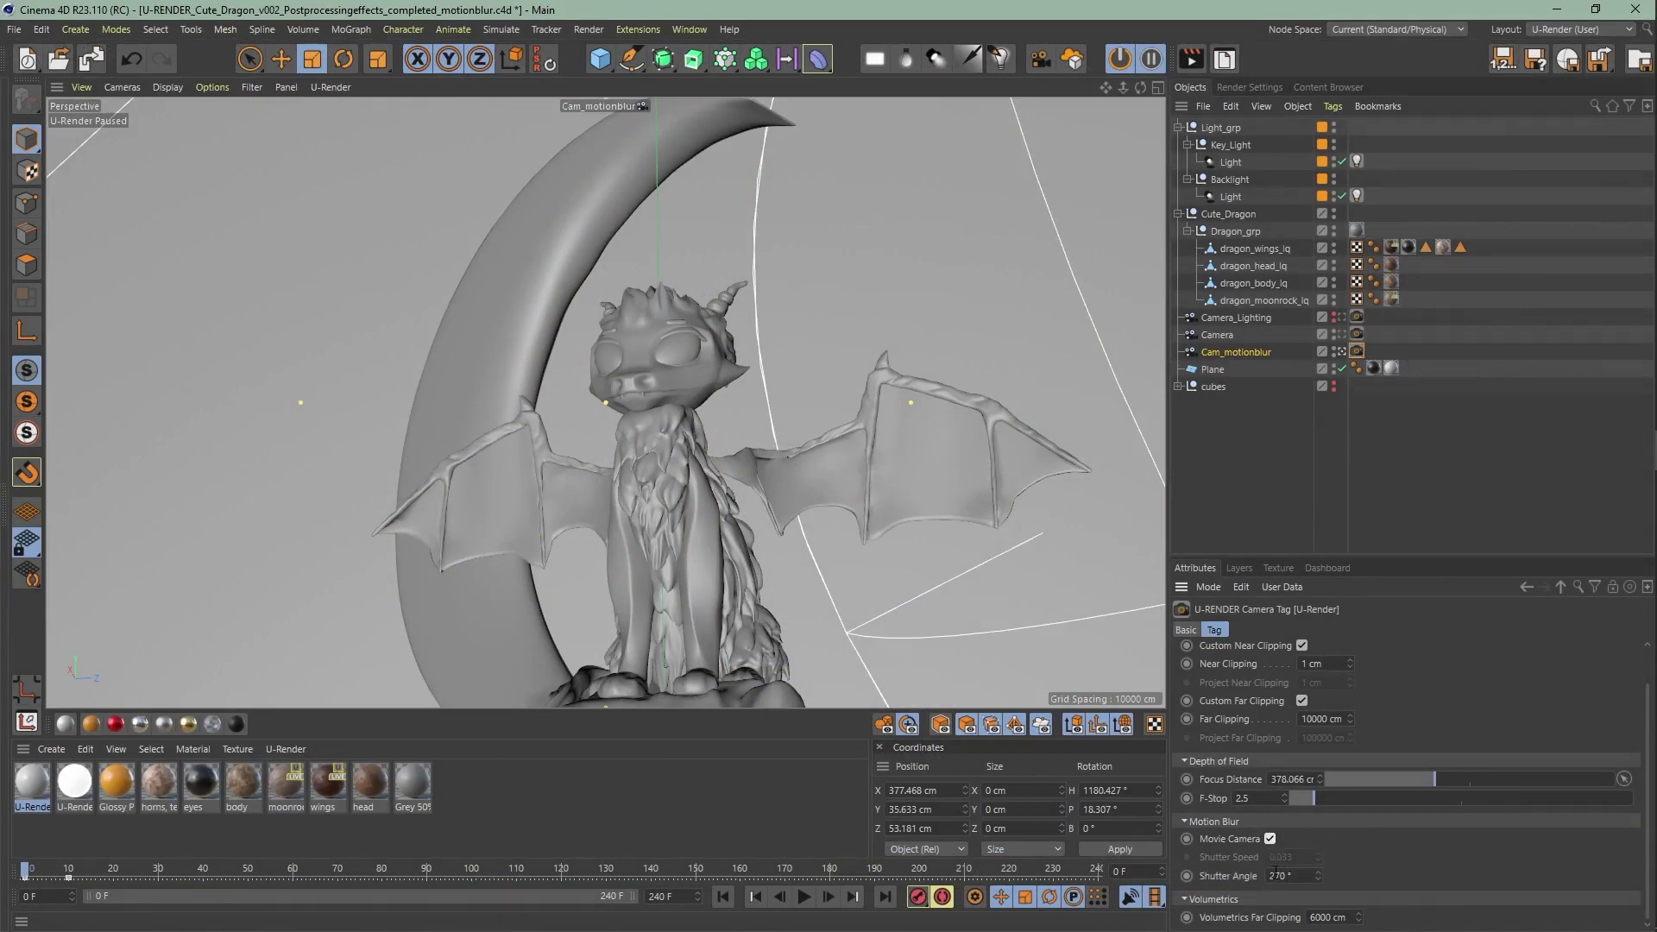
pyautogui.click(1270, 841)
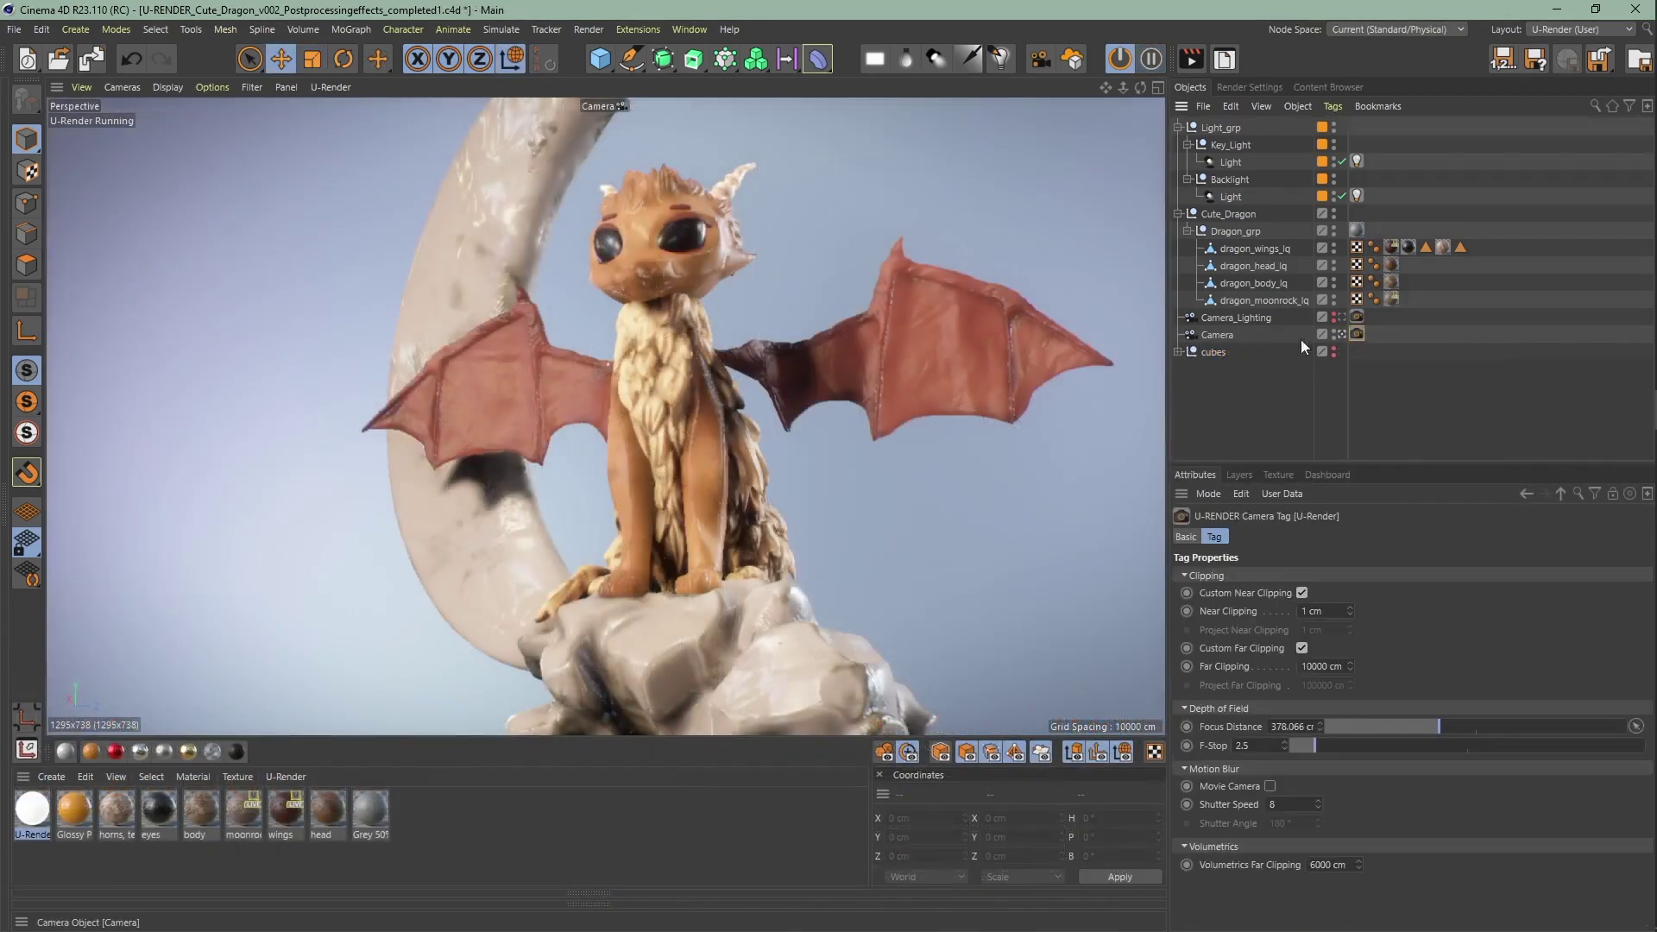
# Enable spherical mode on the Camera and try the Dome projection with different latitude angles.
pyautogui.click(1224, 339)
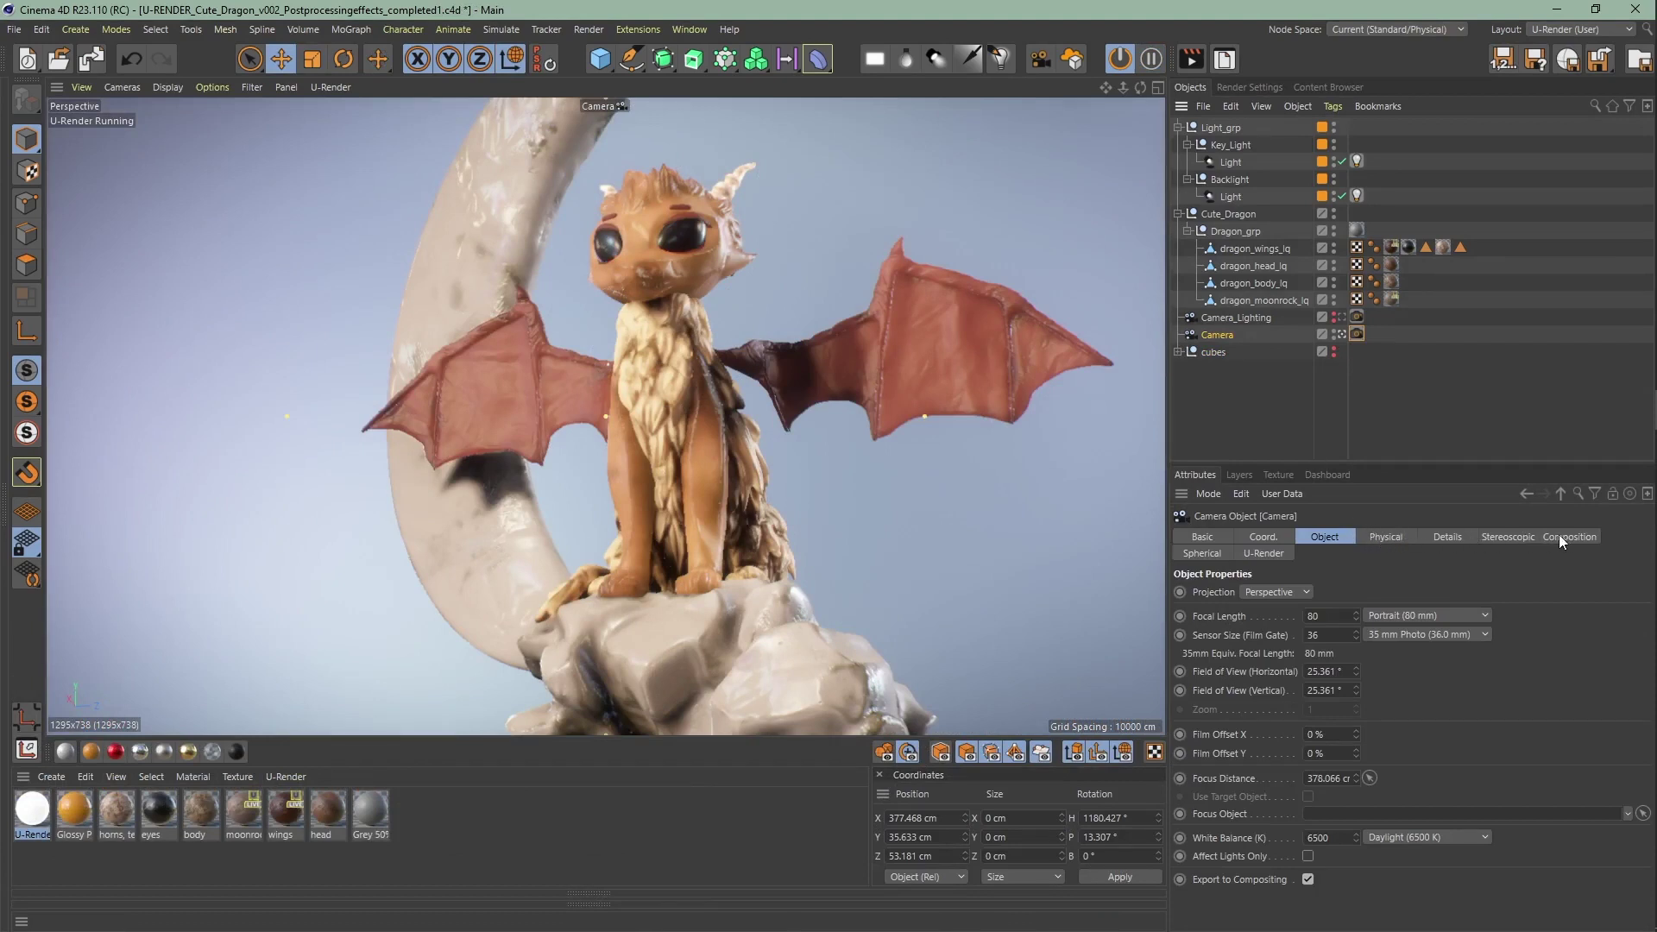
pyautogui.click(1200, 558)
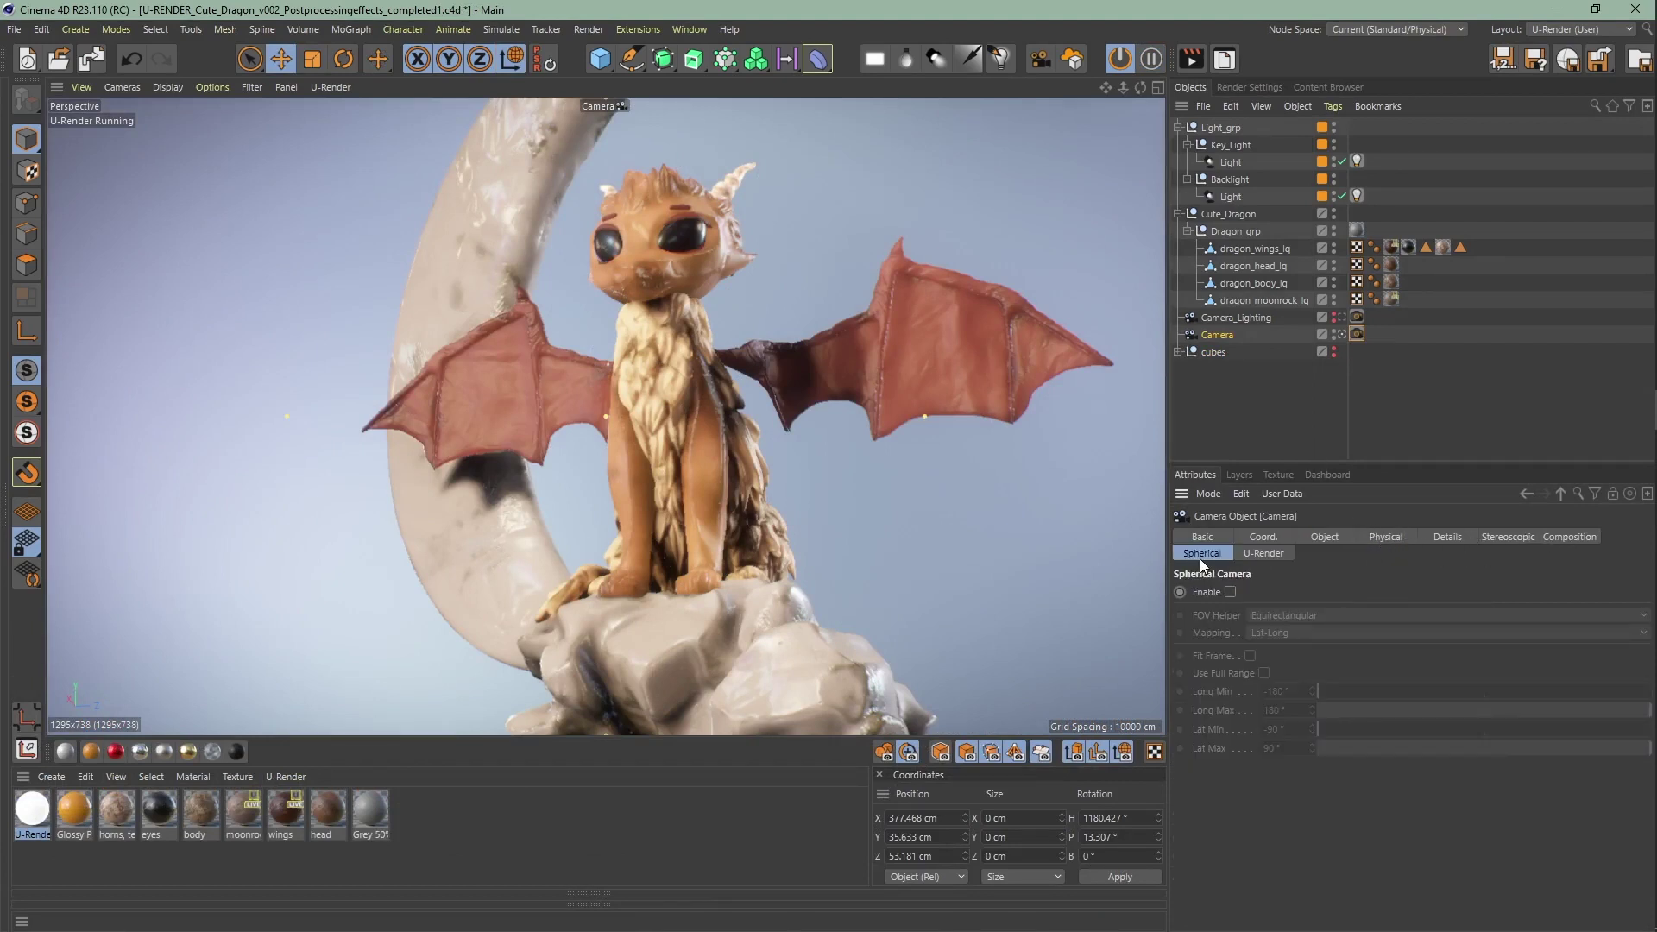
pyautogui.click(1231, 592)
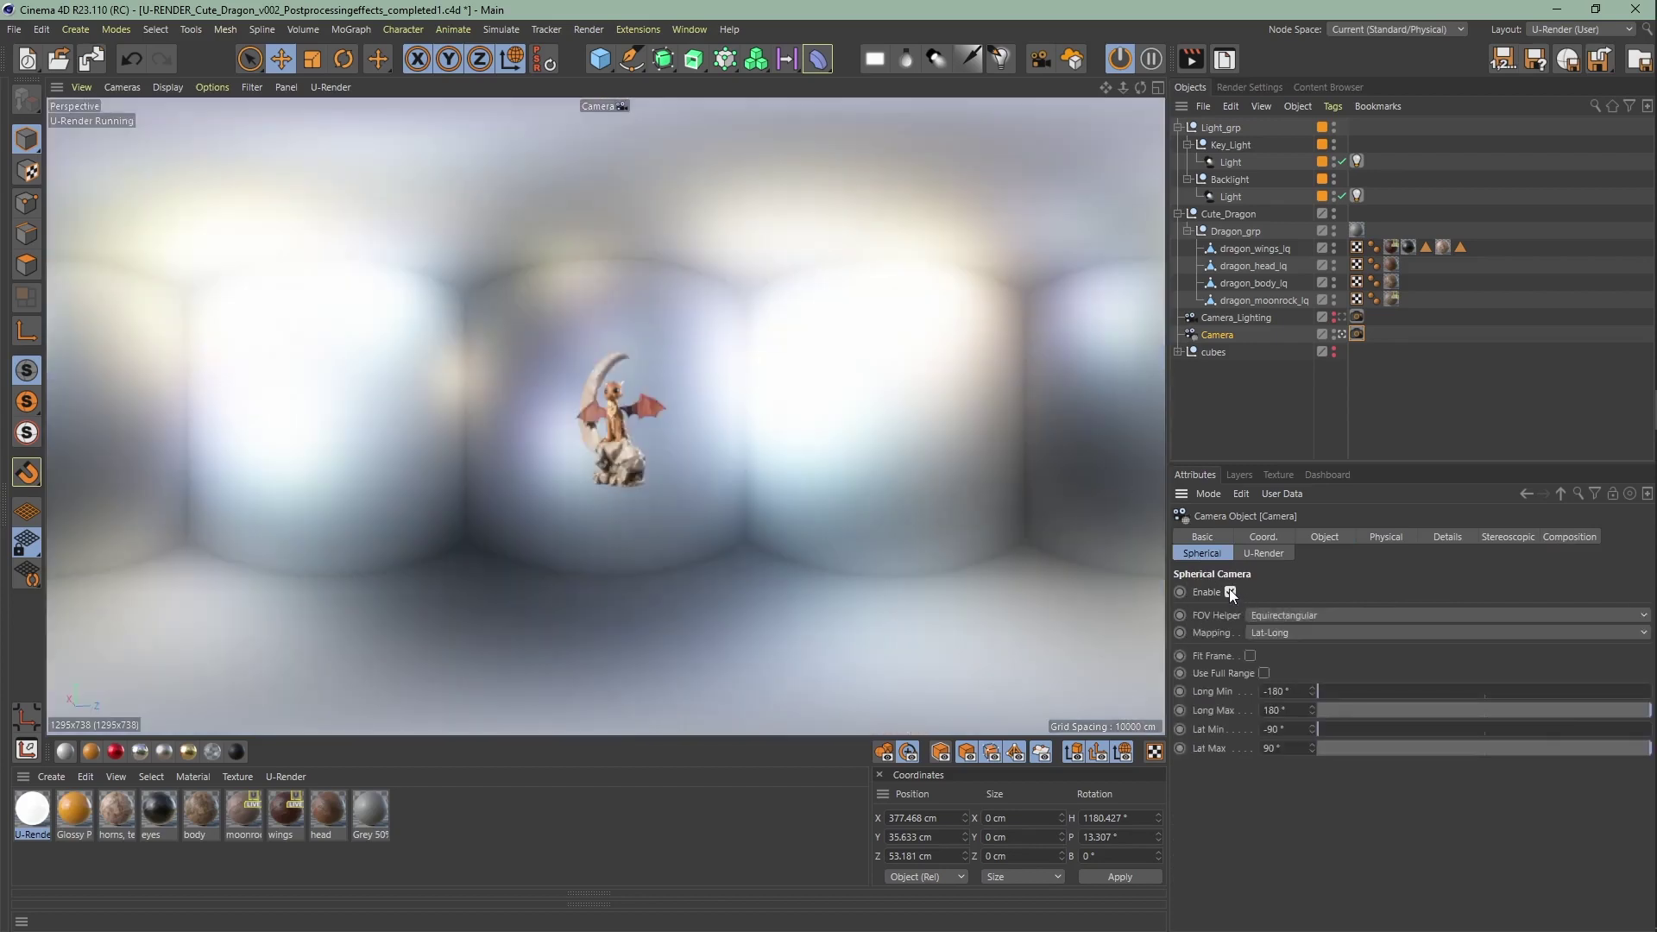
pyautogui.click(1302, 615)
pyautogui.click(1312, 613)
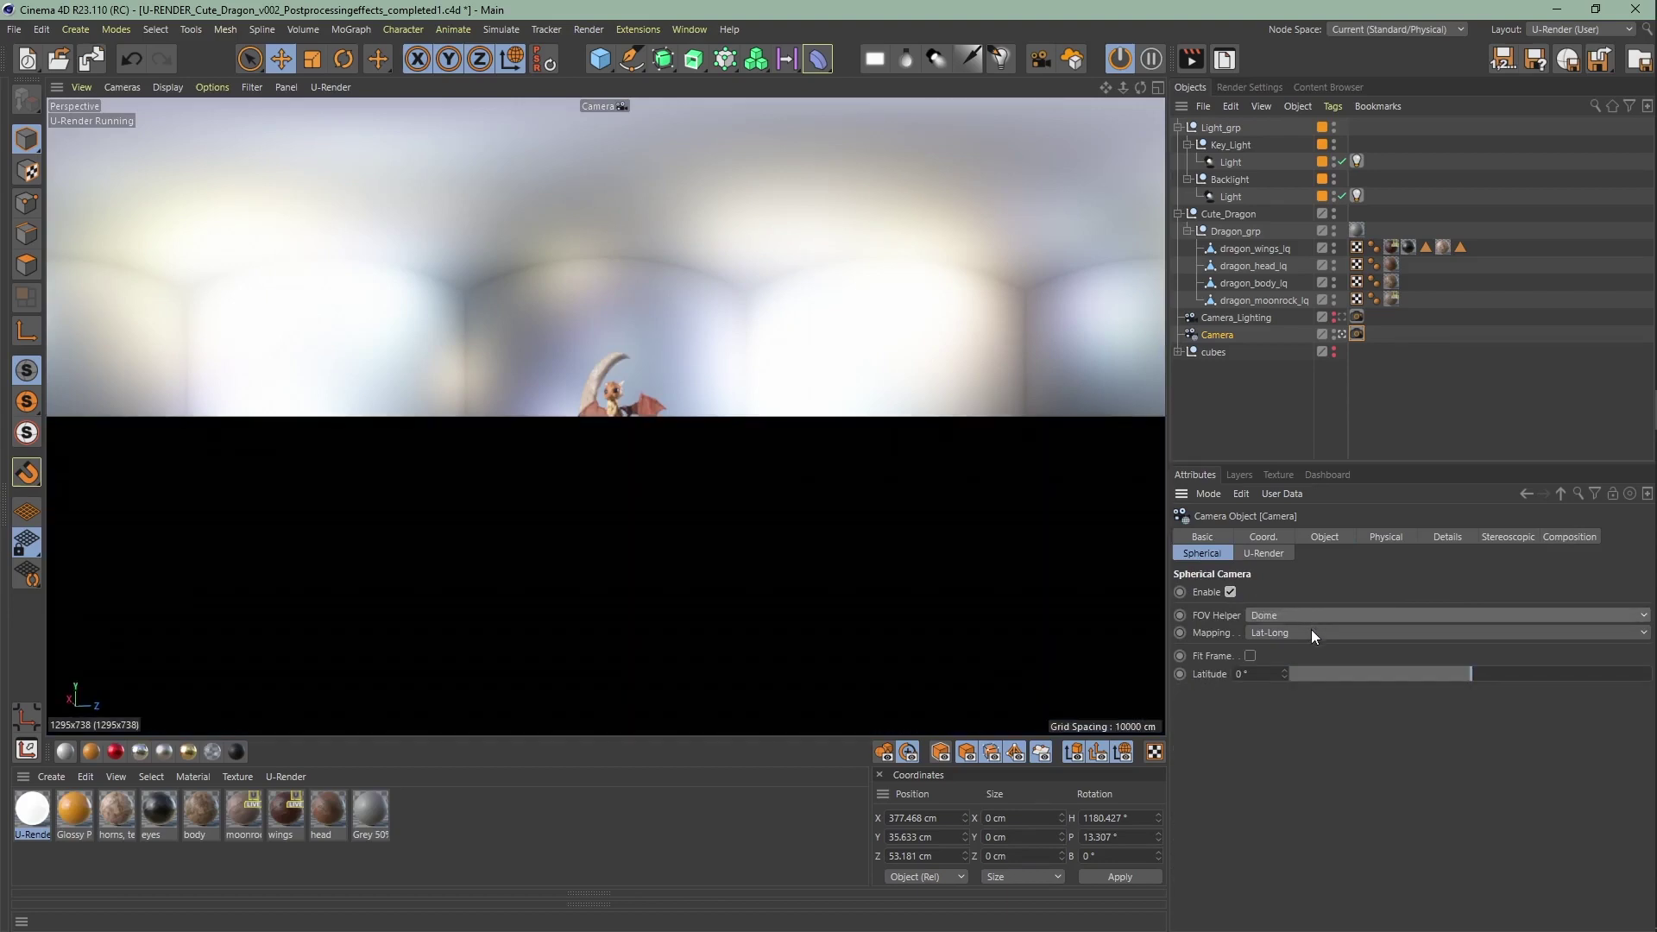
pyautogui.moveTo(1459, 677); pyautogui.dragTo(1284, 673)
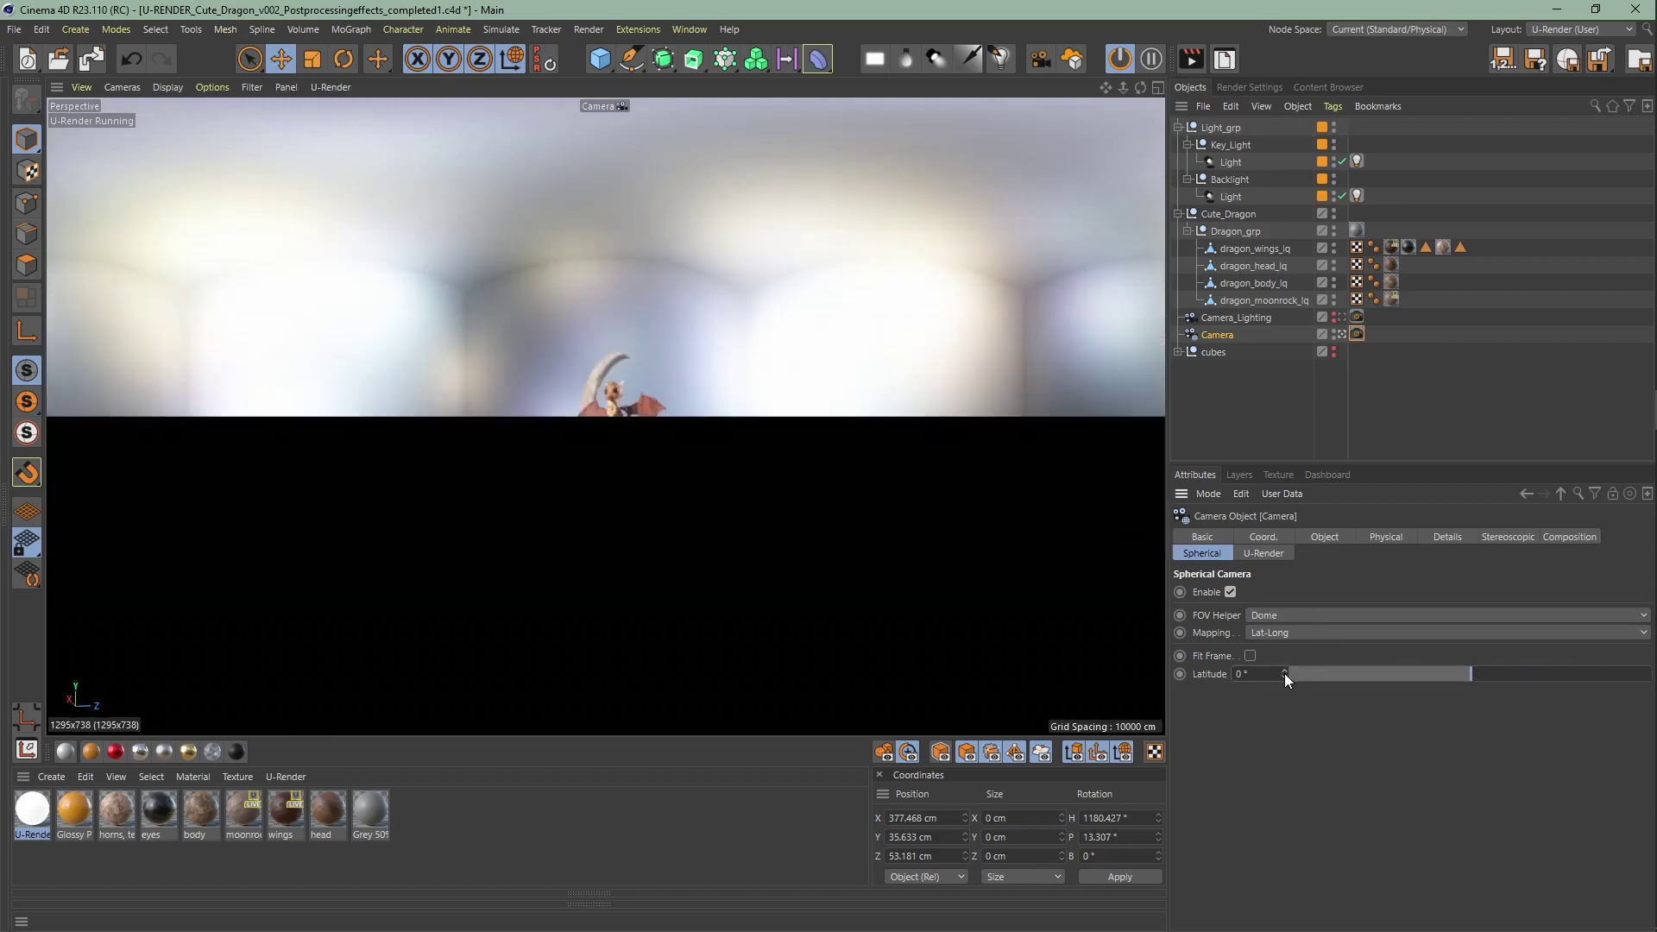
# Switch back to Equirectangular, toggle the full range, and reset Long/Lat Min and Max to defaults.
pyautogui.click(1280, 613)
pyautogui.click(1281, 611)
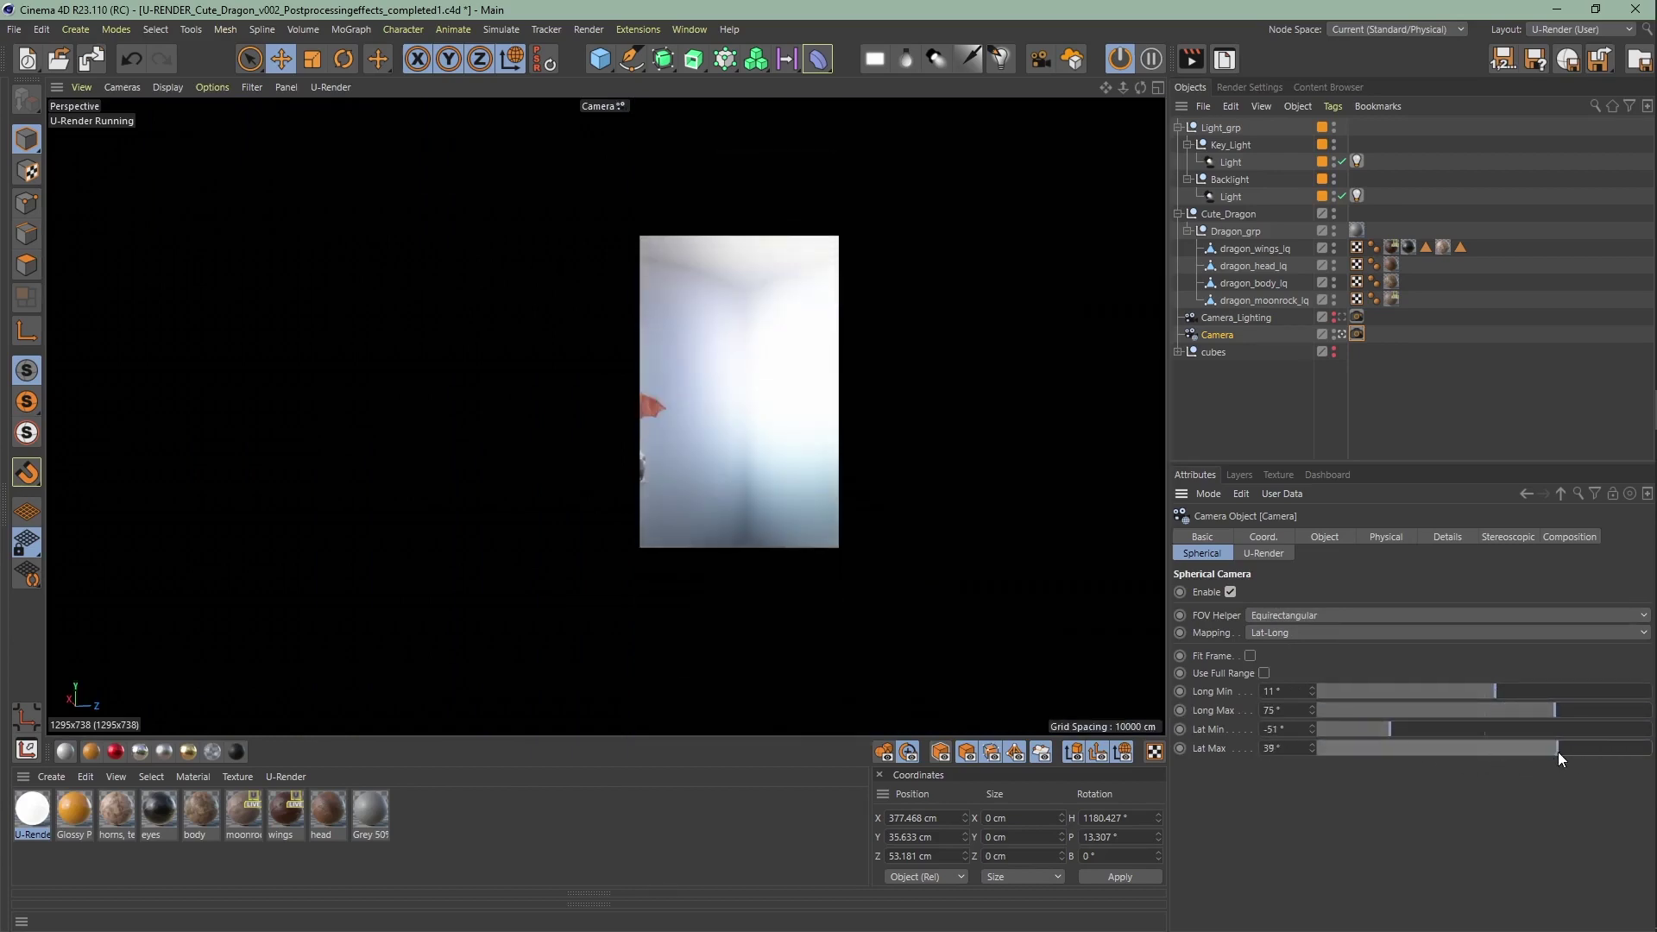
pyautogui.click(1265, 673)
pyautogui.click(1265, 673)
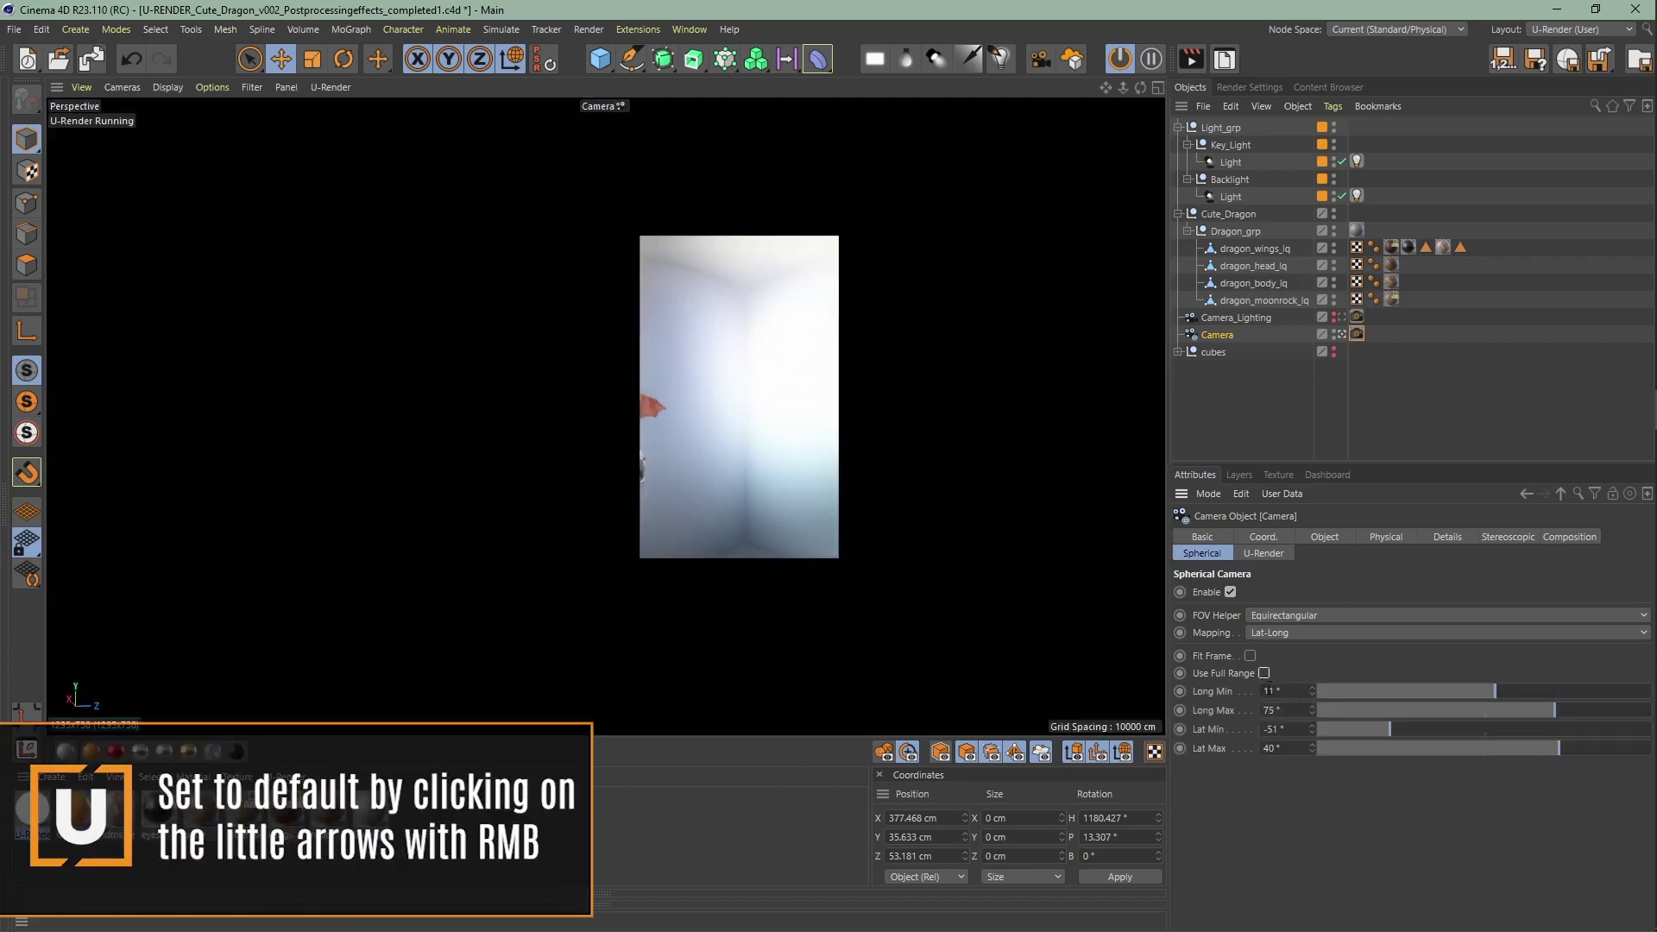
pyautogui.rightClick(1311, 692)
pyautogui.rightClick(1312, 710)
pyautogui.rightClick(1312, 729)
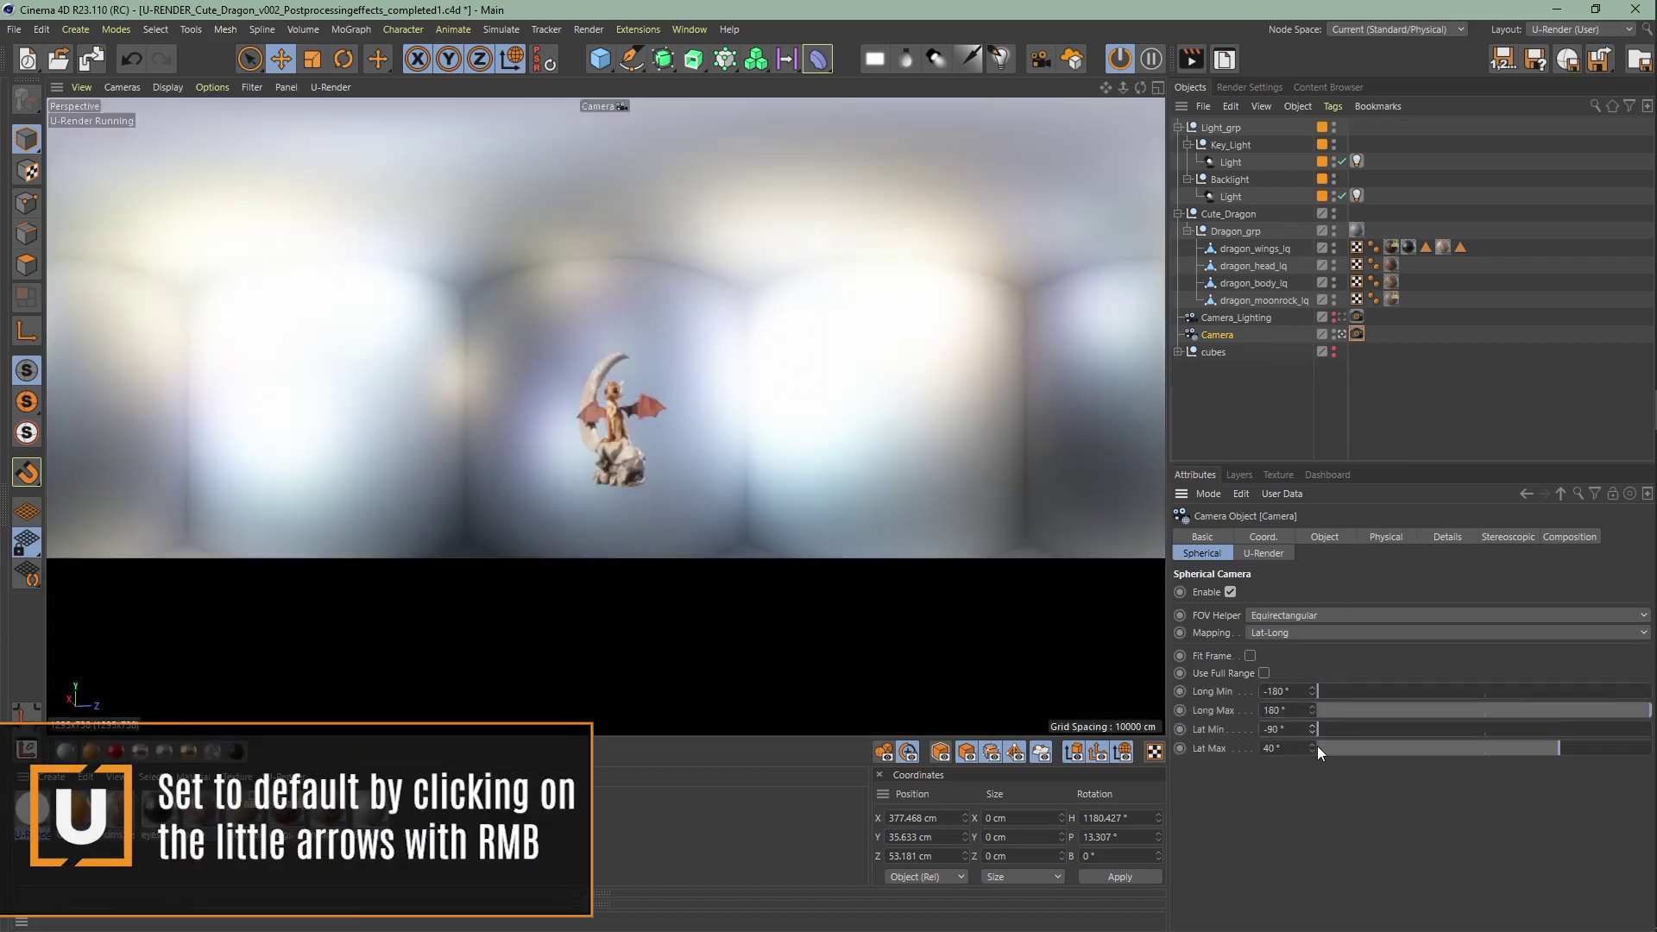
pyautogui.rightClick(1313, 748)
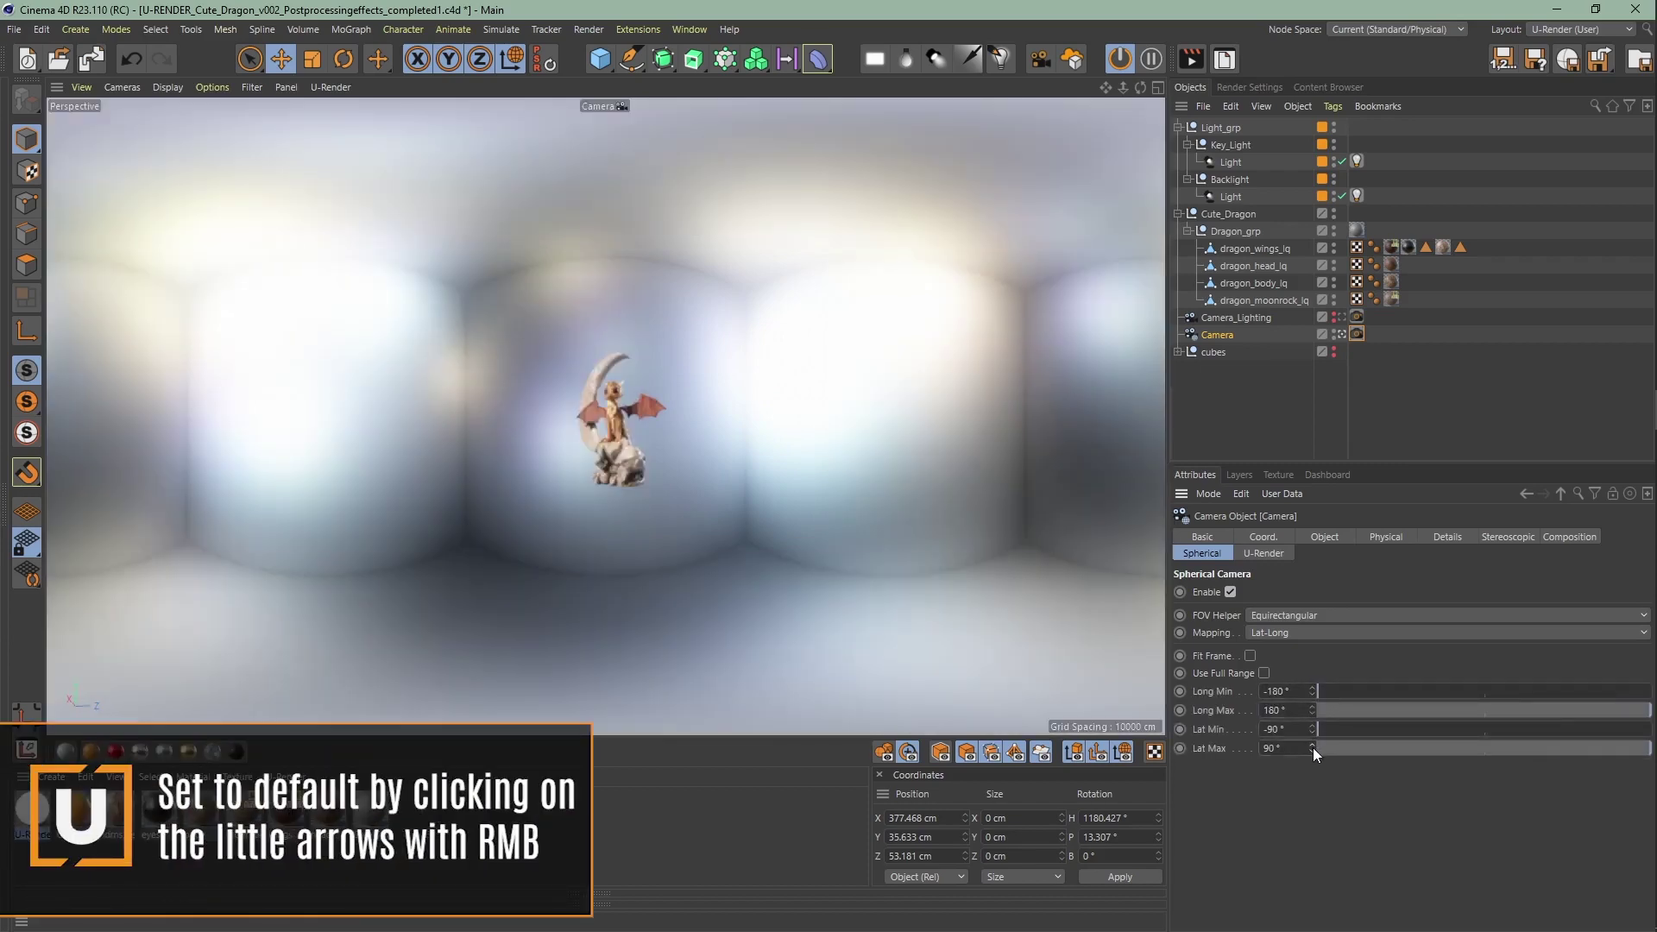
# Keep Lat-Long spherical mapping and set the output resolution to 4096 × 2048.
pyautogui.click(1338, 631)
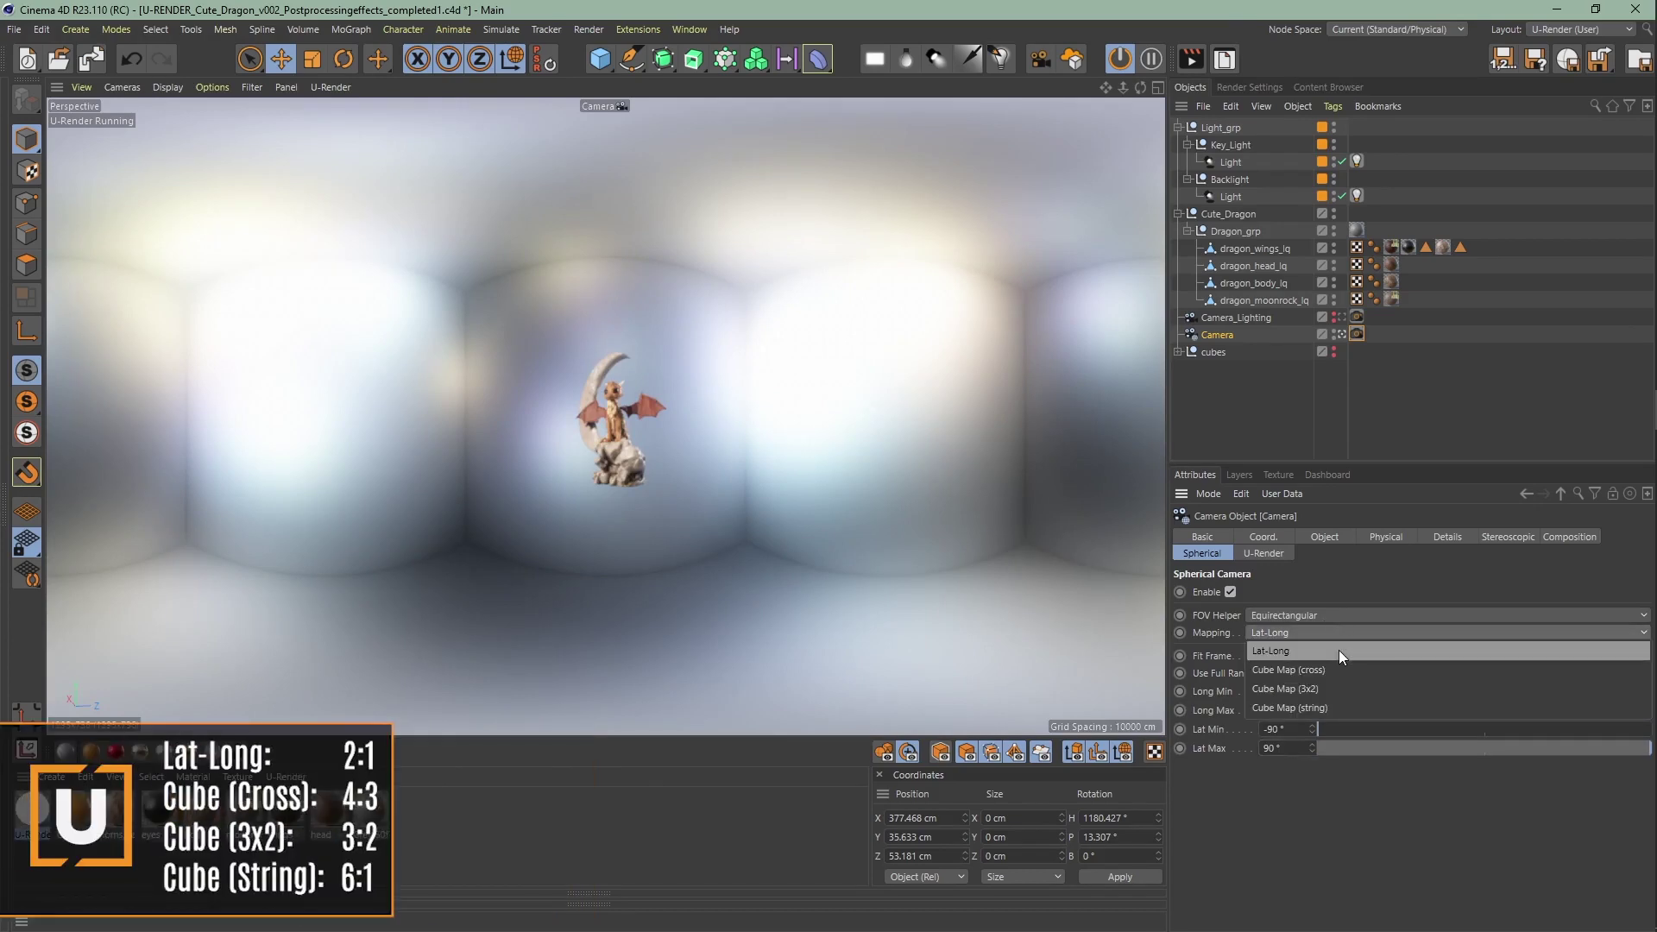
pyautogui.click(1339, 653)
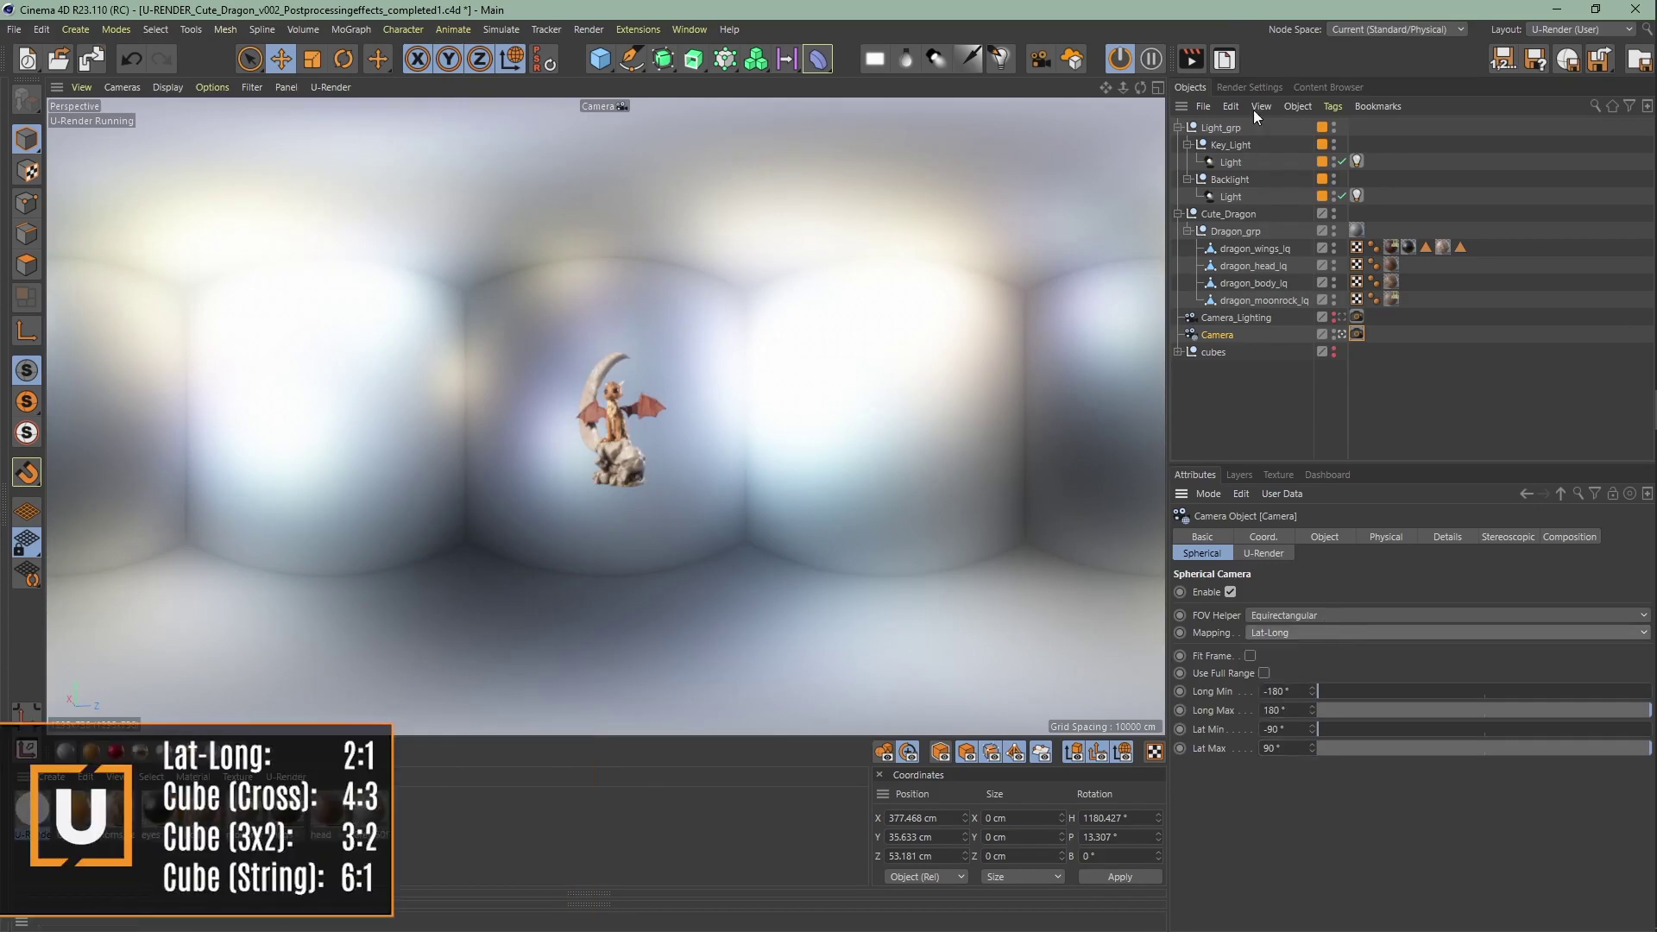
pyautogui.click(1250, 87)
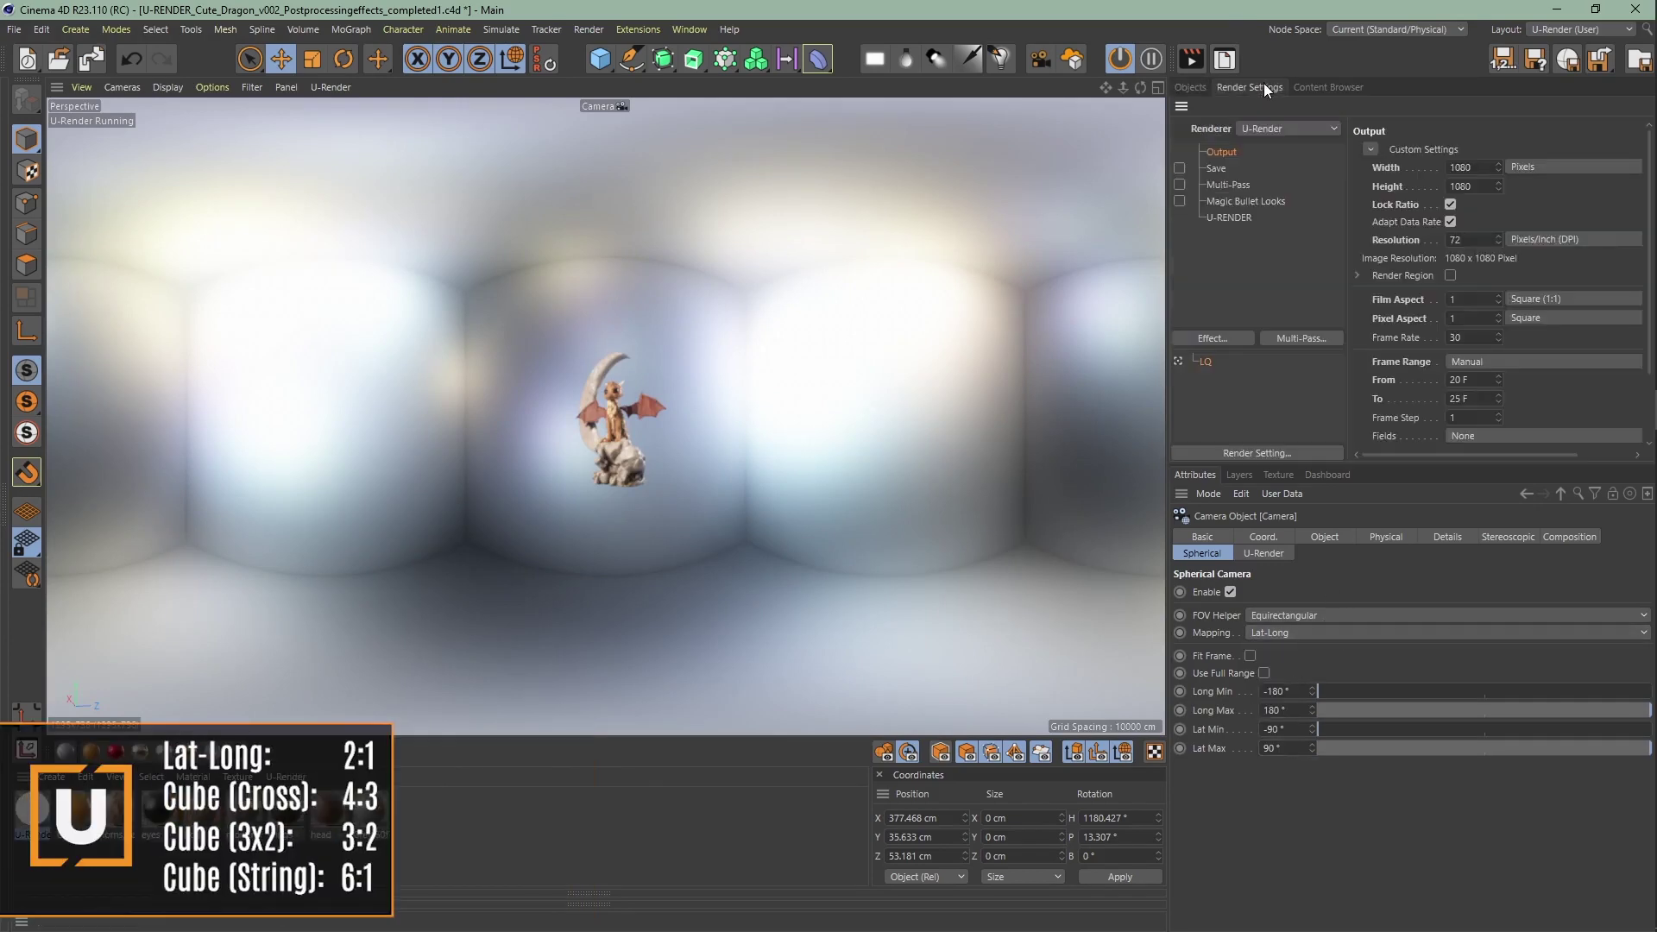
pyautogui.click(1474, 168)
pyautogui.write('4096')
pyautogui.press('Tab')
pyautogui.write('2048')
pyautogui.press('Return')
# Check the U-RENDER live view settings, then switch mapping to Cube Map (cross) with 3072 height.
pyautogui.click(1330, 475)
pyautogui.click(1287, 518)
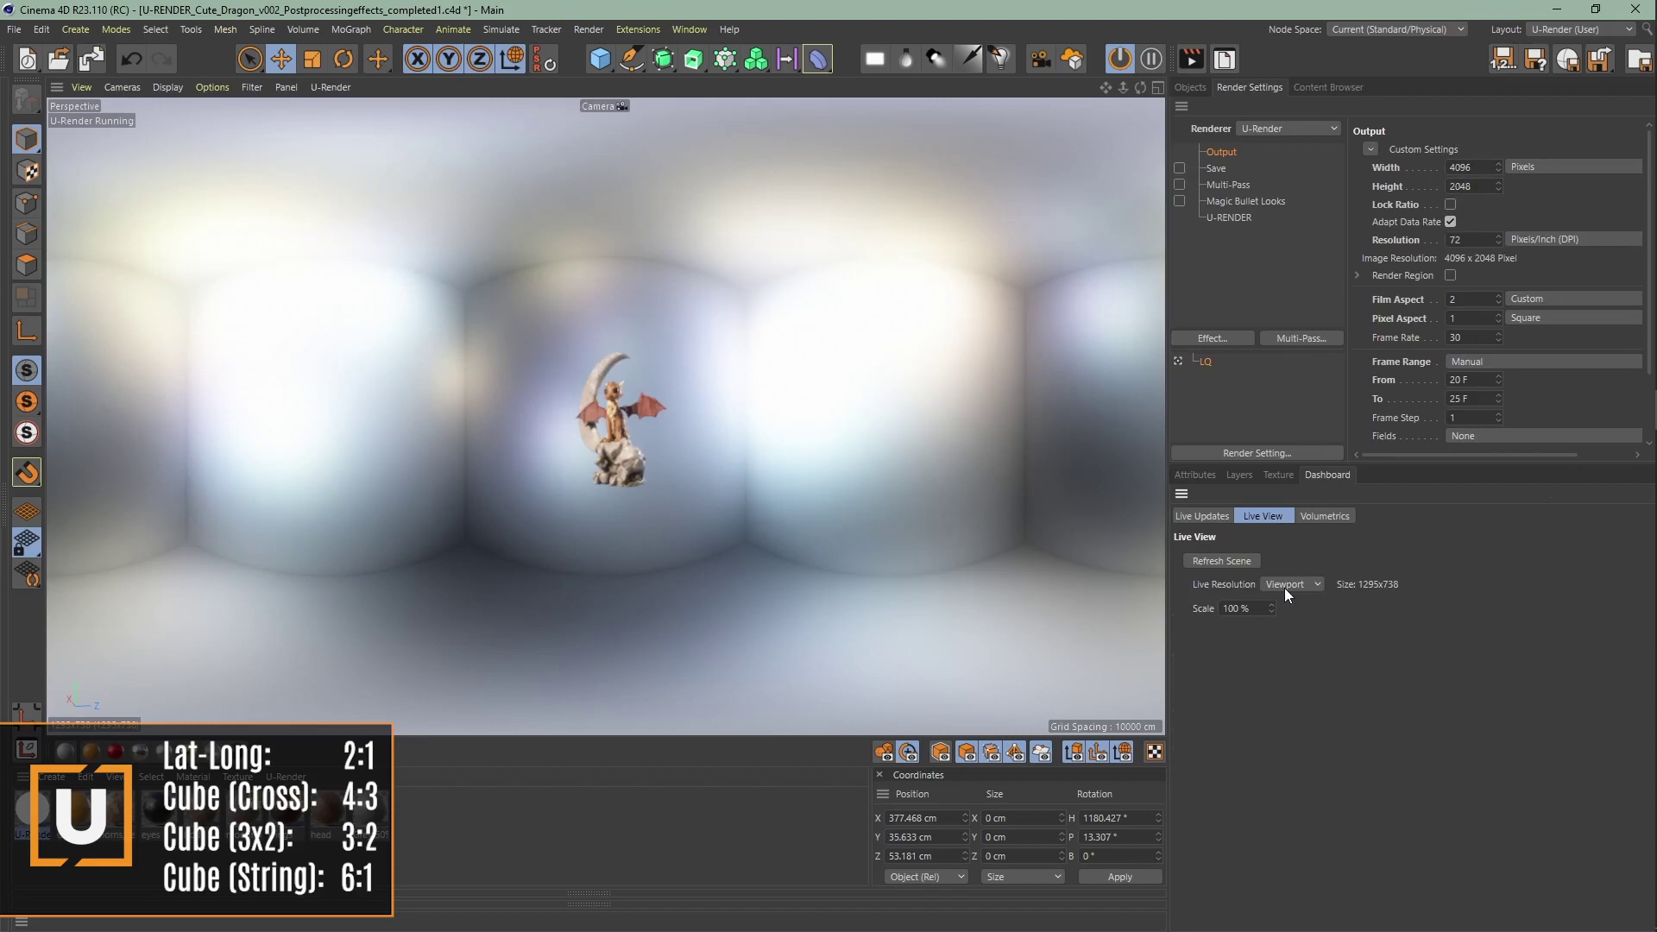
pyautogui.click(1208, 477)
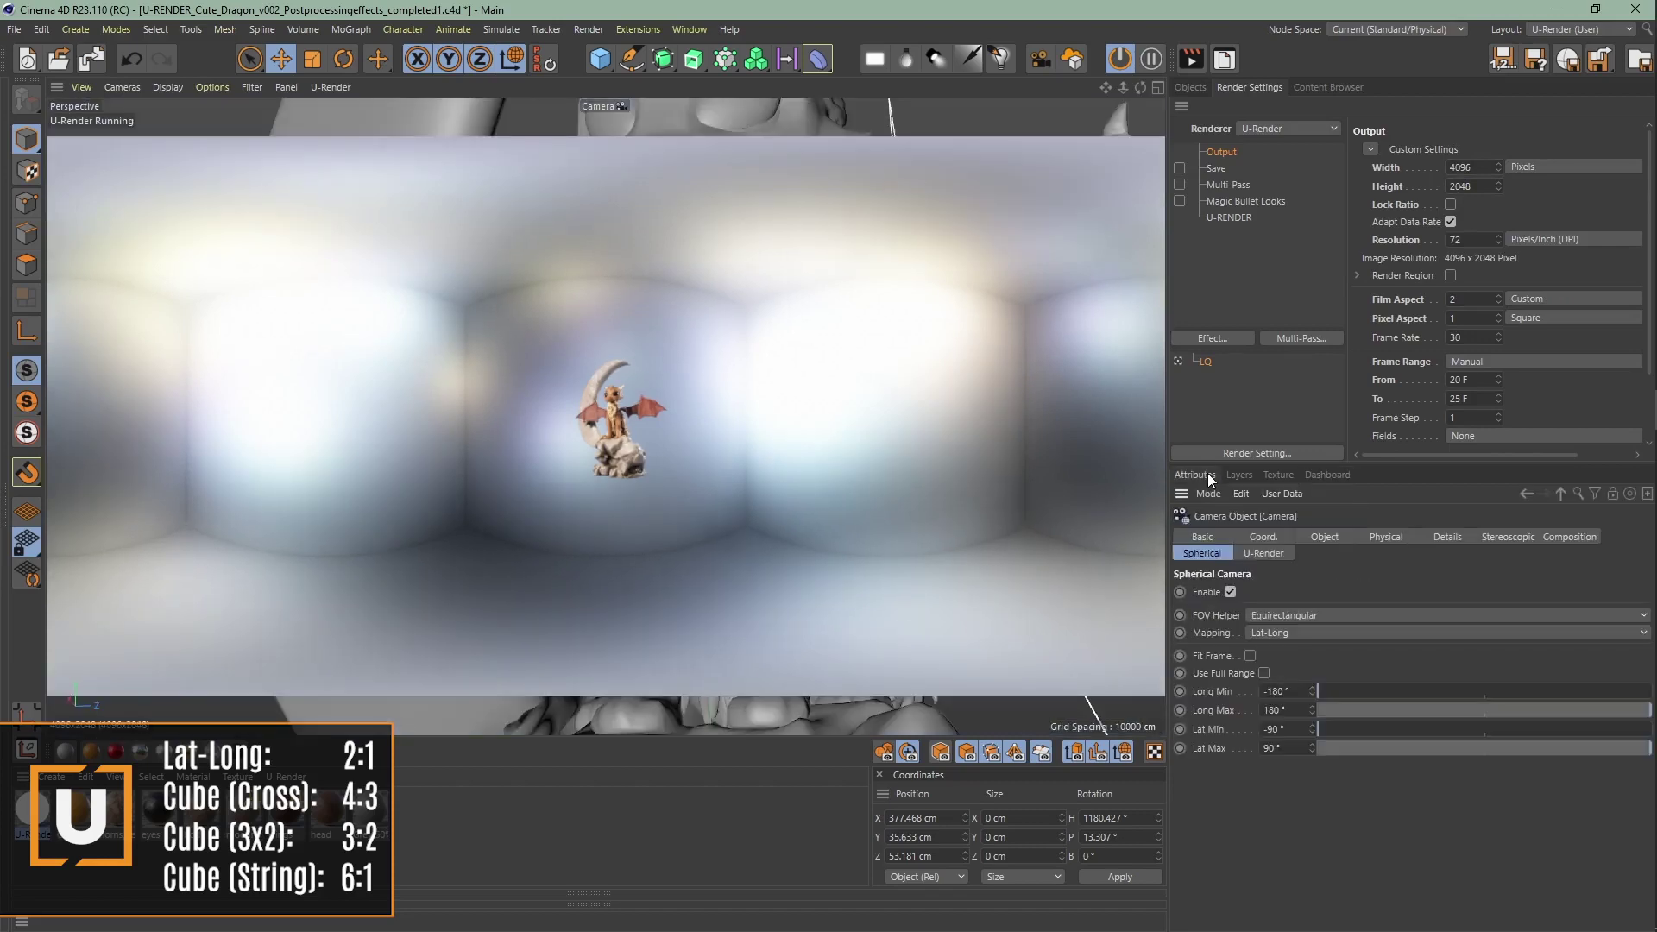
pyautogui.click(1344, 631)
pyautogui.click(1344, 668)
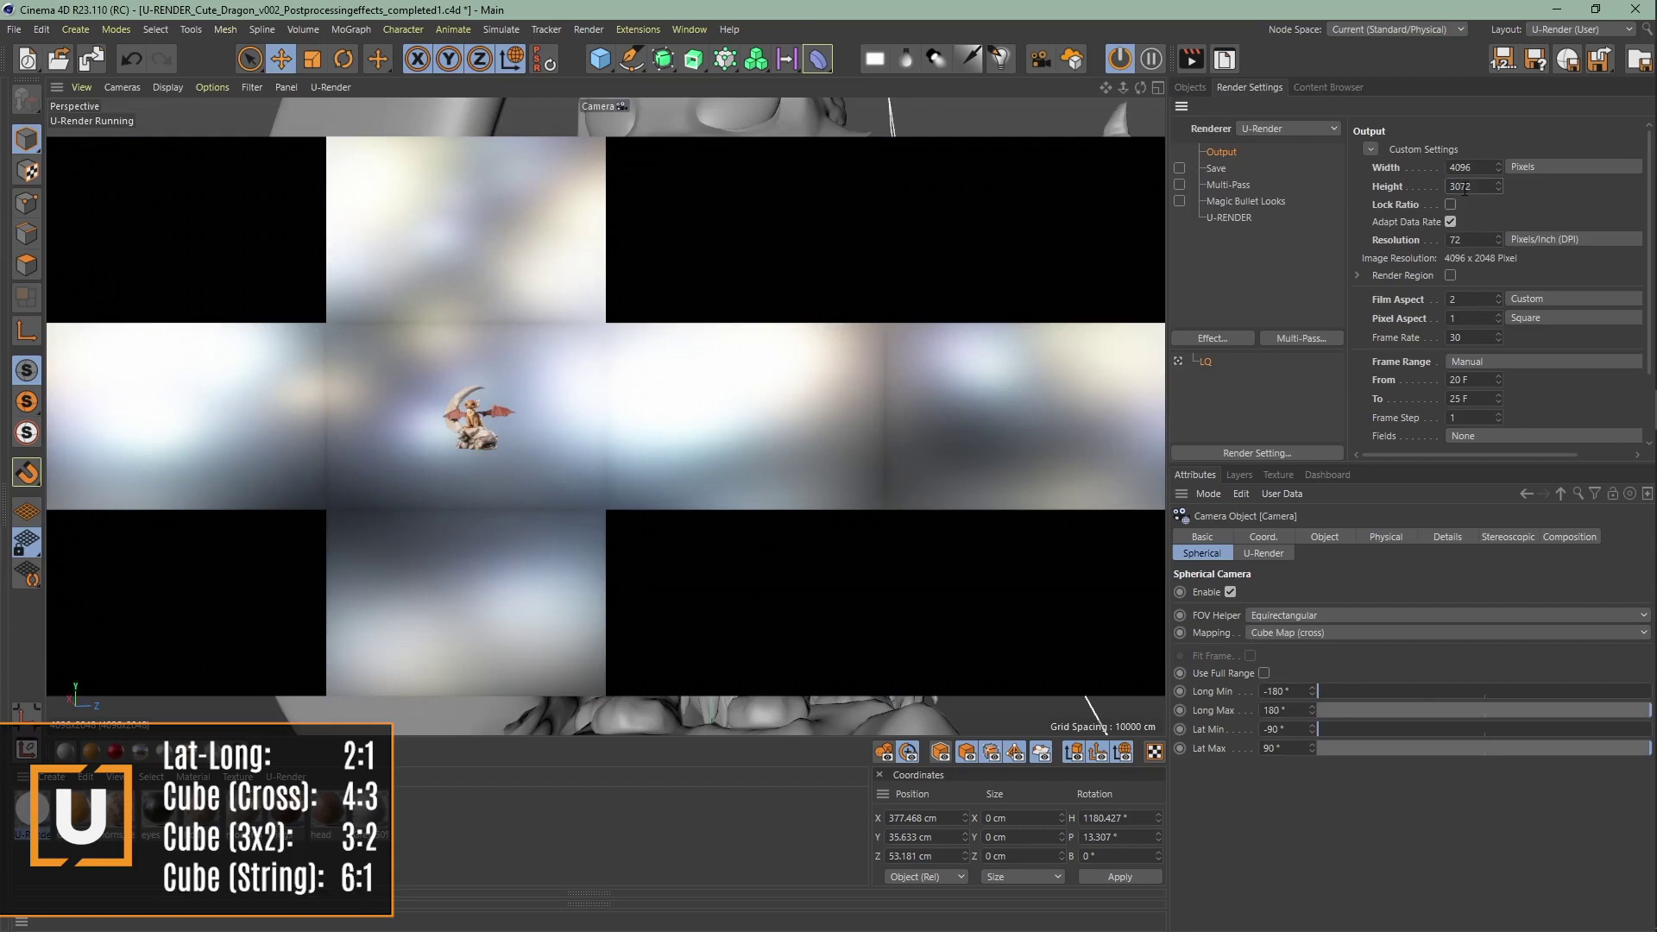
pyautogui.press('Return')
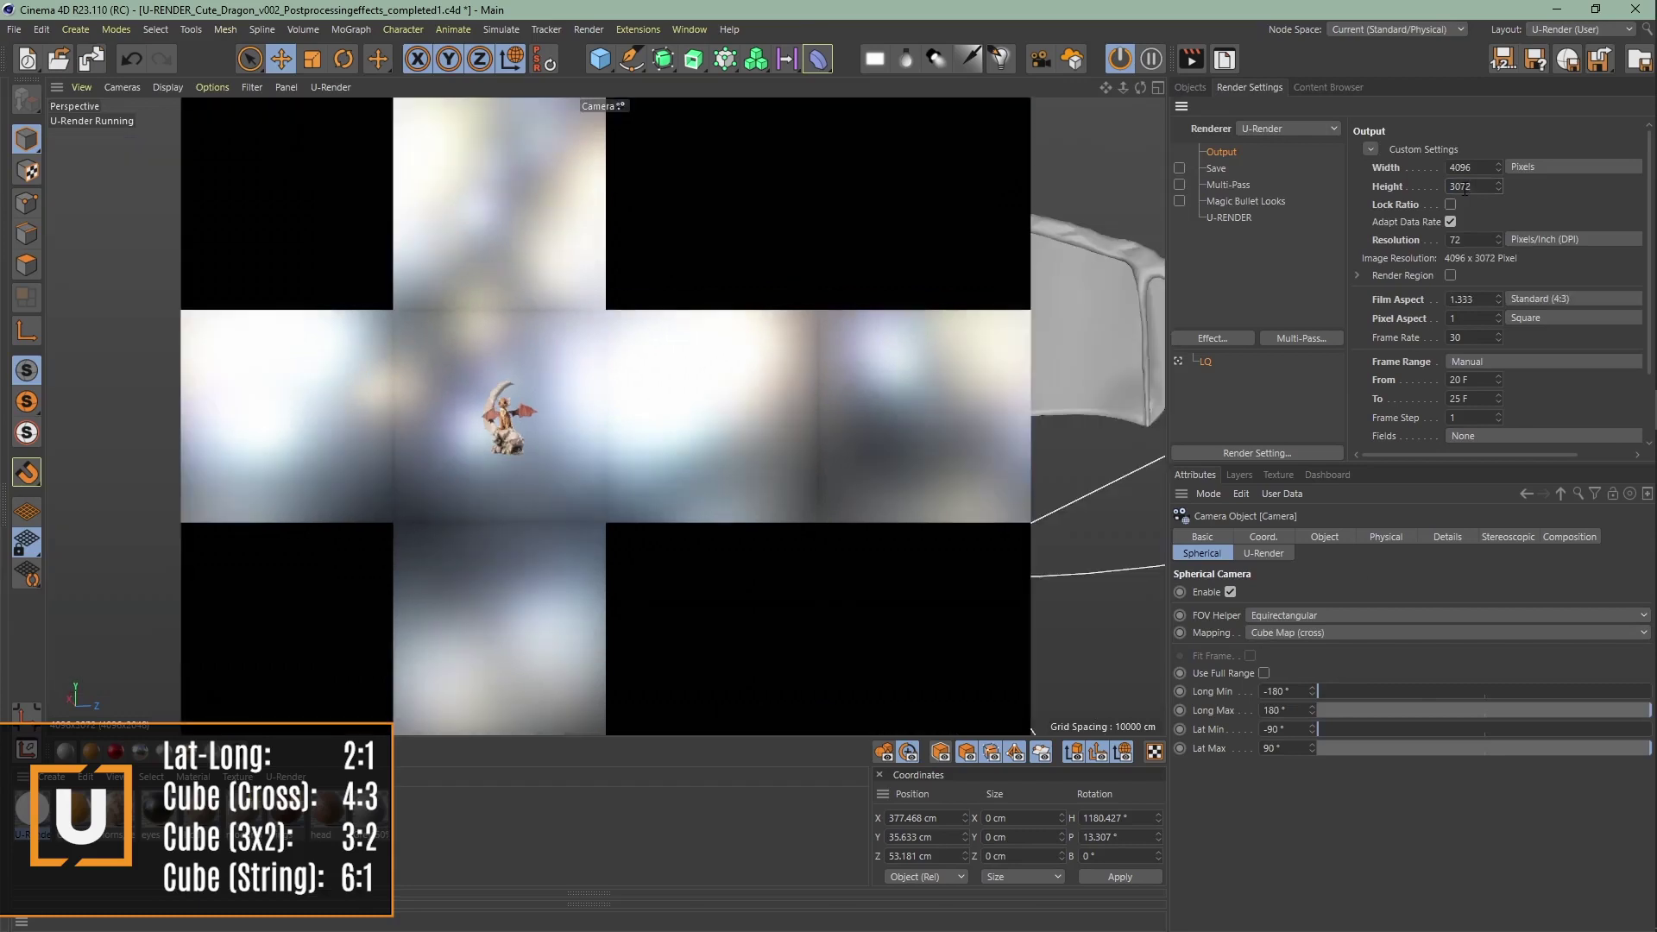
# Switch mapping to Cube Map (3x2) and set the output to 3072 × 2048.
pyautogui.click(1349, 627)
pyautogui.click(1479, 164)
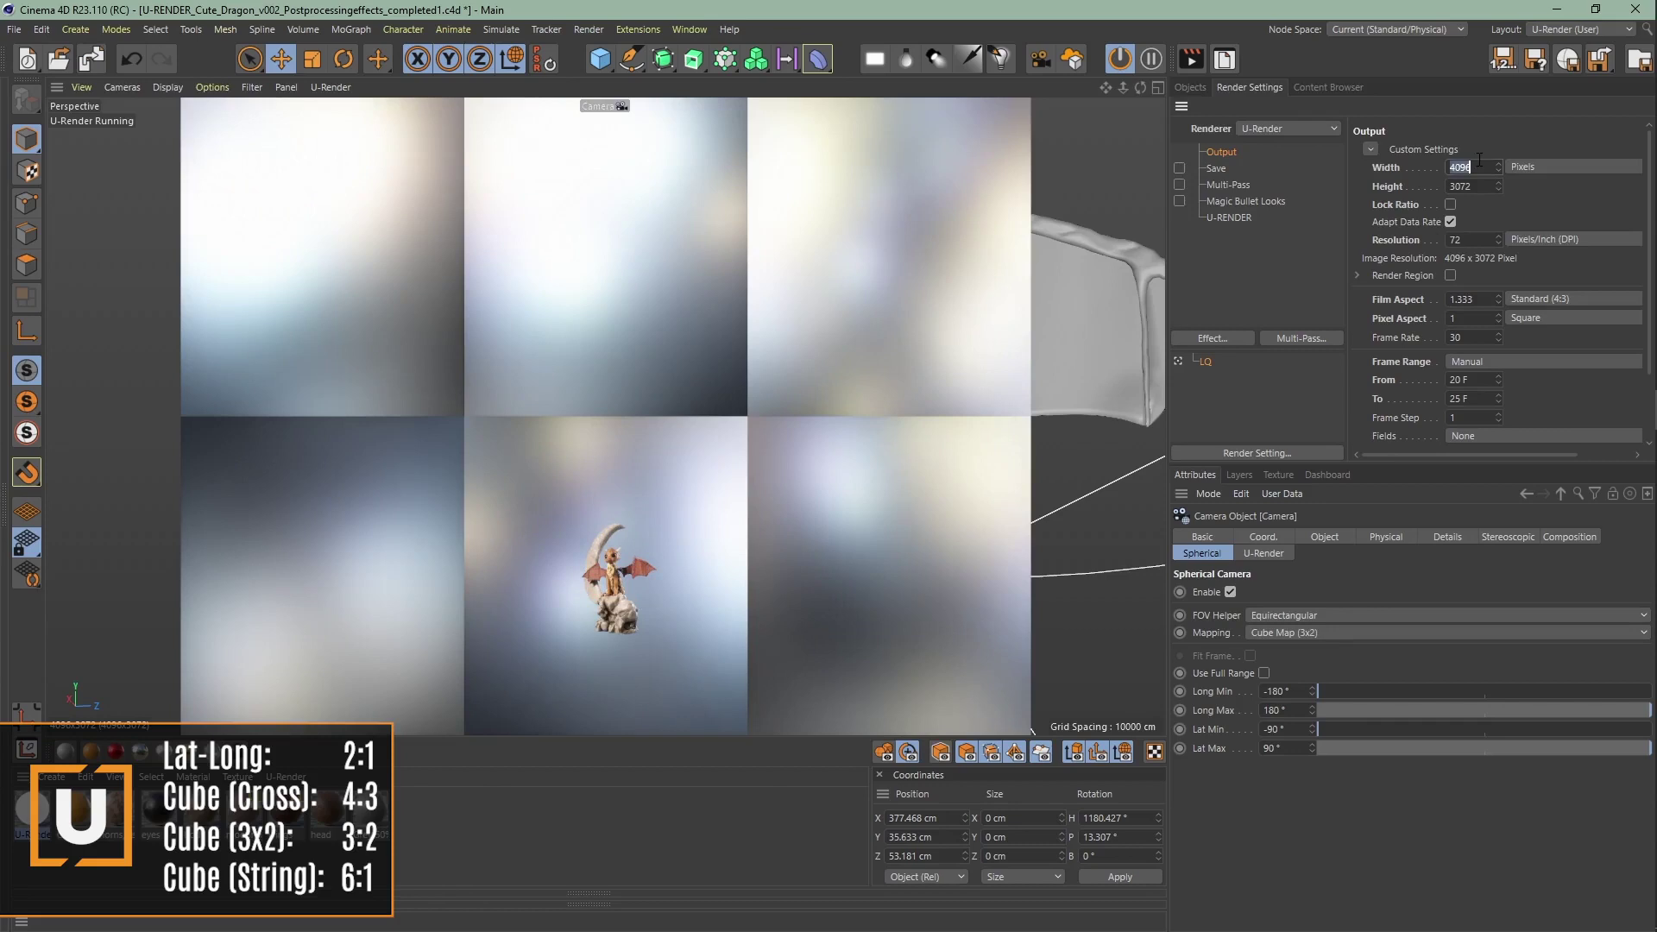
pyautogui.write('3072')
pyautogui.click(1476, 185)
pyautogui.write('2048')
pyautogui.press('Return')
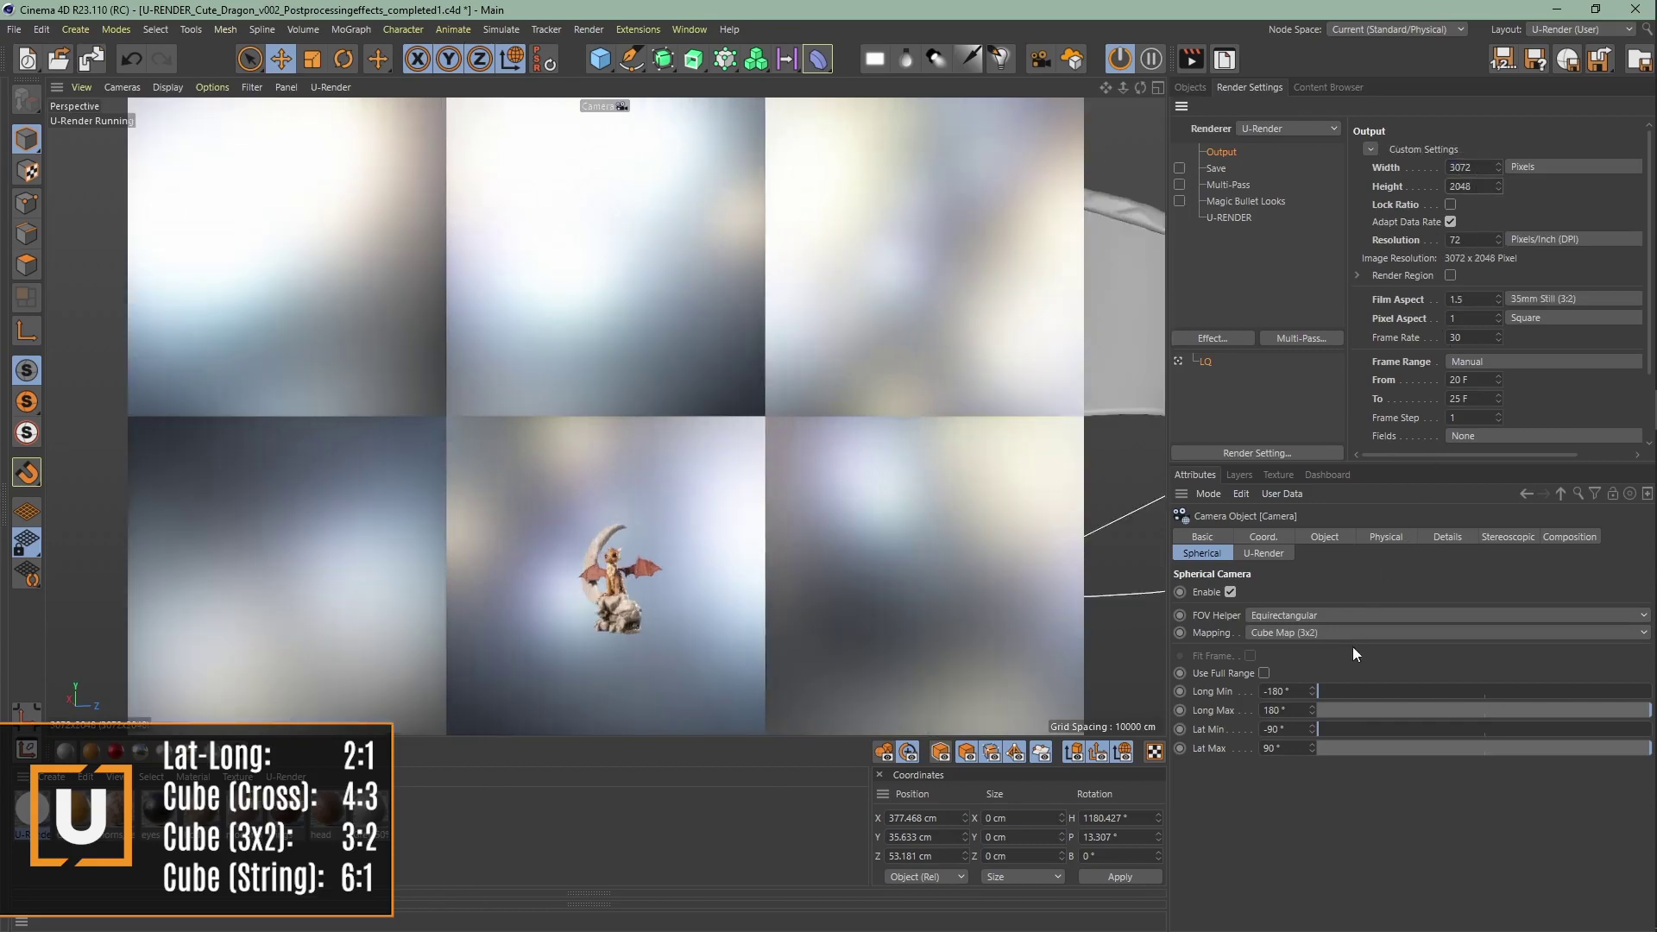
# Switch mapping to Cube Map (string), trying 512 height, then settle on 4096 × 2048 output.
pyautogui.click(1340, 634)
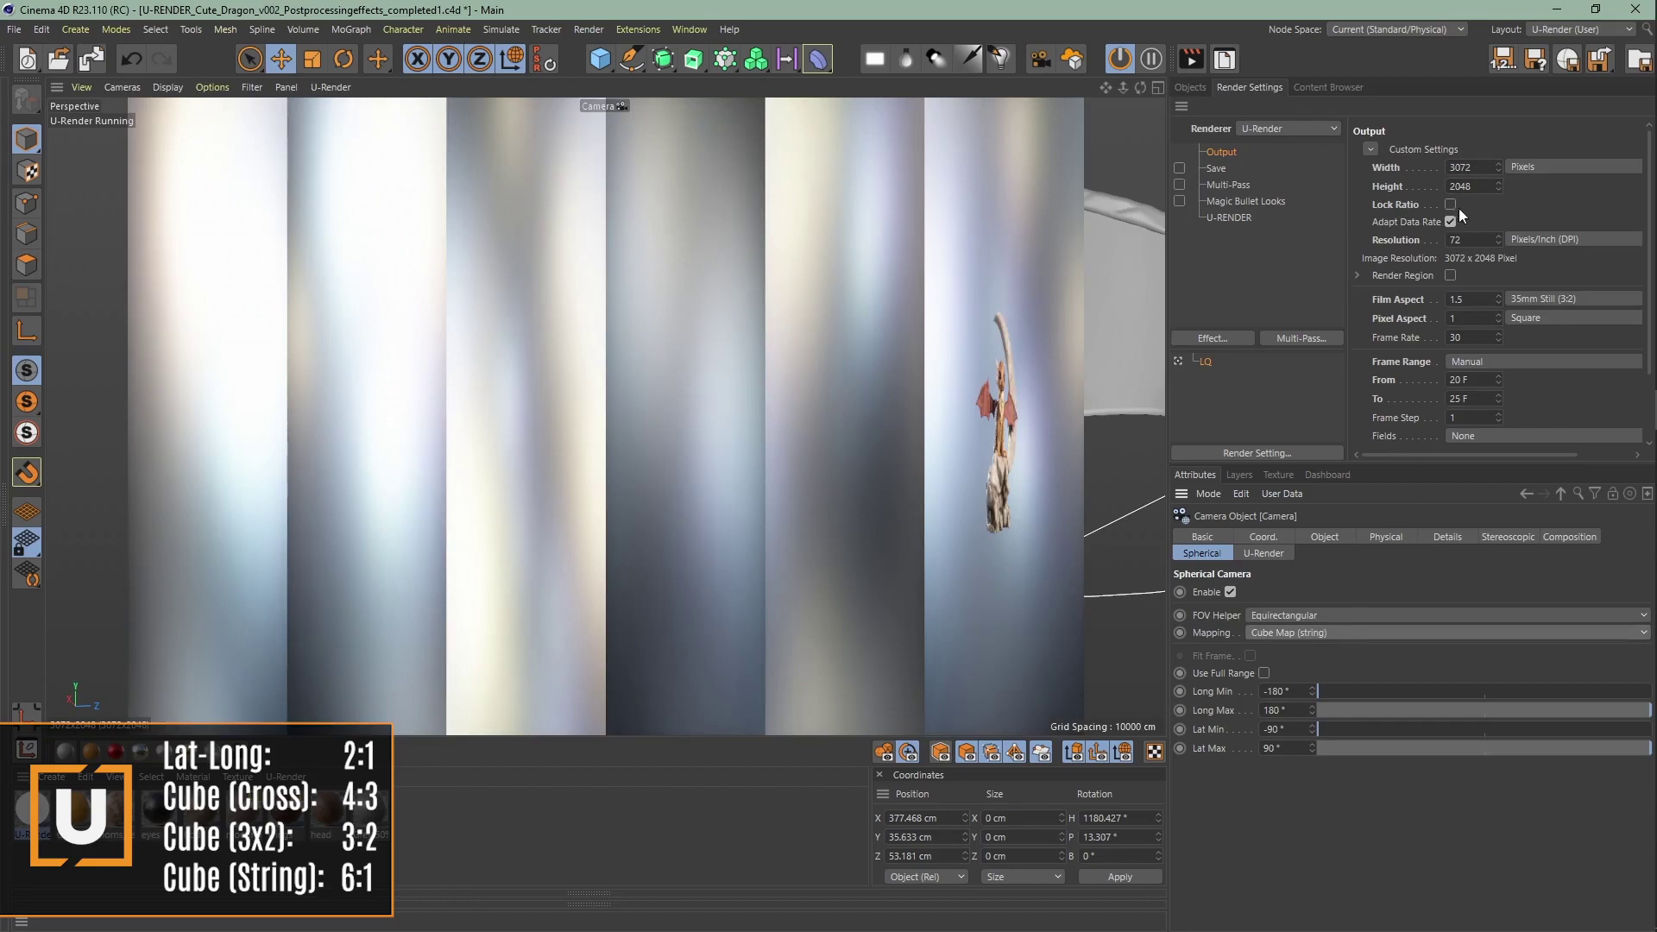
pyautogui.click(1476, 186)
pyautogui.write('512')
pyautogui.press('Return')
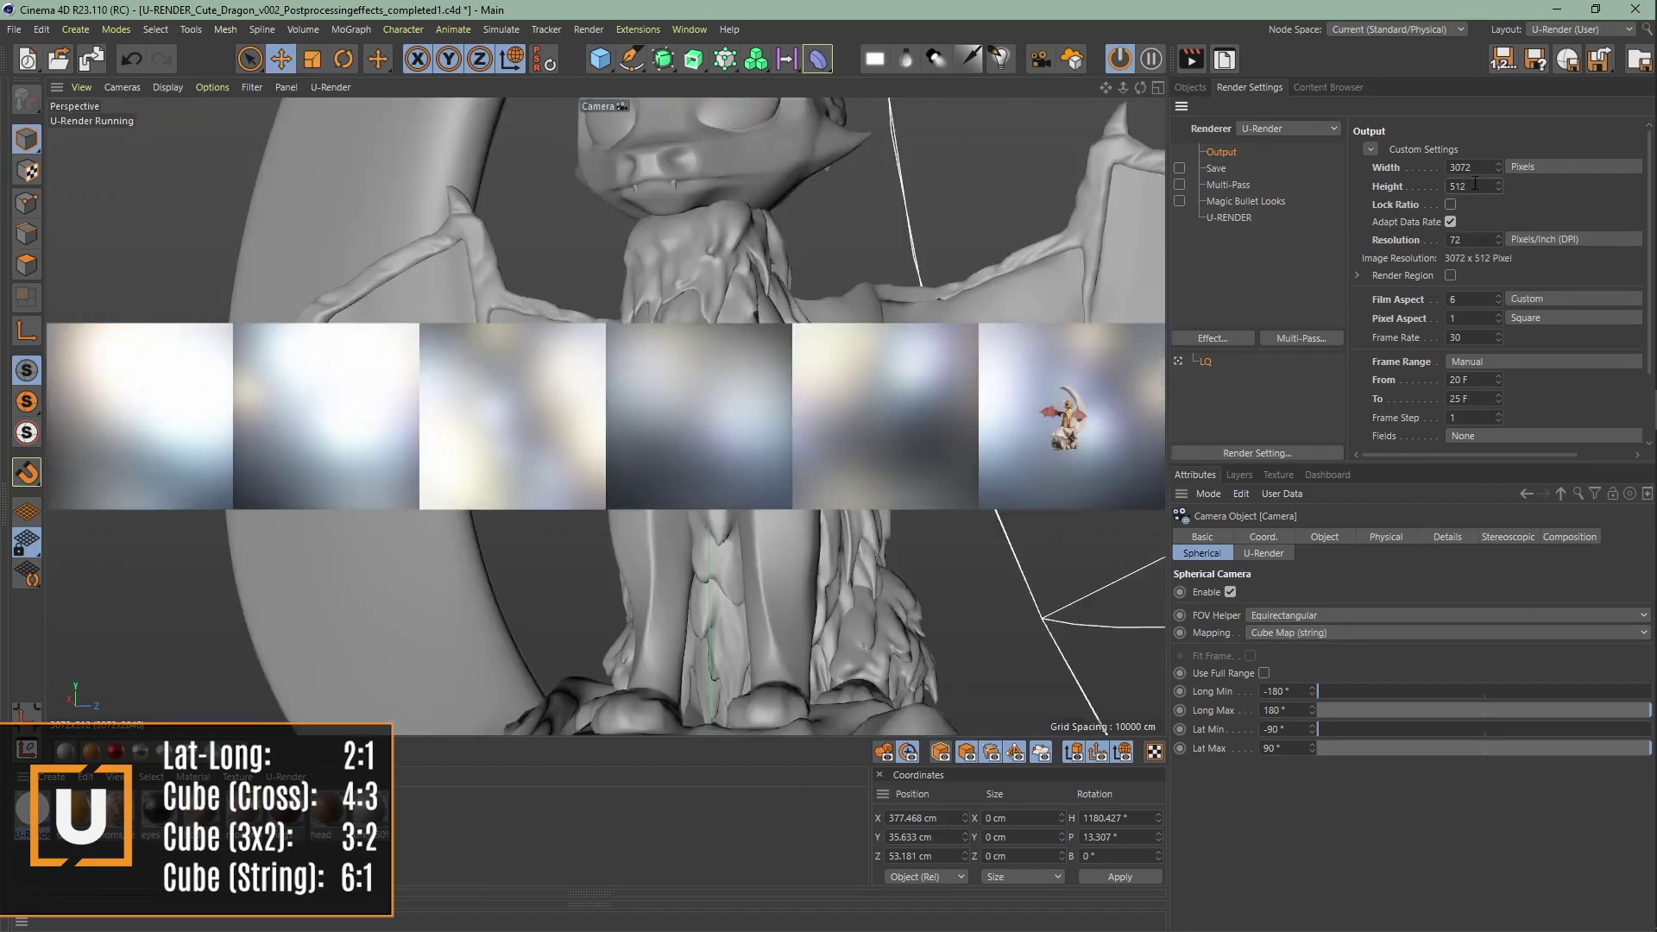
pyautogui.click(1476, 168)
pyautogui.write('4096')
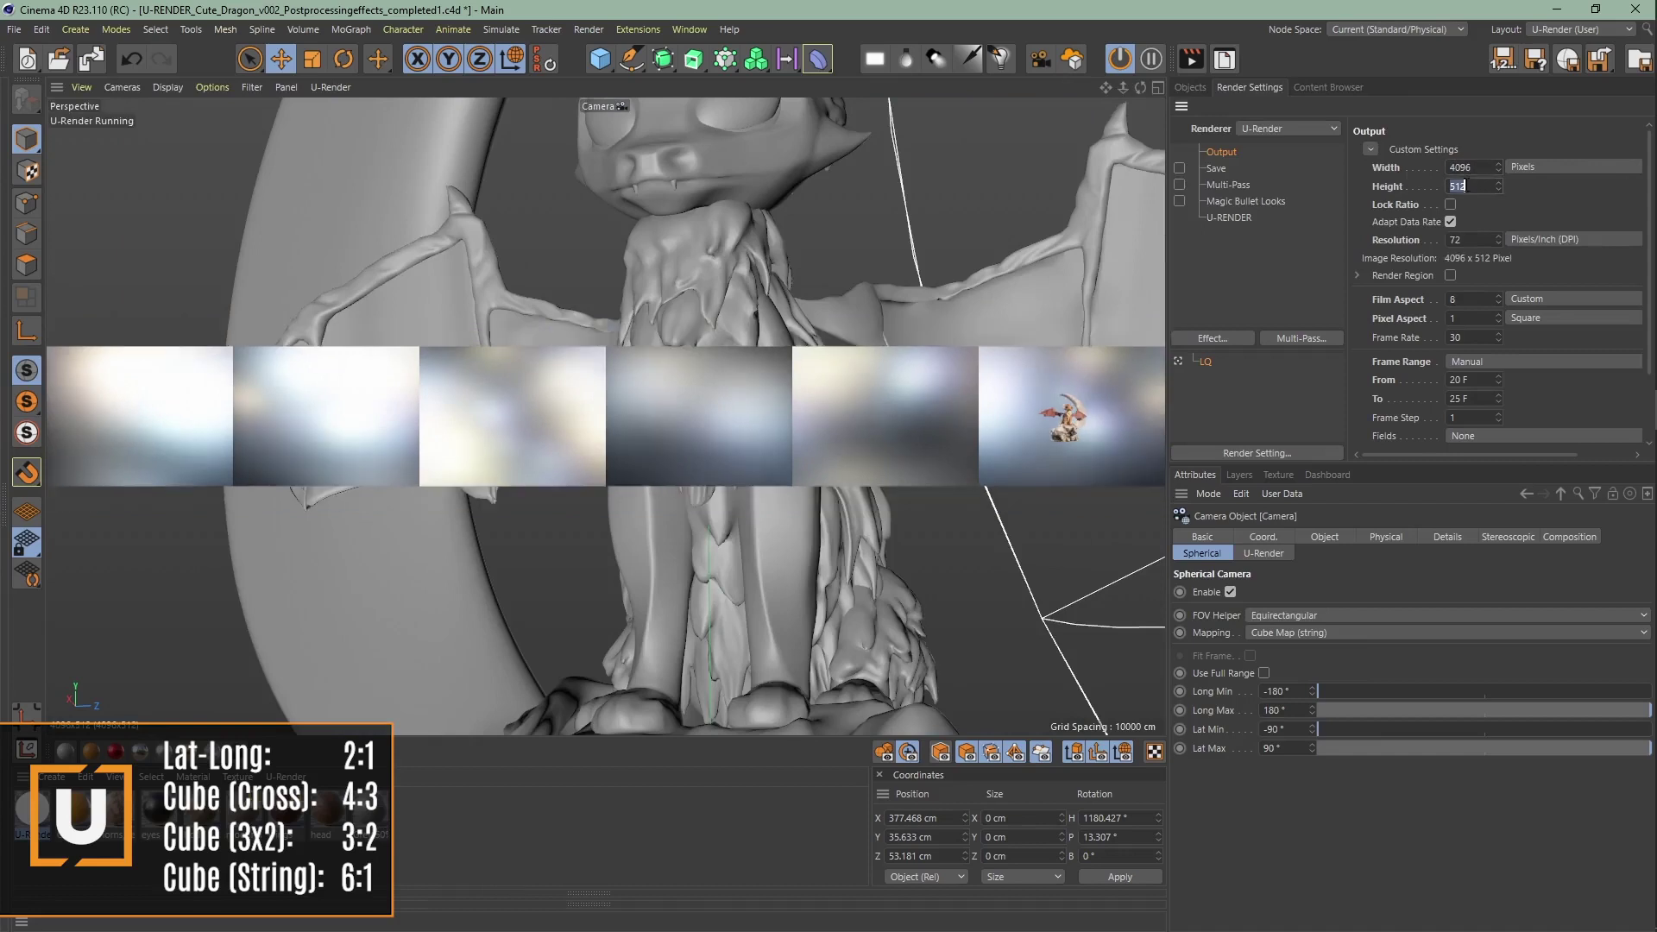
pyautogui.click(1466, 184)
pyautogui.write('2048')
pyautogui.press('Return')
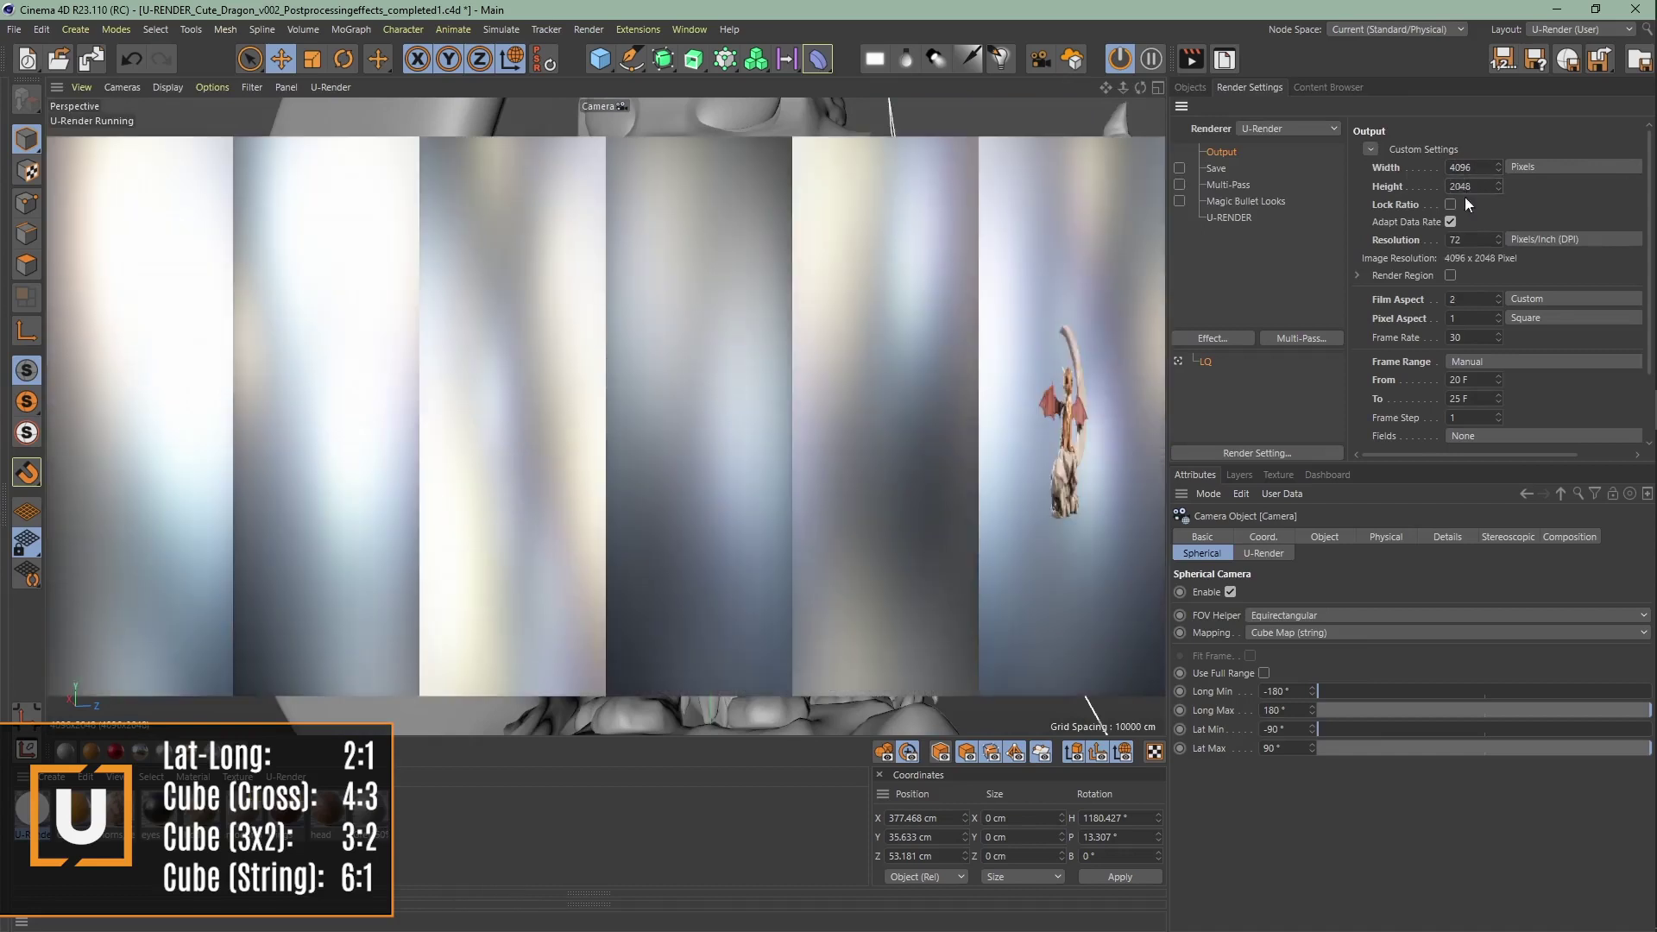
pyautogui.scroll(3, 1327, 635)
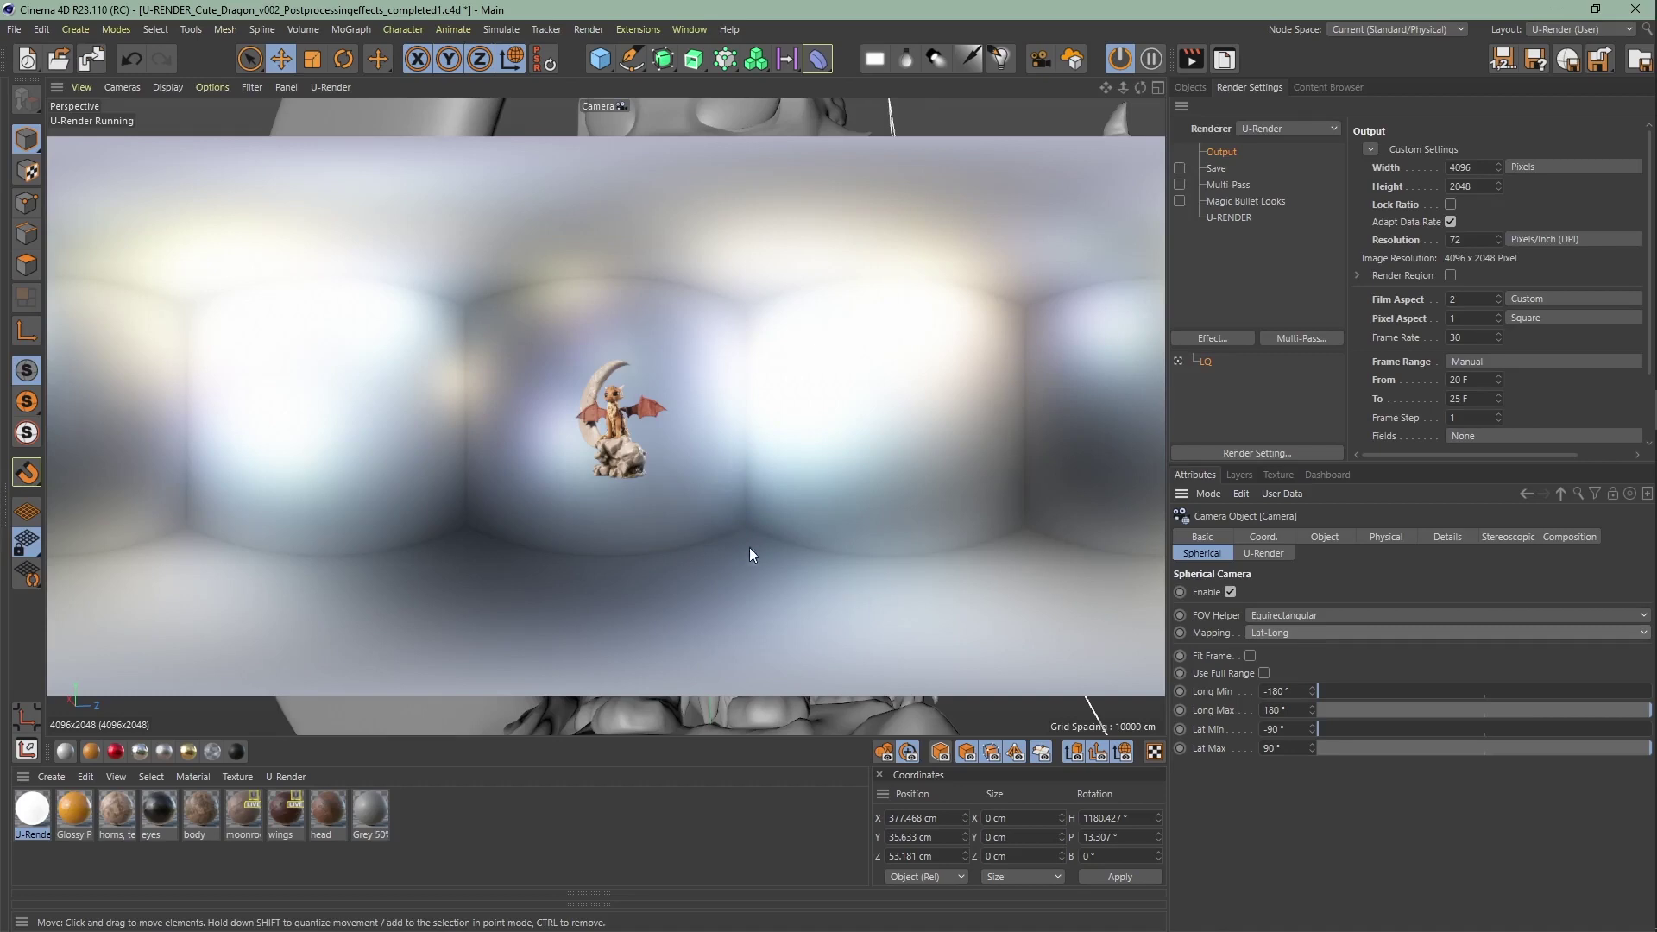
# Toggle the U-RENDER vignette on and off repeatedly to compare the render.
pyautogui.click(1229, 217)
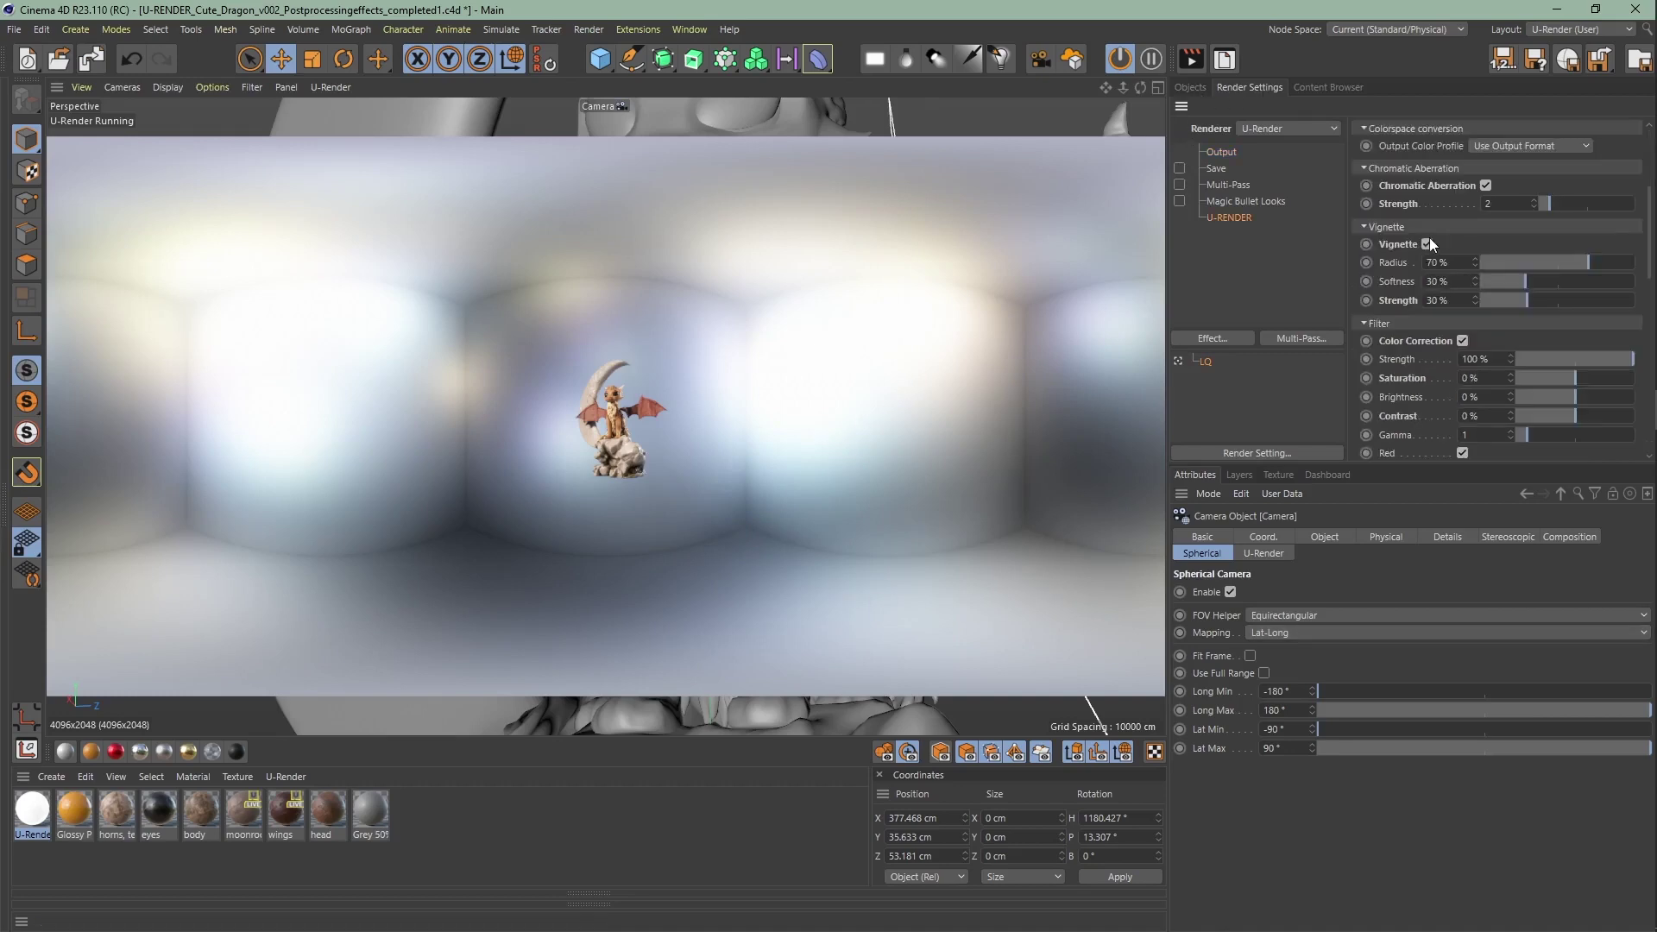
pyautogui.click(1427, 244)
pyautogui.click(1428, 245)
pyautogui.click(1428, 244)
pyautogui.click(1428, 244)
pyautogui.click(1428, 244)
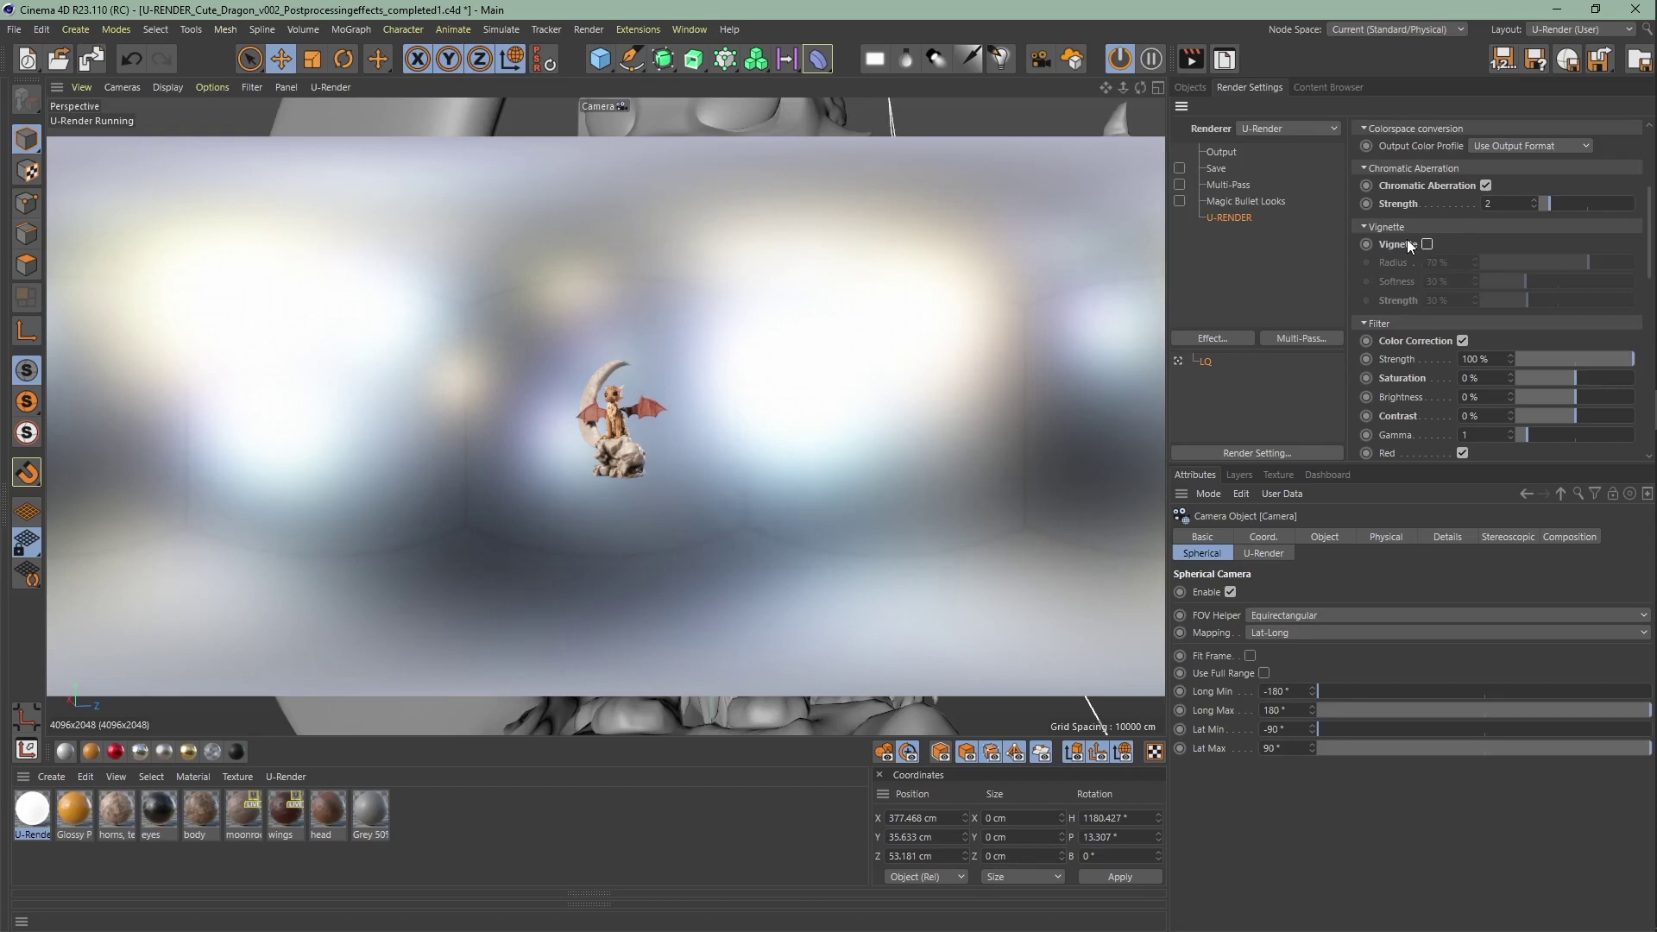
pyautogui.scroll(5, 1407, 242)
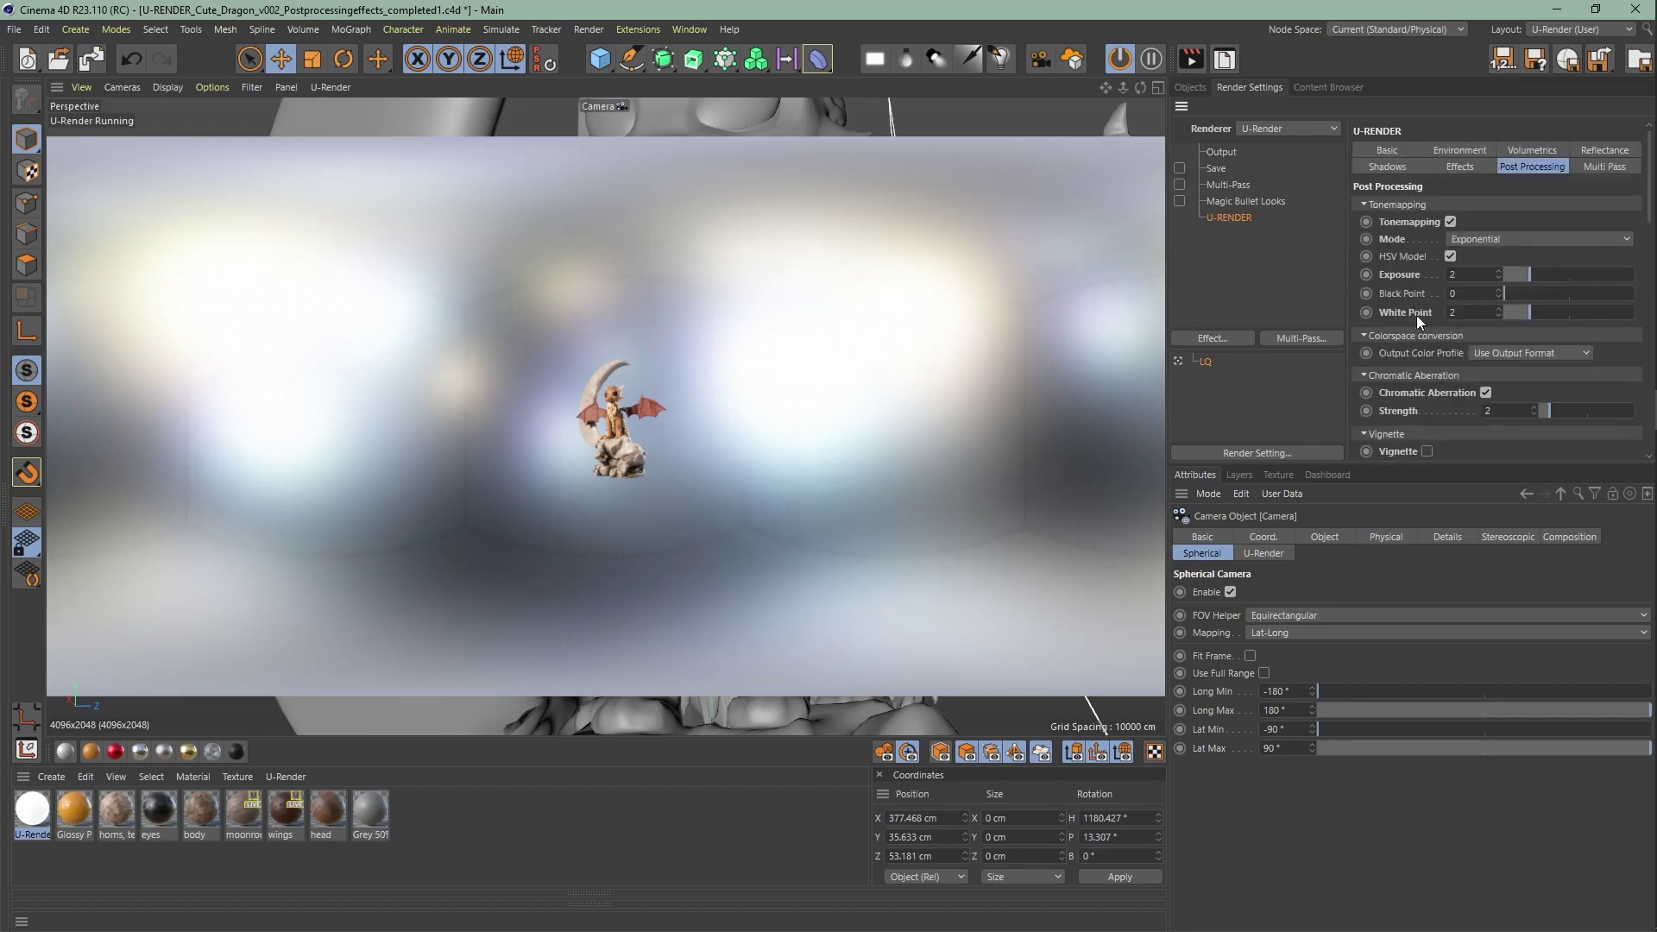
pyautogui.scroll(-3, 1416, 314)
# Test vignette radius 70%, strength 78% and softness 30%, undo, then disable the vignette.
pyautogui.click(1428, 347)
pyautogui.moveTo(1593, 367); pyautogui.dragTo(1529, 373)
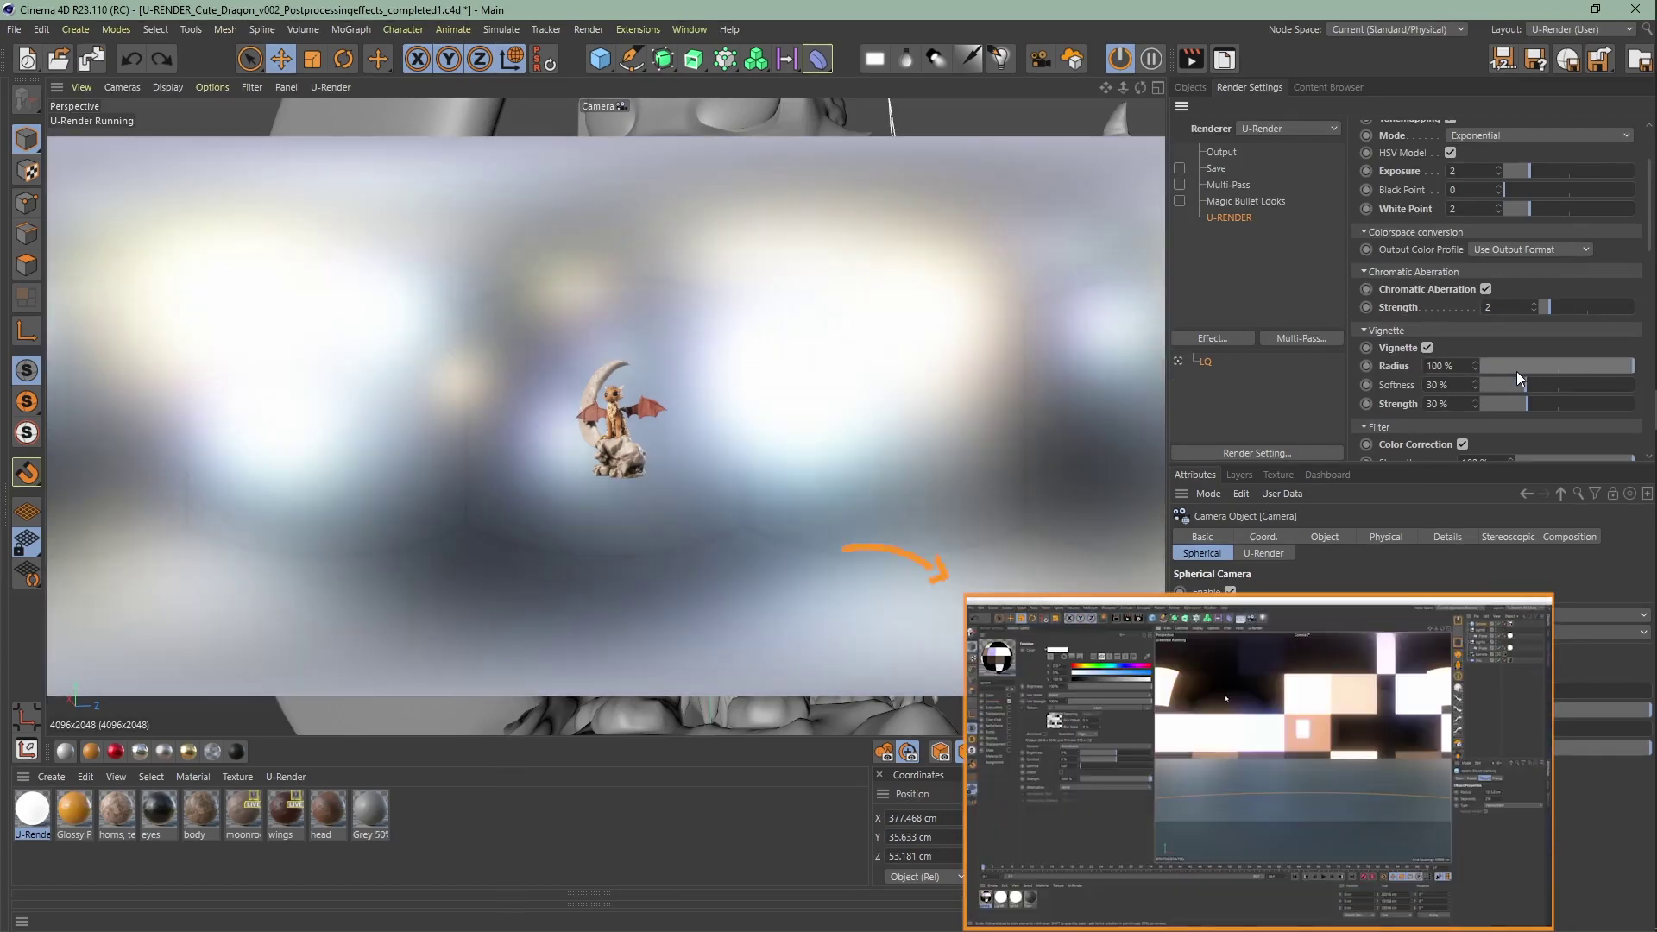
pyautogui.click(1516, 372)
pyautogui.moveTo(1509, 408); pyautogui.dragTo(1604, 406)
pyautogui.click(1509, 385)
pyautogui.moveTo(1509, 385); pyautogui.dragTo(1526, 385)
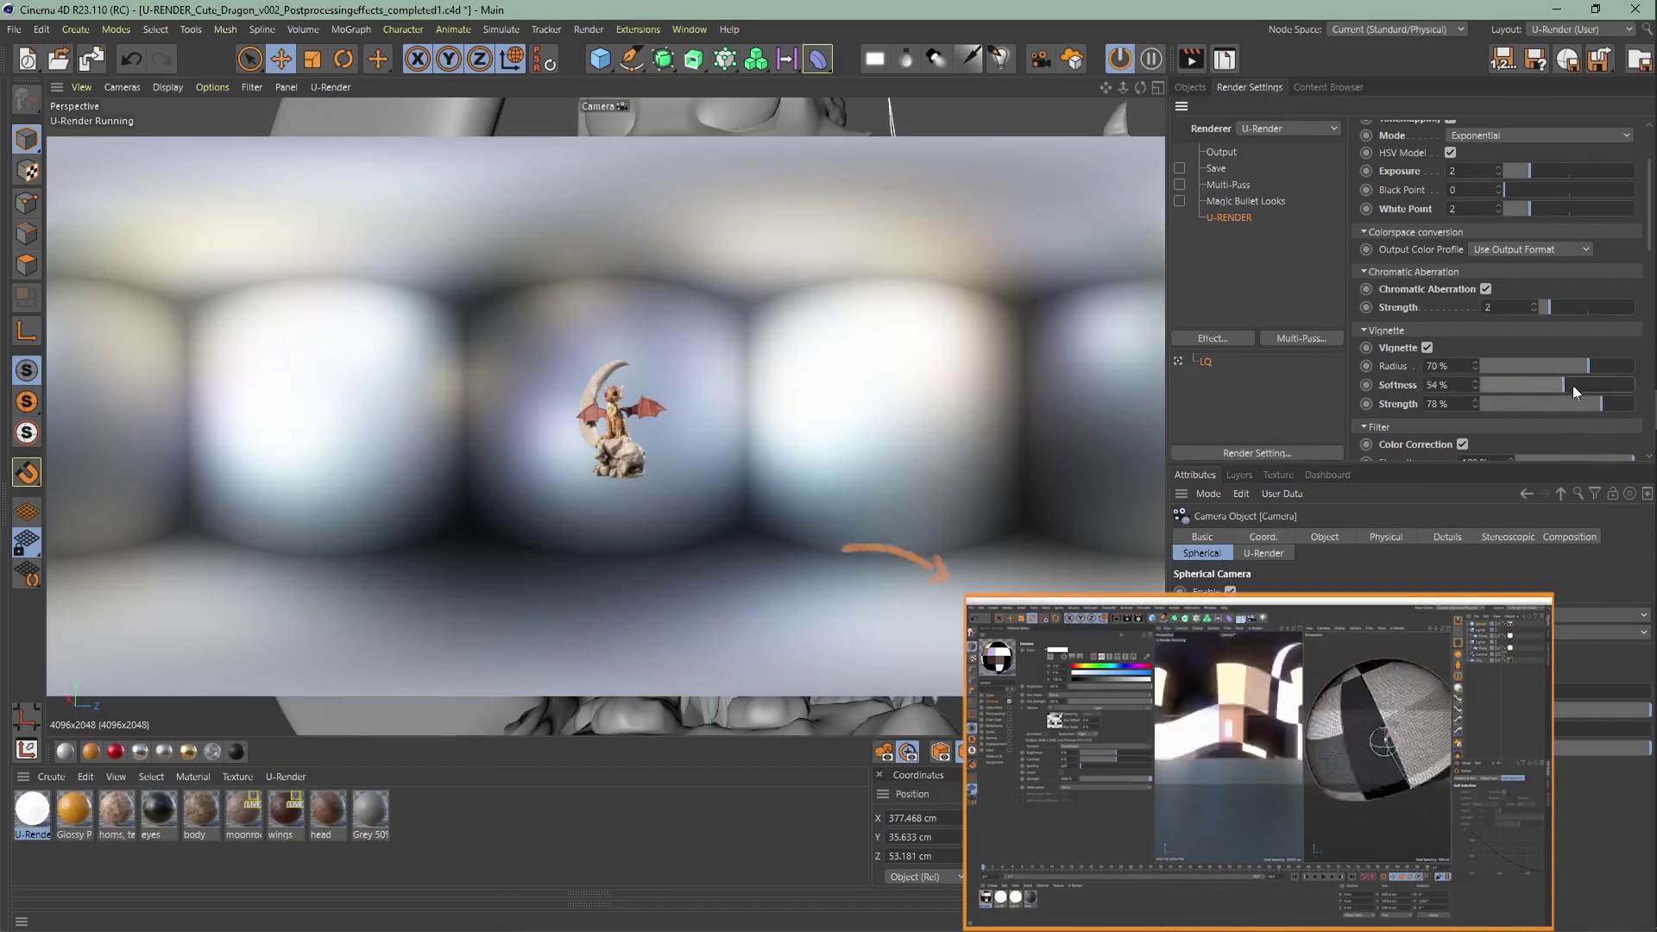
pyautogui.hotkey('ctrl', 'z')
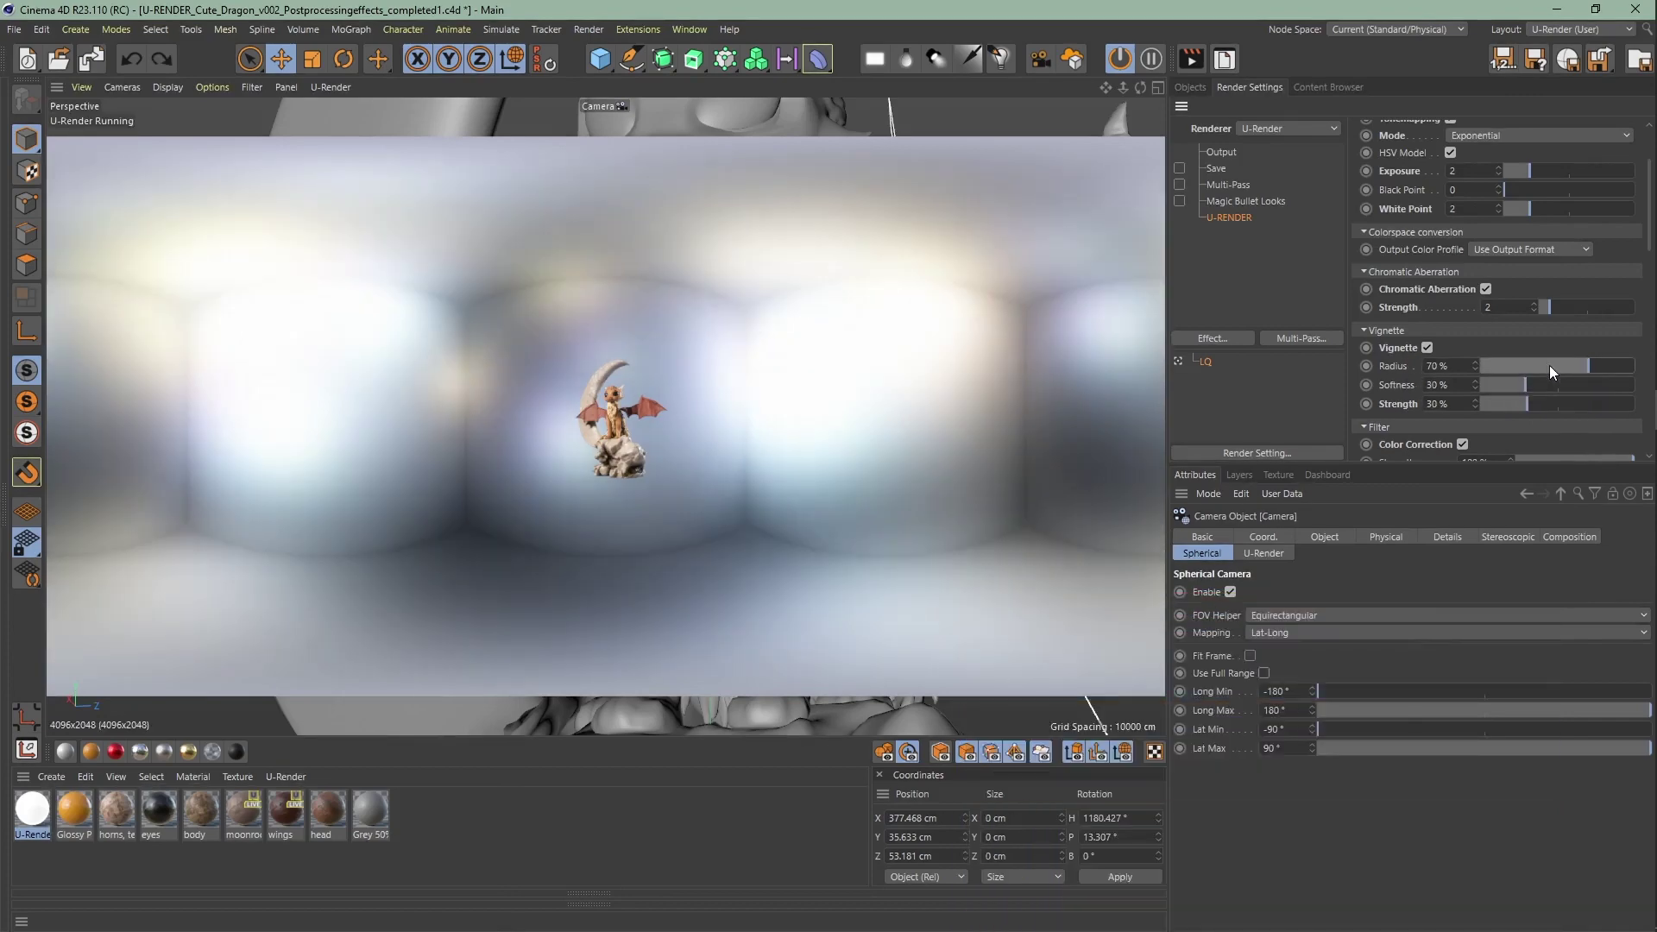
pyautogui.click(1430, 347)
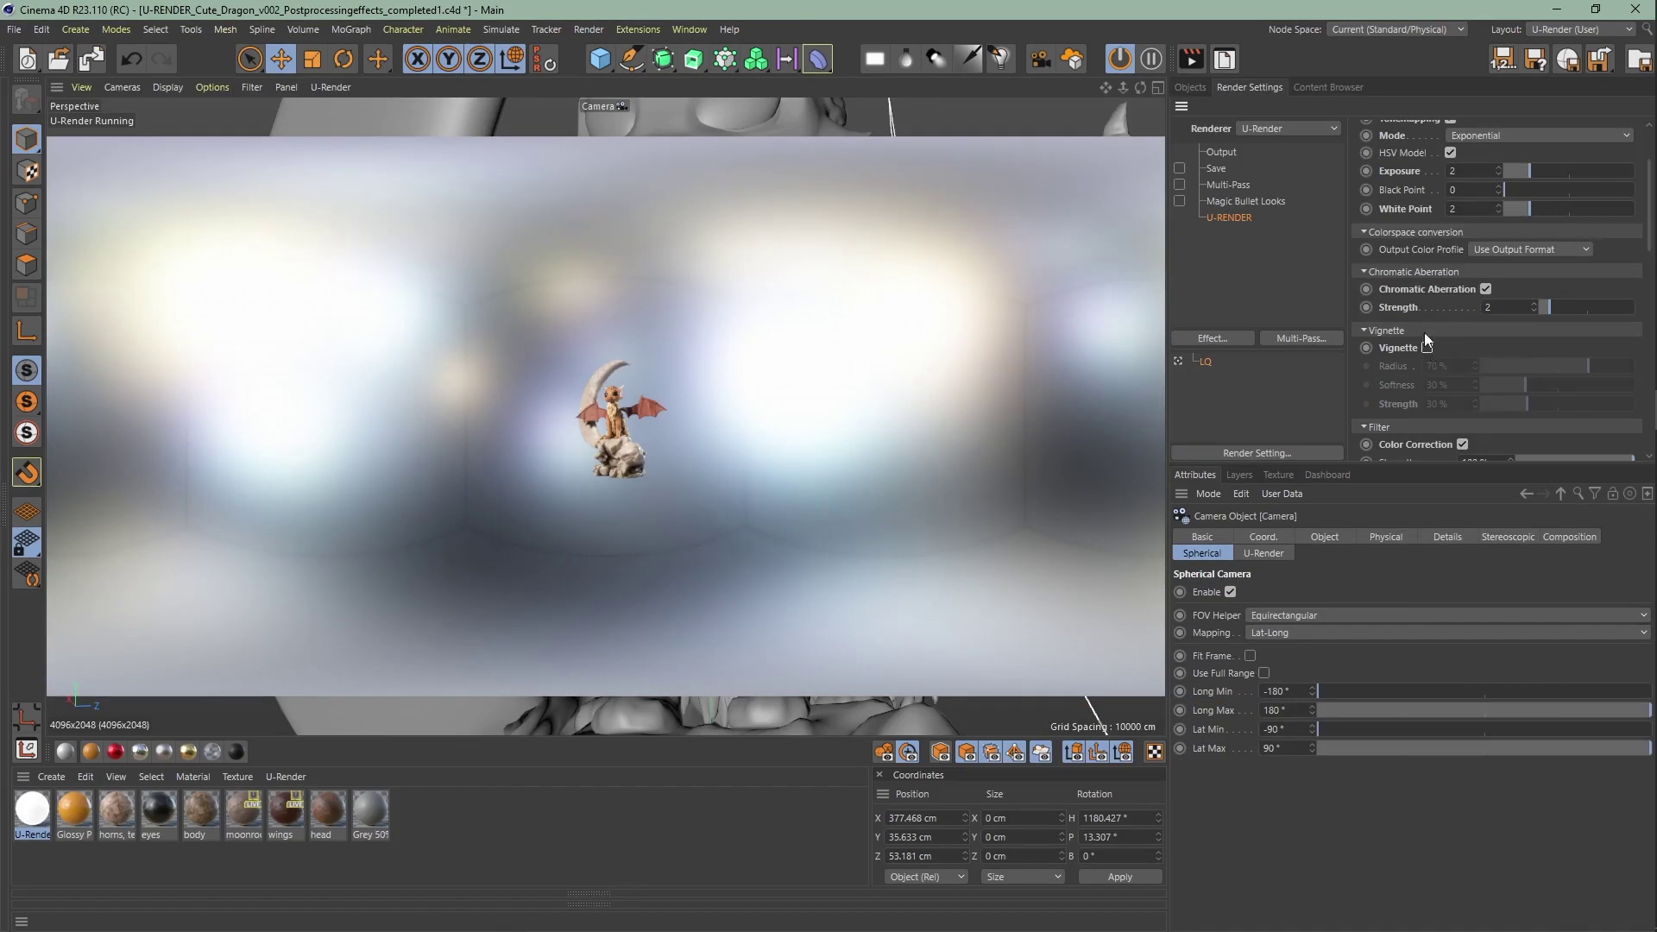
pyautogui.scroll(3, 1424, 333)
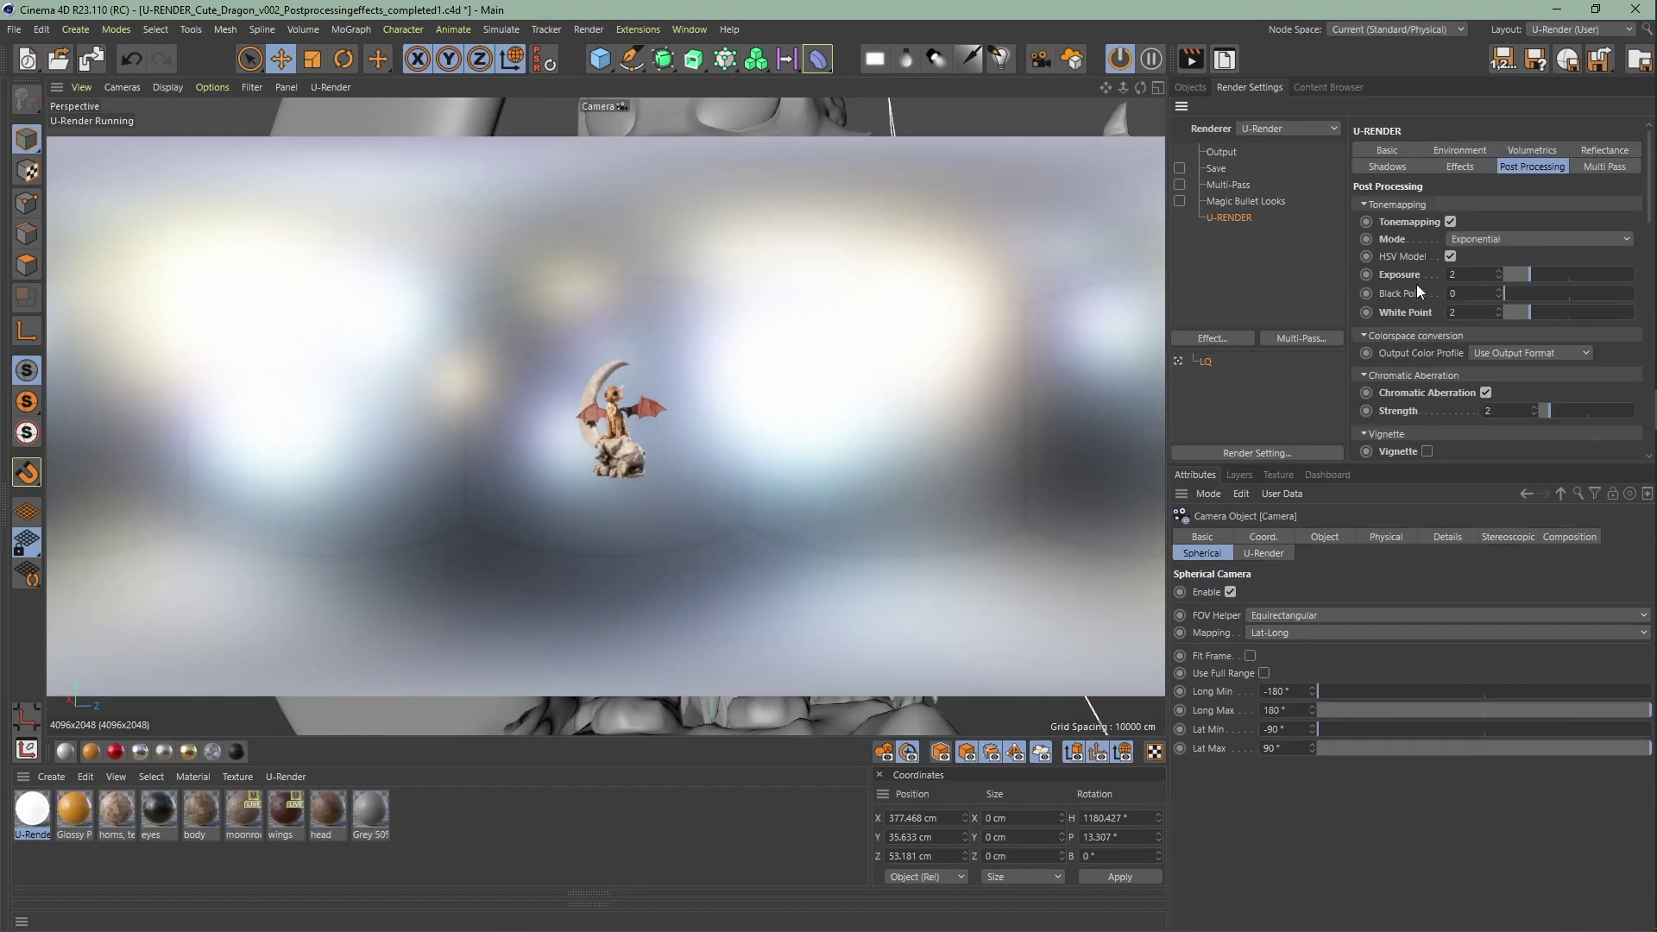
# Raise the render-resolution overscan to 82% X and 91% Y, then move the camera close to the dragon.
pyautogui.click(1405, 153)
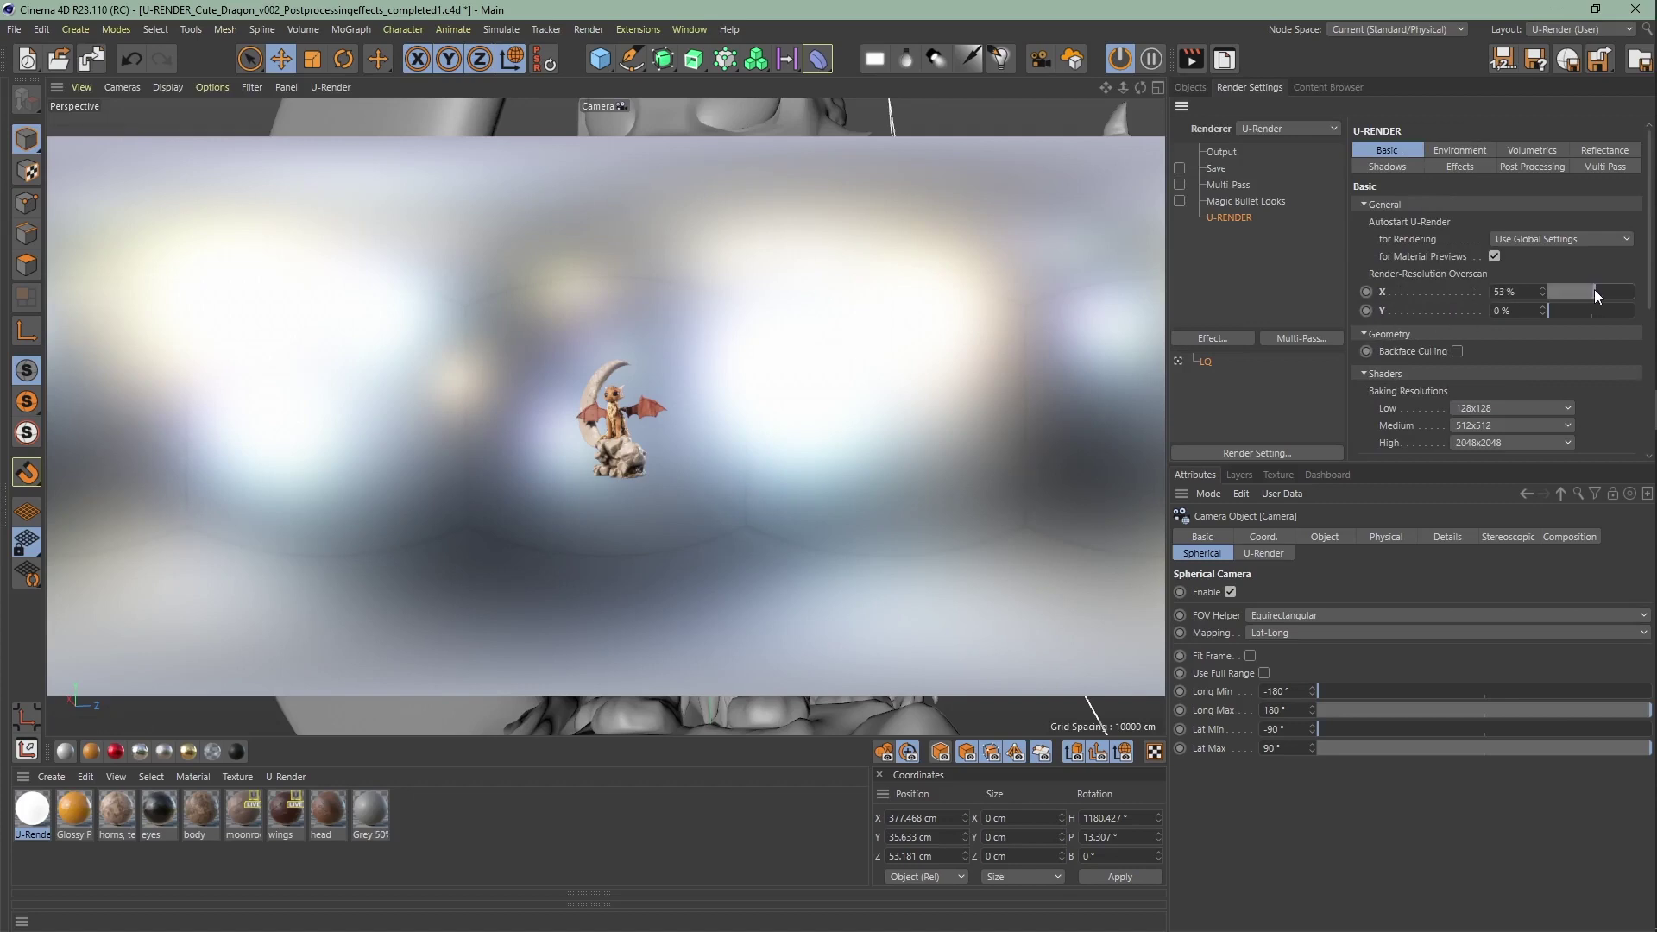
pyautogui.moveTo(1616, 295)
pyautogui.mouseDown()
pyautogui.moveTo(1588, 312)
pyautogui.moveTo(1624, 321)
pyautogui.mouseUp()
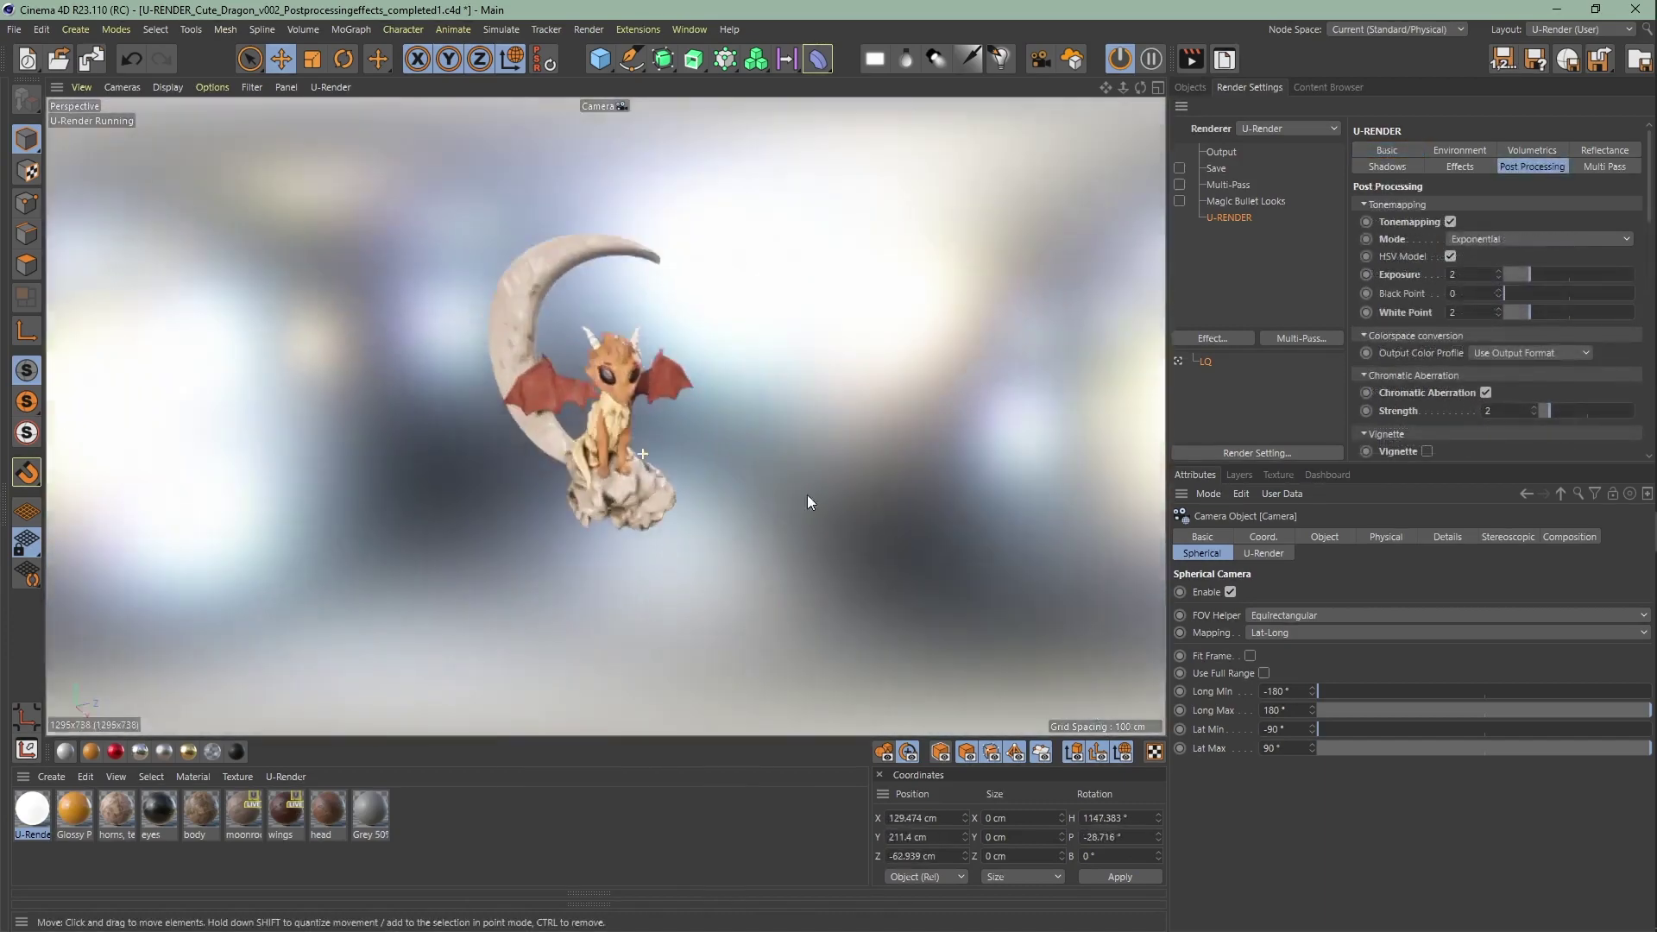
pyautogui.keyDown('alt'); pyautogui.moveTo(806, 495); pyautogui.dragTo(711, 339); pyautogui.keyUp('alt')
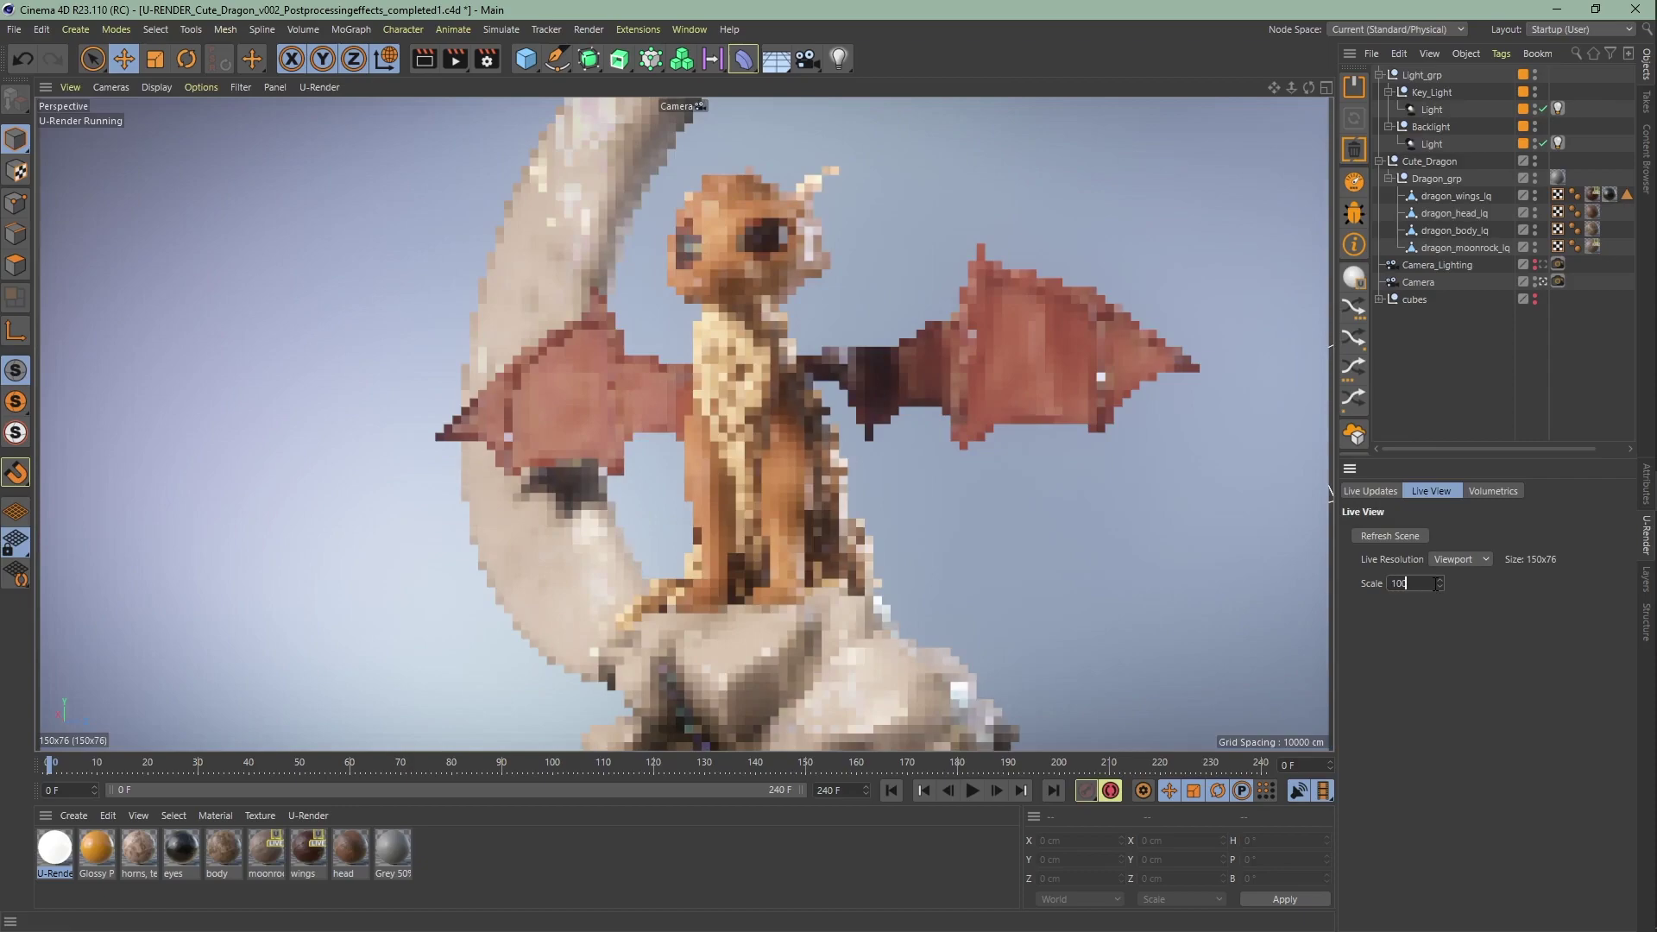
# Change the live view's Live Resolution from Viewport to Output (1080 × 1080).
pyautogui.click(1459, 560)
pyautogui.click(1453, 580)
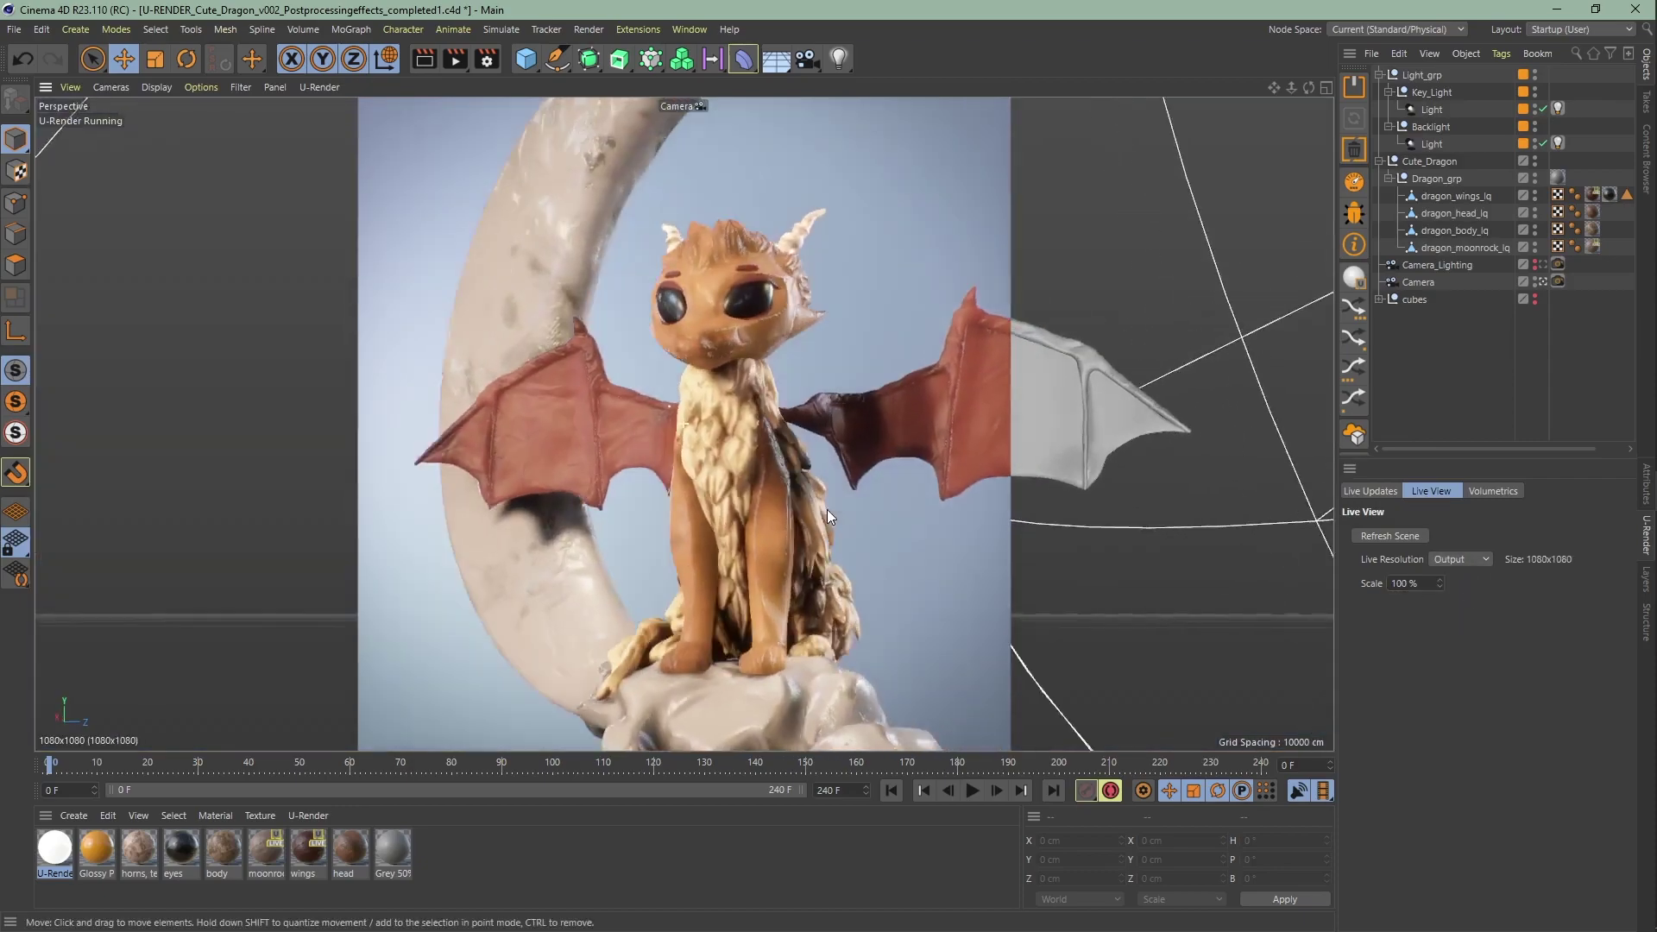